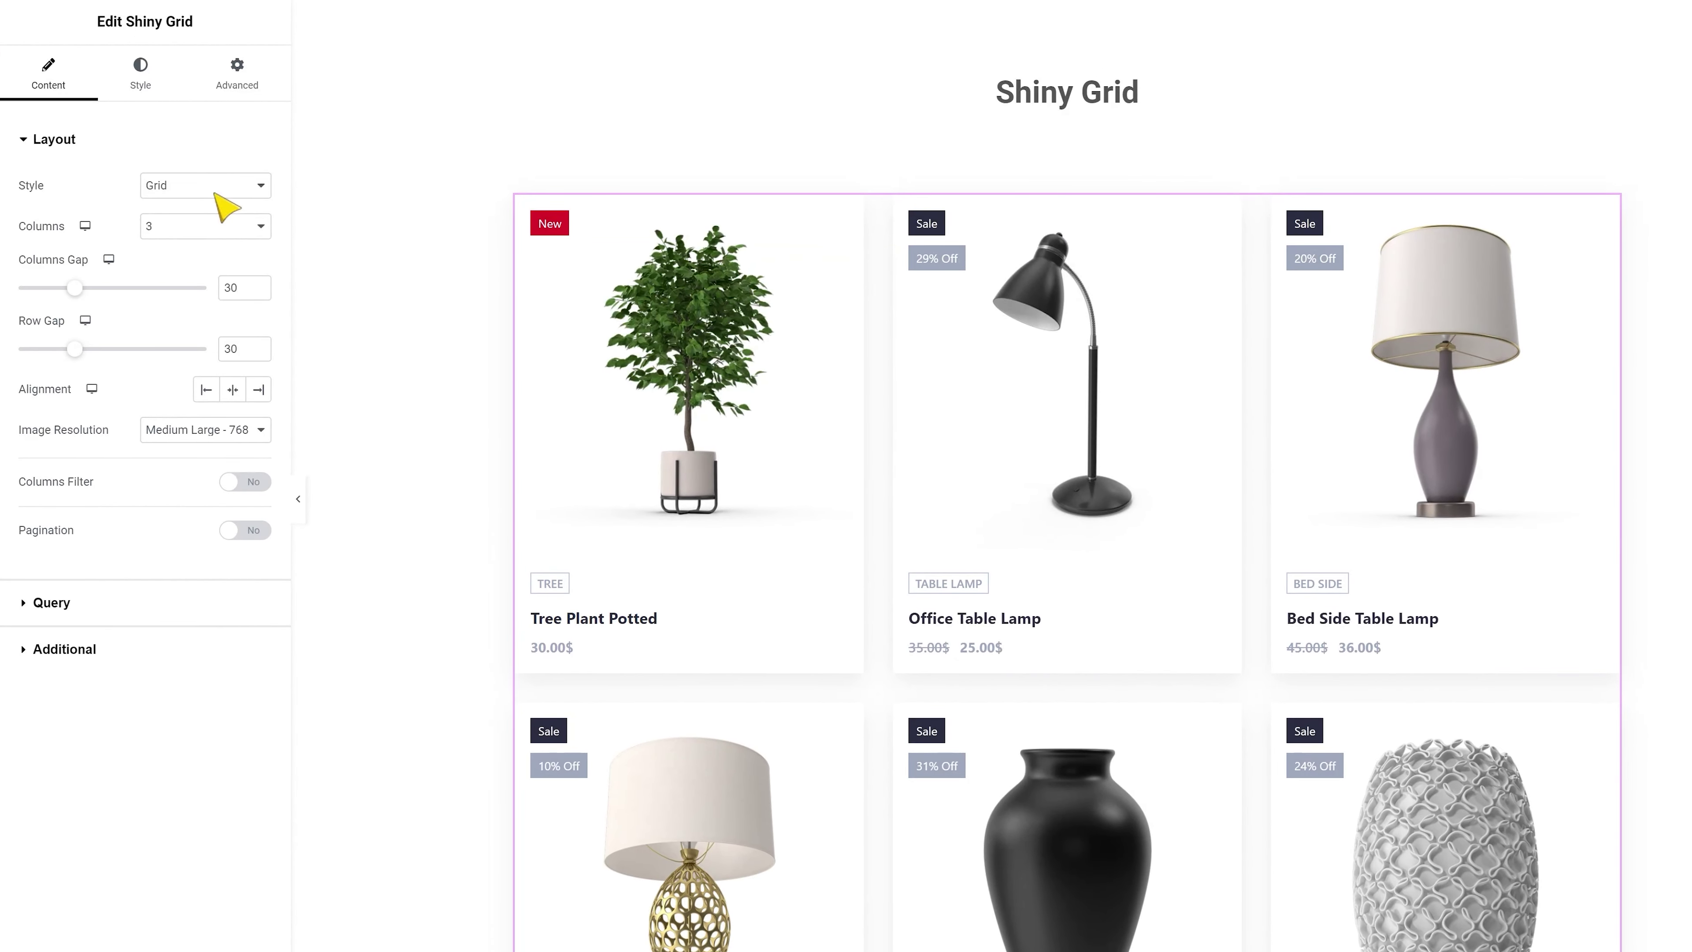
Try the List layout style on the product widget and restore Grid.
left_click(214, 191)
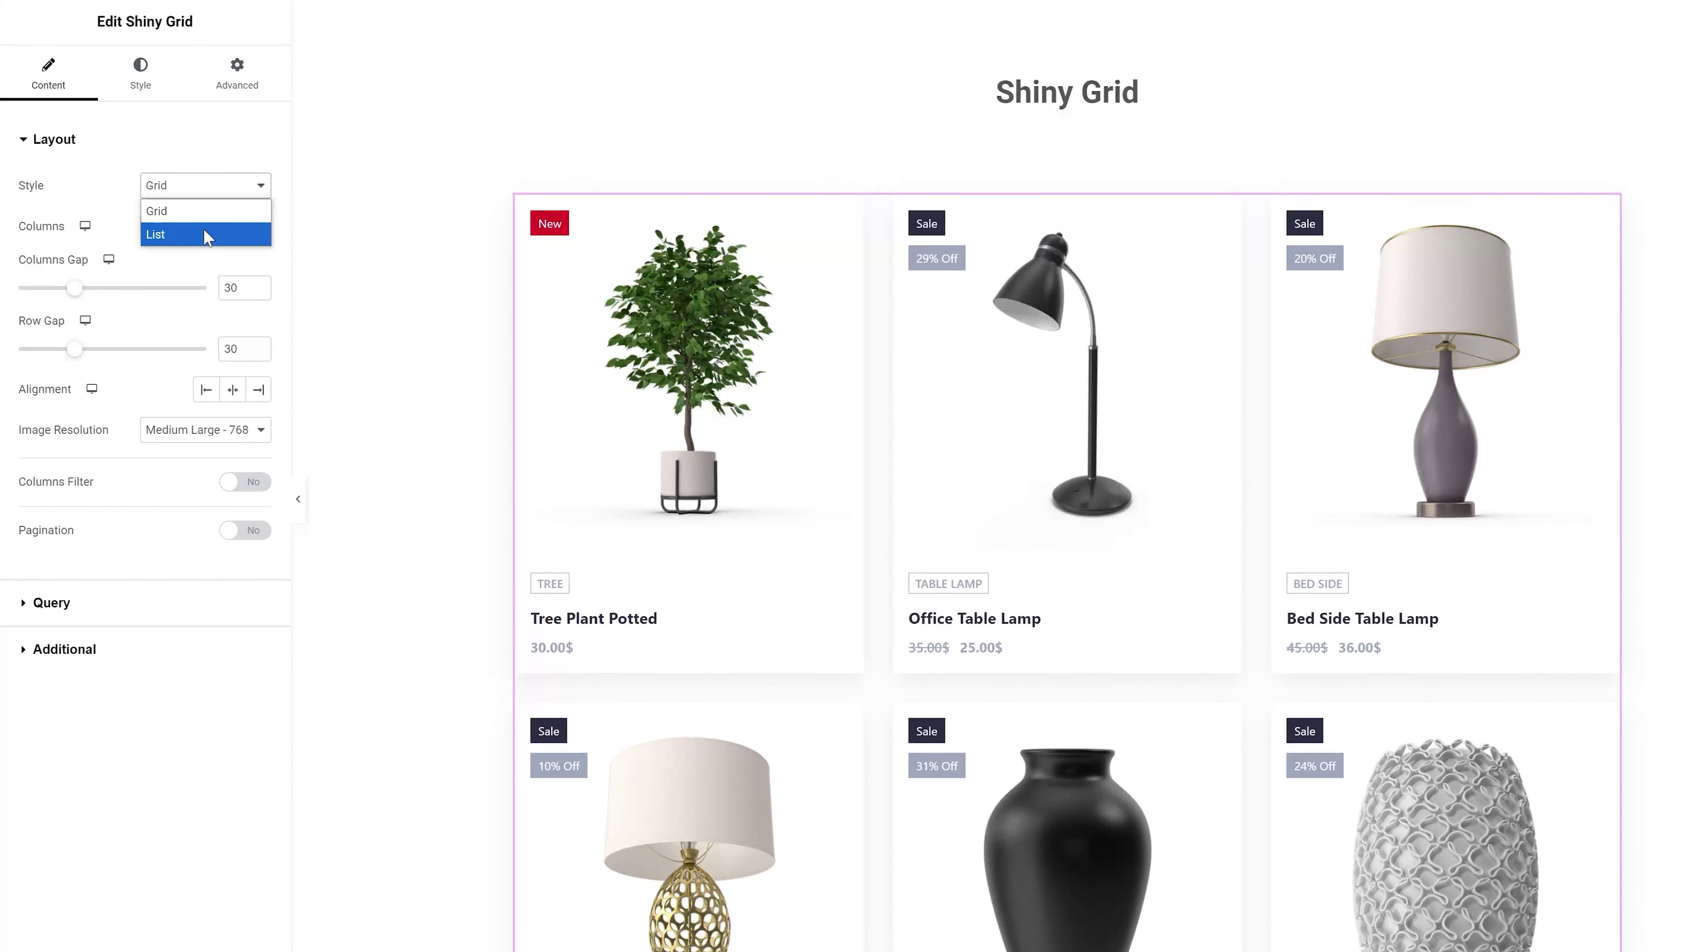
left_click(207, 234)
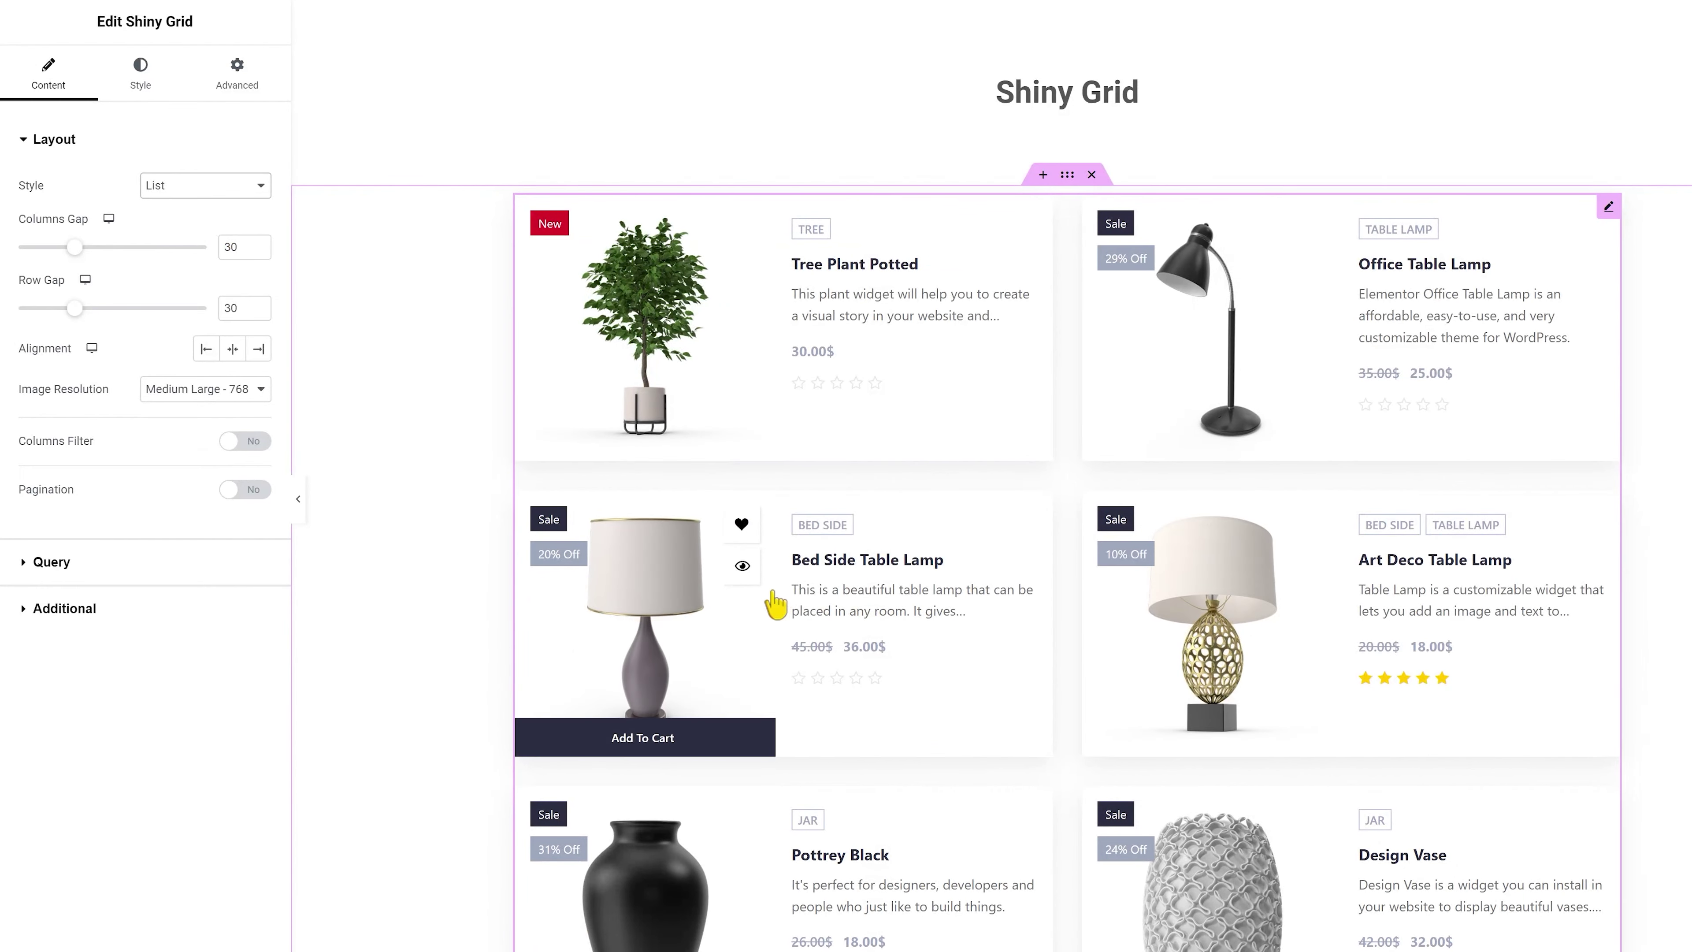
left_click(172, 193)
left_click(178, 211)
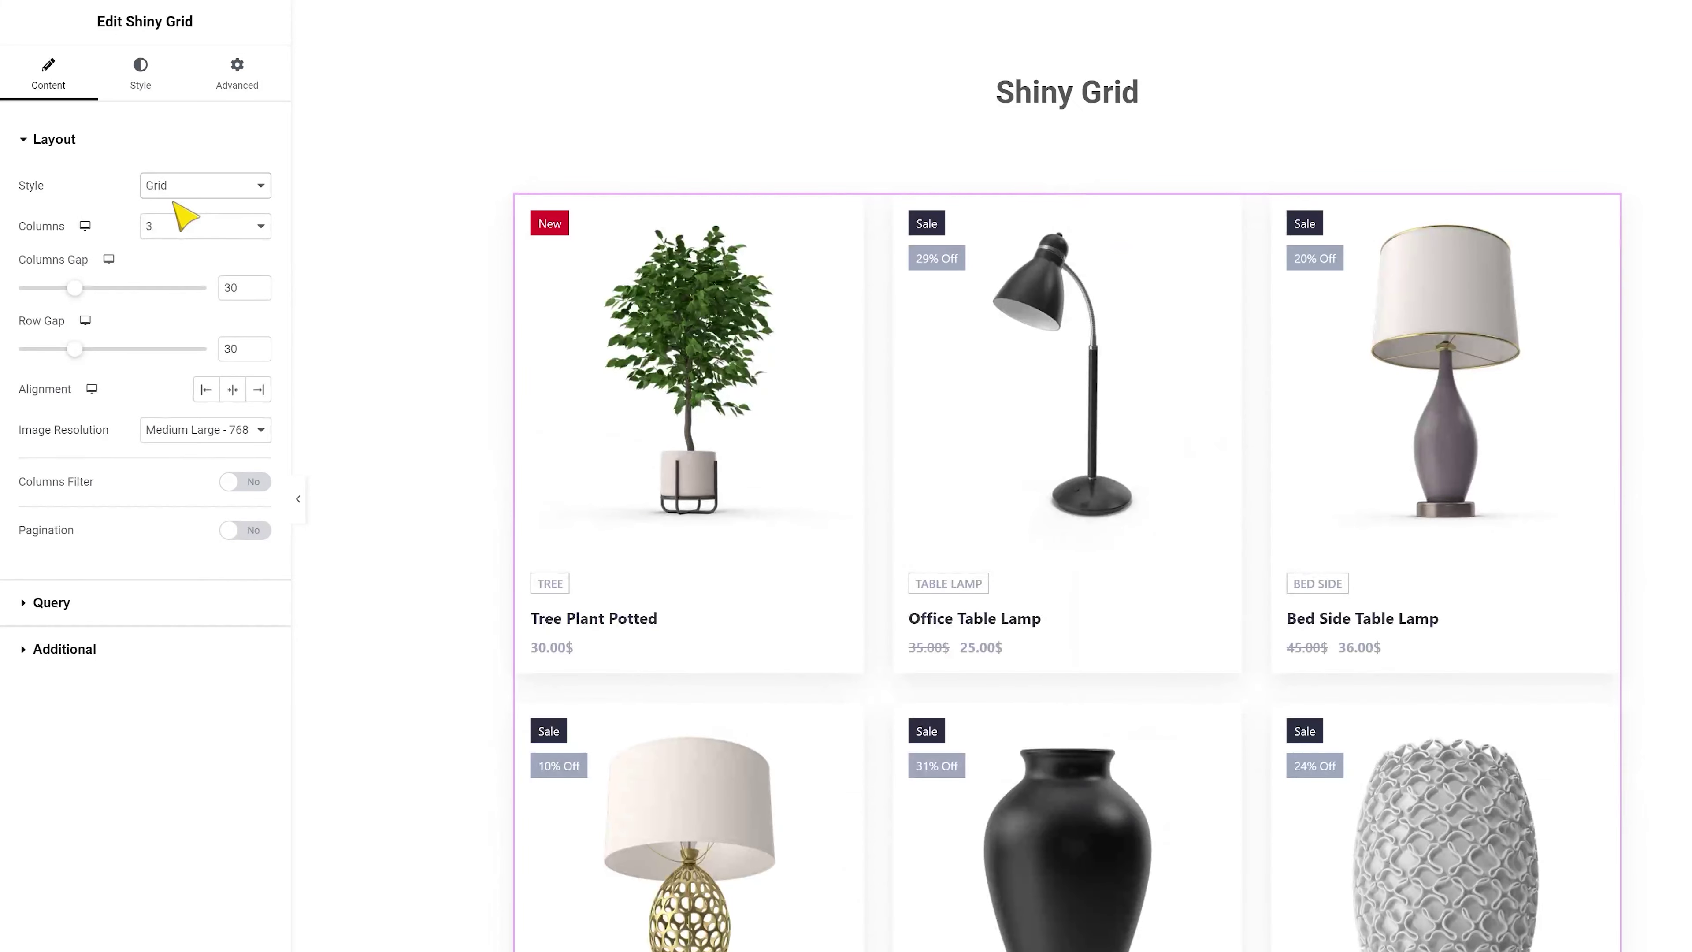
Try four columns in the product grid and return it to 3 columns.
left_click(178, 224)
left_click(219, 313)
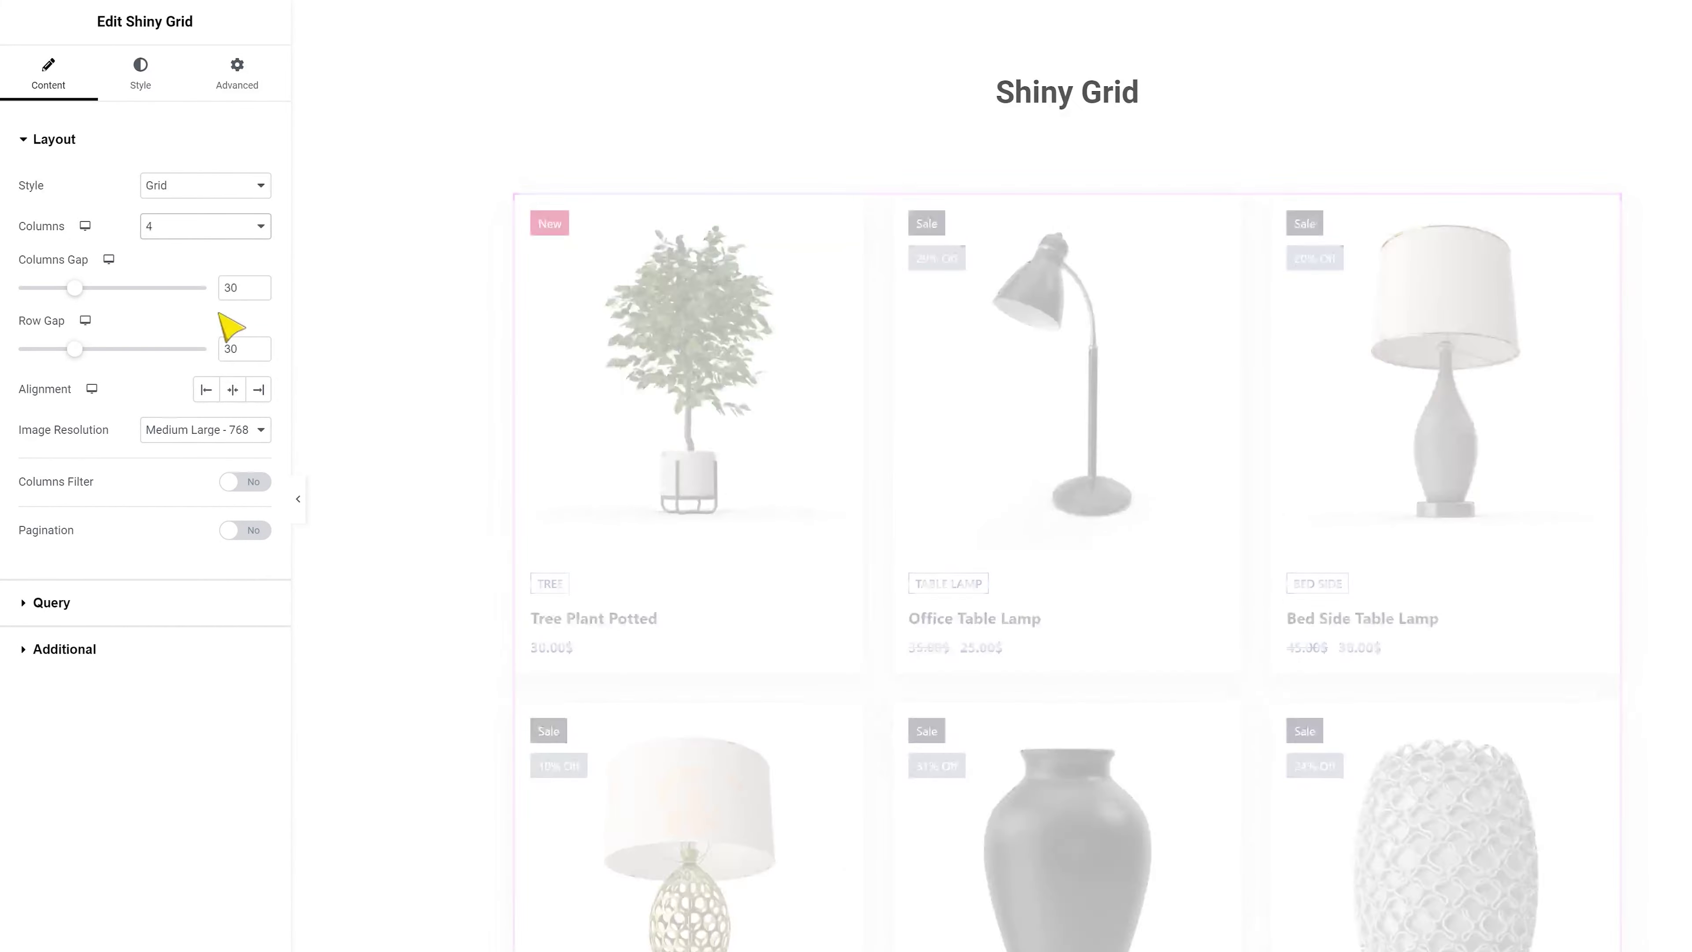
left_click(219, 232)
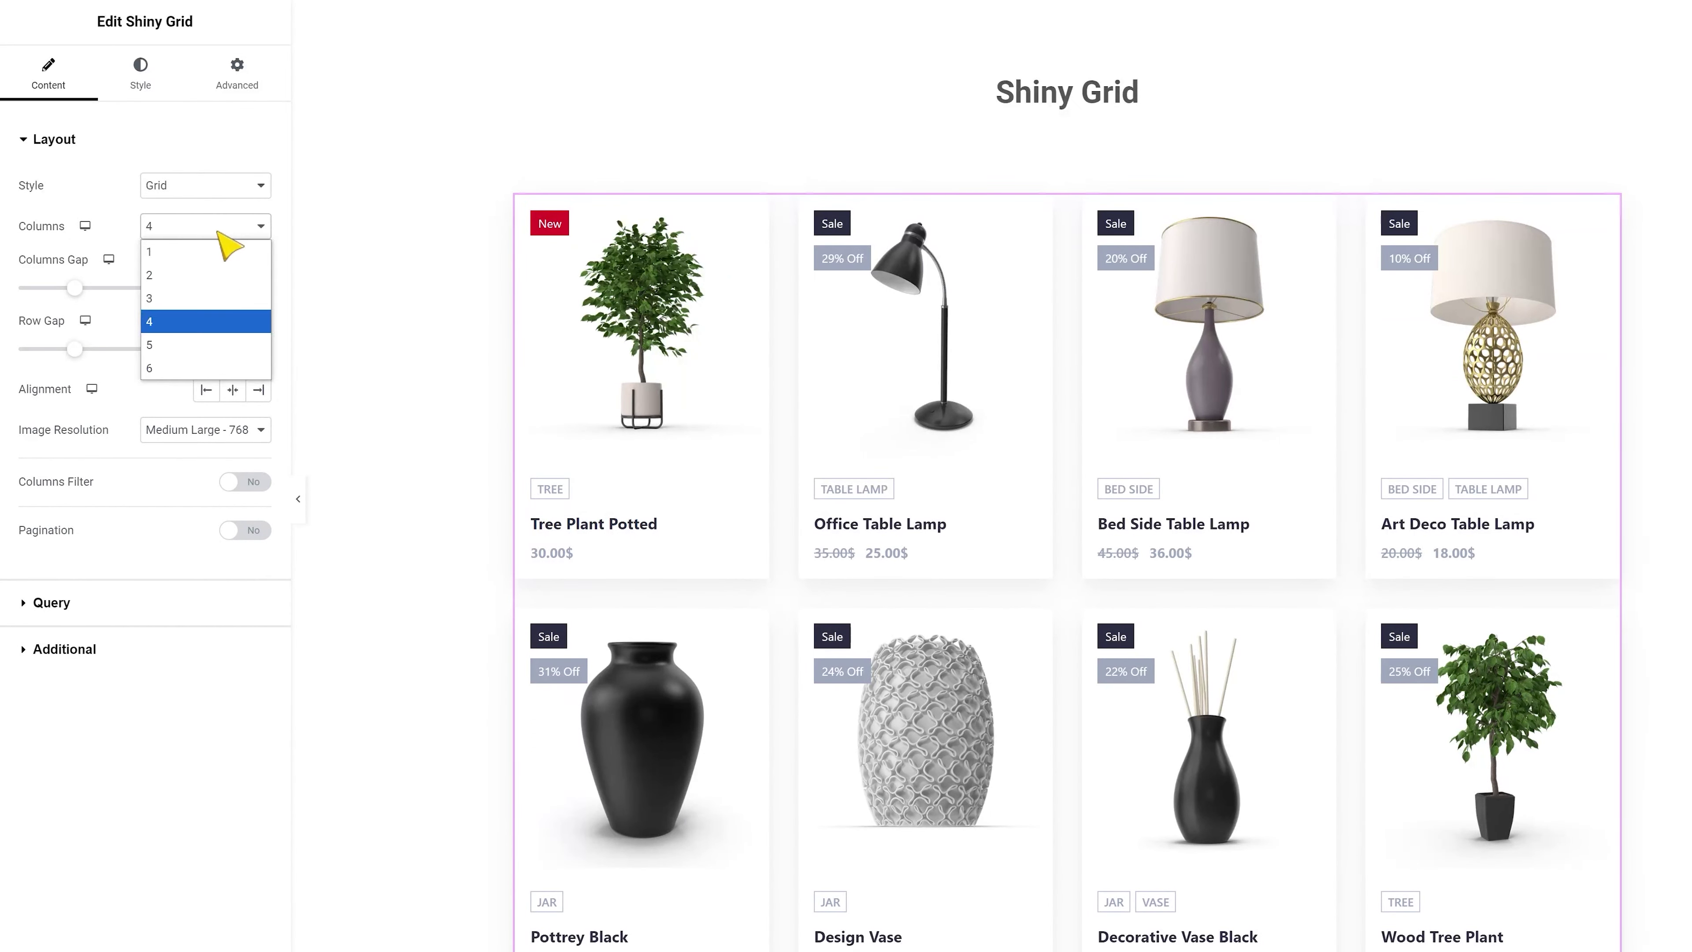
left_click(194, 298)
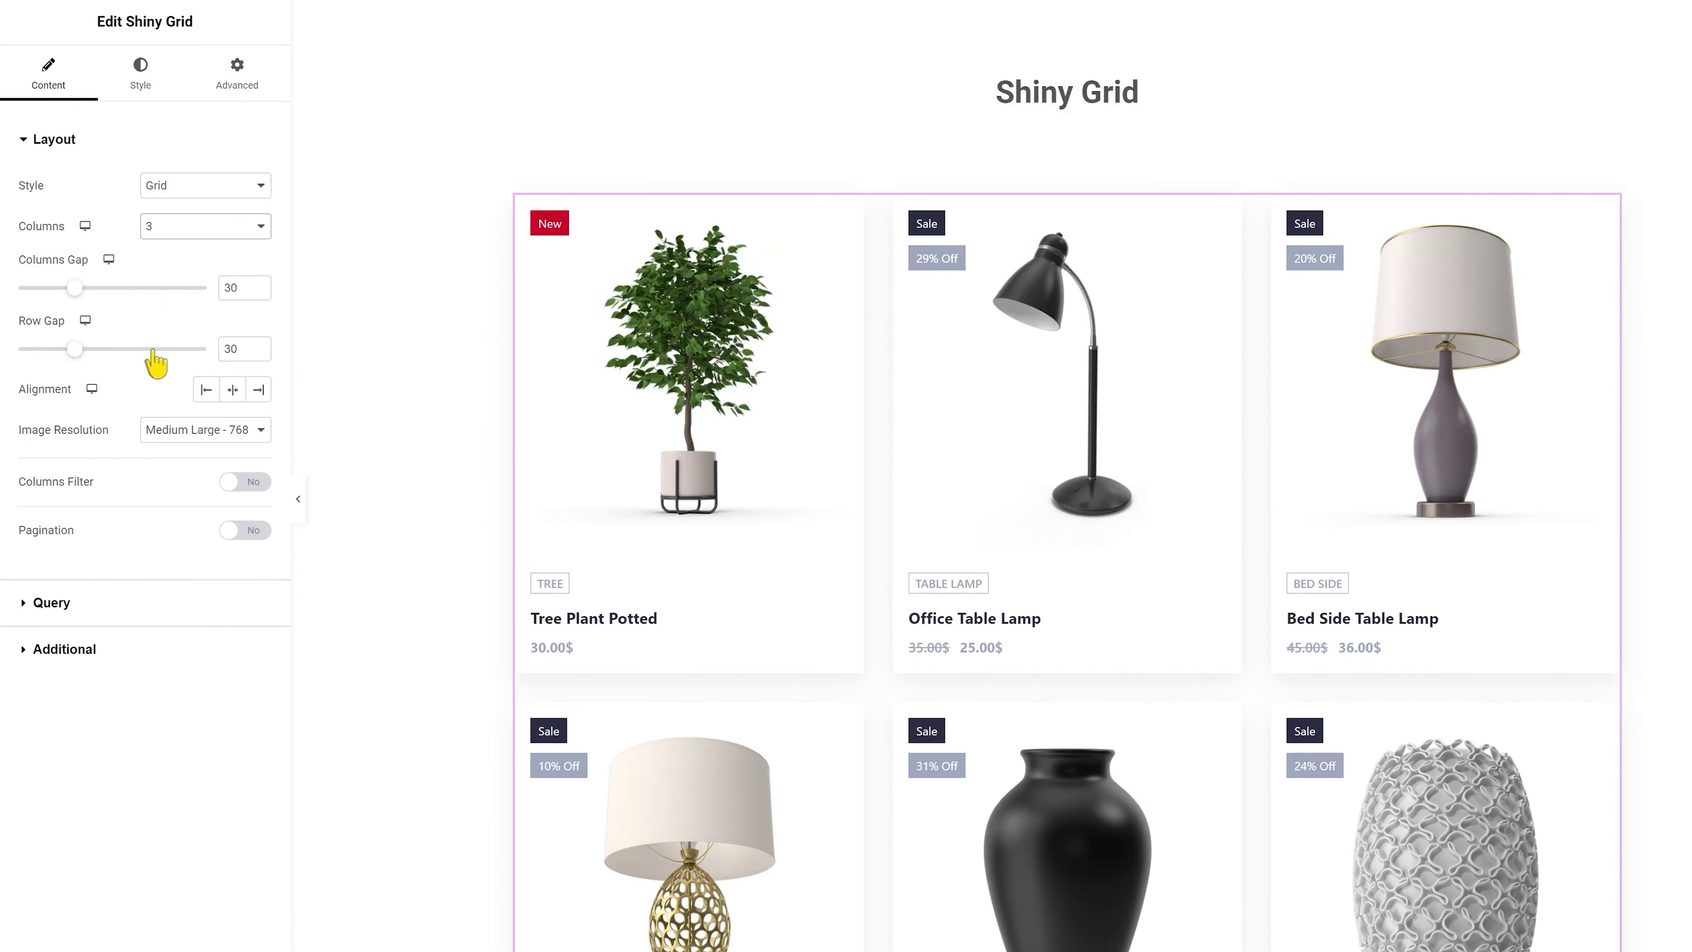
Try the center and right alignments, set the product alignment to Left, and review the image resolution options.
left_click(207, 392)
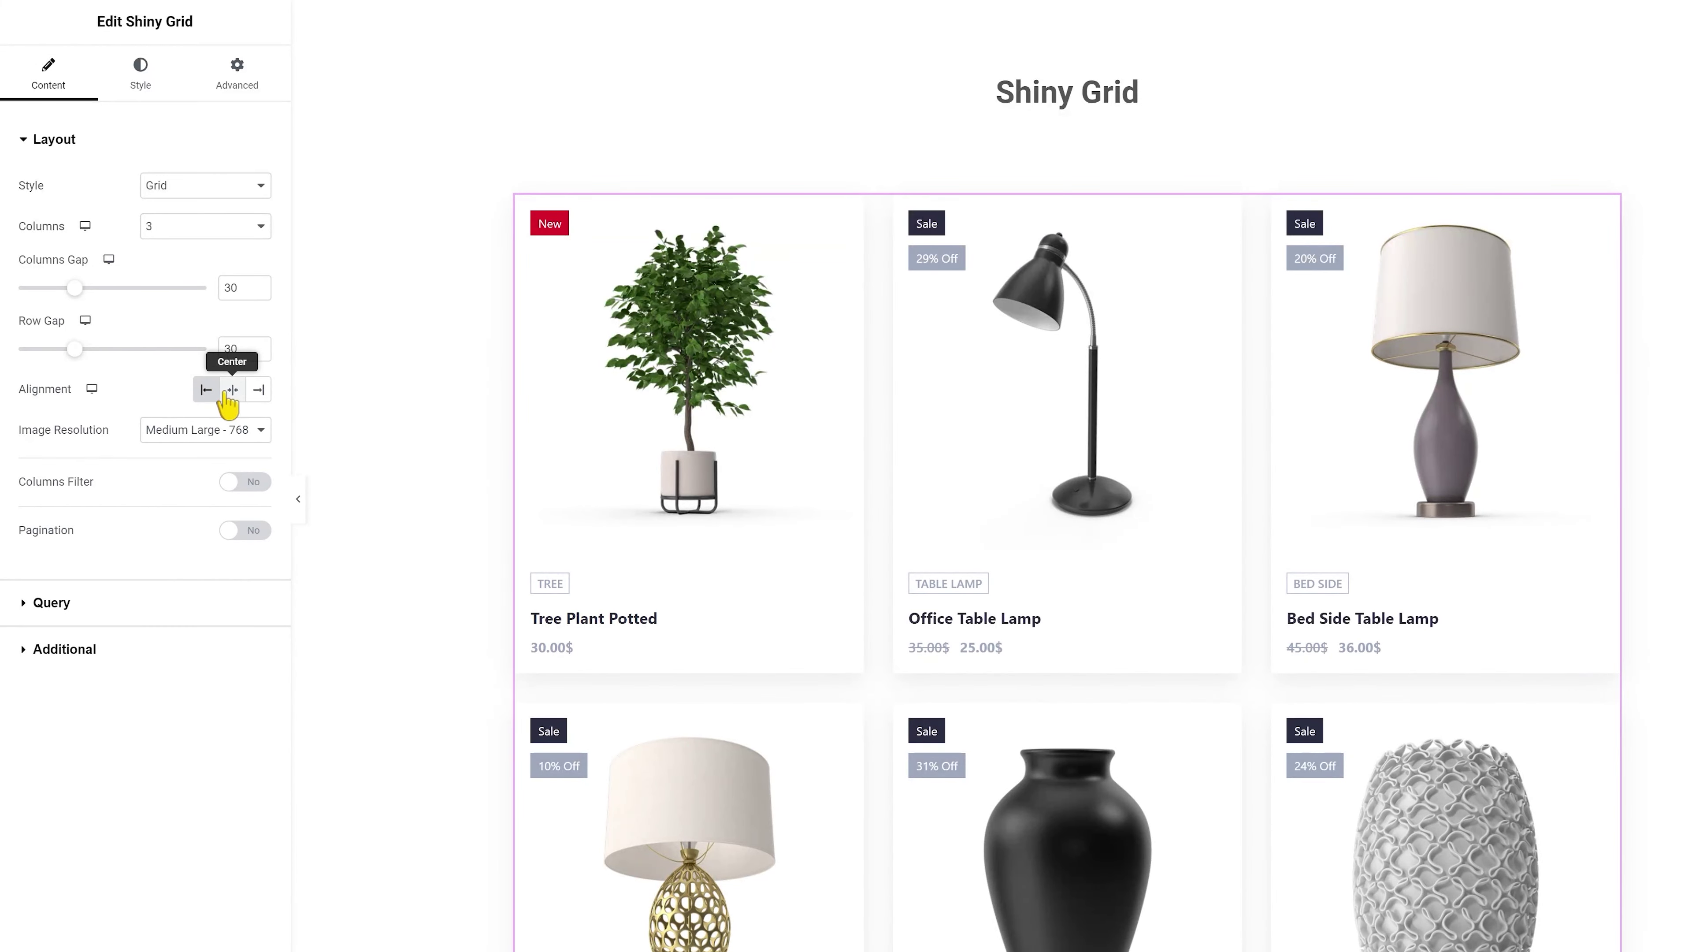
left_click(230, 391)
left_click(257, 390)
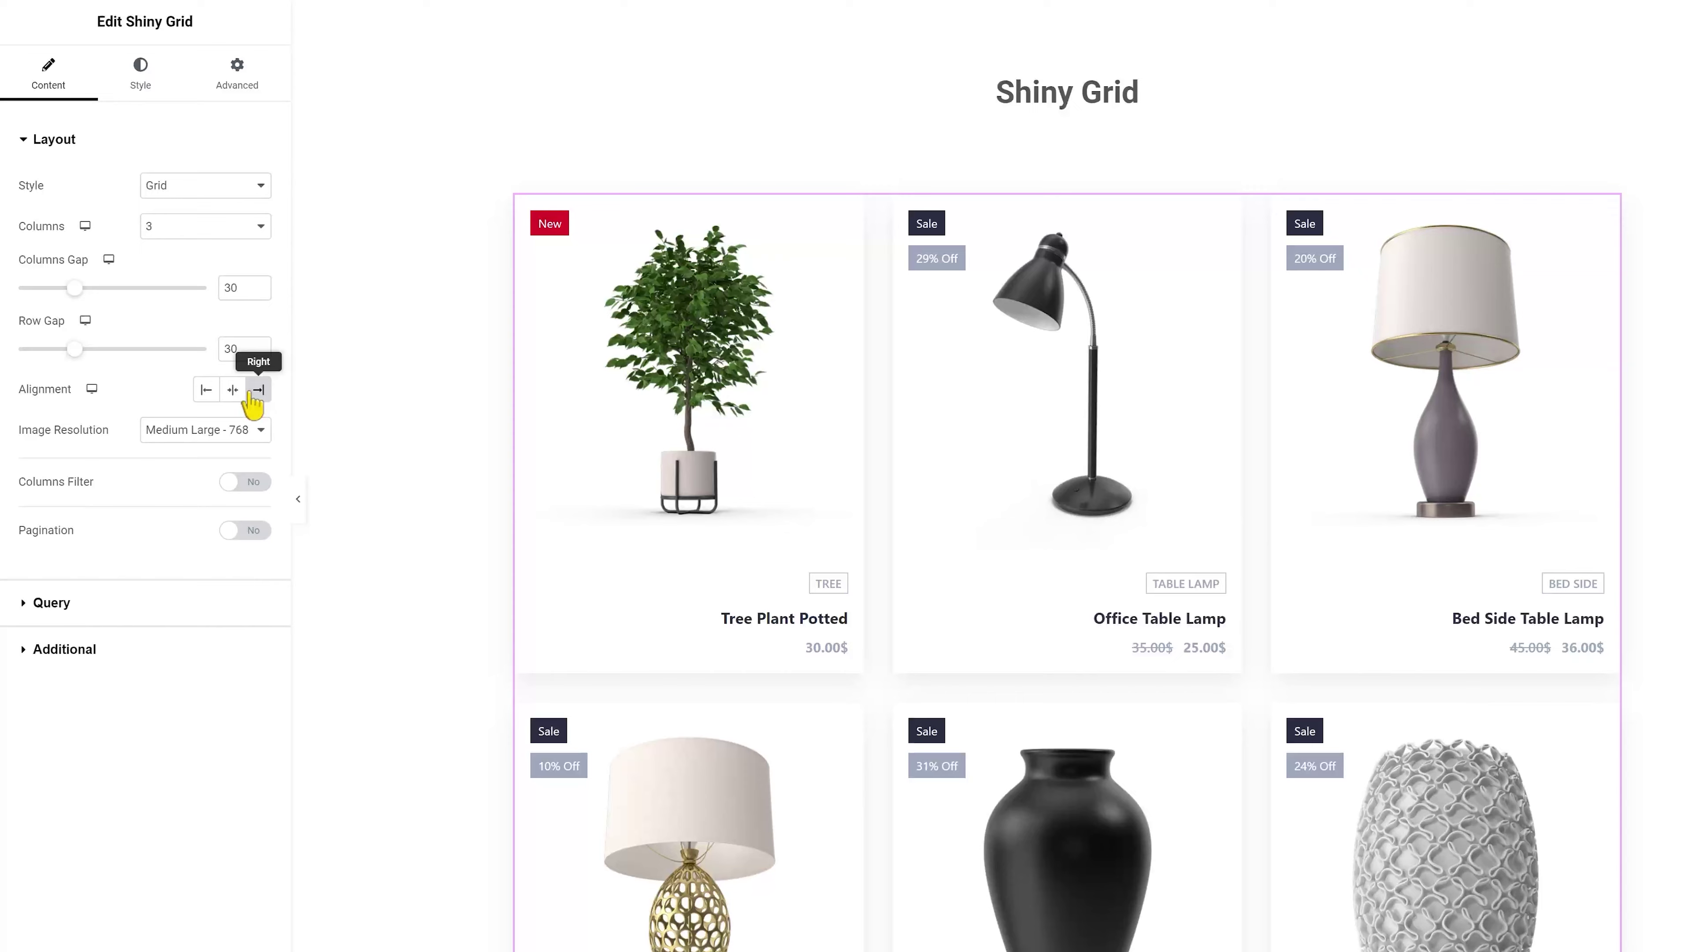
left_click(202, 400)
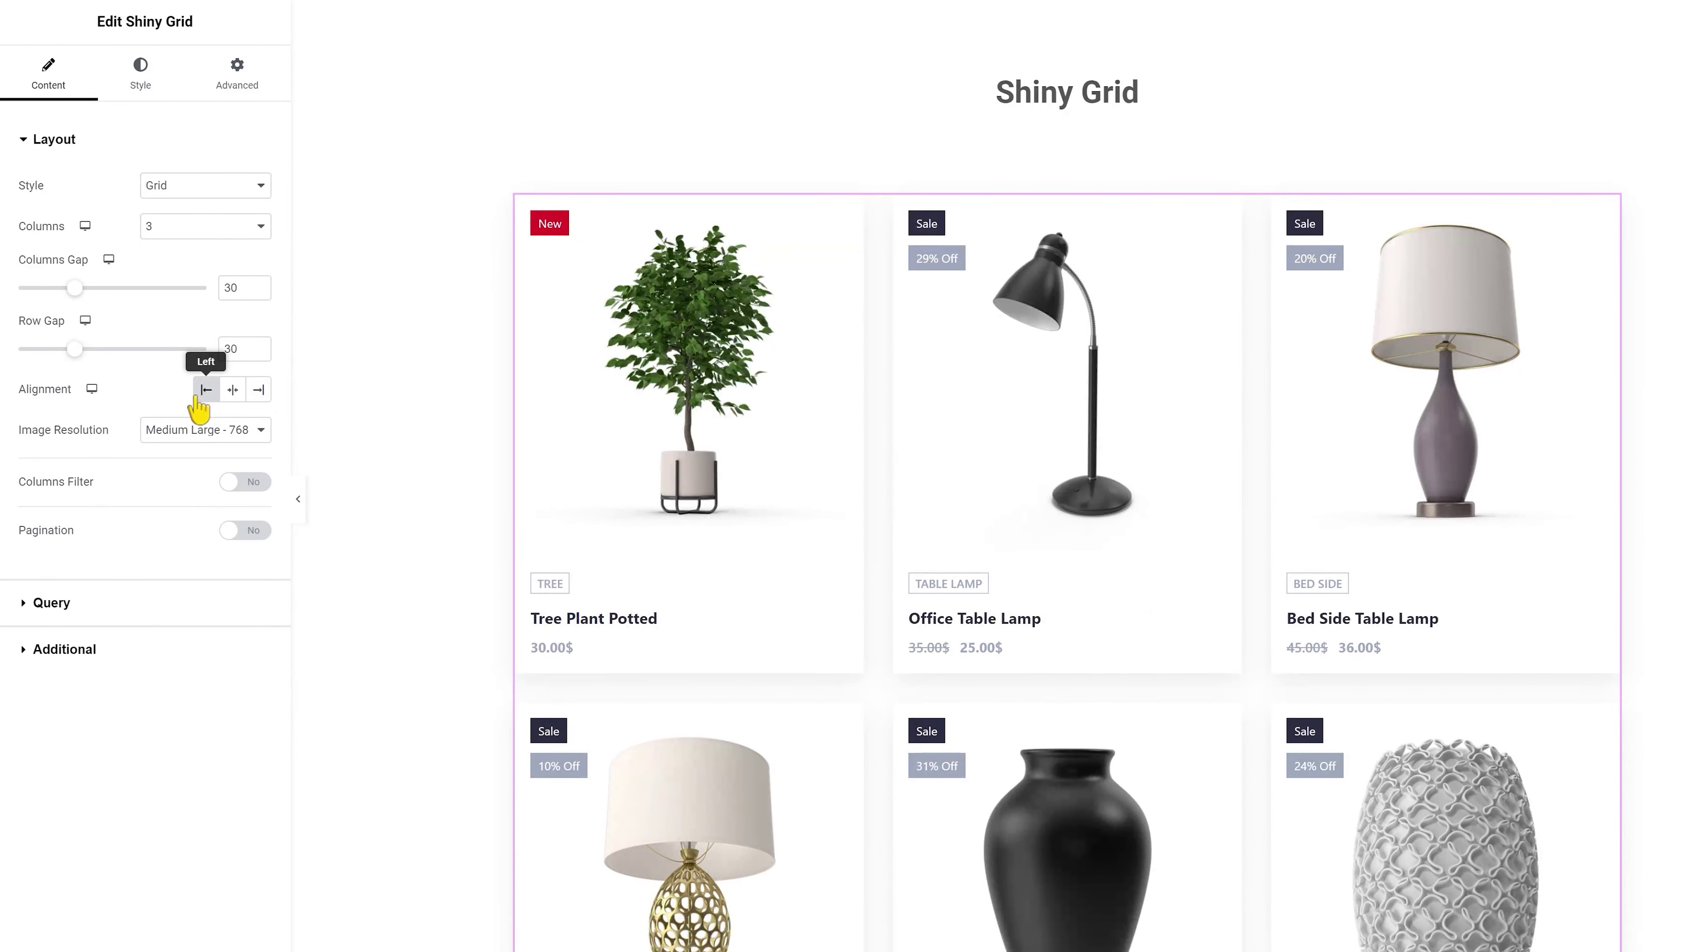
left_click(206, 431)
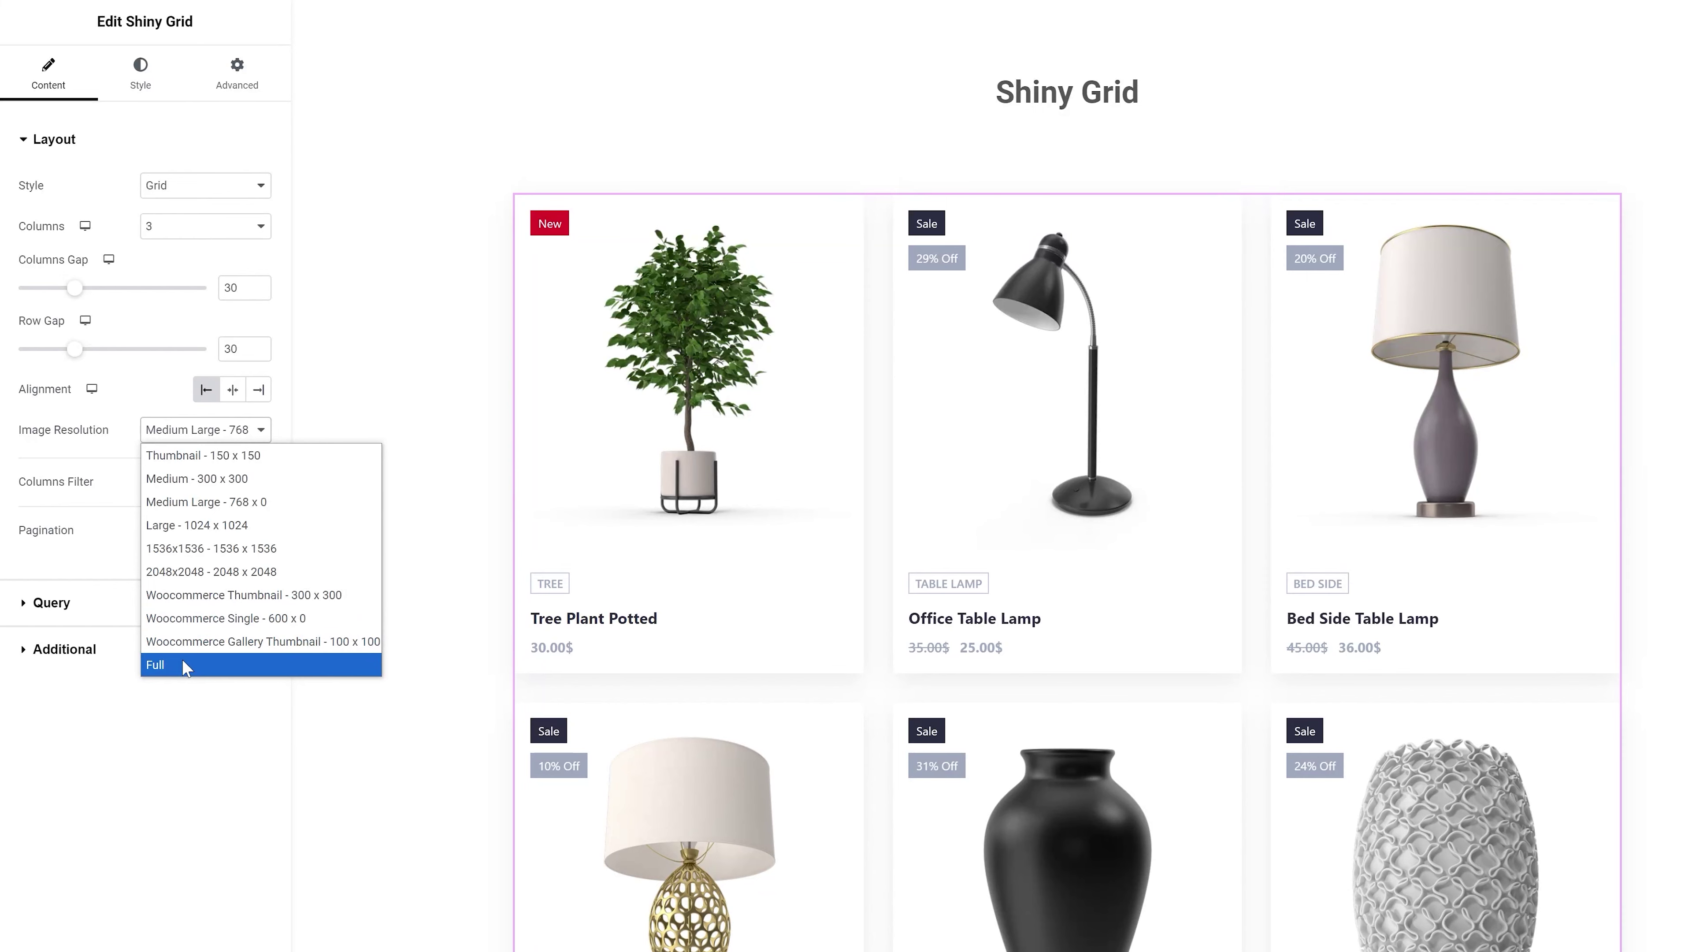
left_click(192, 404)
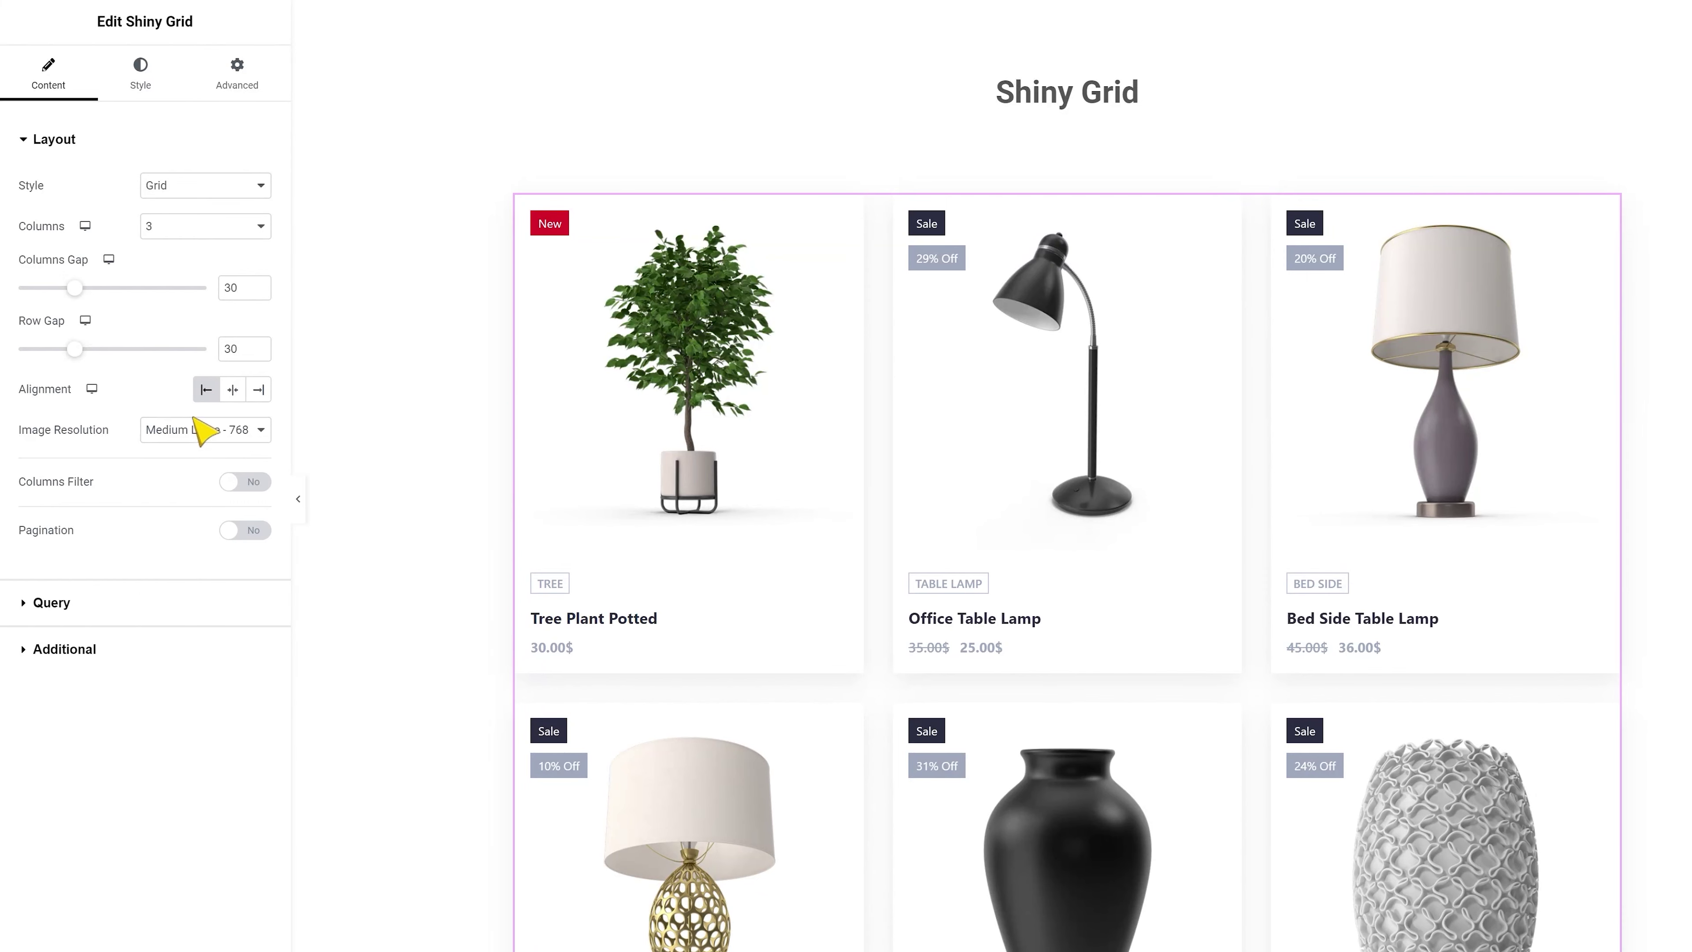
Try the columns filter and the pagination on the product grid, switching each one off again.
left_click(249, 483)
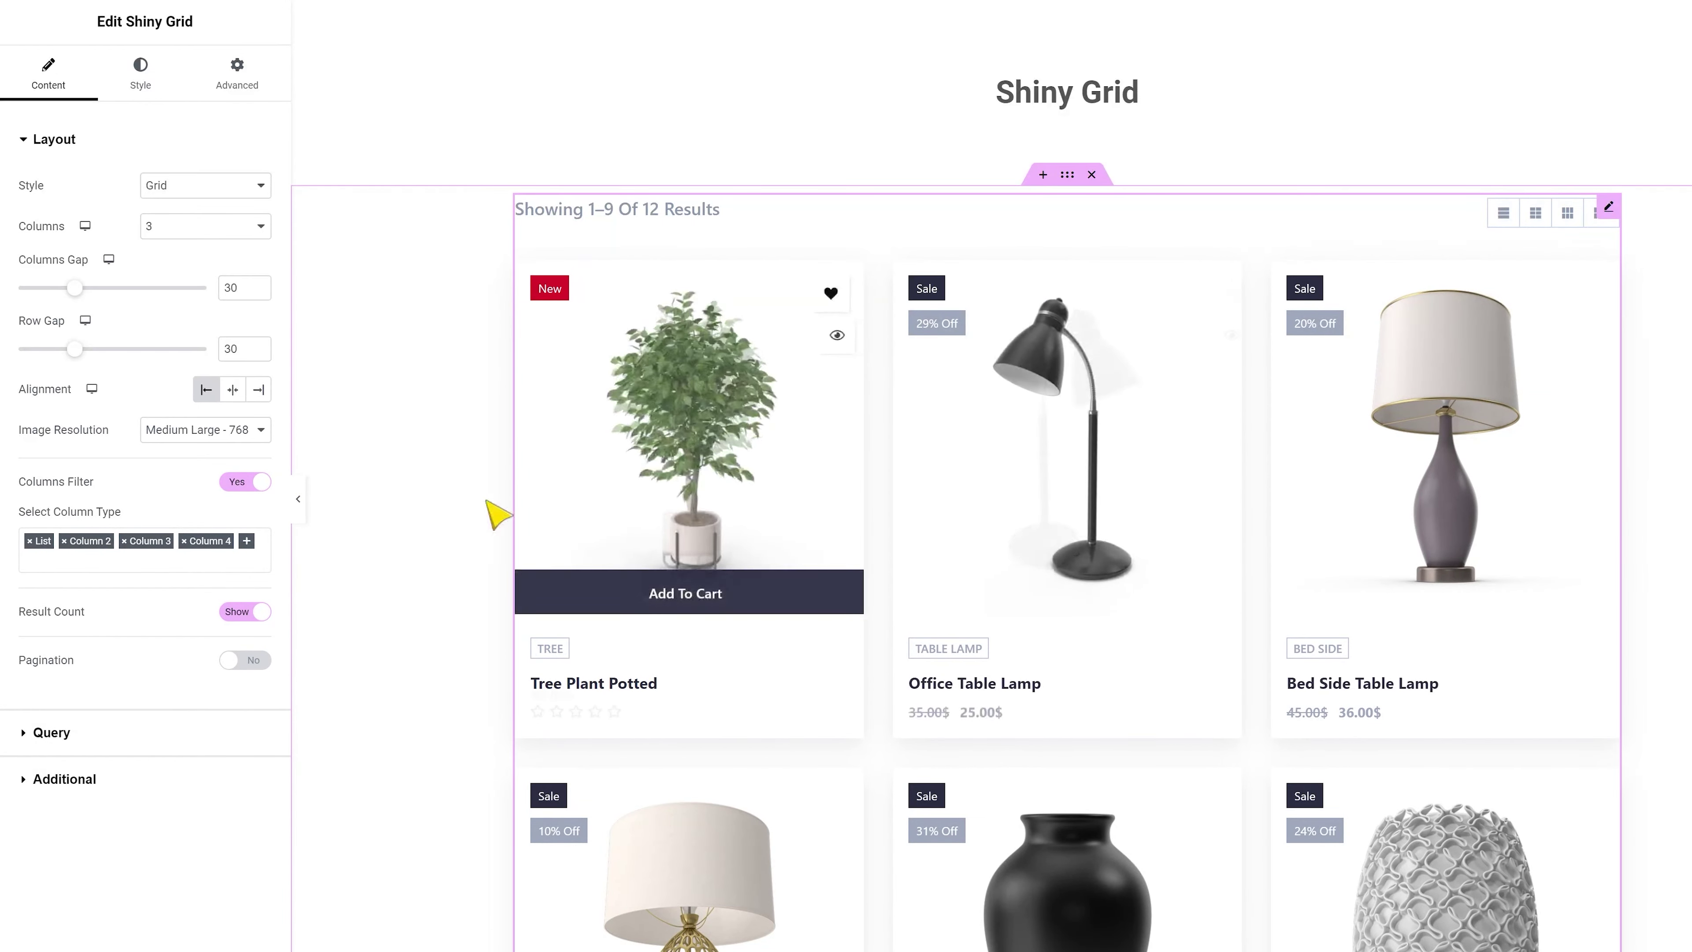
left_click(241, 484)
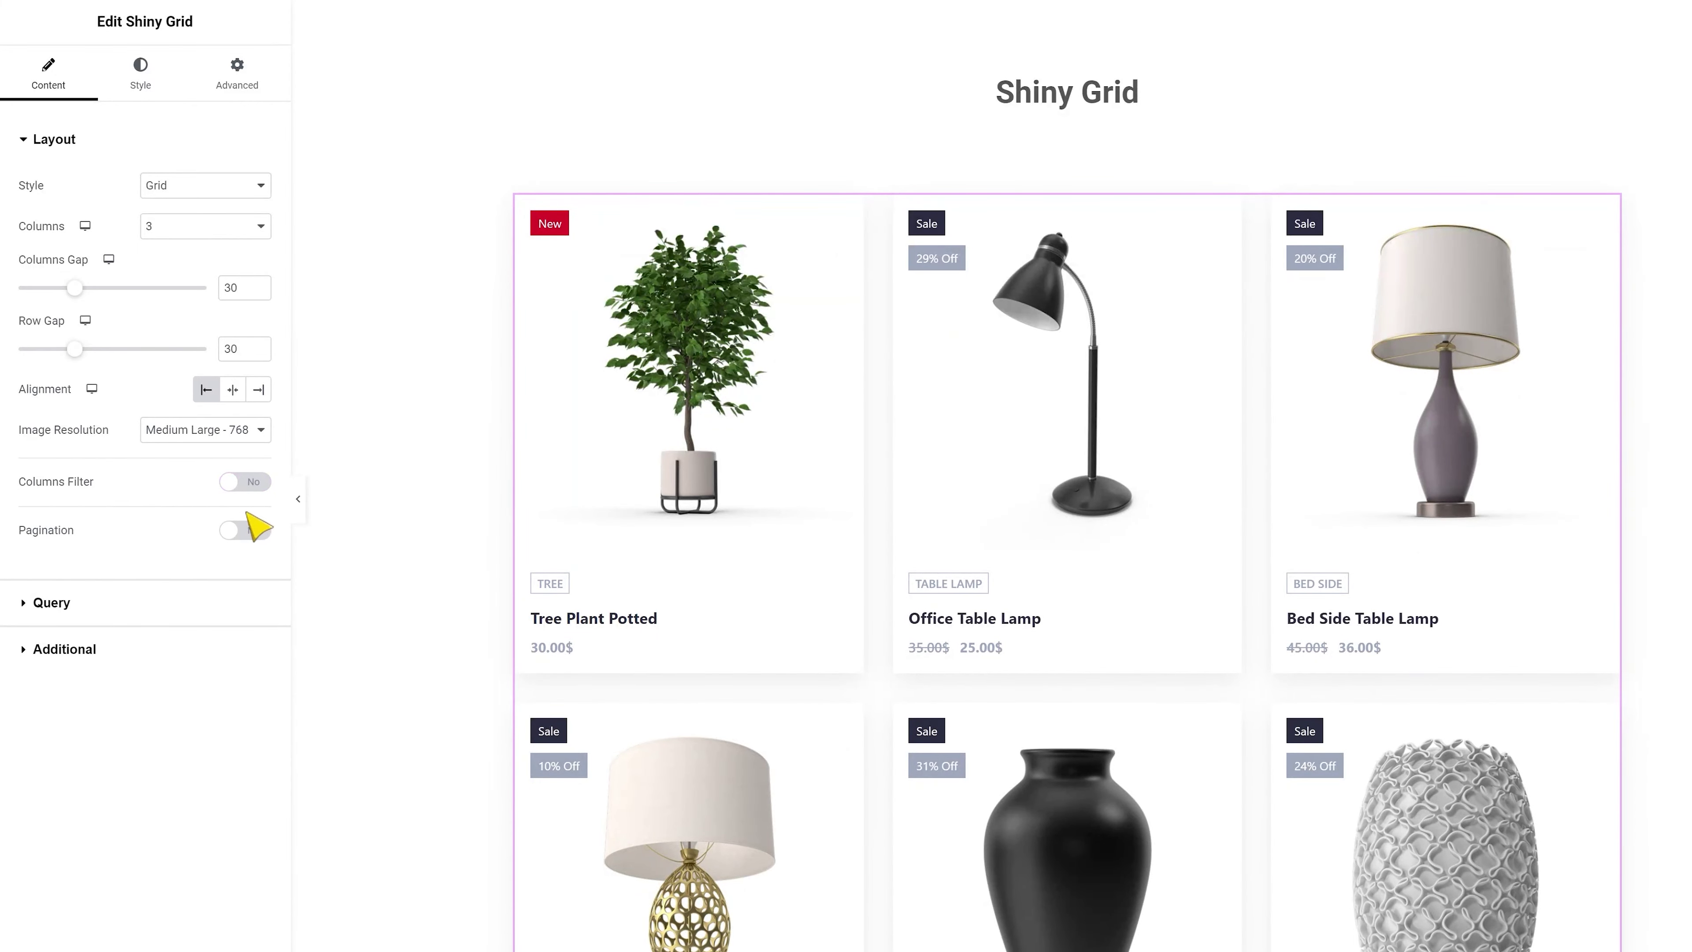
left_click(241, 531)
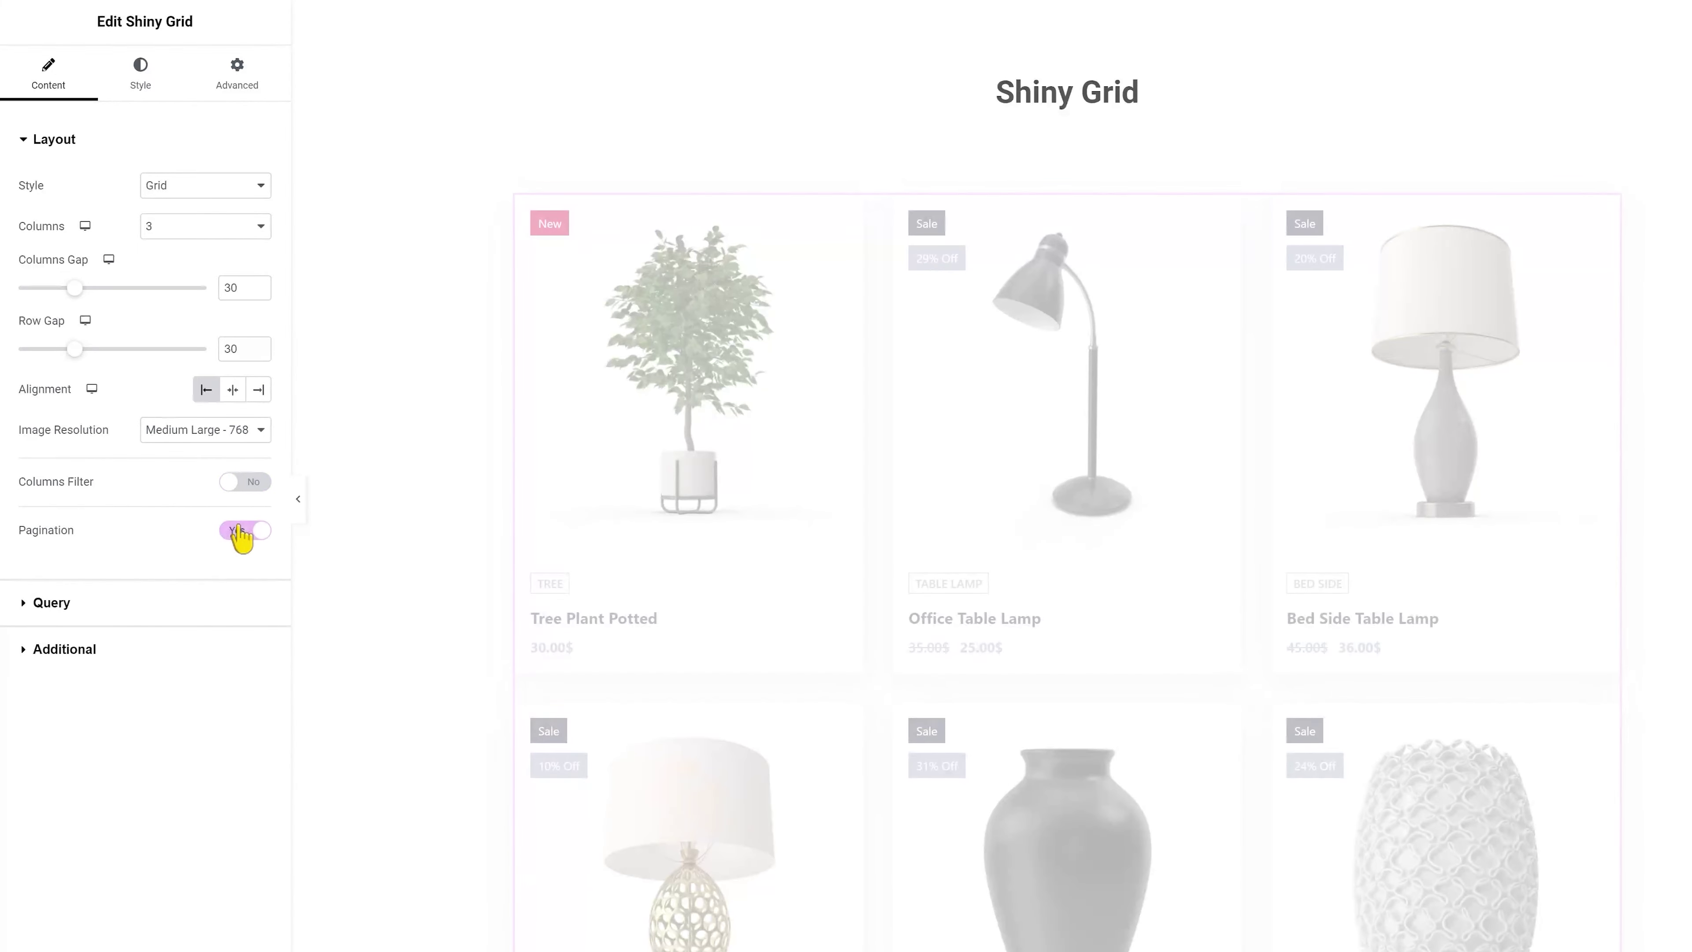
scroll(1066, 467, "down", 10)
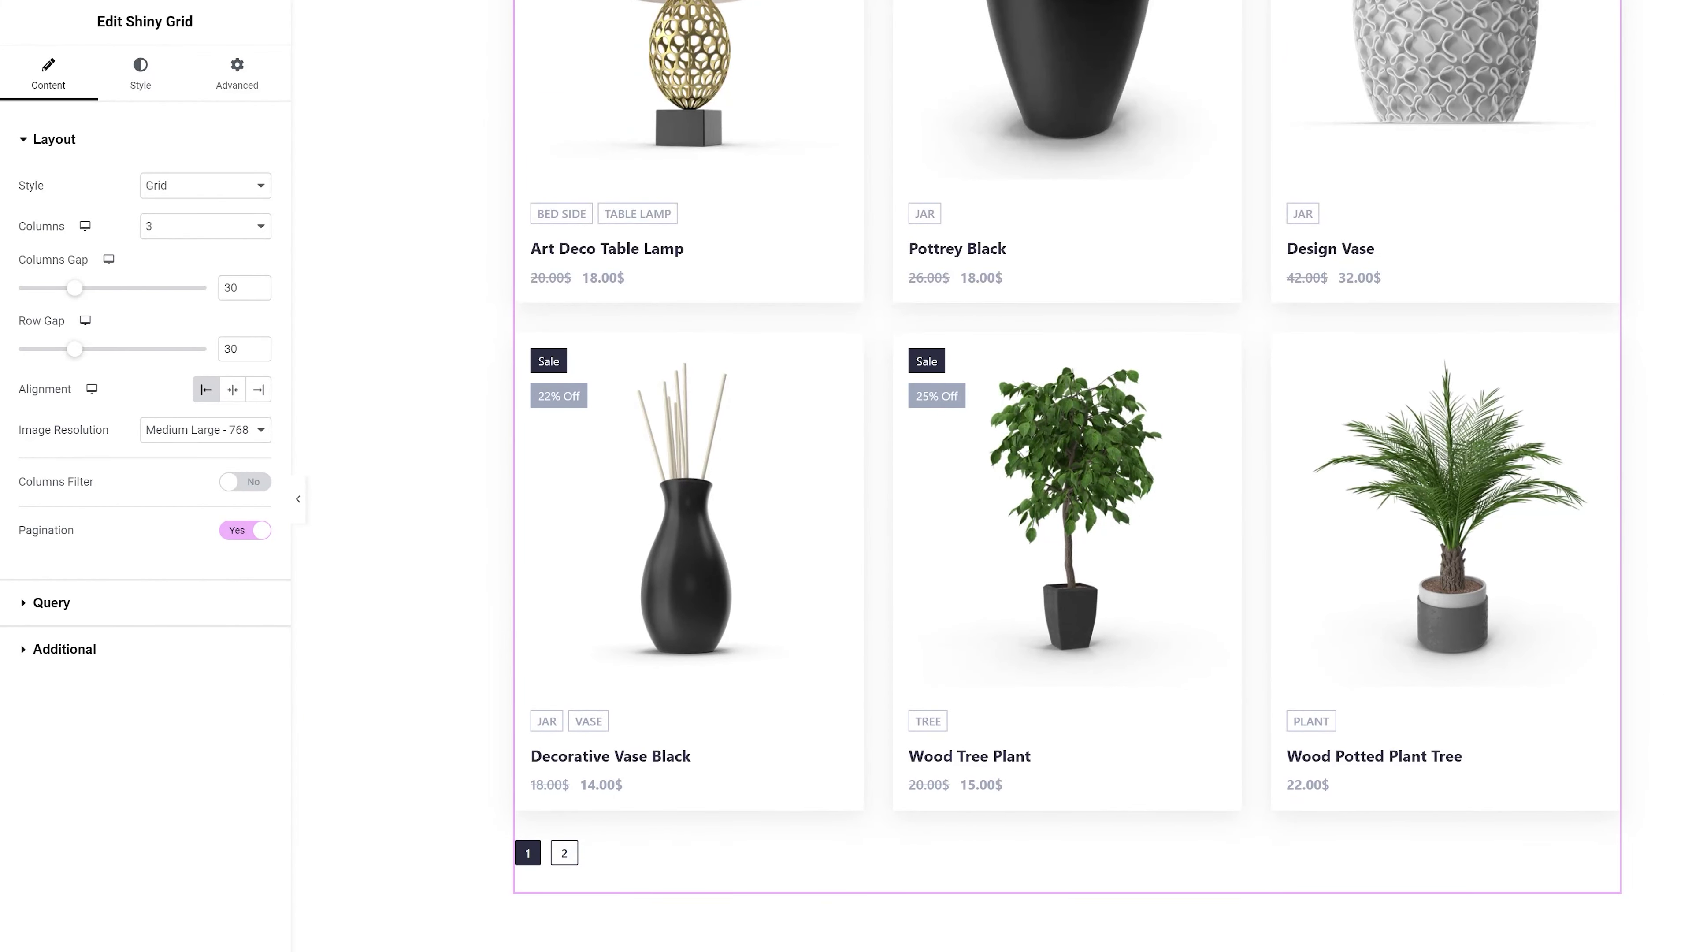
scroll(1246, 323, "up", 10)
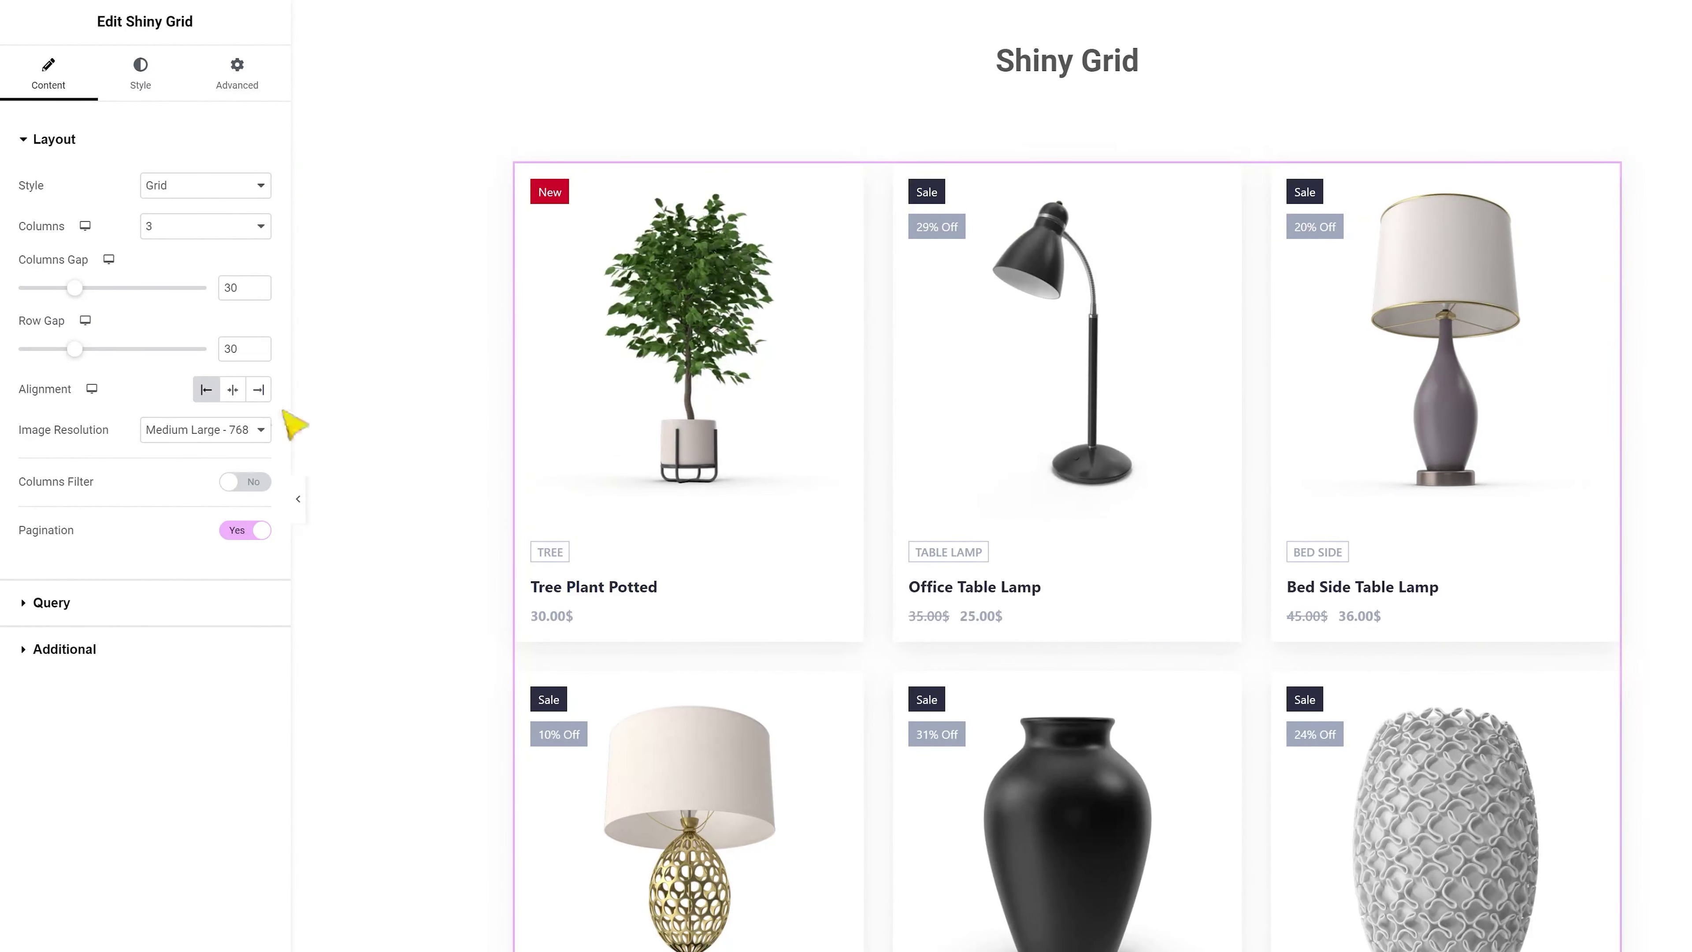
left_click(227, 531)
In the query settings, keep Product as the source and set the product limit to 6.
left_click(118, 603)
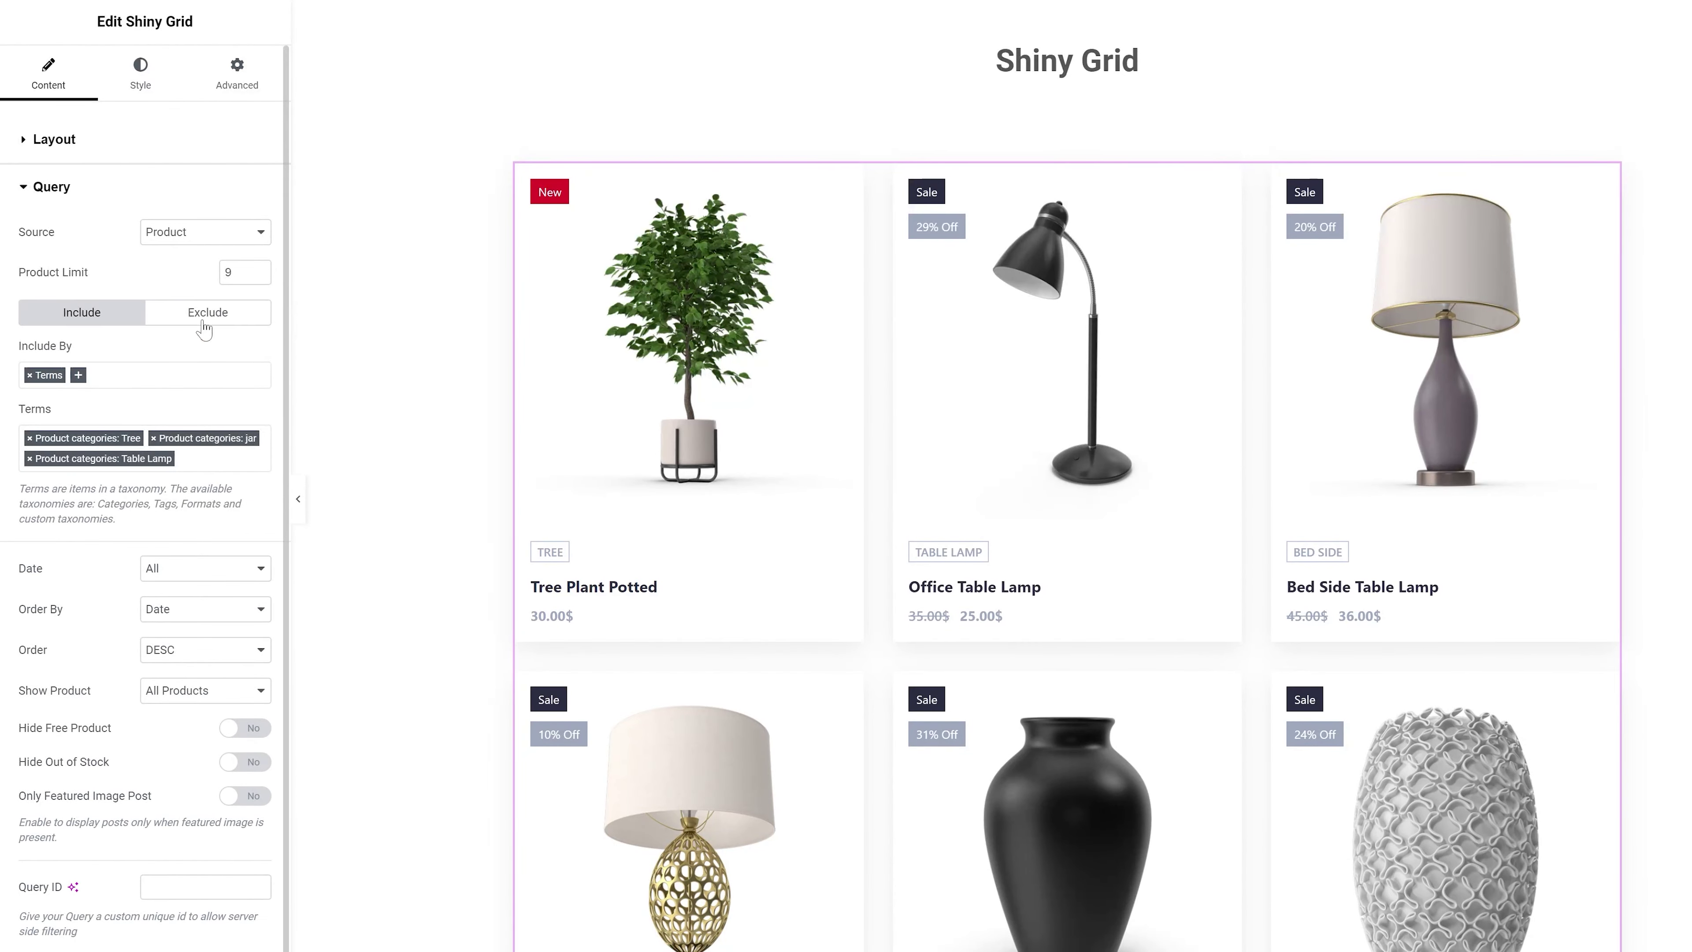
left_click(211, 235)
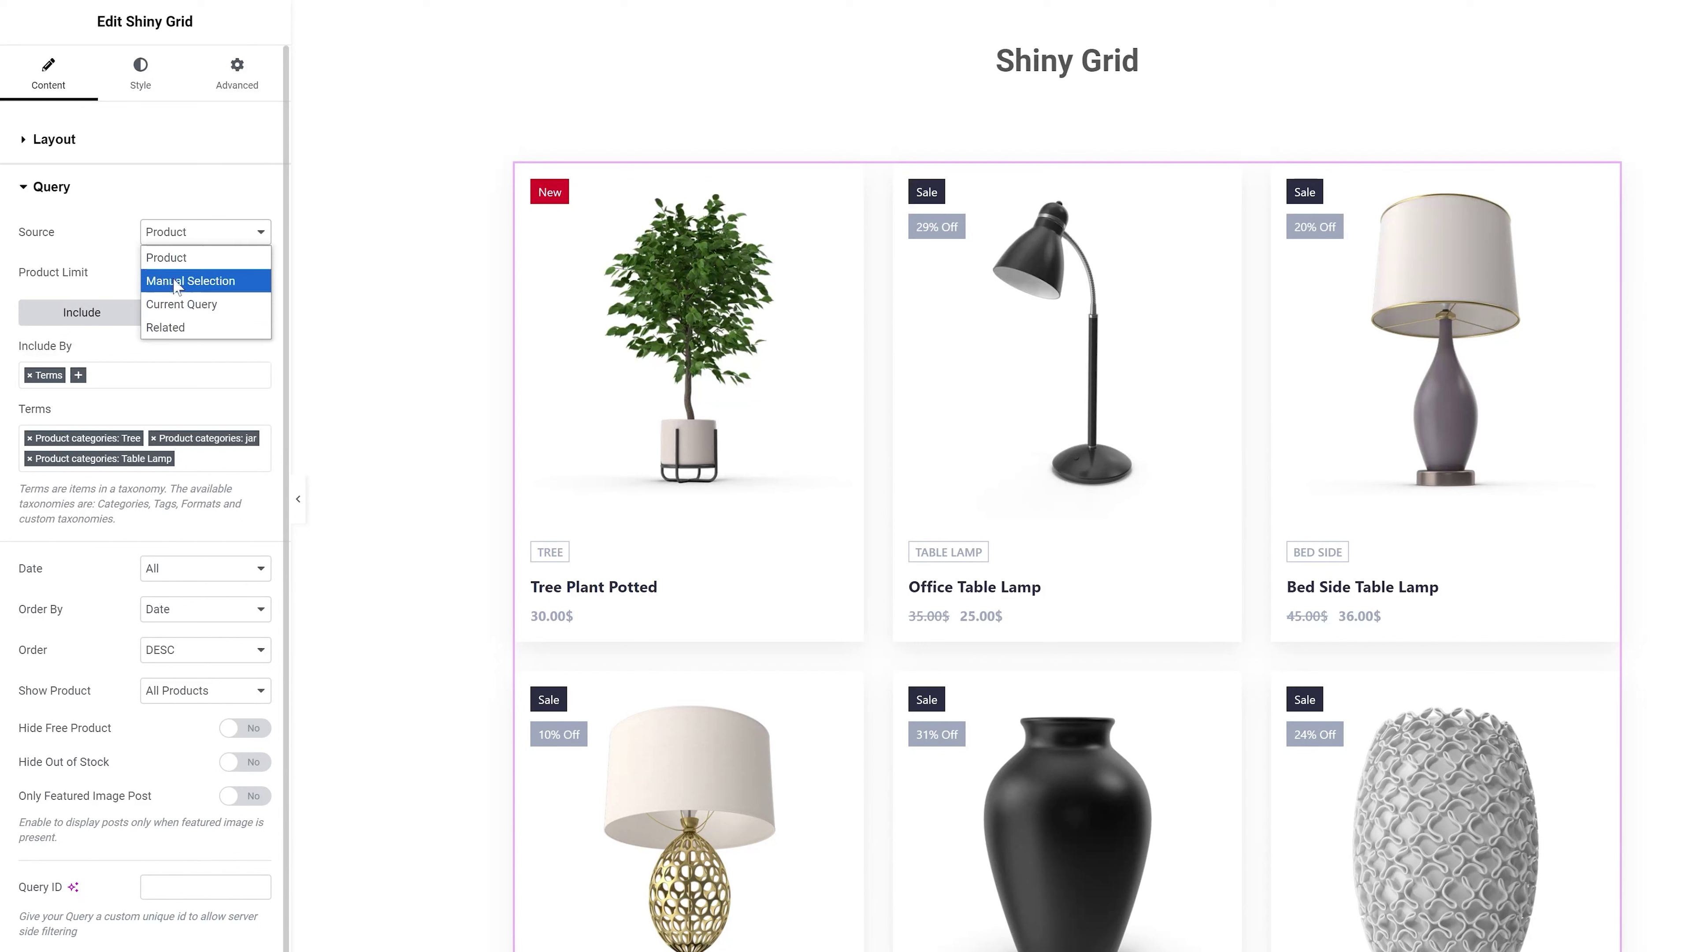
left_click(153, 259)
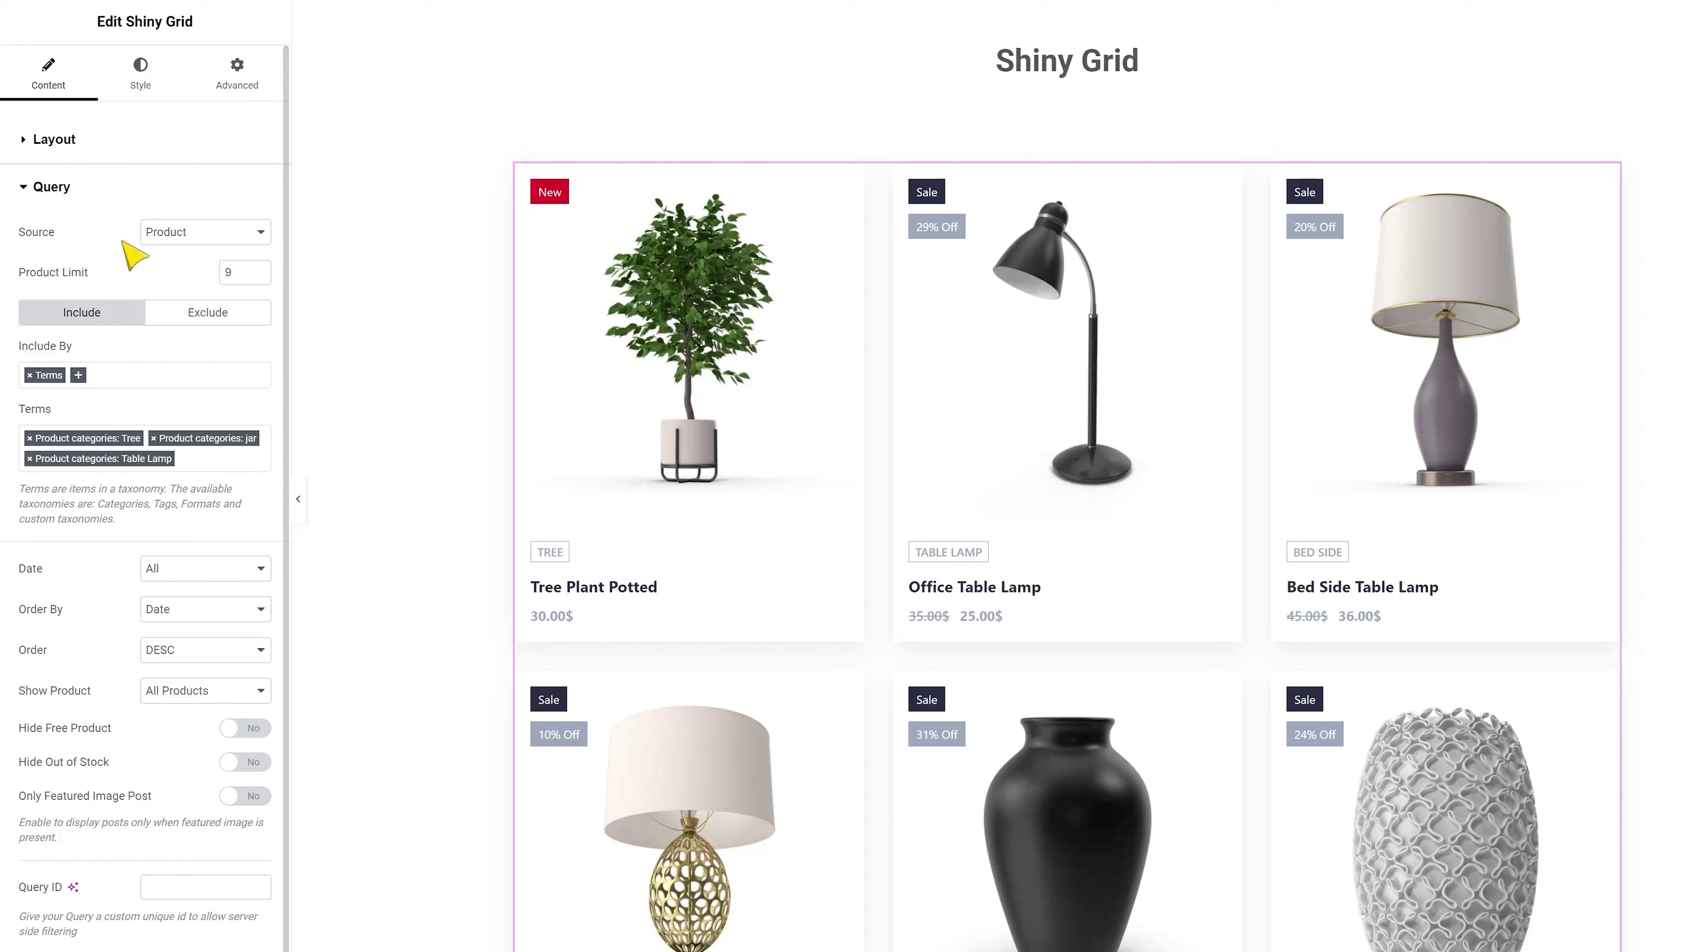
double_click(228, 272)
type("6")
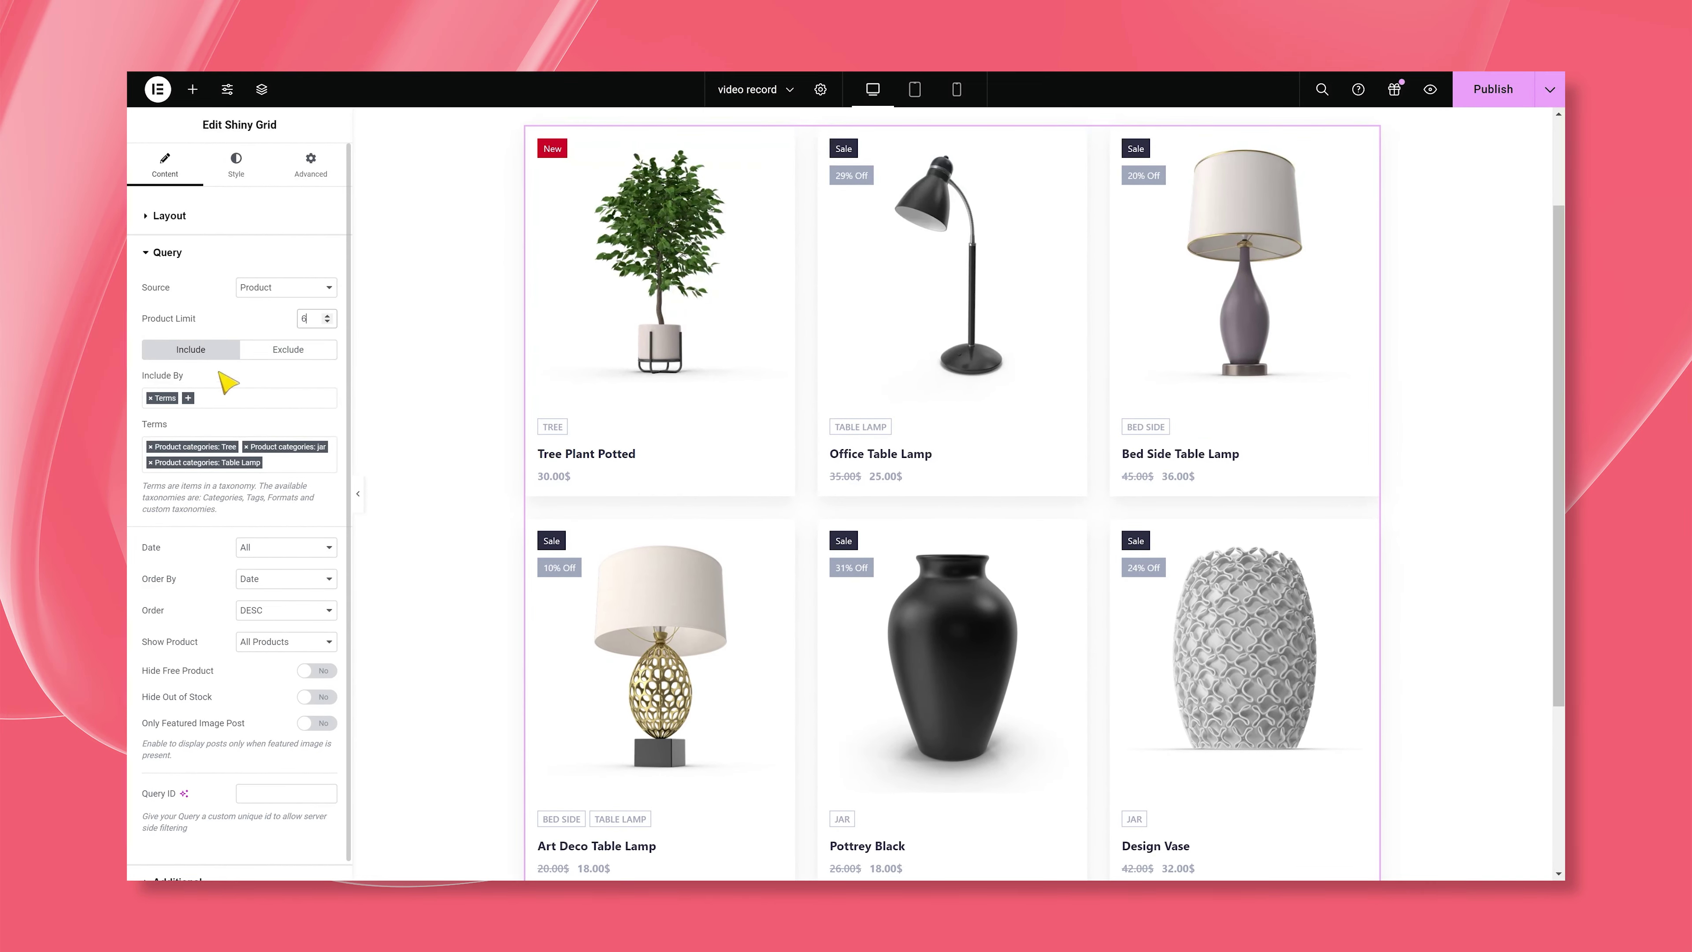
Exclude products by terms, using the product category Tree.
left_click(254, 365)
left_click(153, 397)
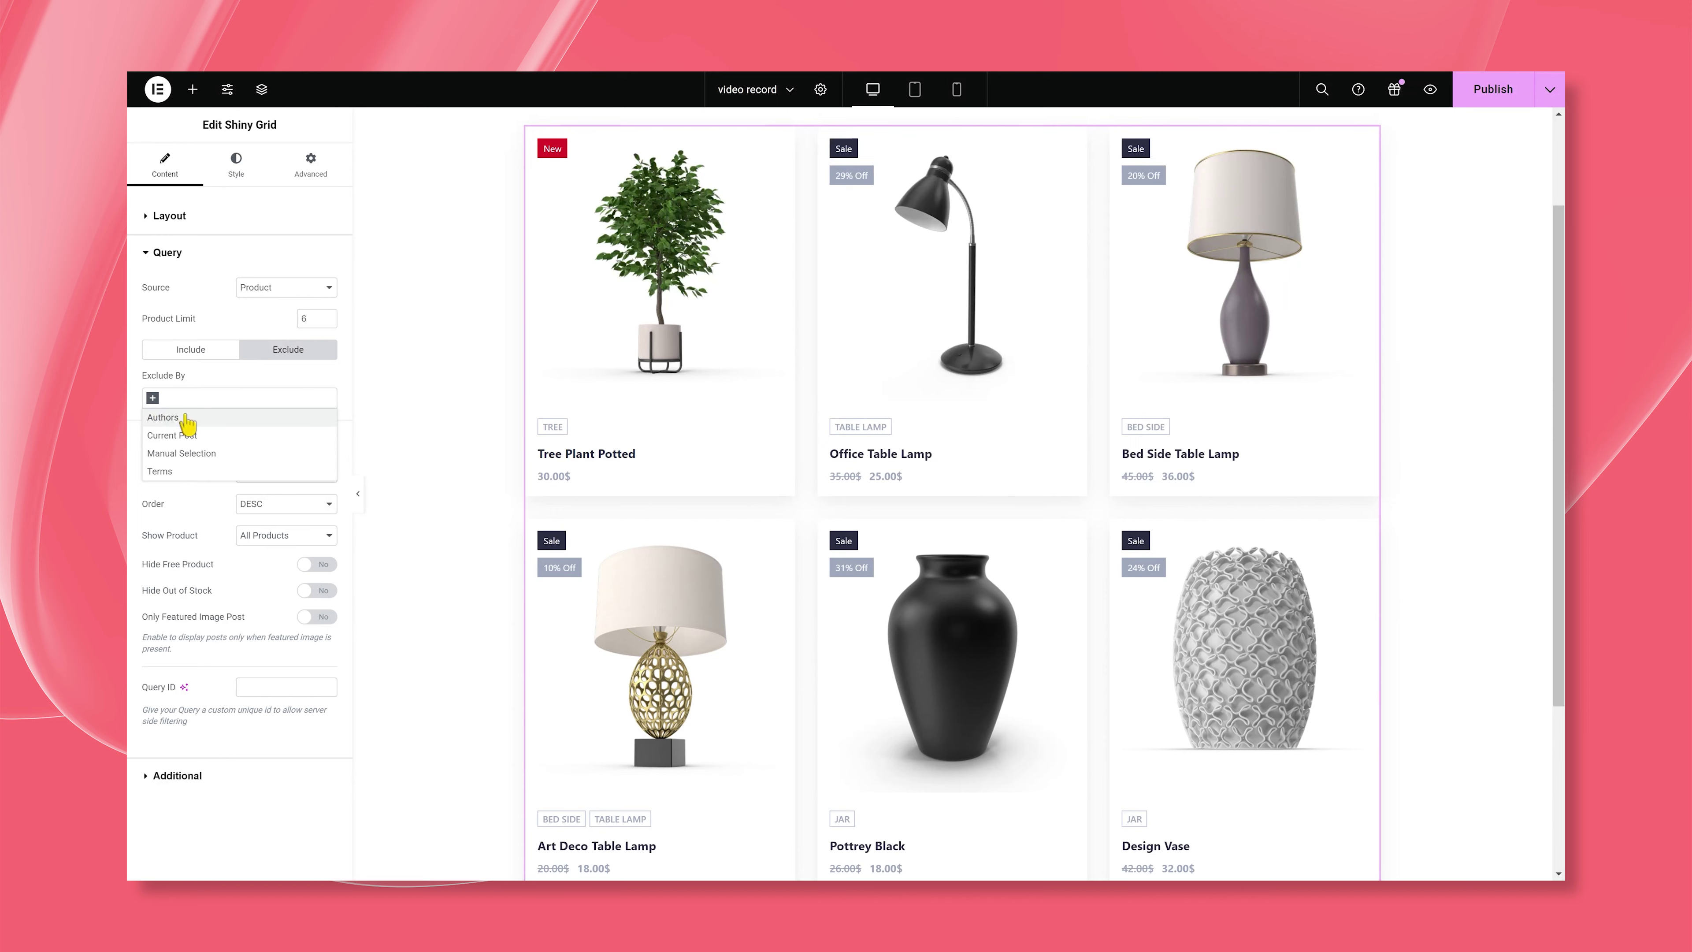
left_click(189, 471)
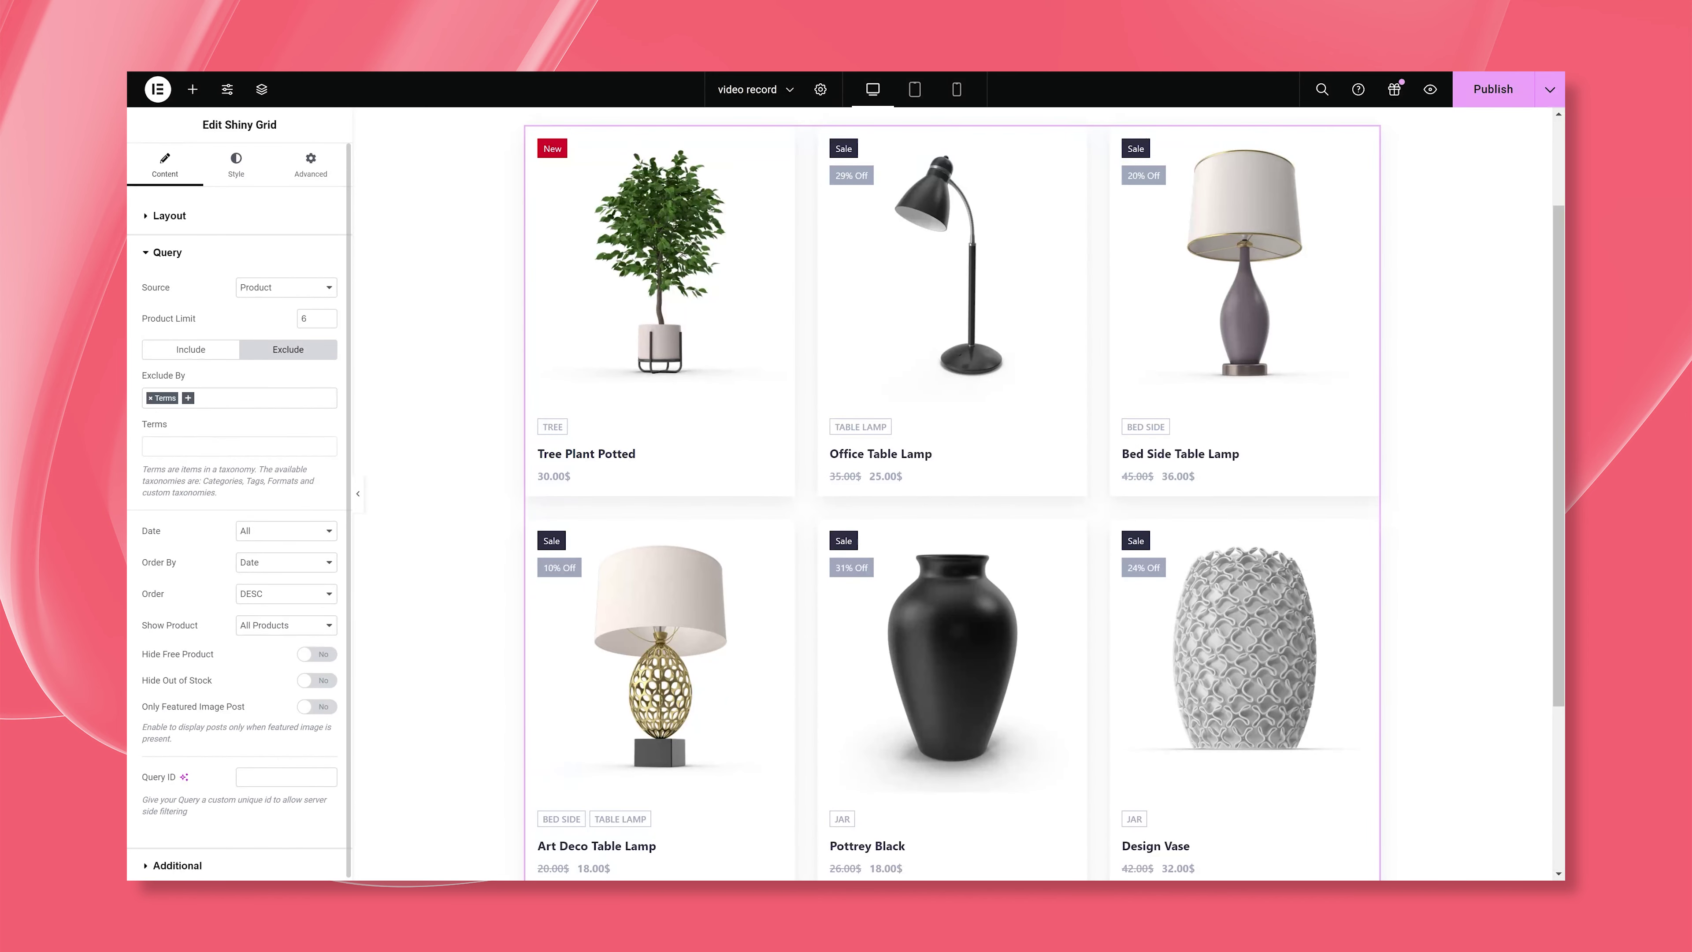
left_click(240, 446)
type("tree")
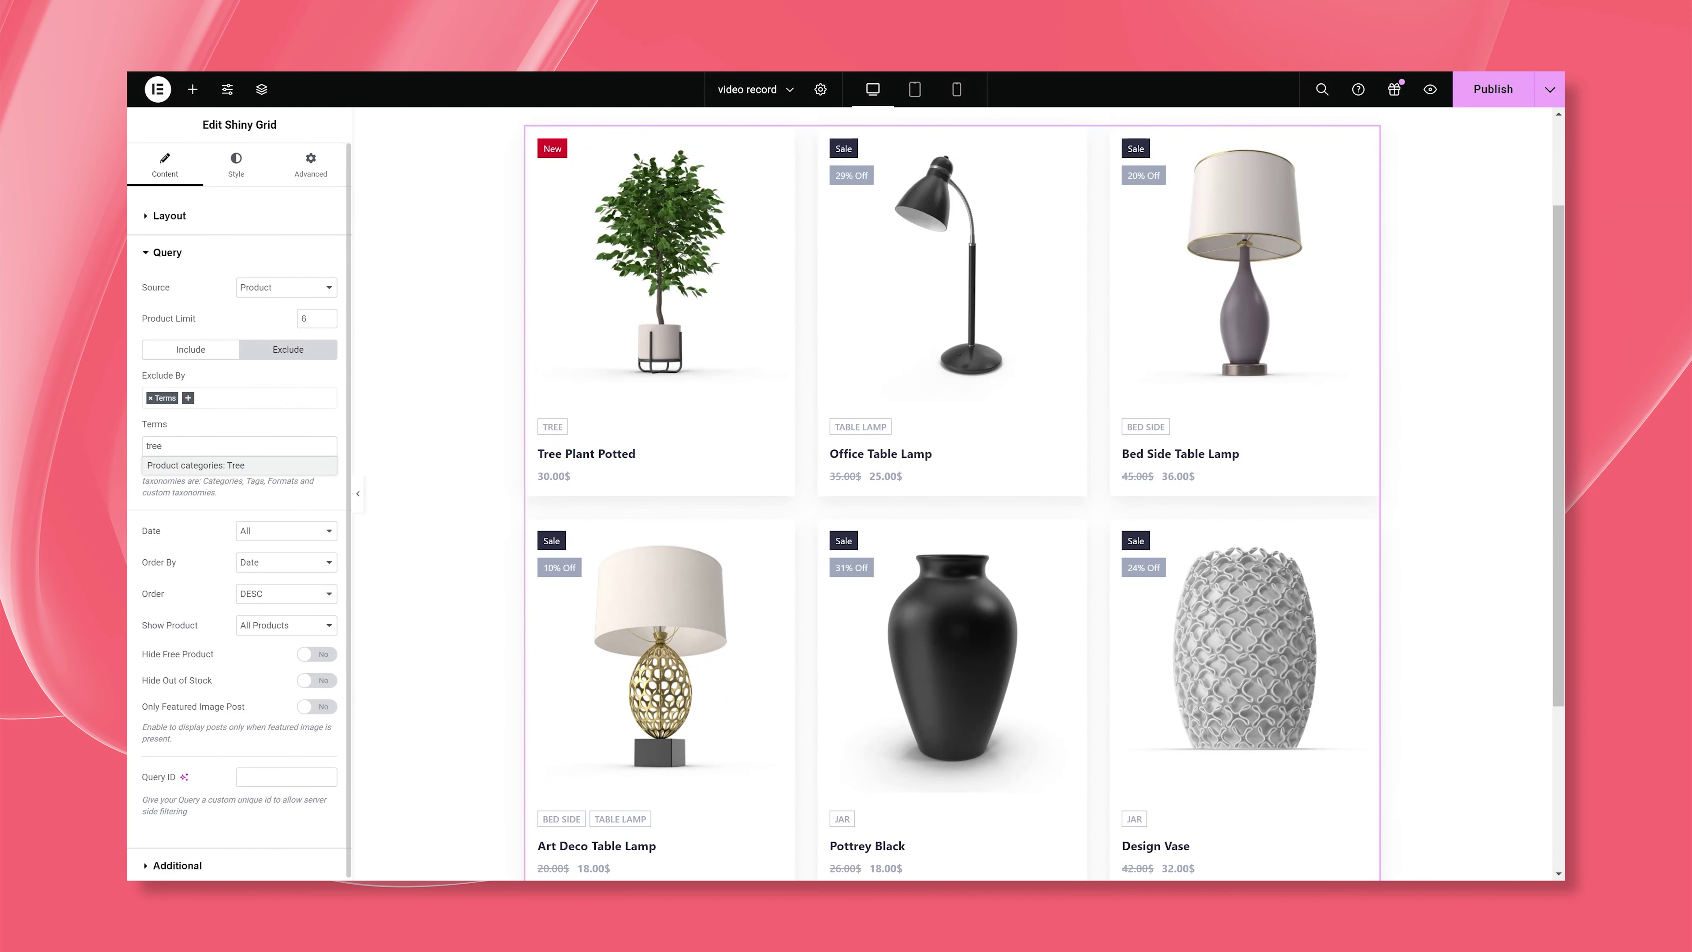
left_click(219, 466)
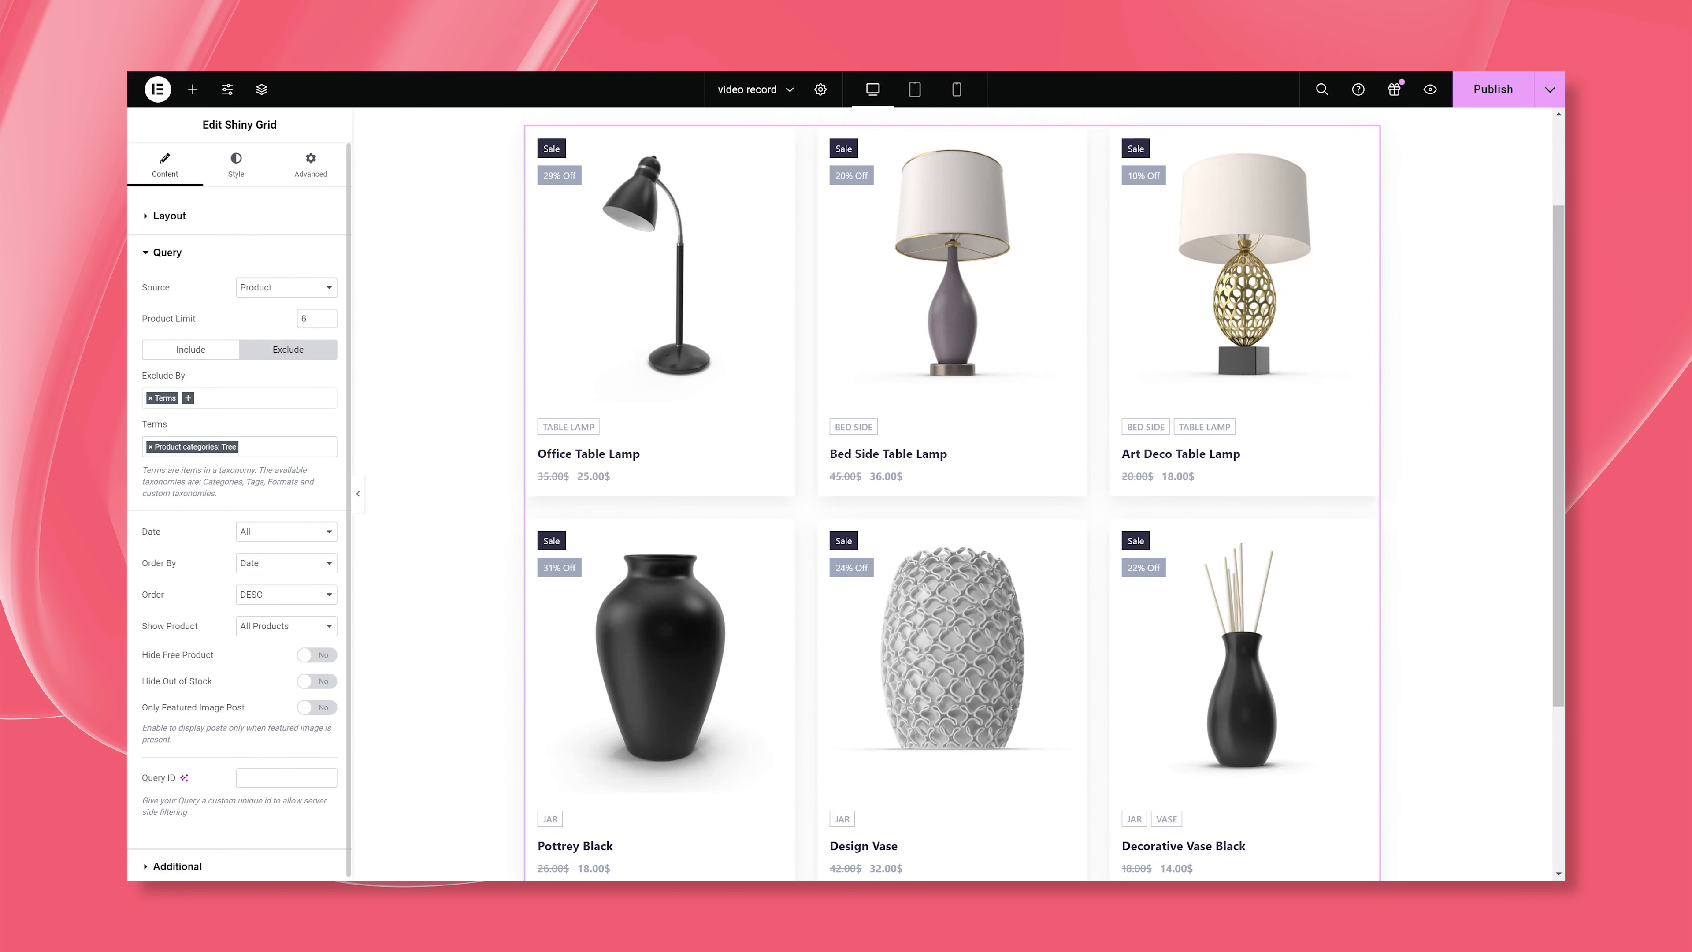
Review the query's include terms and its date range options, keeping the date at All.
left_click(202, 360)
scroll(206, 370, "down", 1)
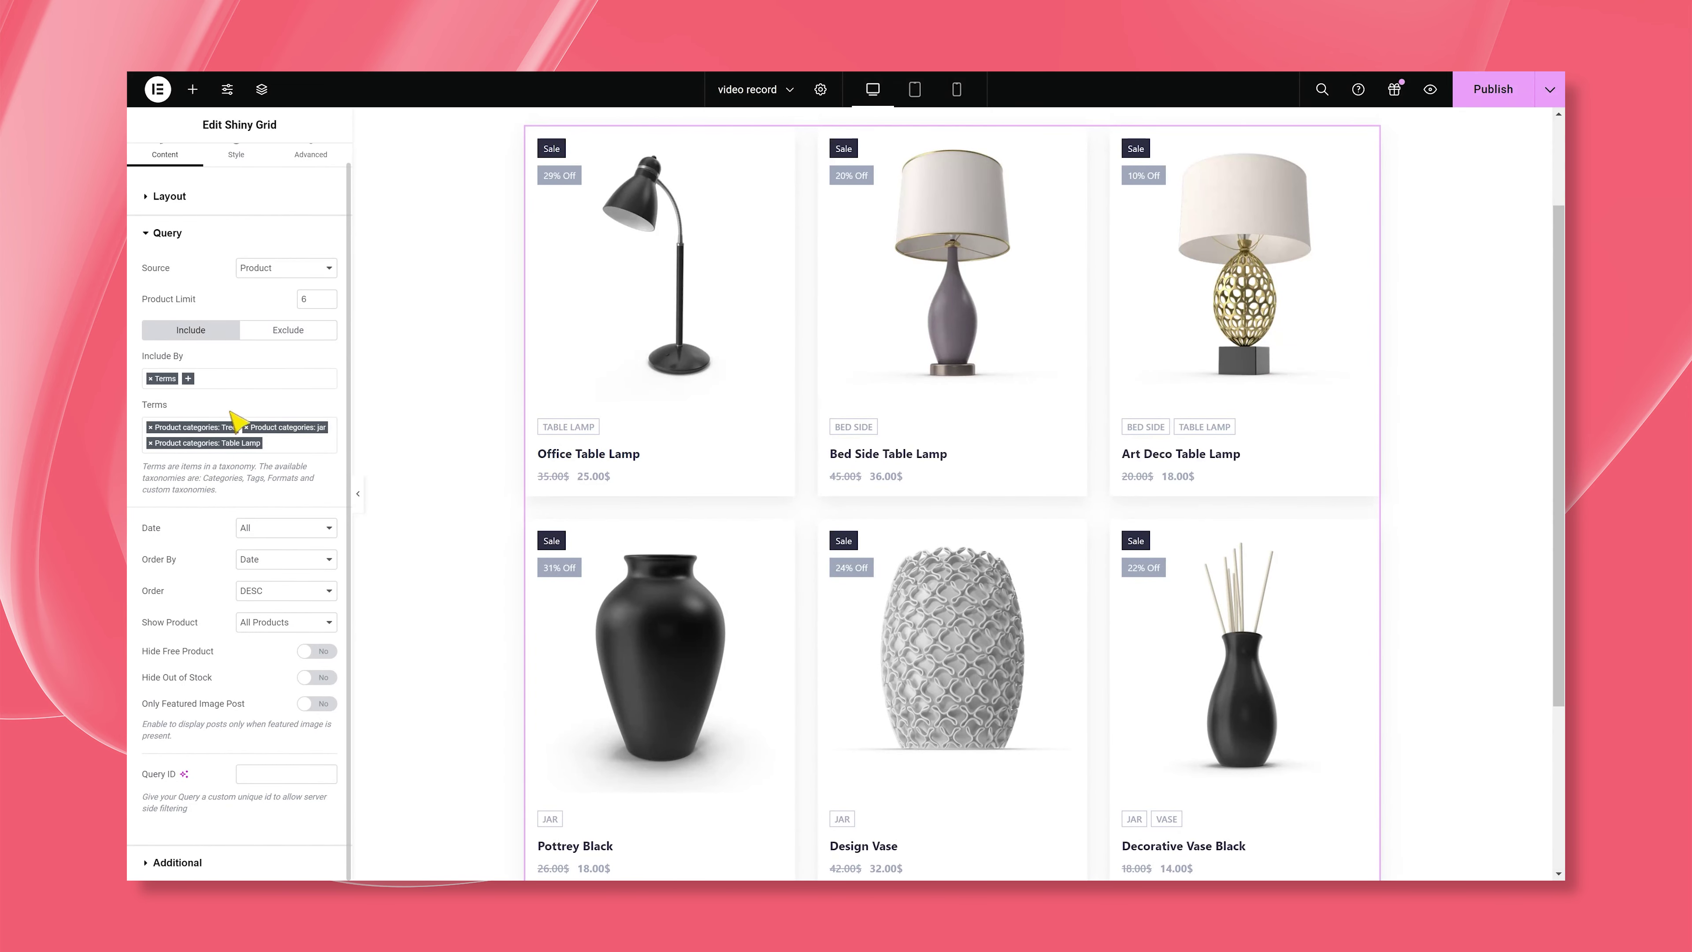
left_click(275, 528)
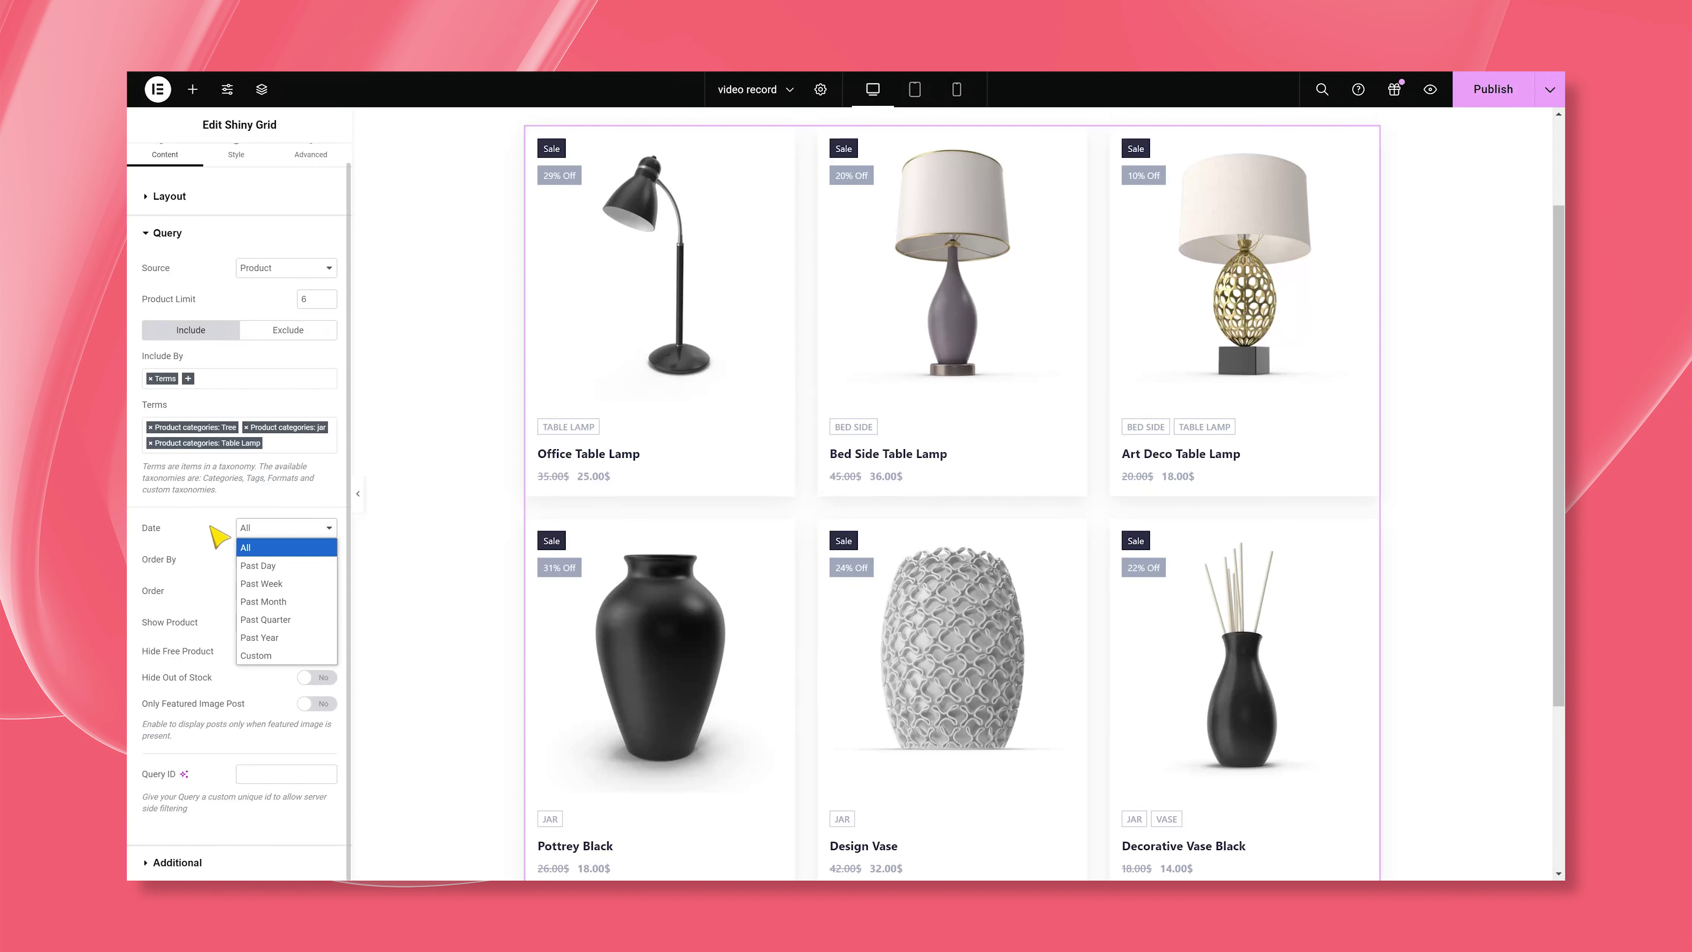
left_click(241, 547)
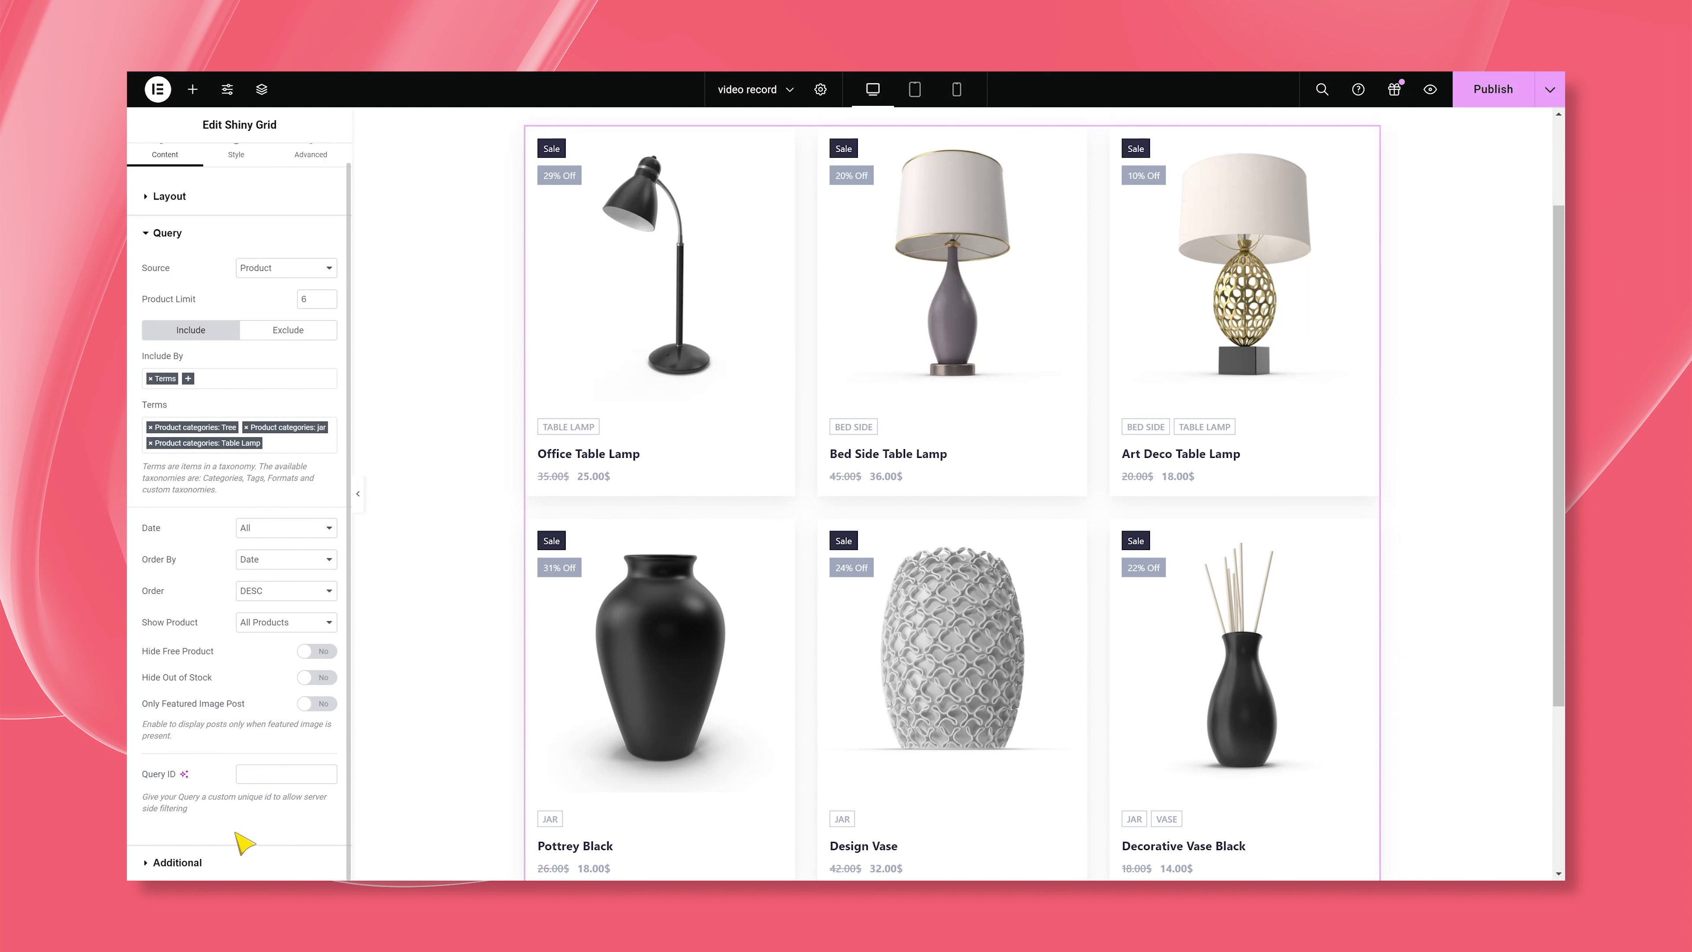
Try the Stock Status badge in the additional settings and switch it off again.
left_click(188, 862)
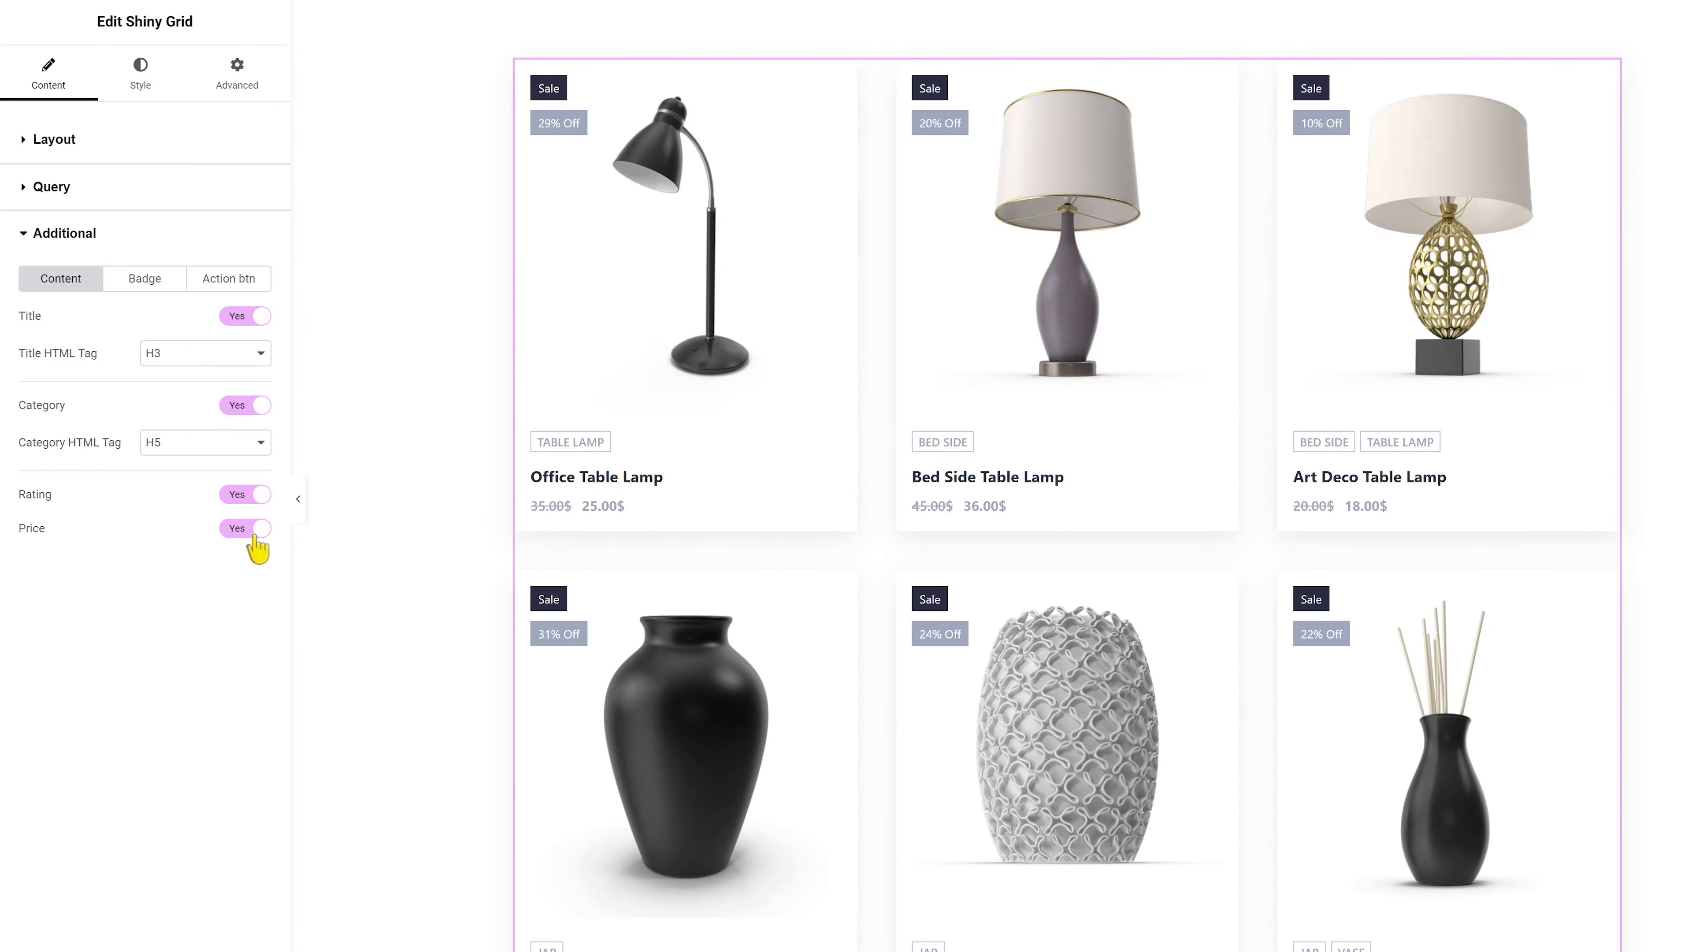
left_click(133, 287)
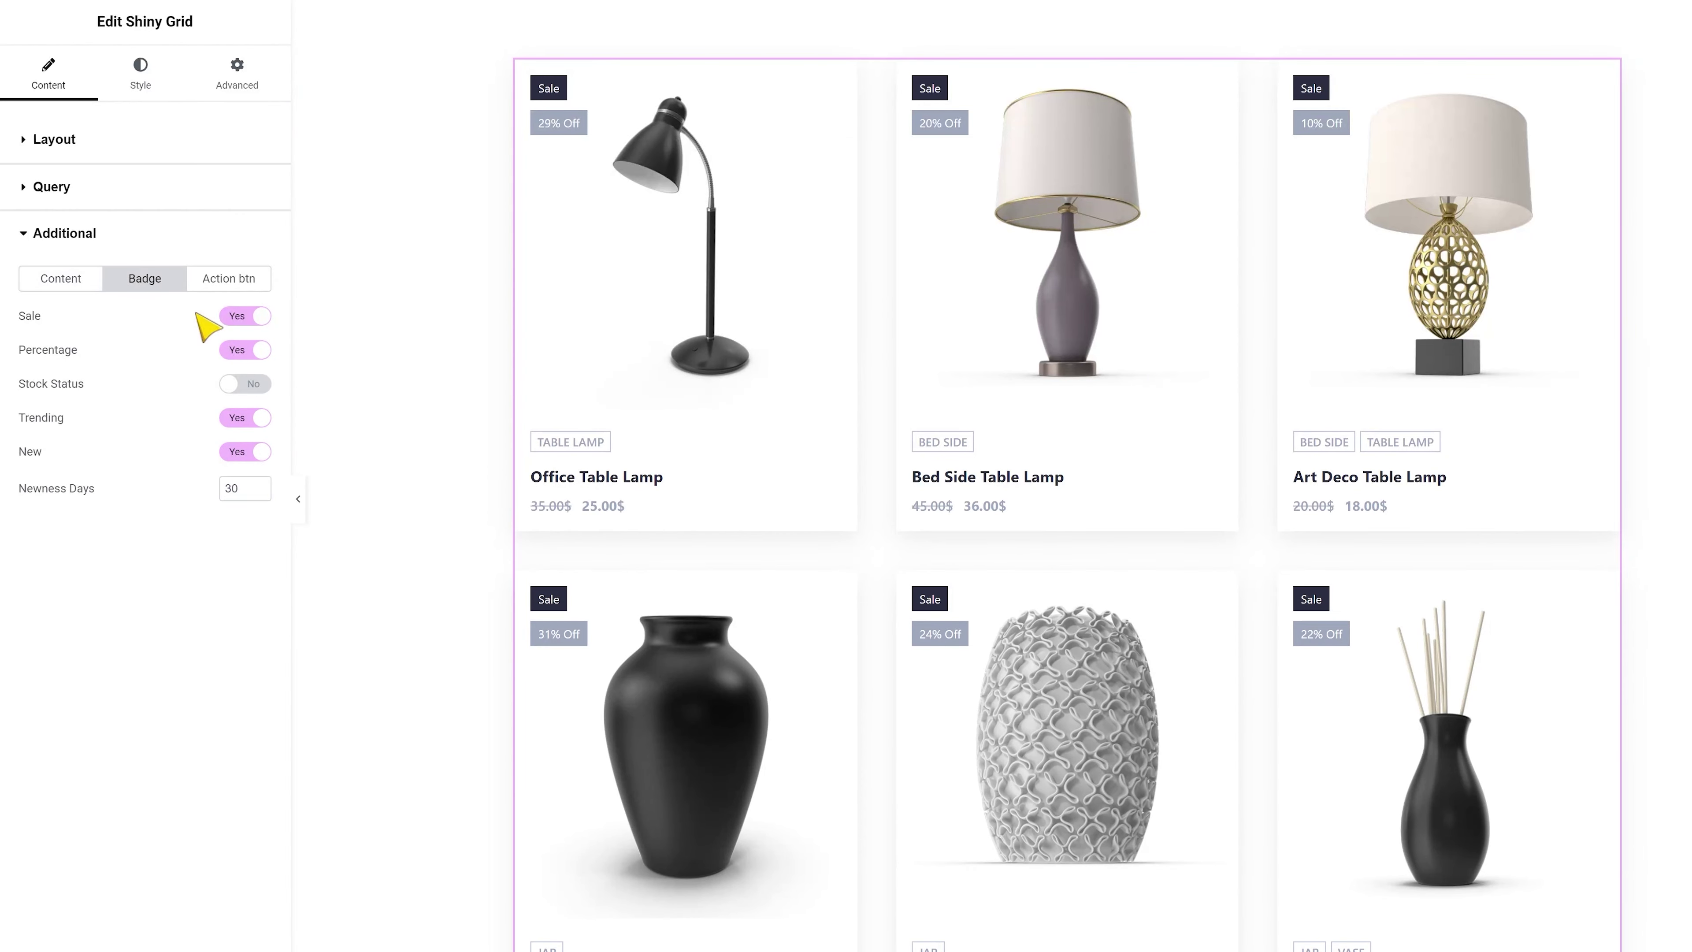
left_click(243, 385)
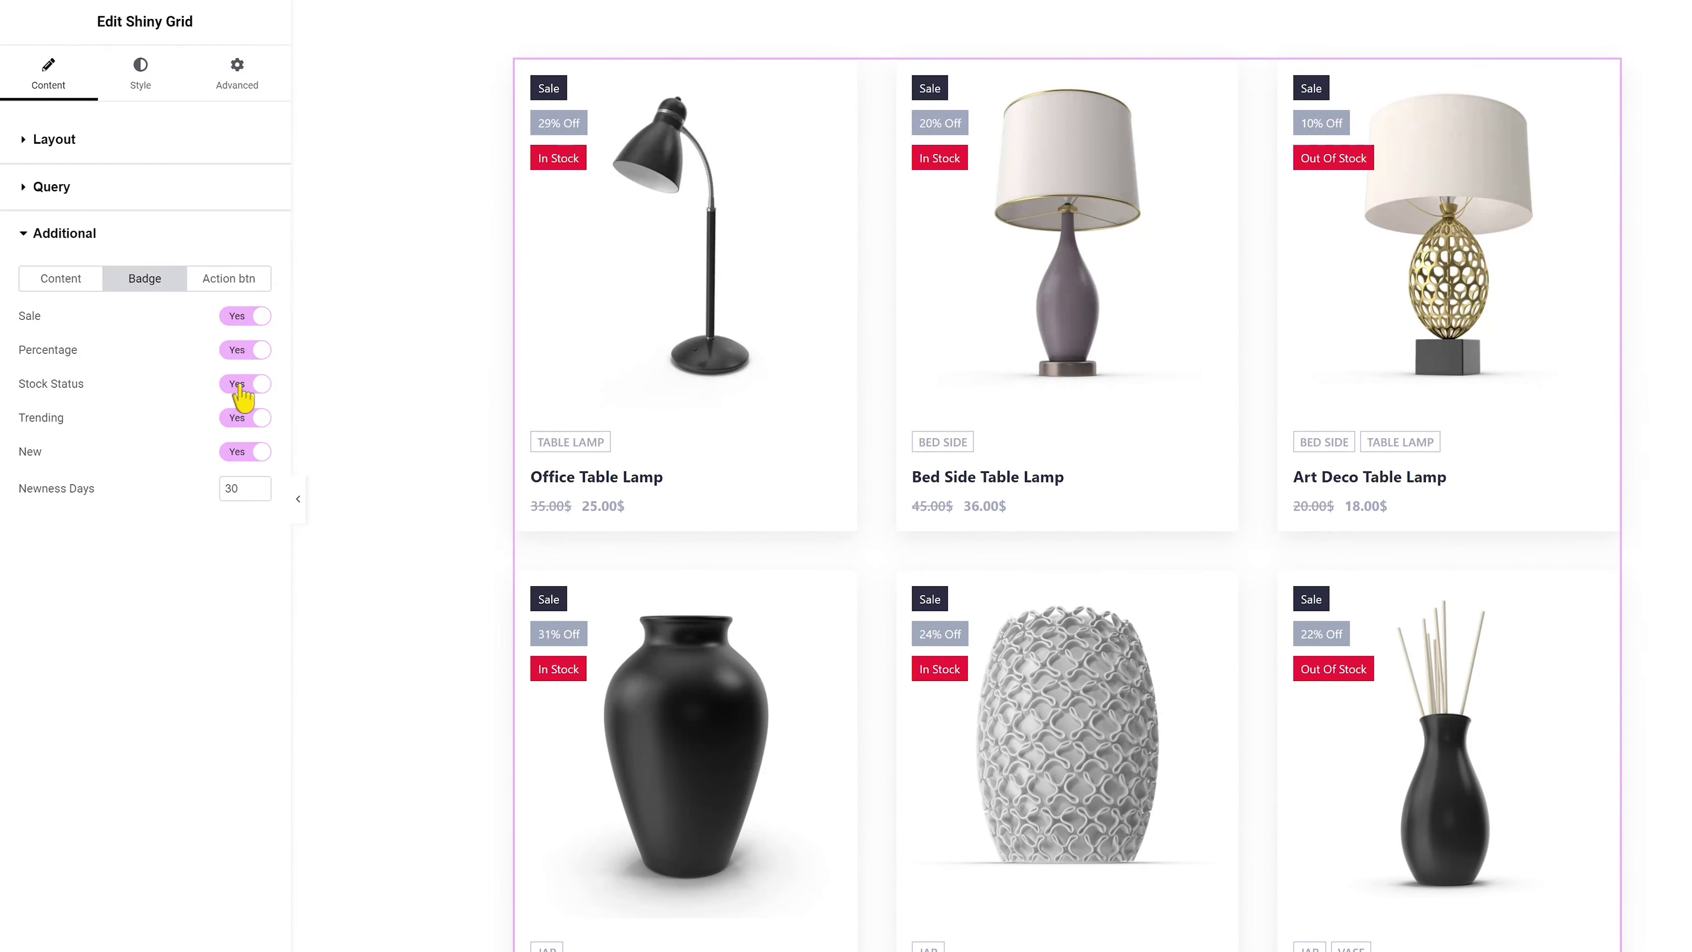
left_click(244, 385)
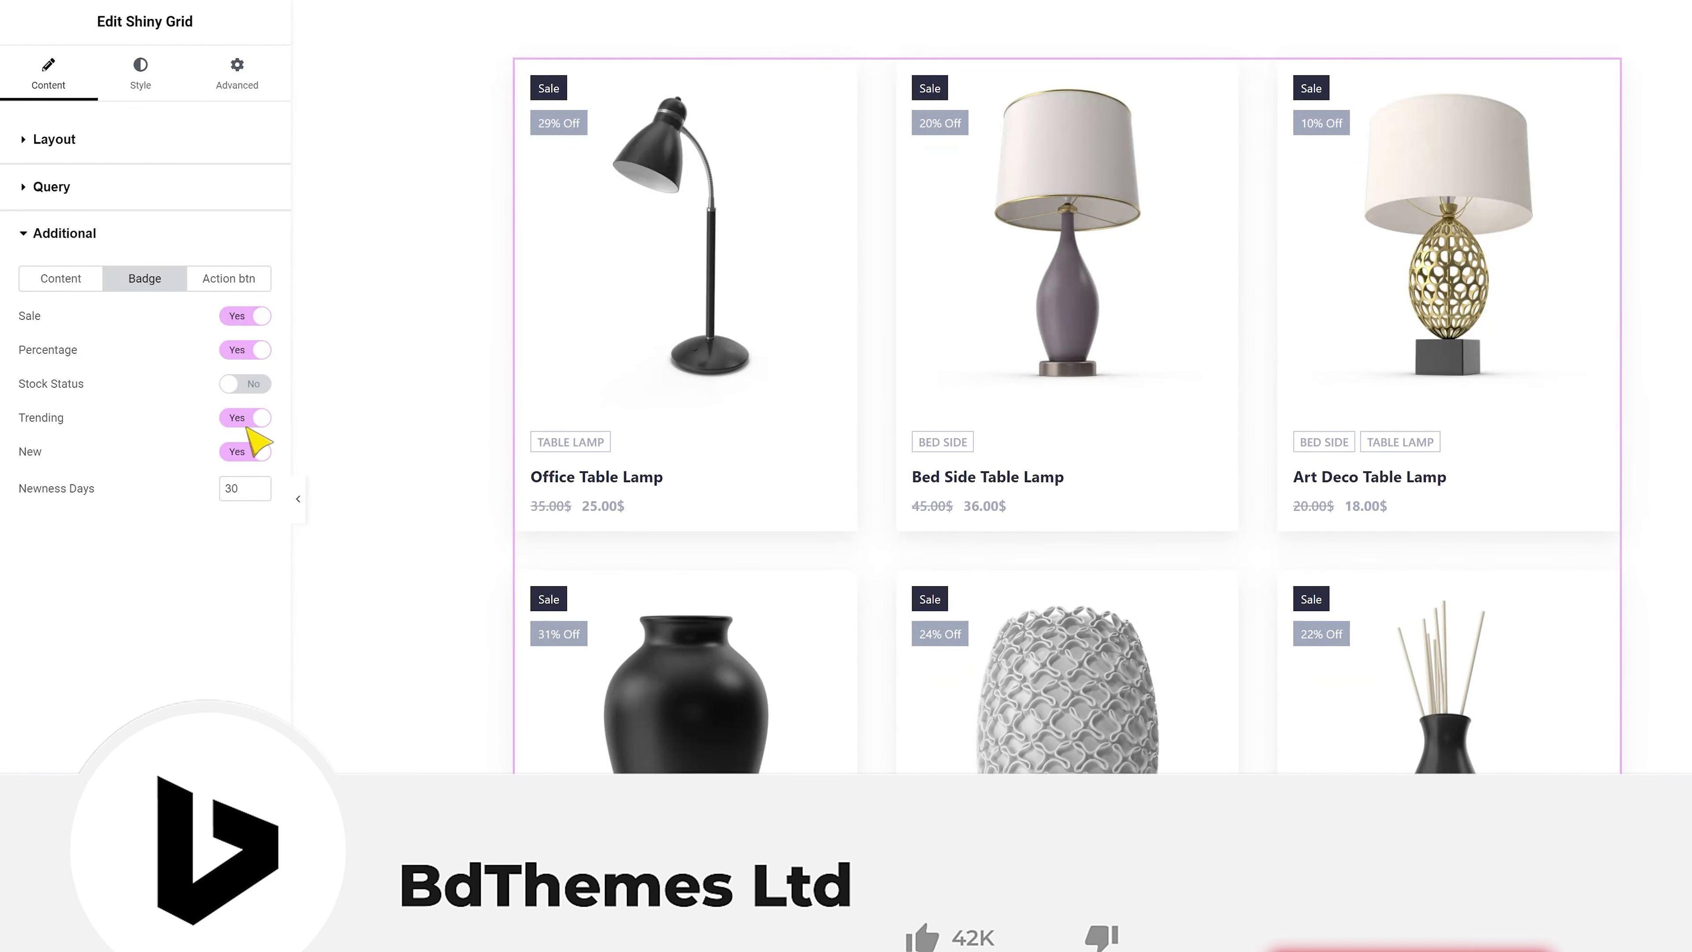
Try the Compare action button on the product cards and switch it off again.
left_click(245, 282)
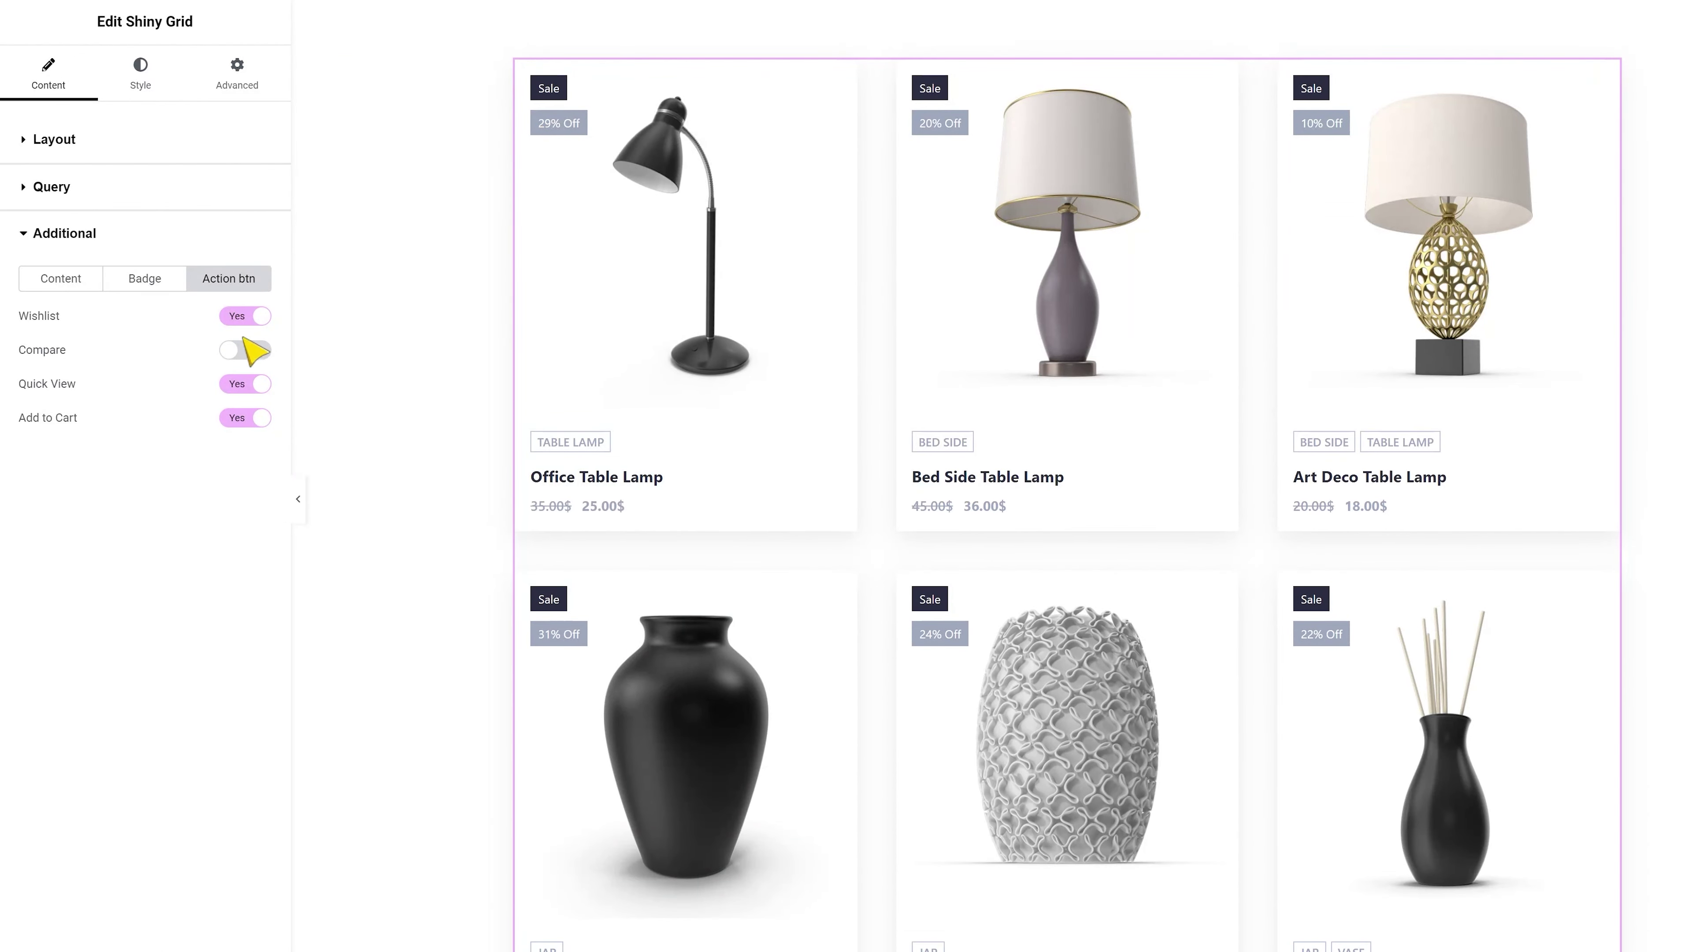
left_click(251, 351)
mouse_move(831, 118)
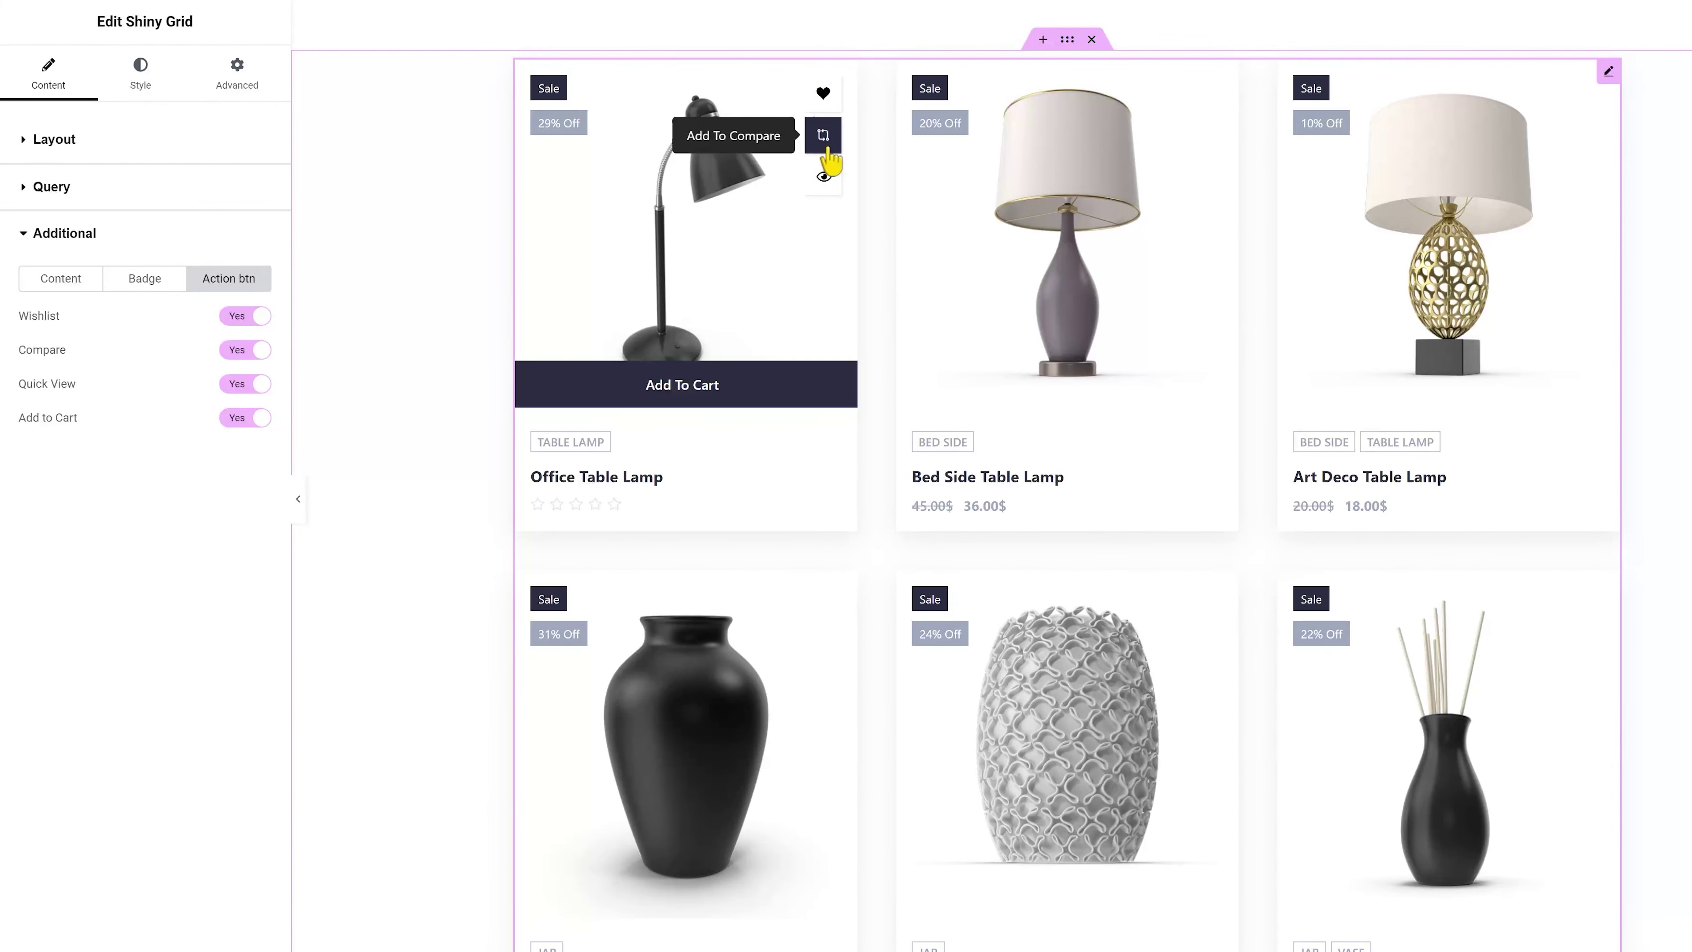
left_click(251, 351)
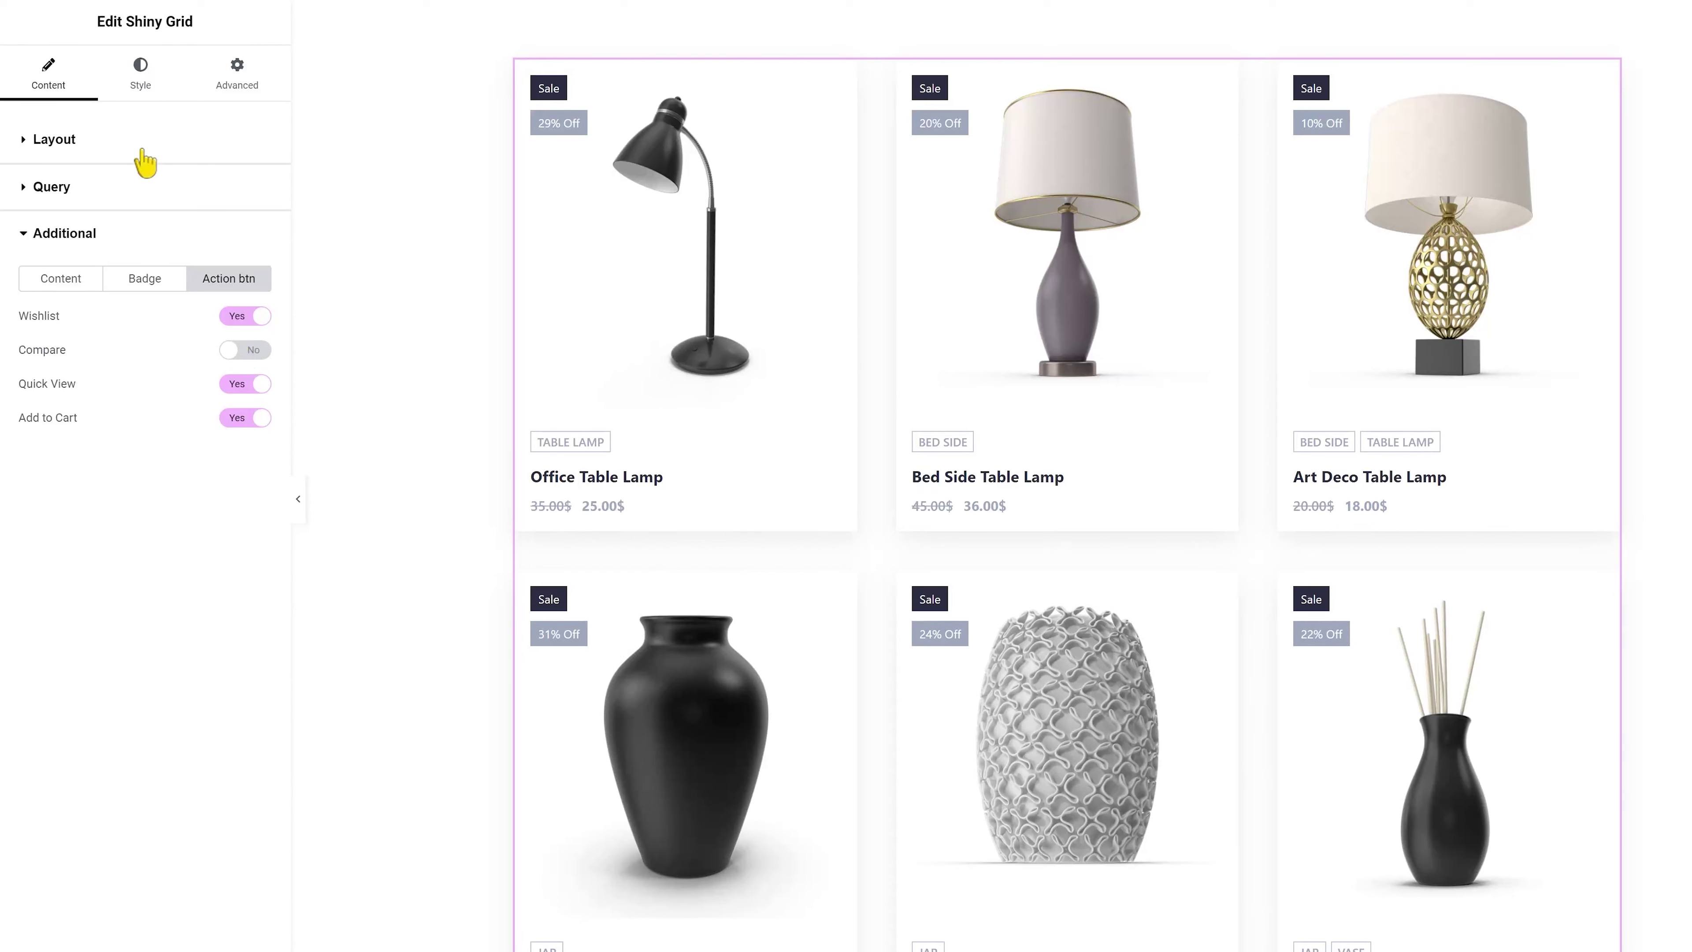
Style the grid items with border type None and a border radius of 15 px on all corners.
left_click(141, 100)
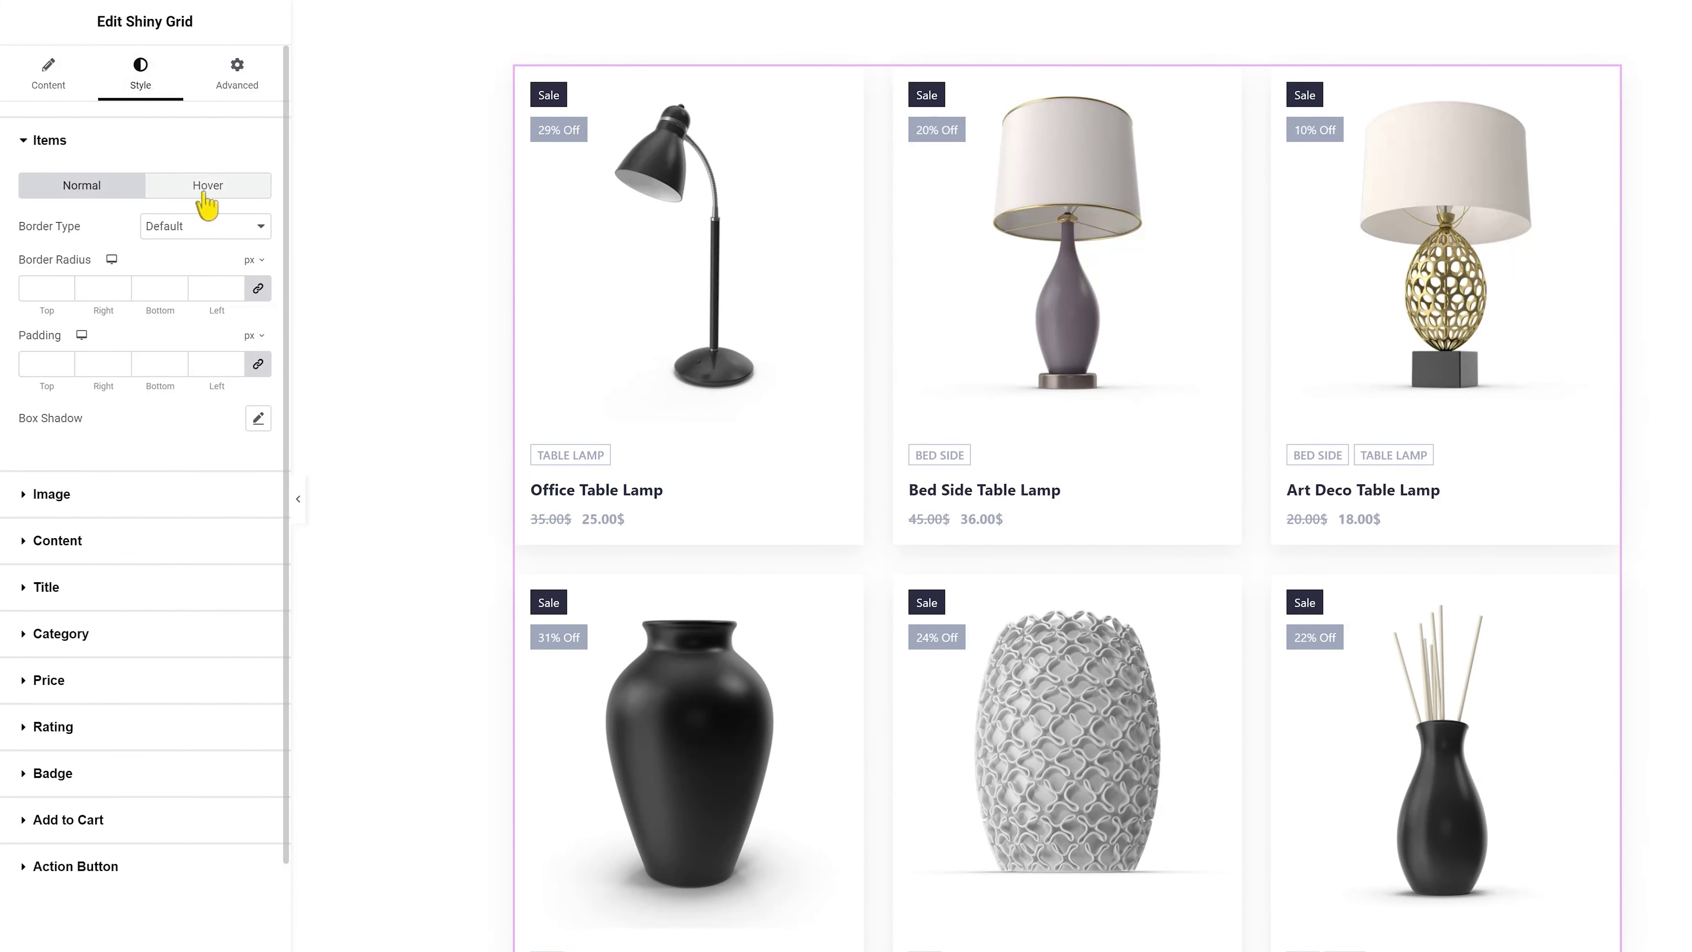
left_click(212, 230)
left_click(163, 274)
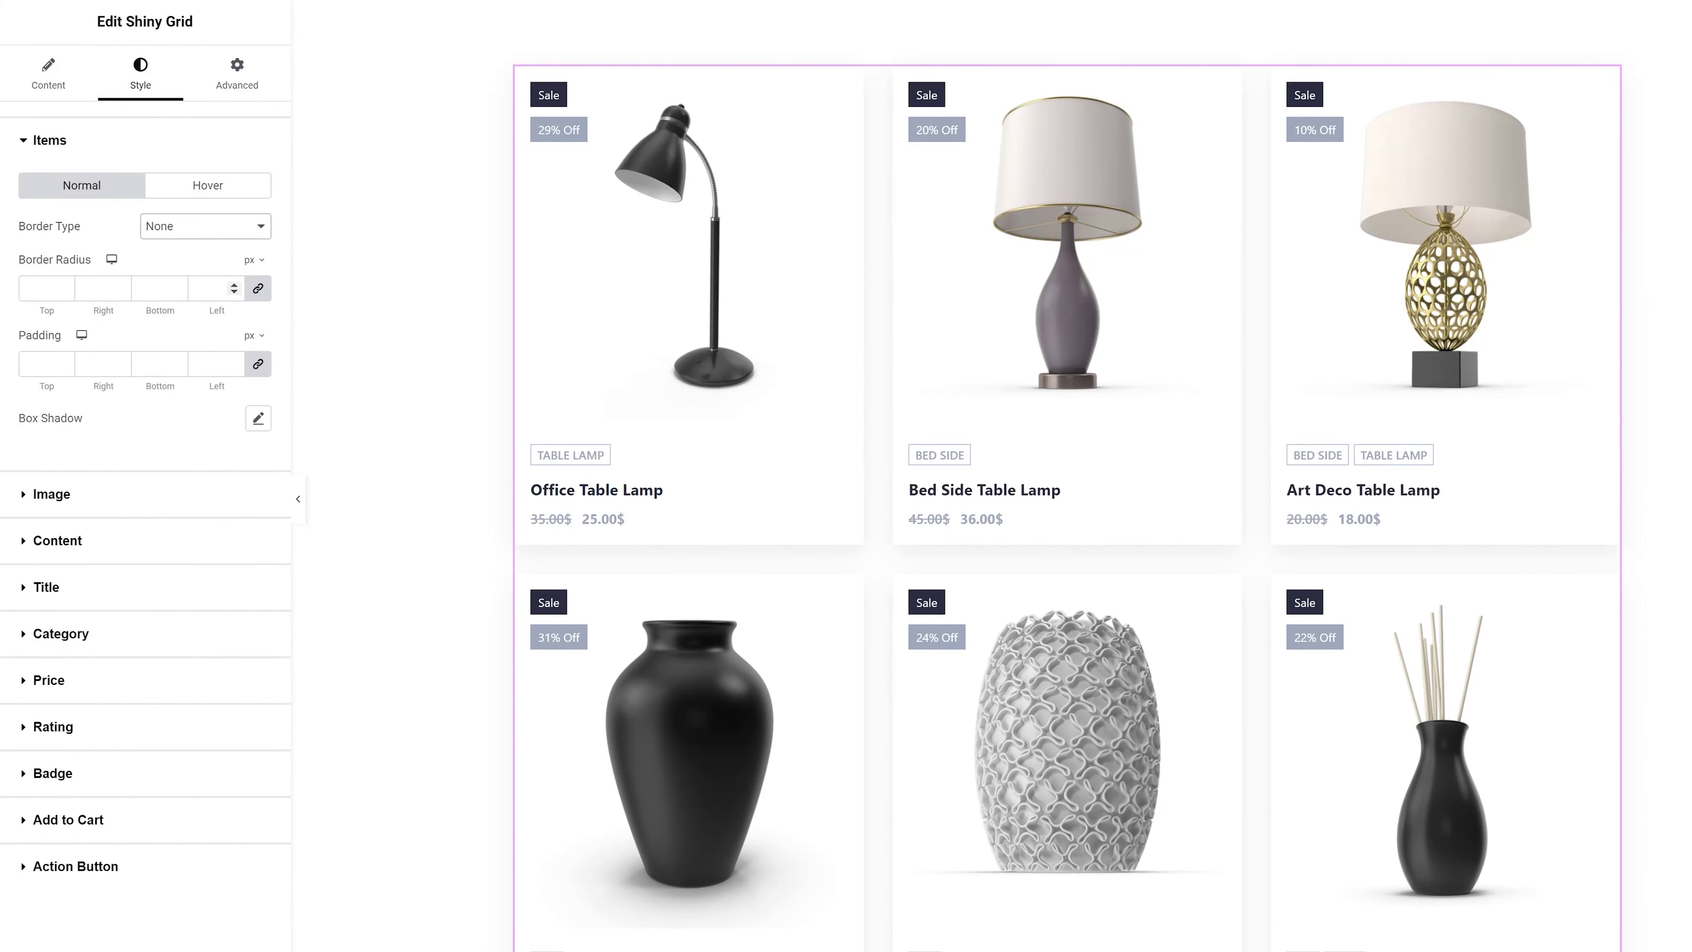
type("15")
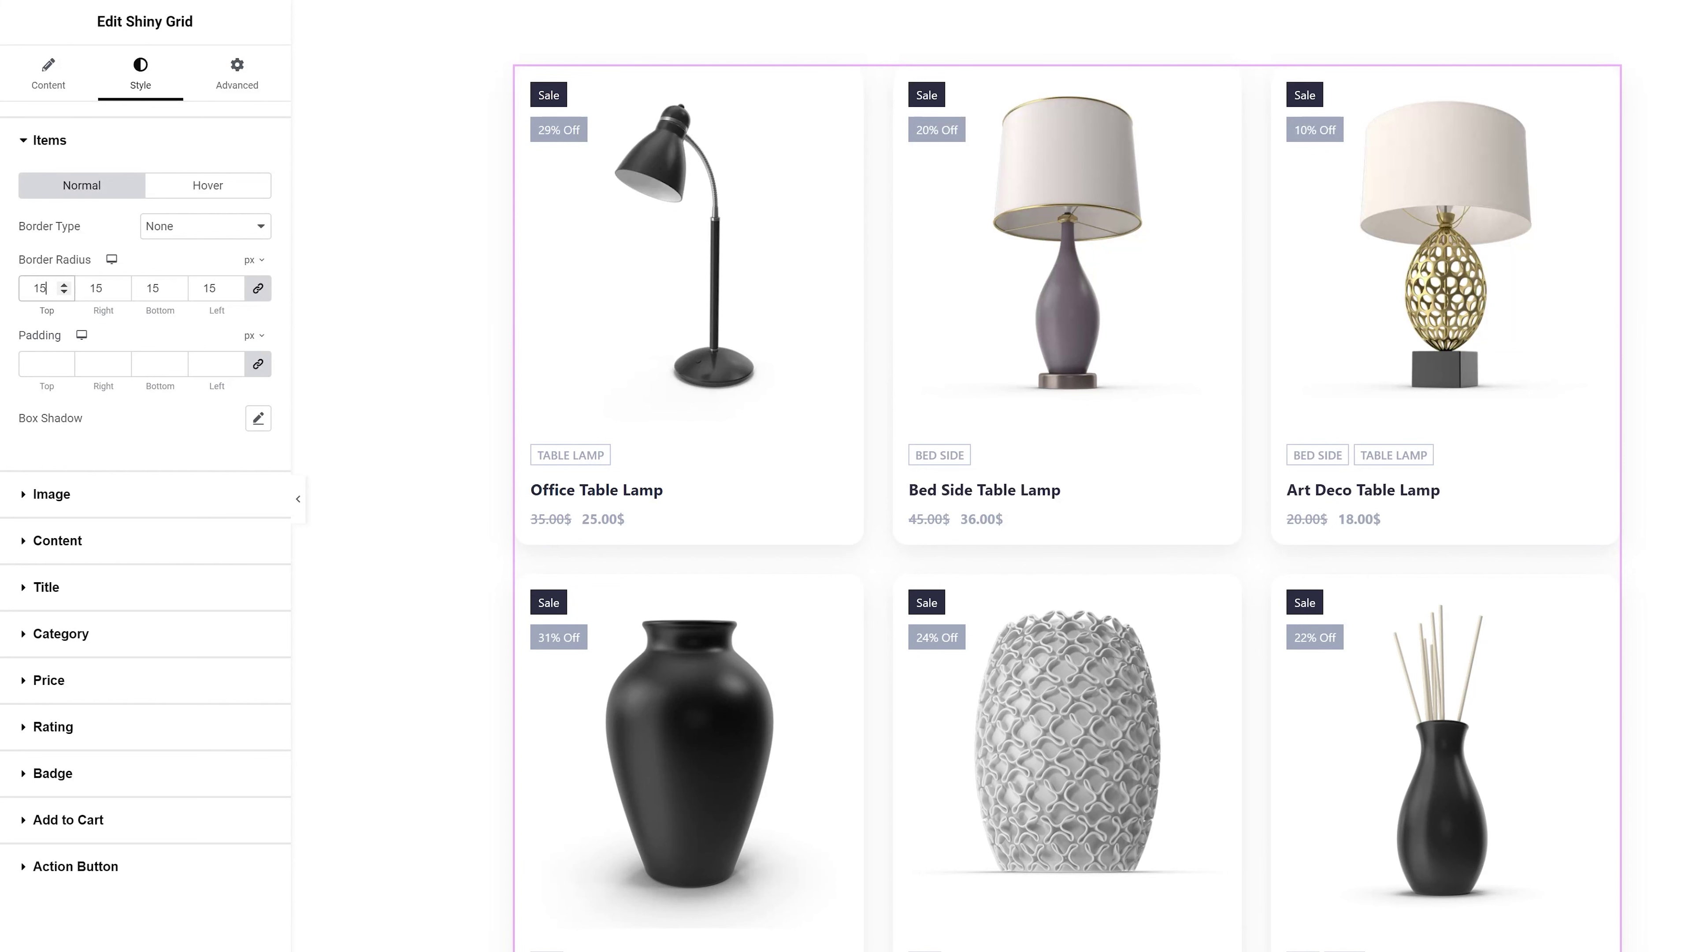
Try 5 px padding on the grid items, check a product card, and set the padding to 0.
left_click(40, 363)
type("5")
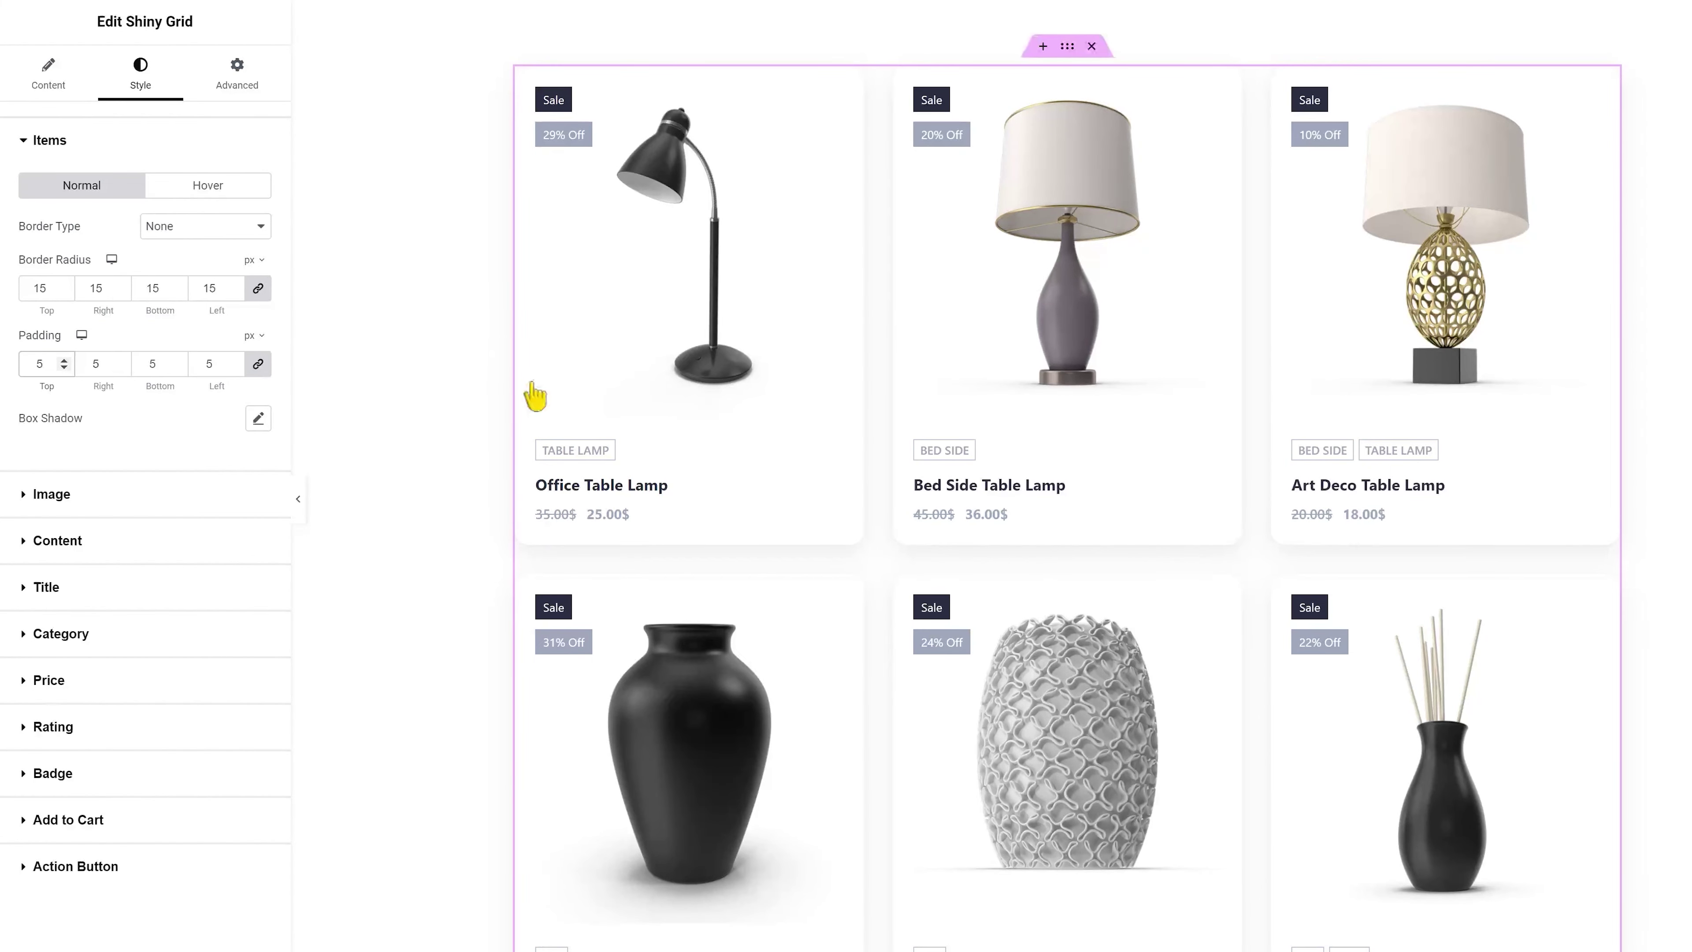
mouse_move(623, 394)
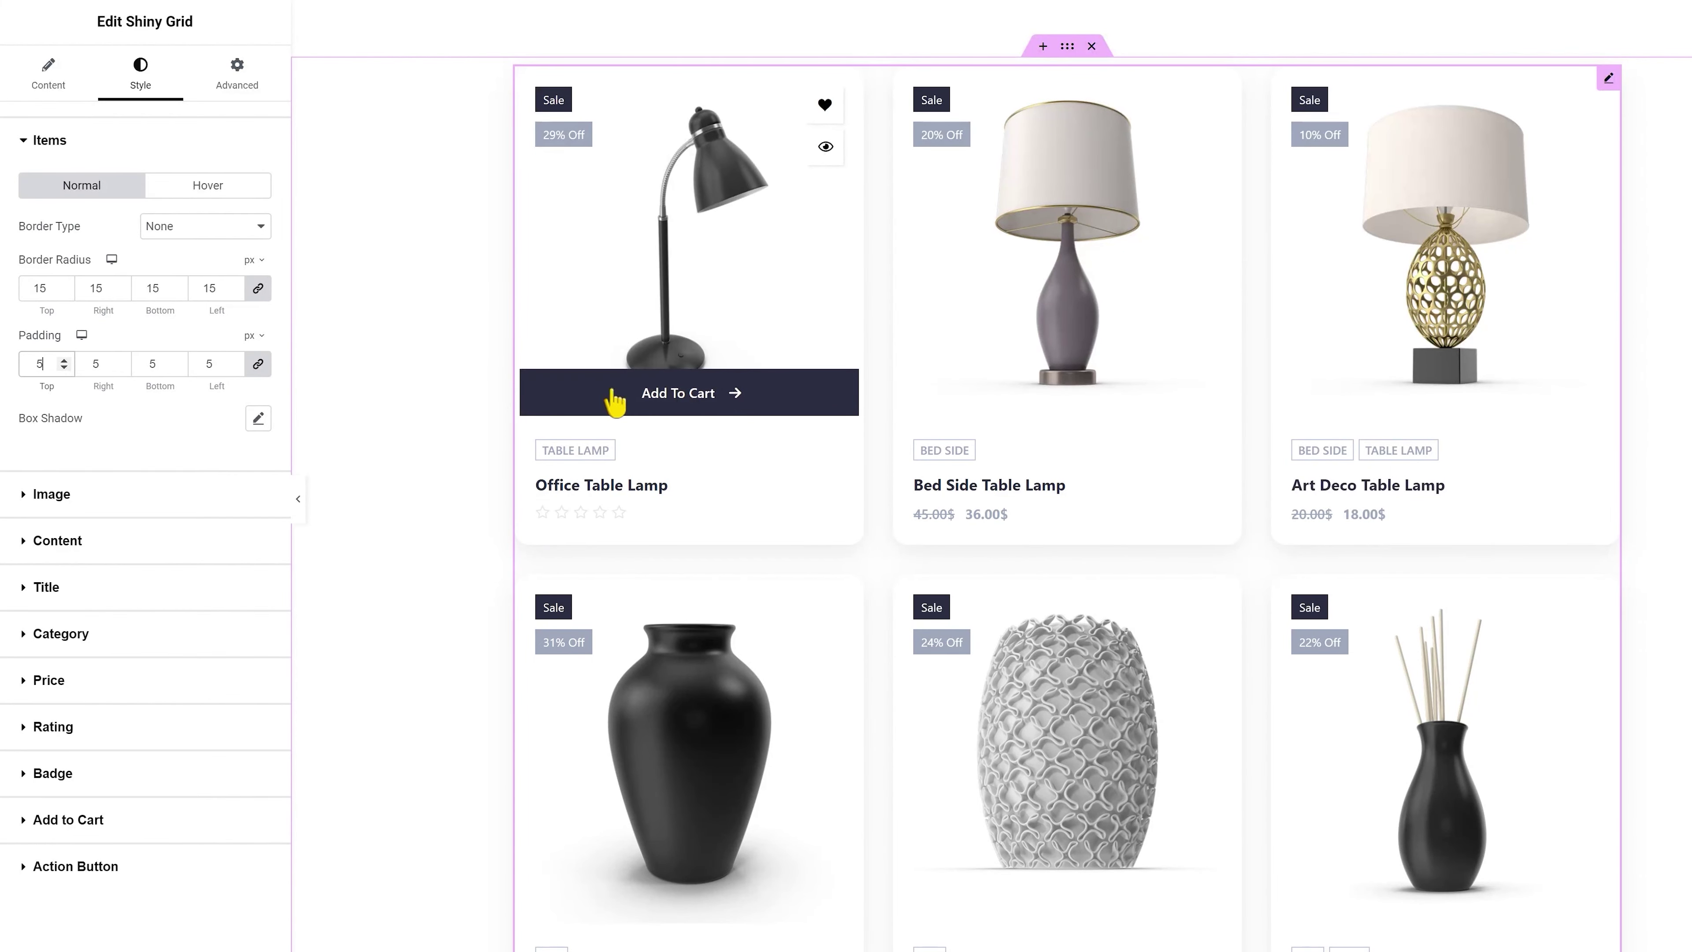
type("0")
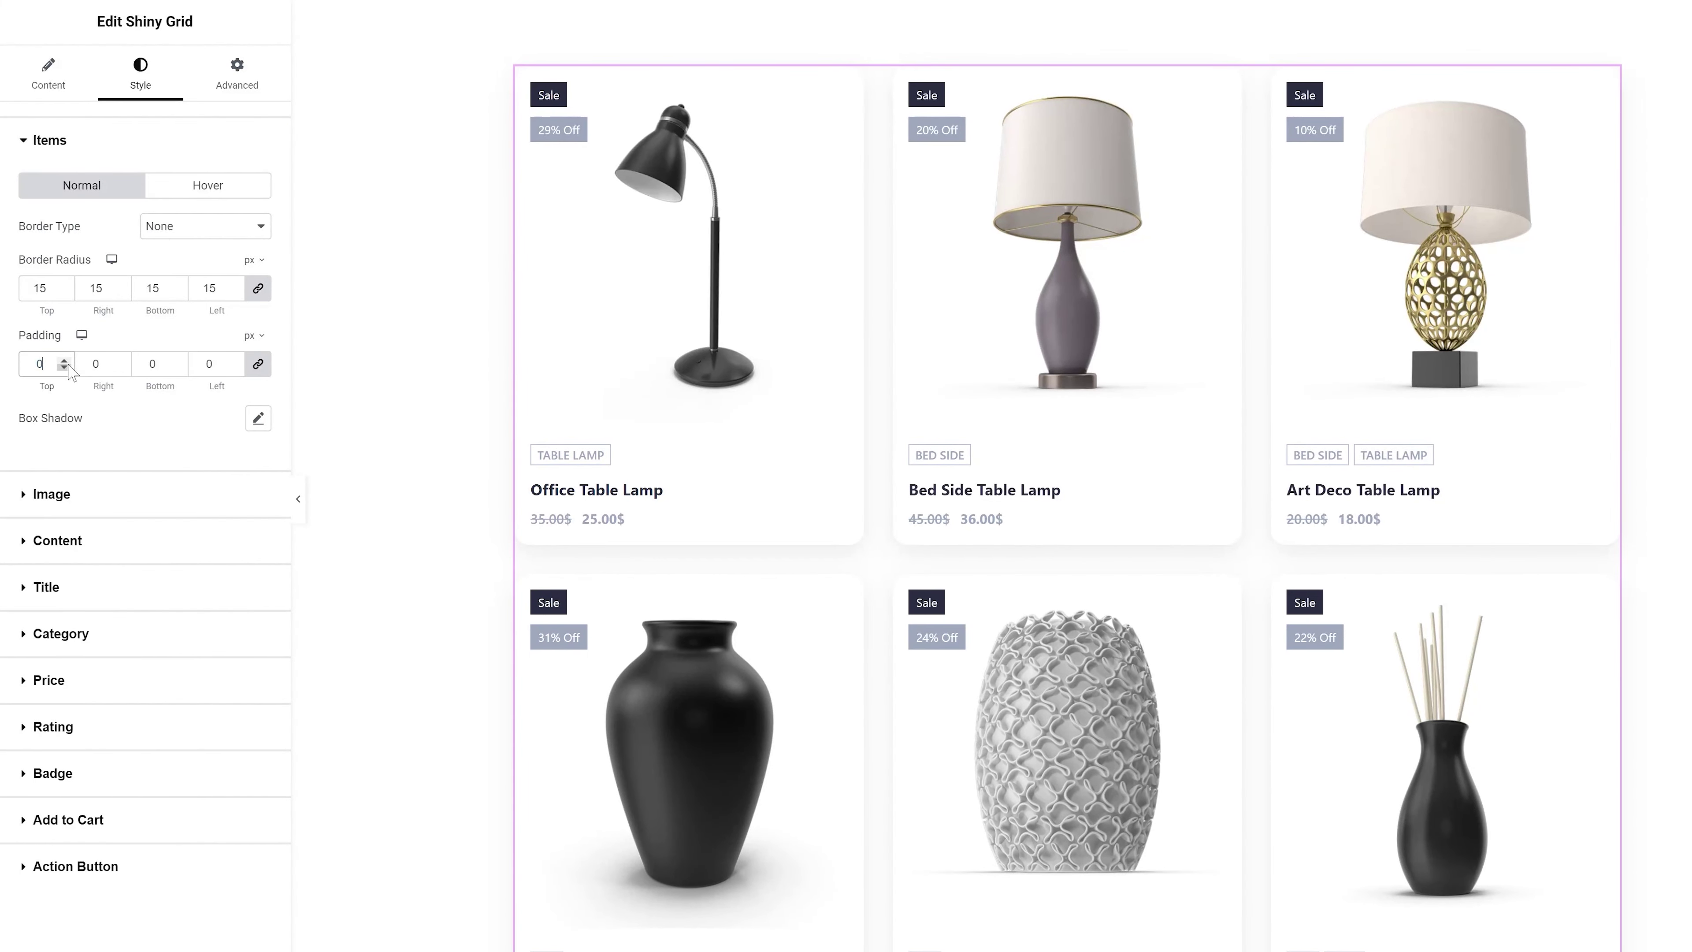
Try a box shadow on the grid items, reset it, and look at the items' hover style options.
left_click(259, 418)
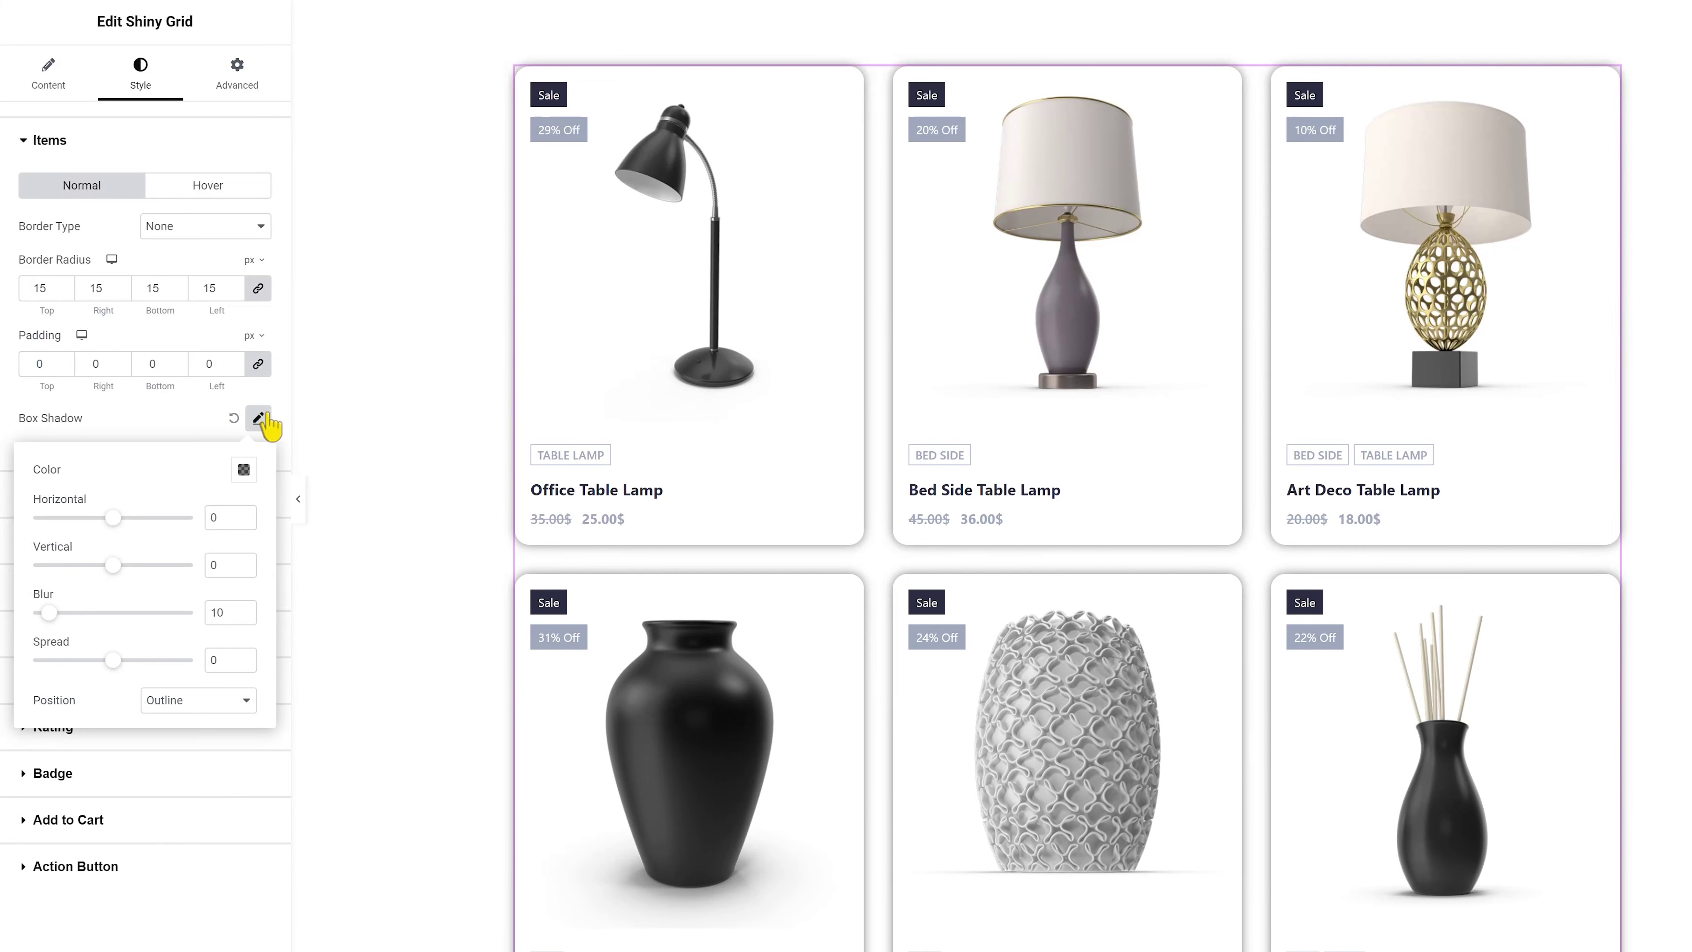
left_click(234, 418)
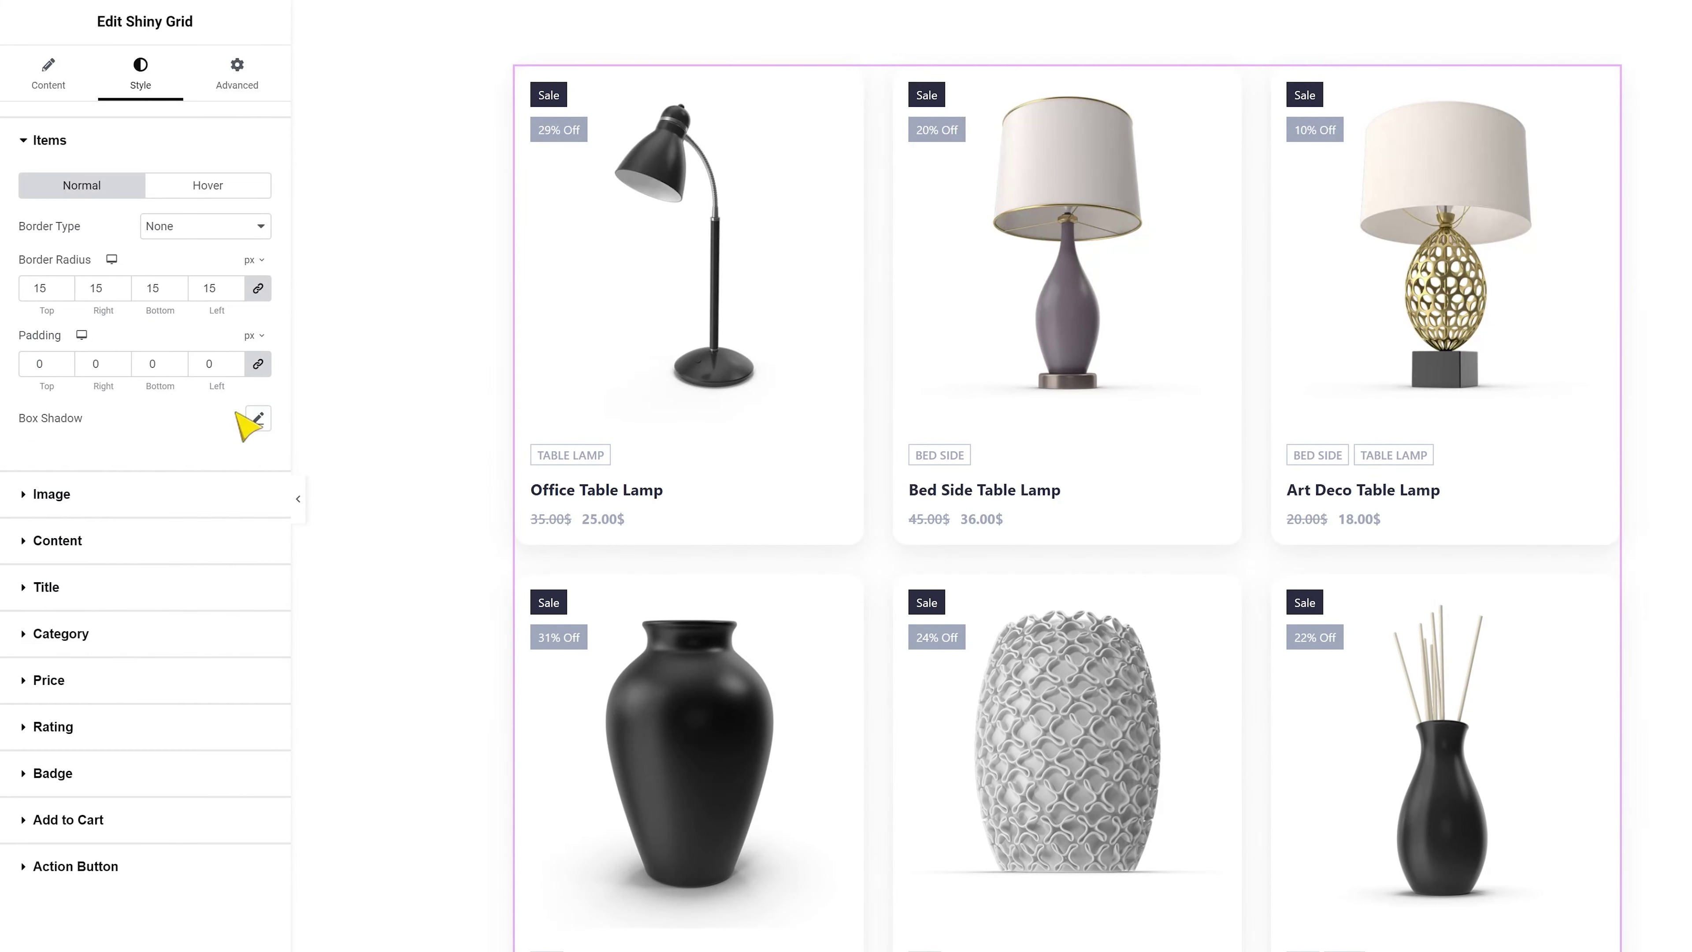
left_click(208, 192)
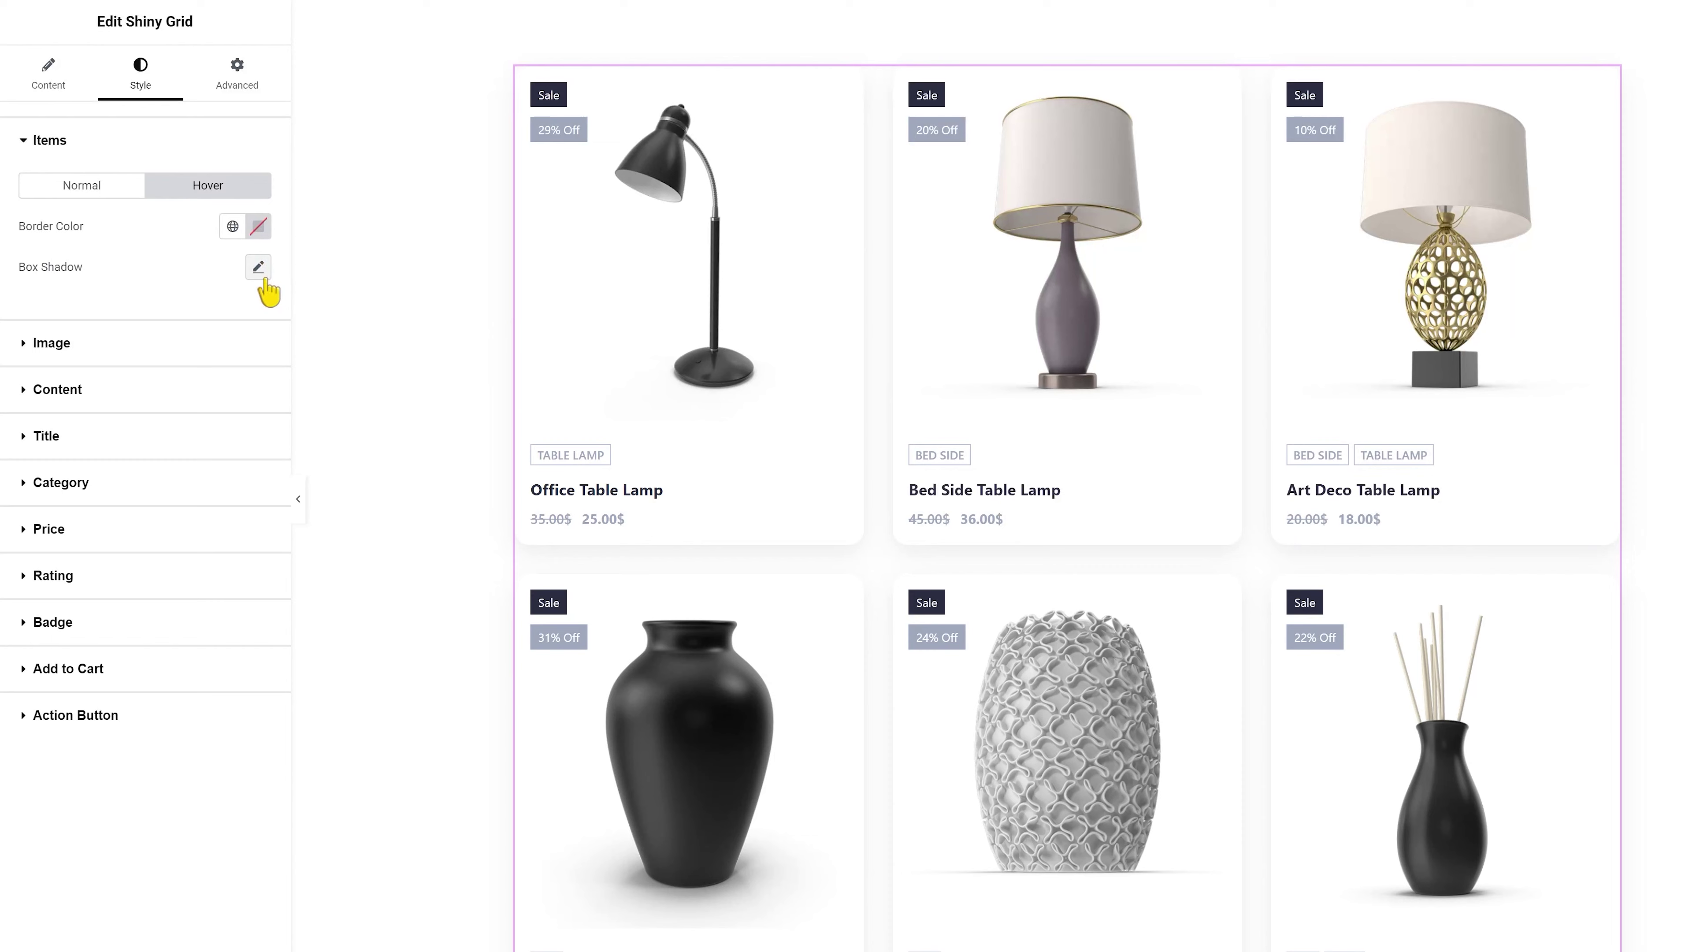
left_click(89, 194)
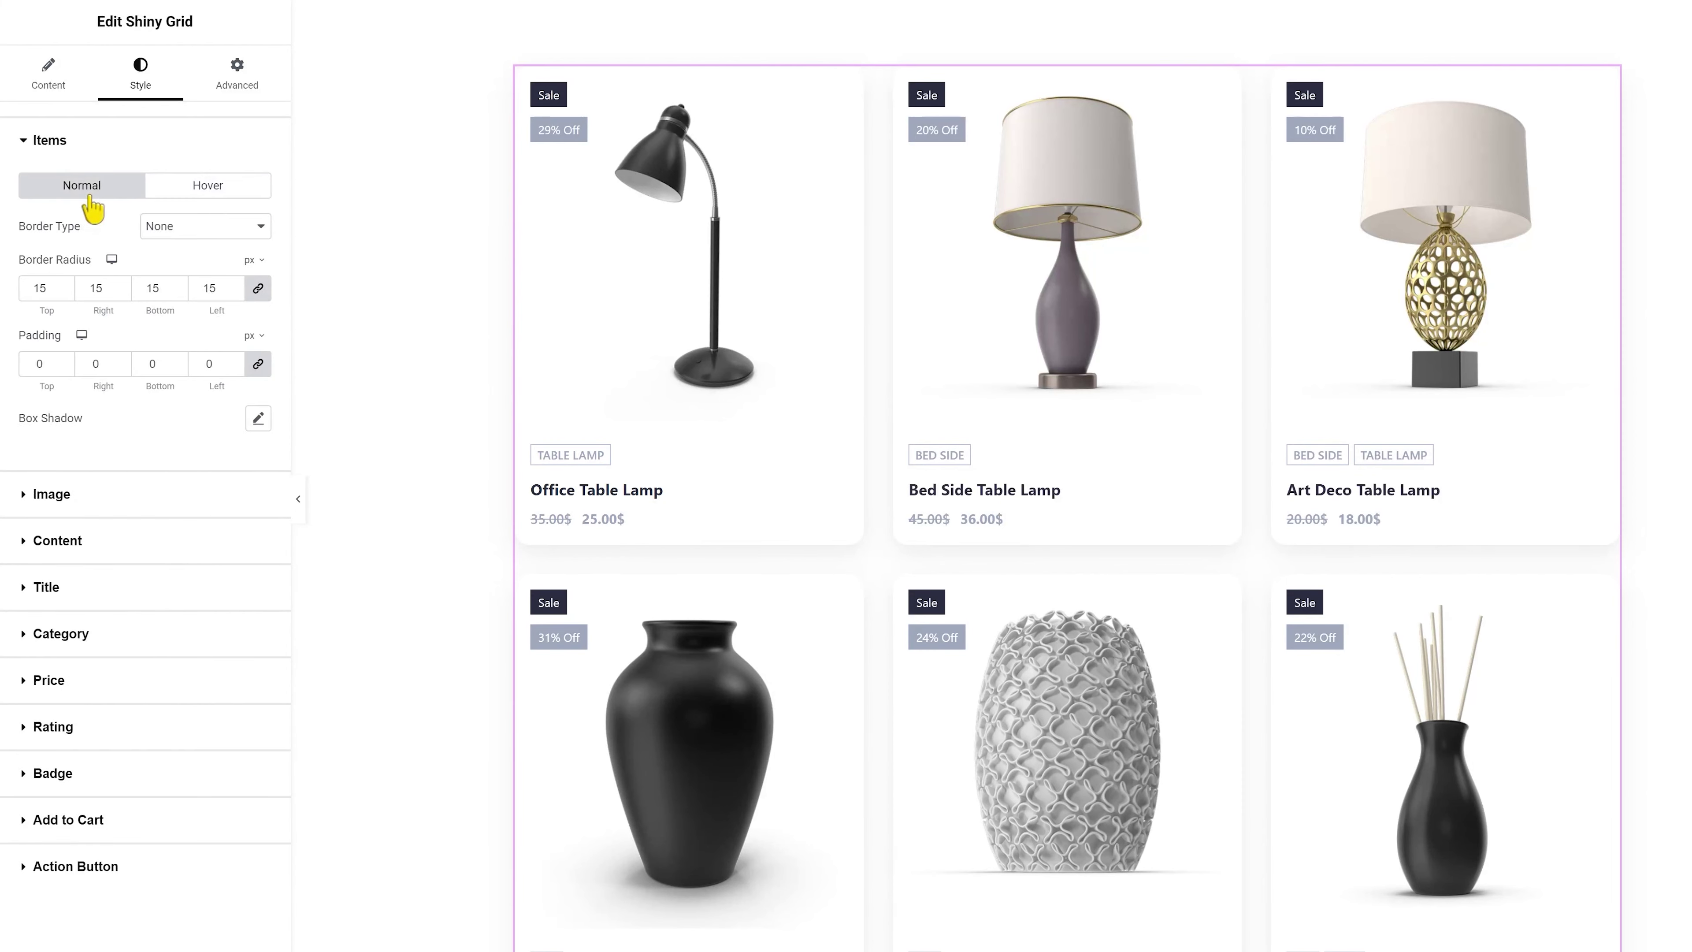
Give the product images a classic background with the color #F7F7F7.
left_click(73, 496)
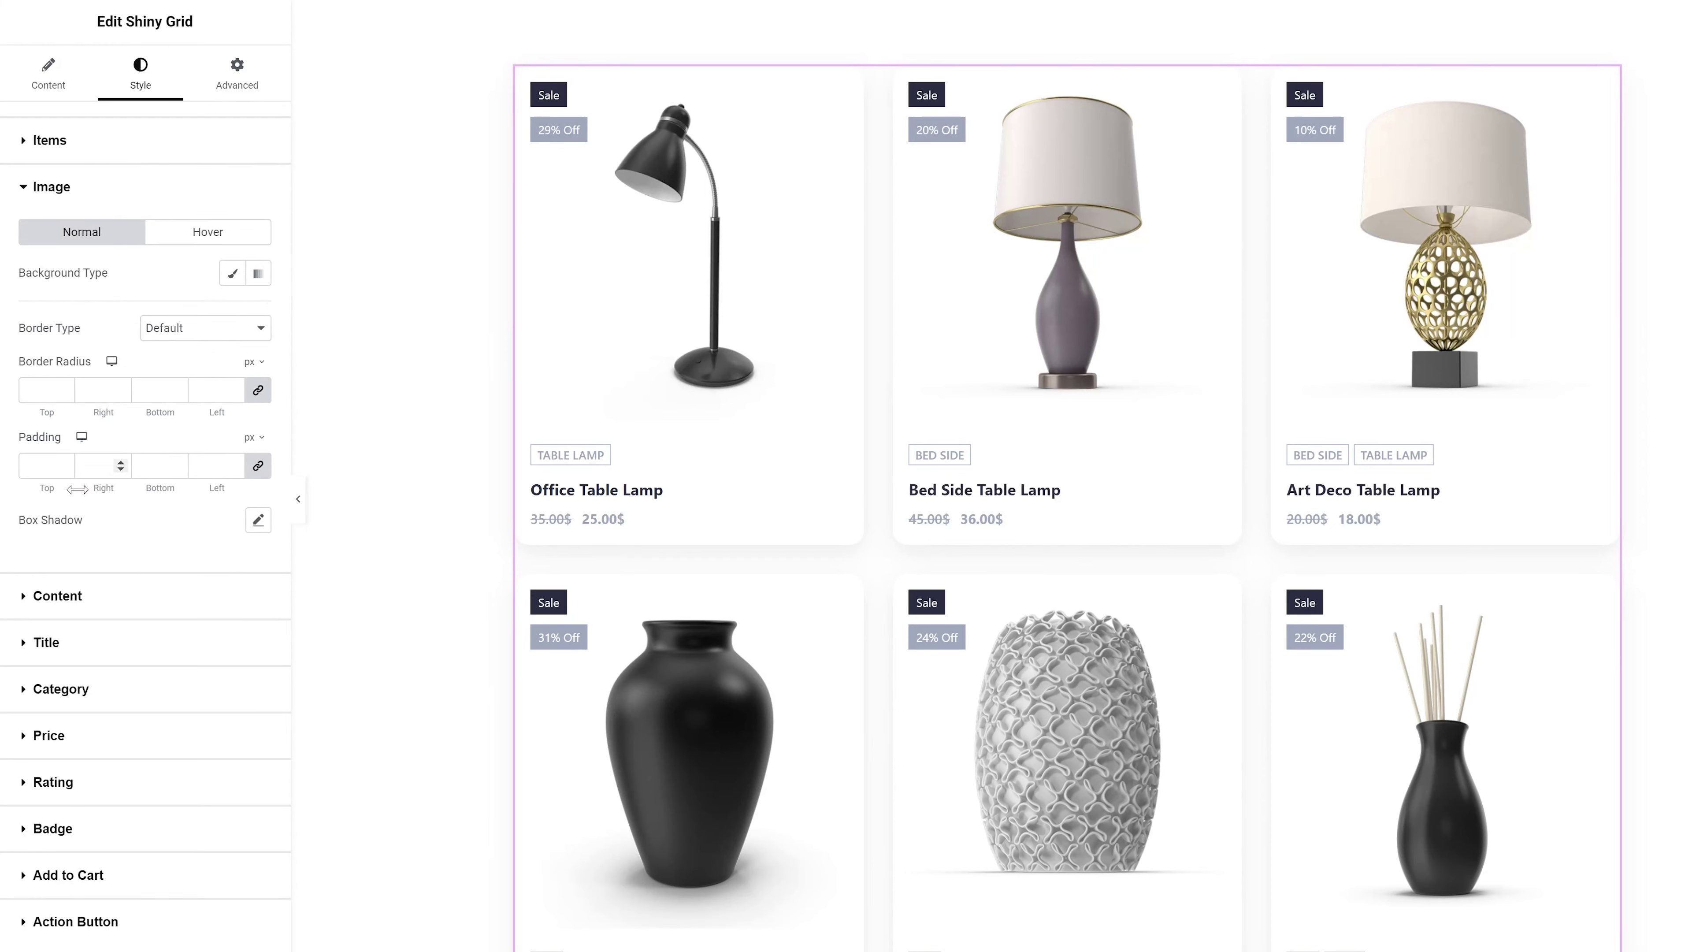
left_click(228, 279)
left_click(259, 315)
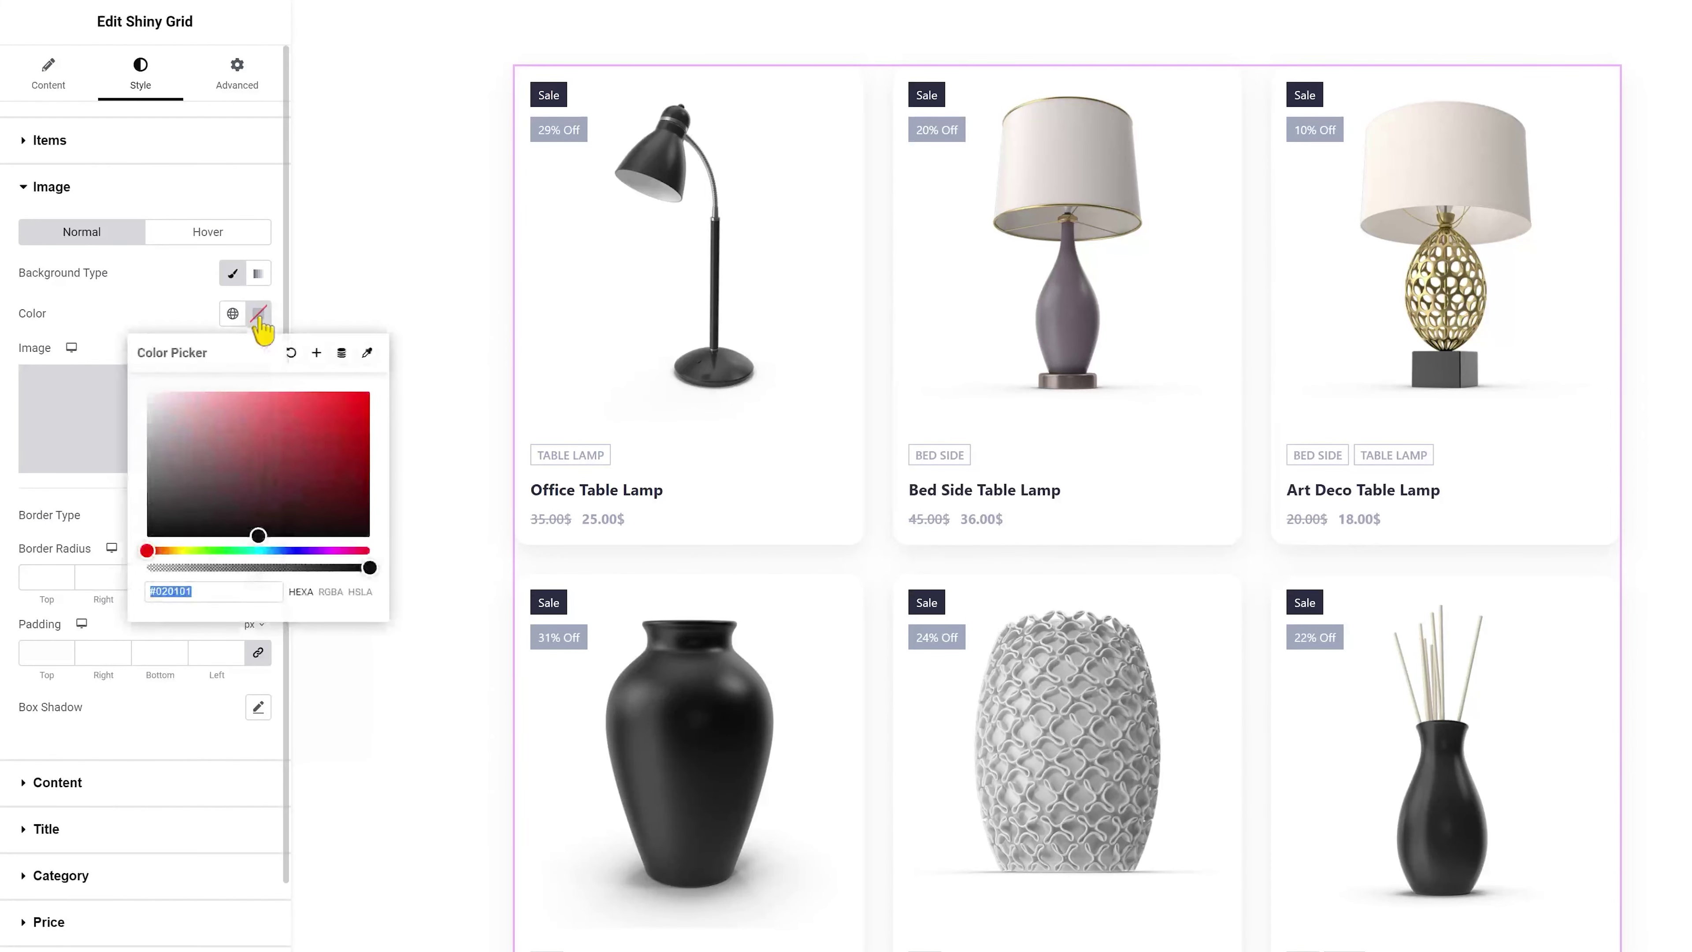
type("f7f7f7")
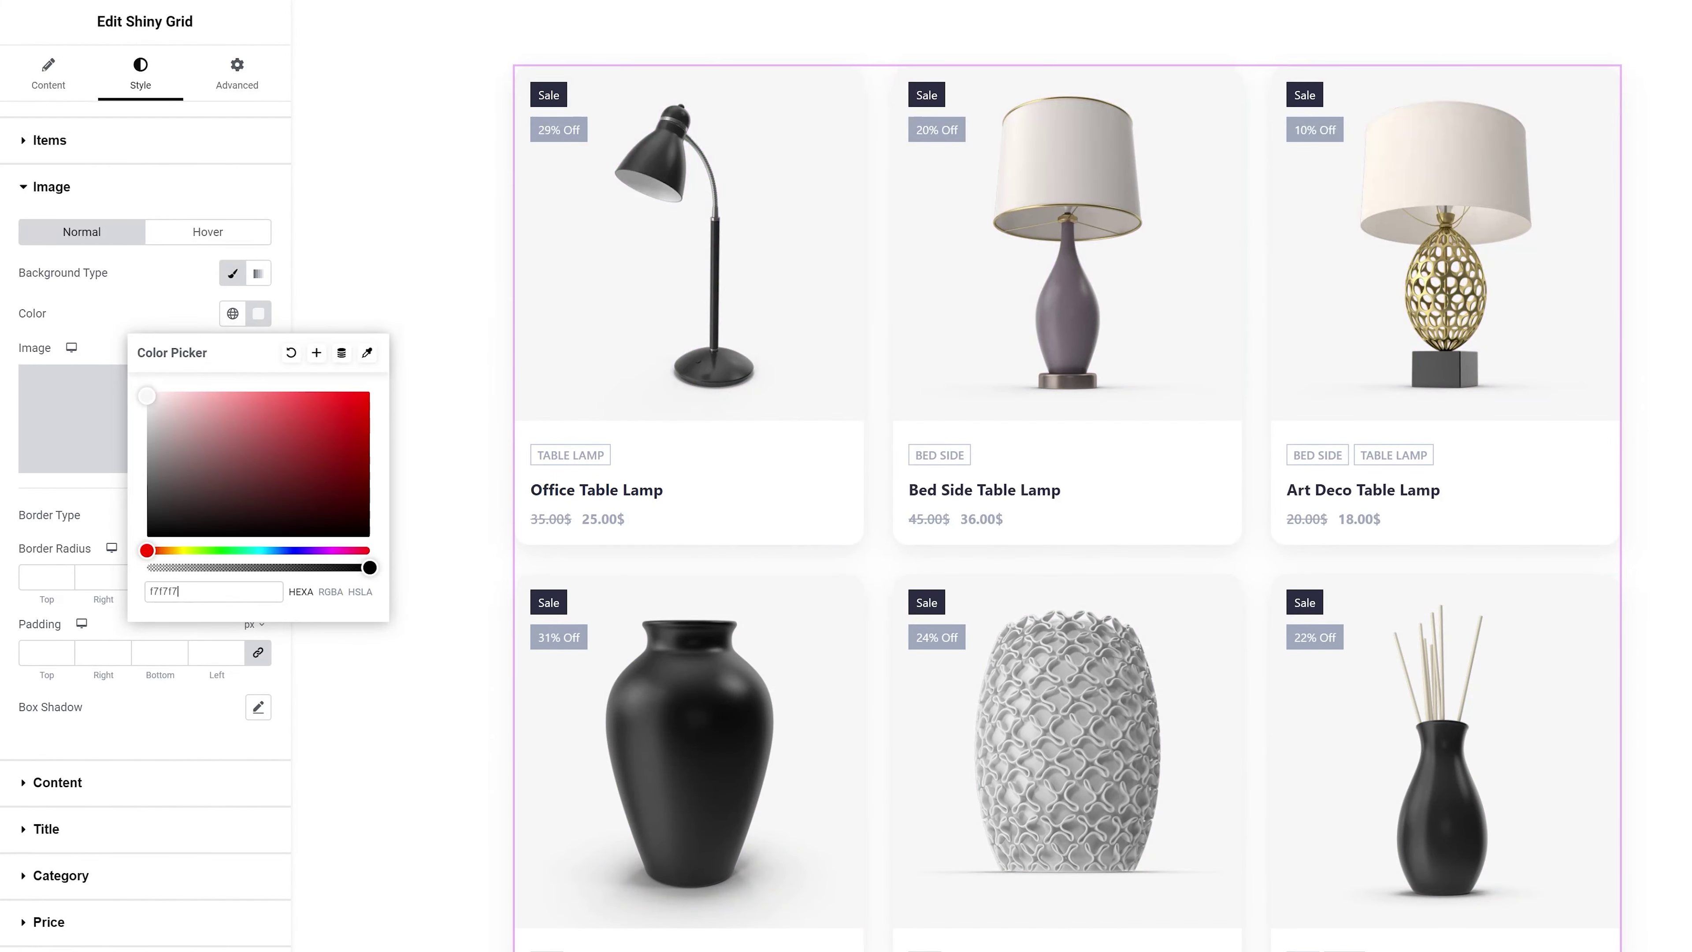
left_click(166, 327)
left_click(167, 328)
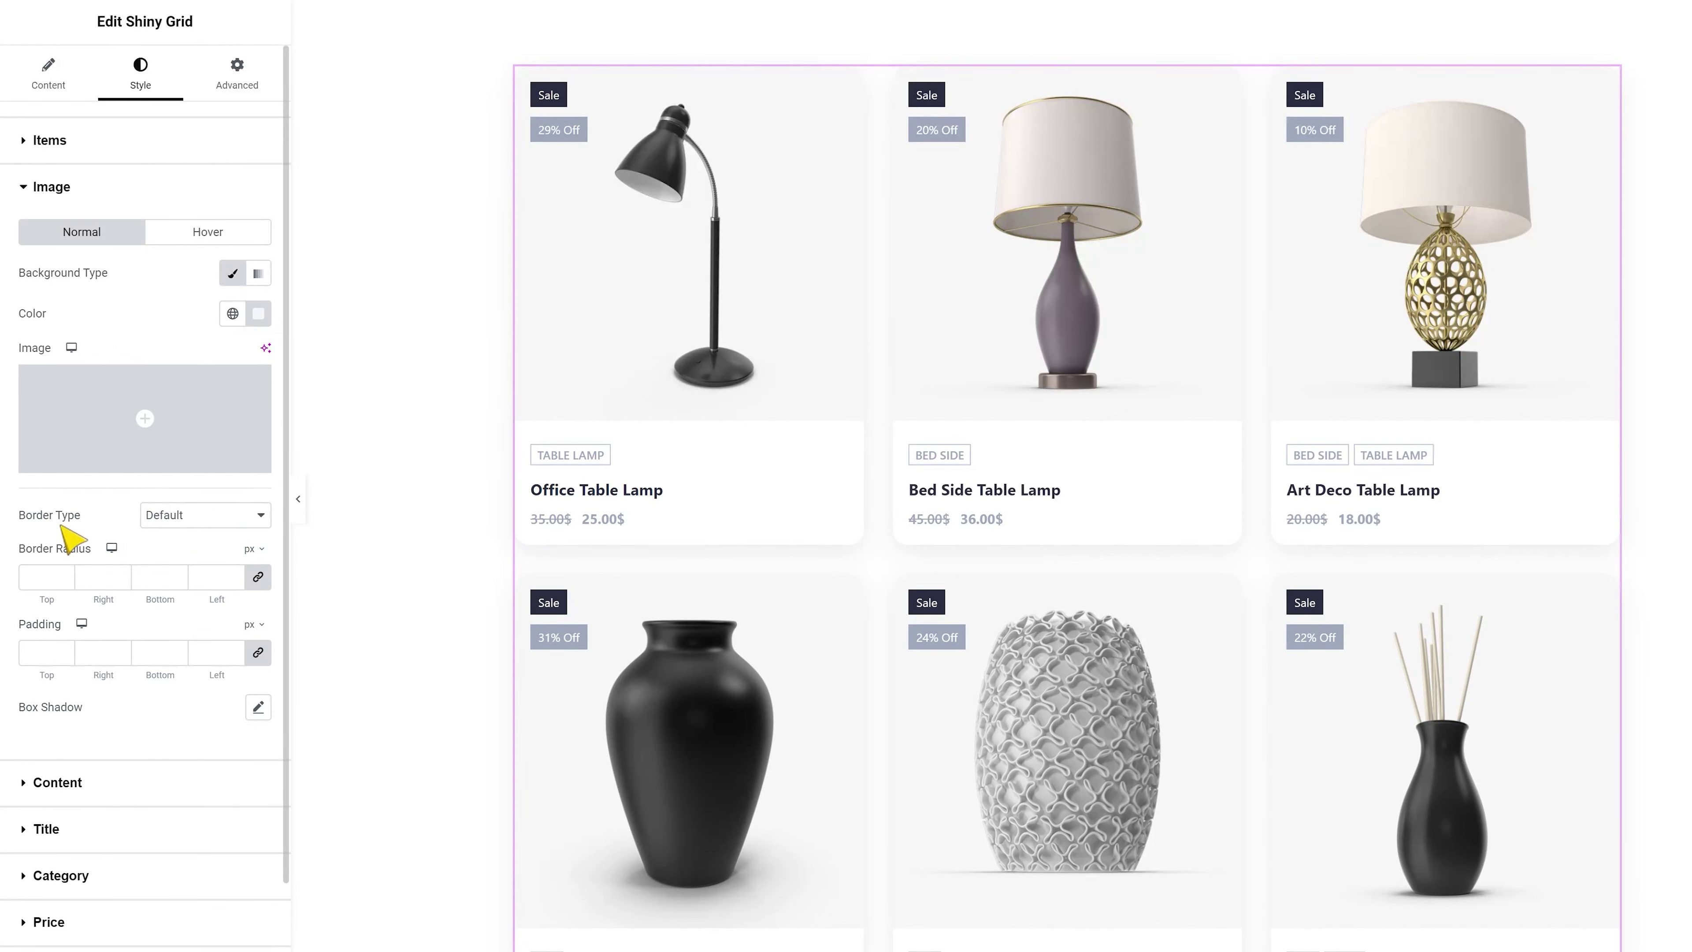
Look at the image border types, keep Default, and set the image padding to 20 px on all sides.
left_click(160, 524)
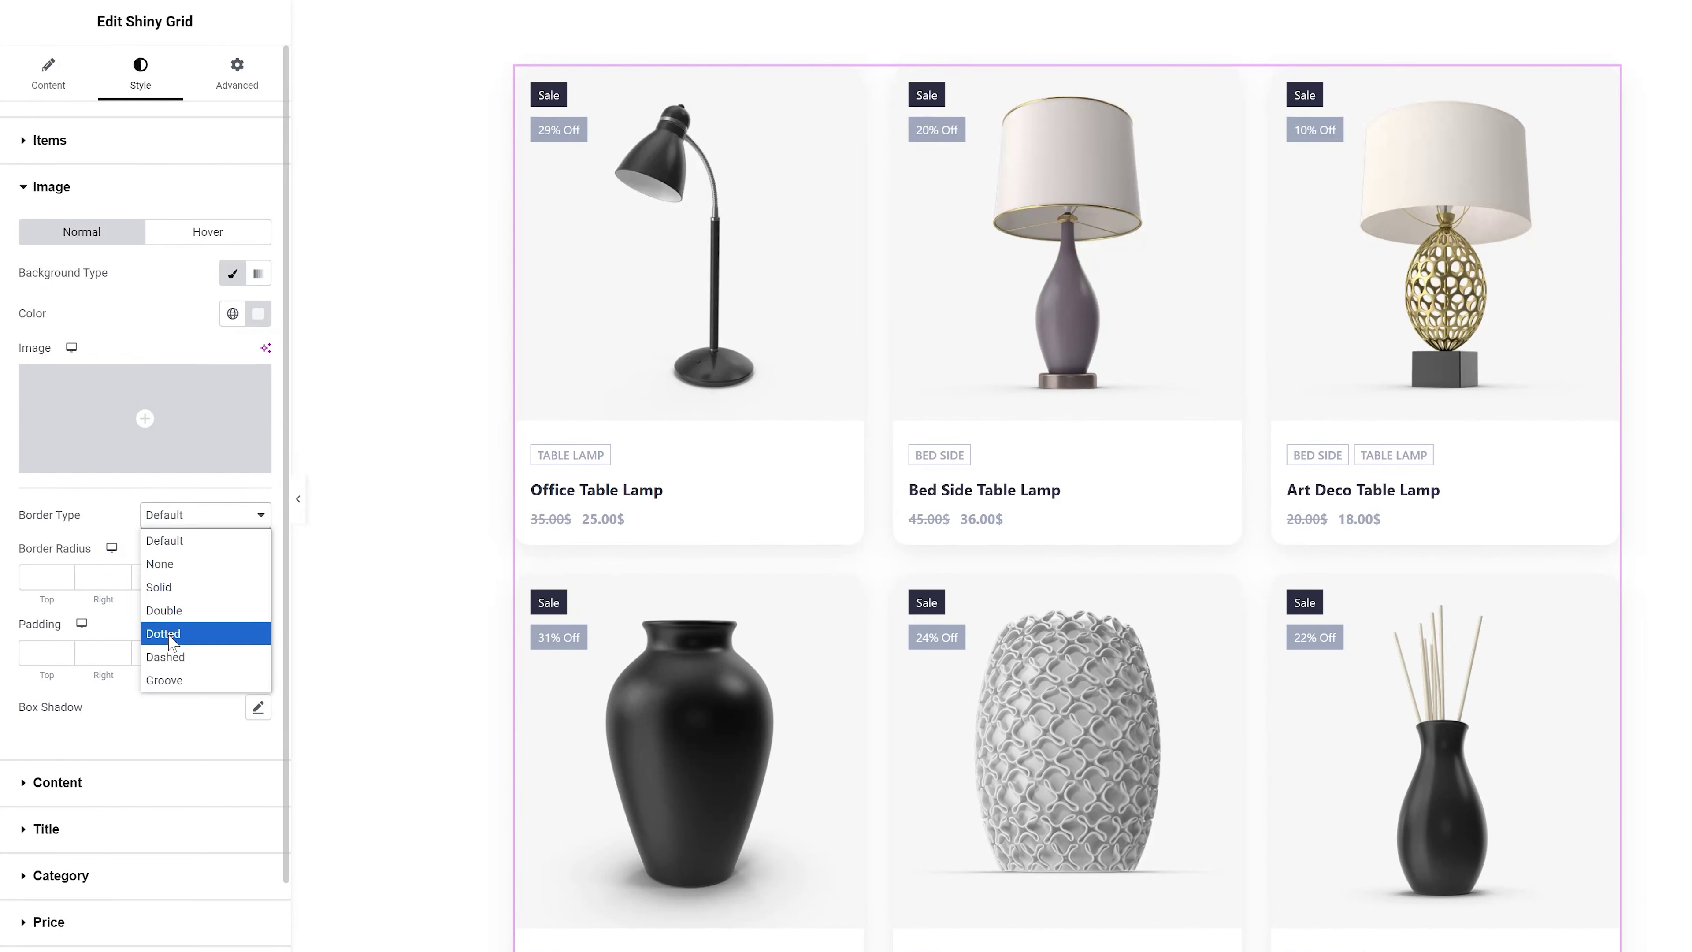
left_click(125, 506)
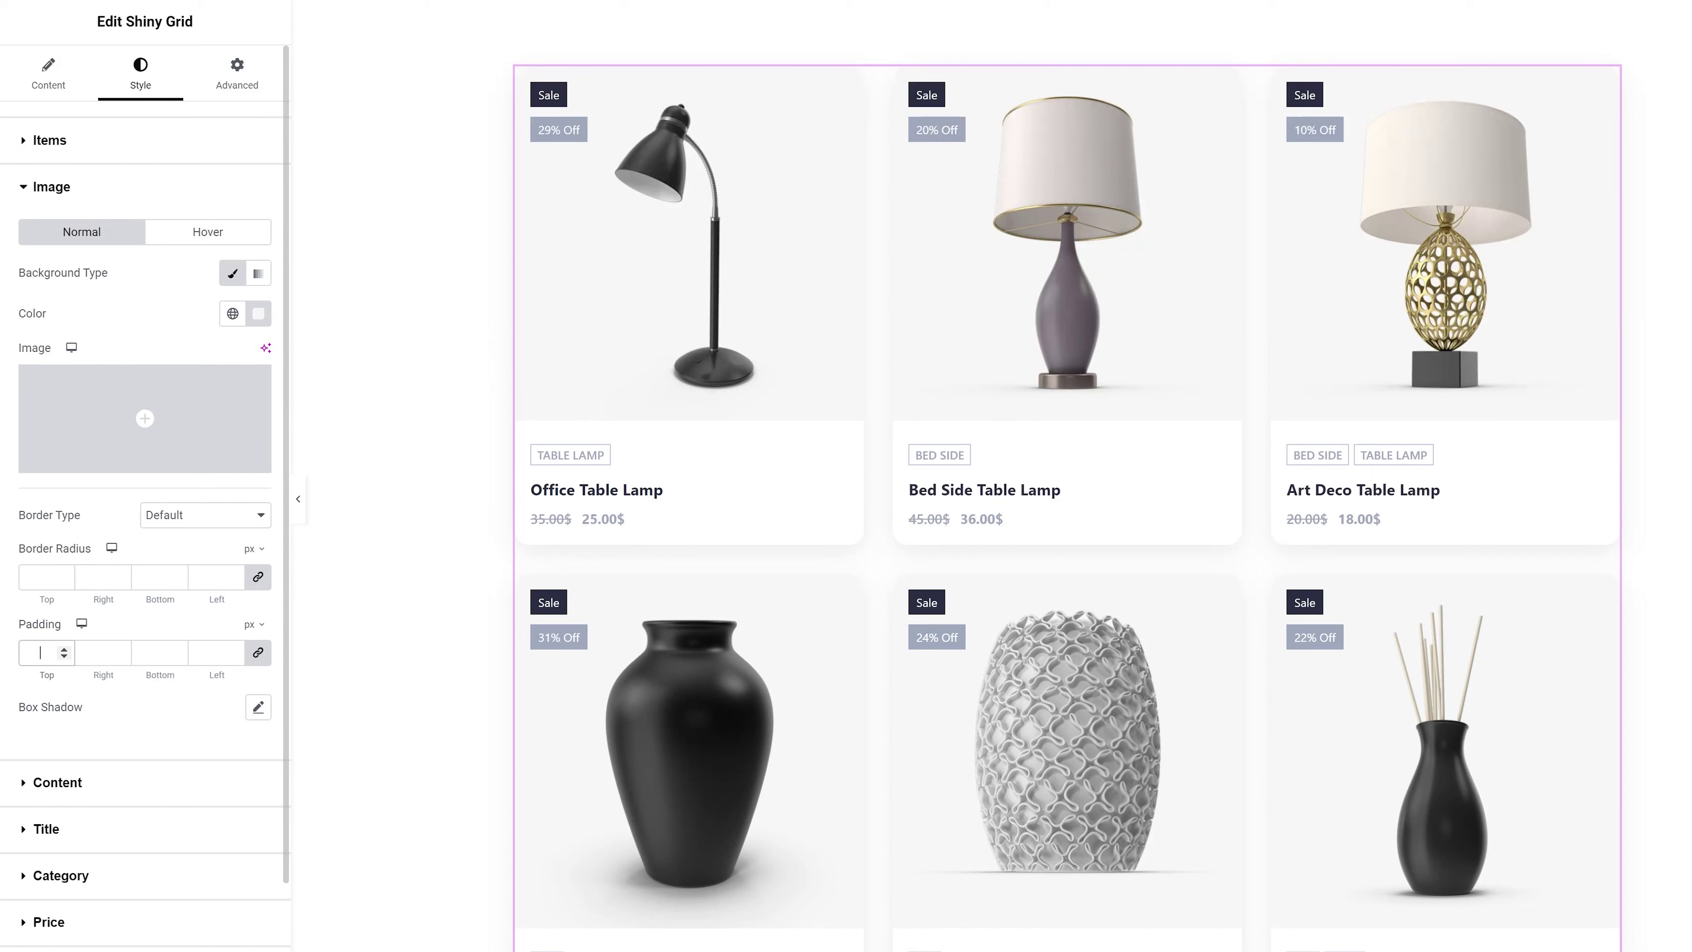
type("20")
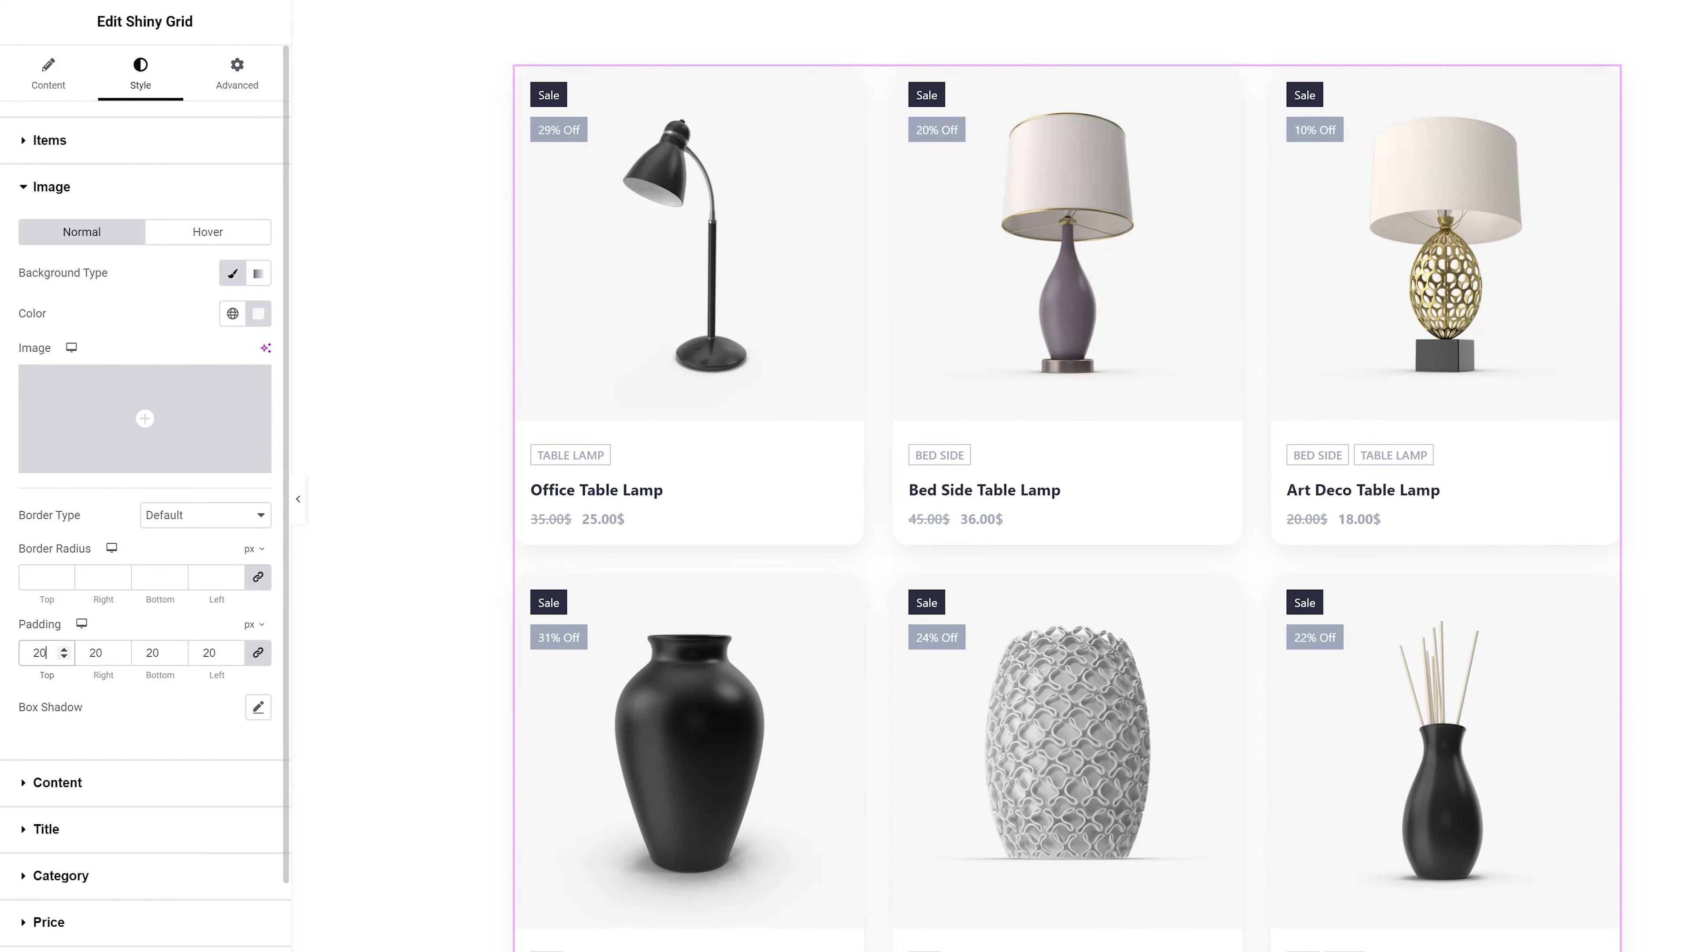
Try a classic background for the card content area and remove it again.
left_click(47, 784)
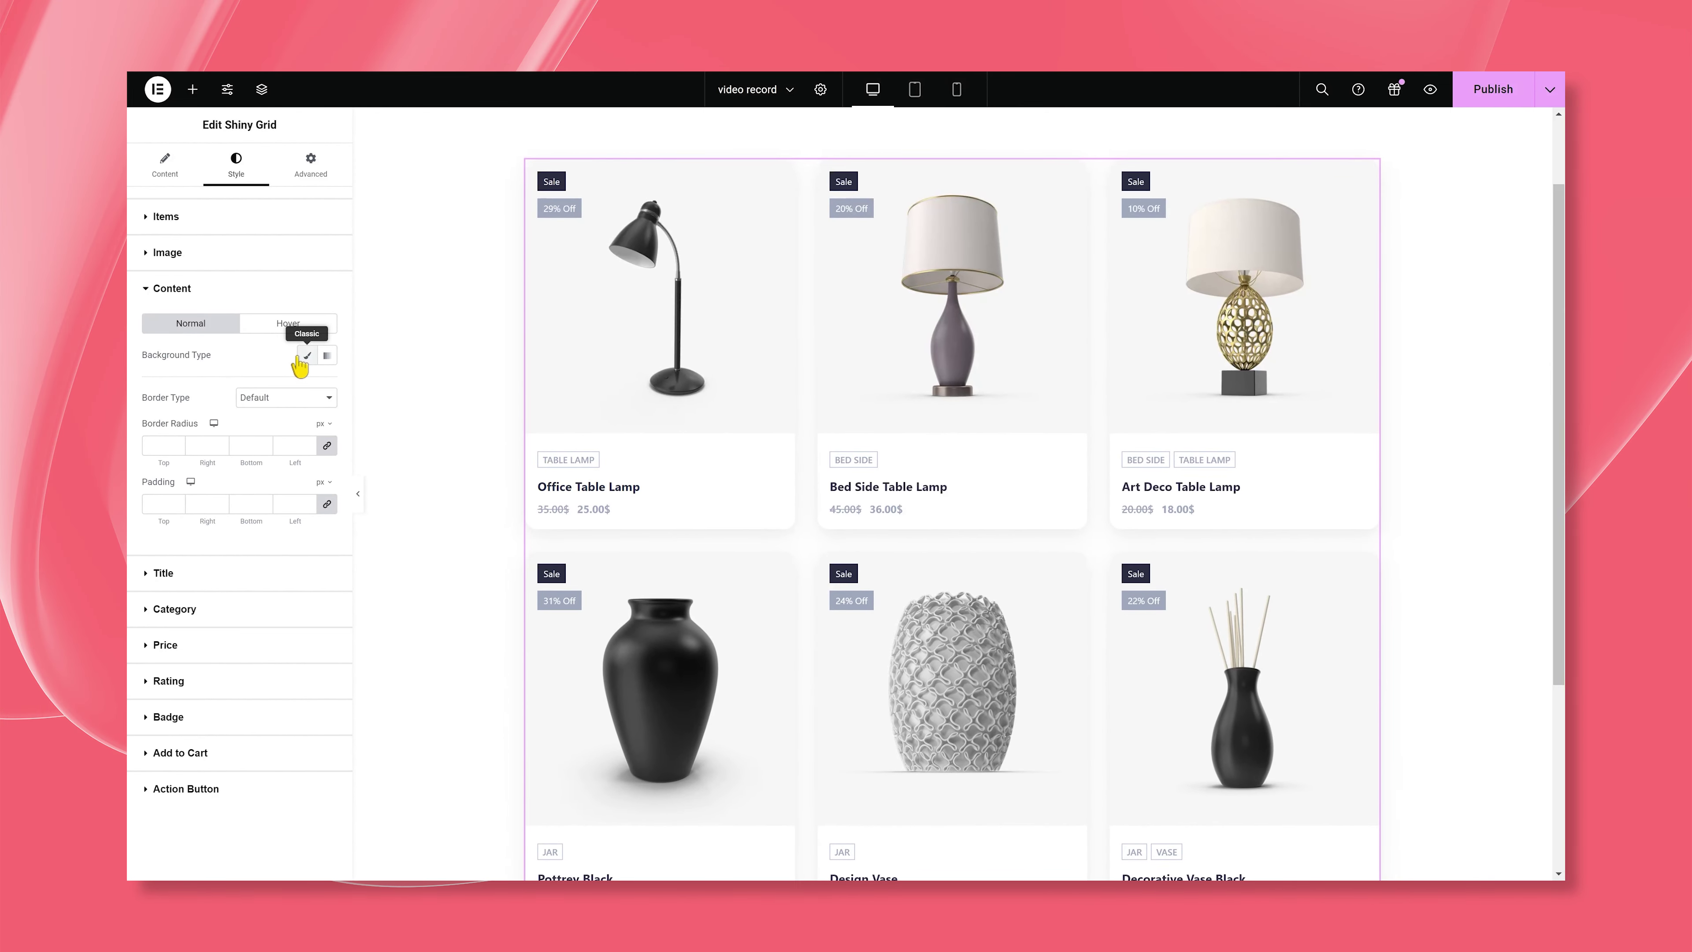
left_click(304, 356)
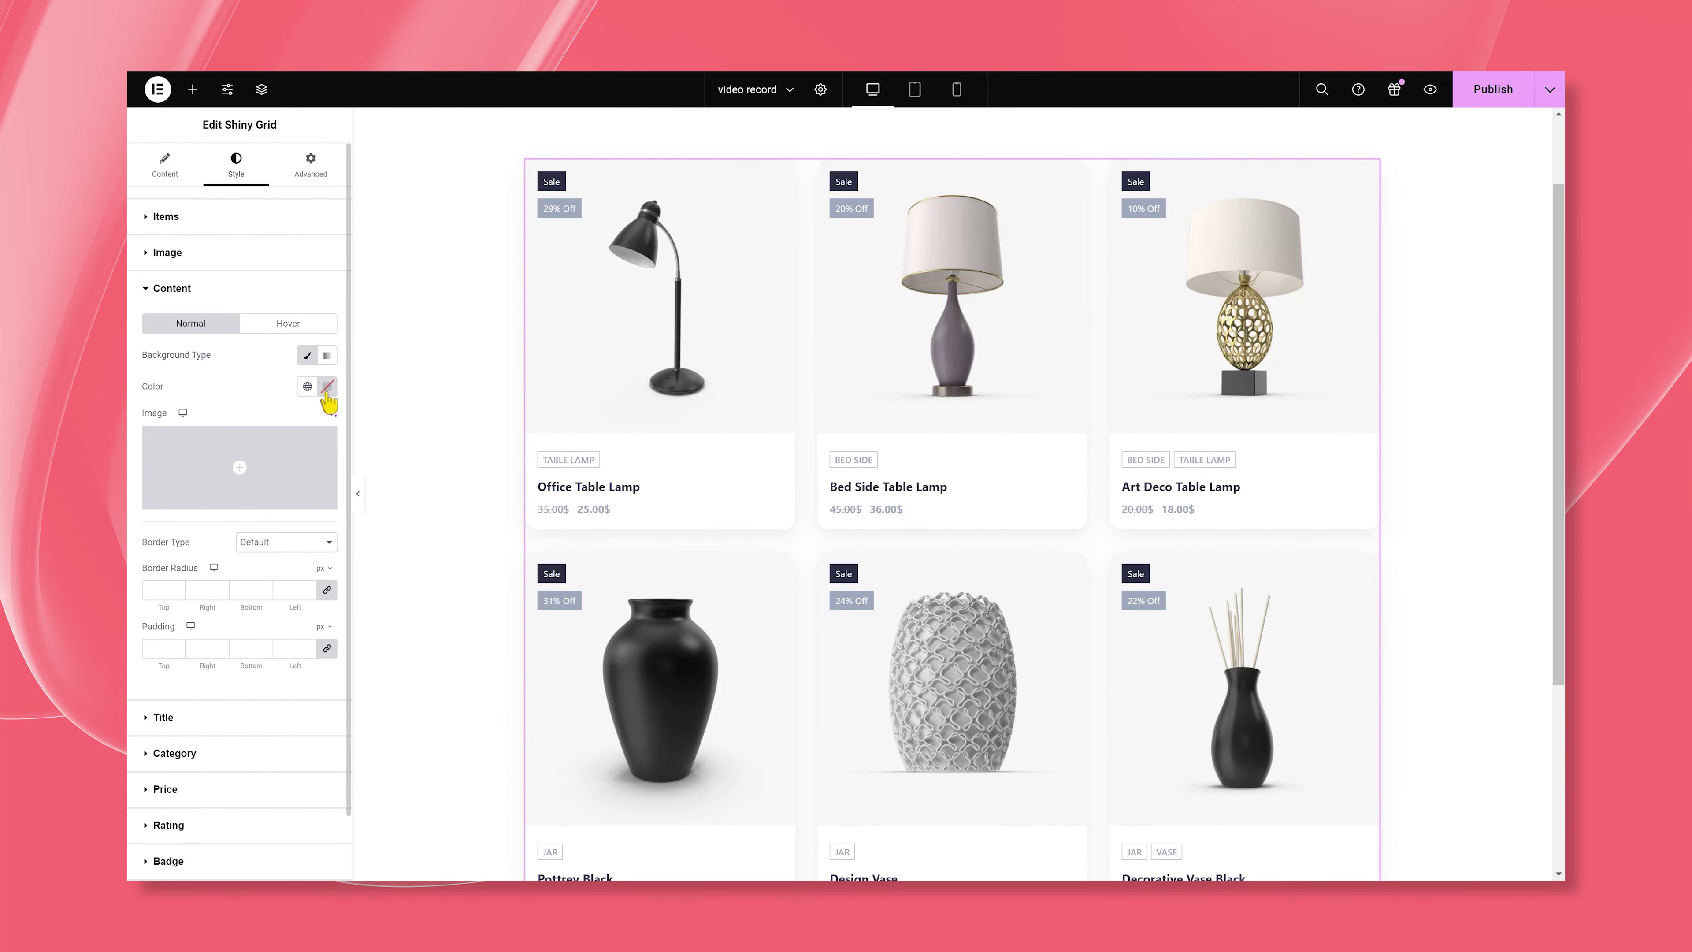
left_click(307, 355)
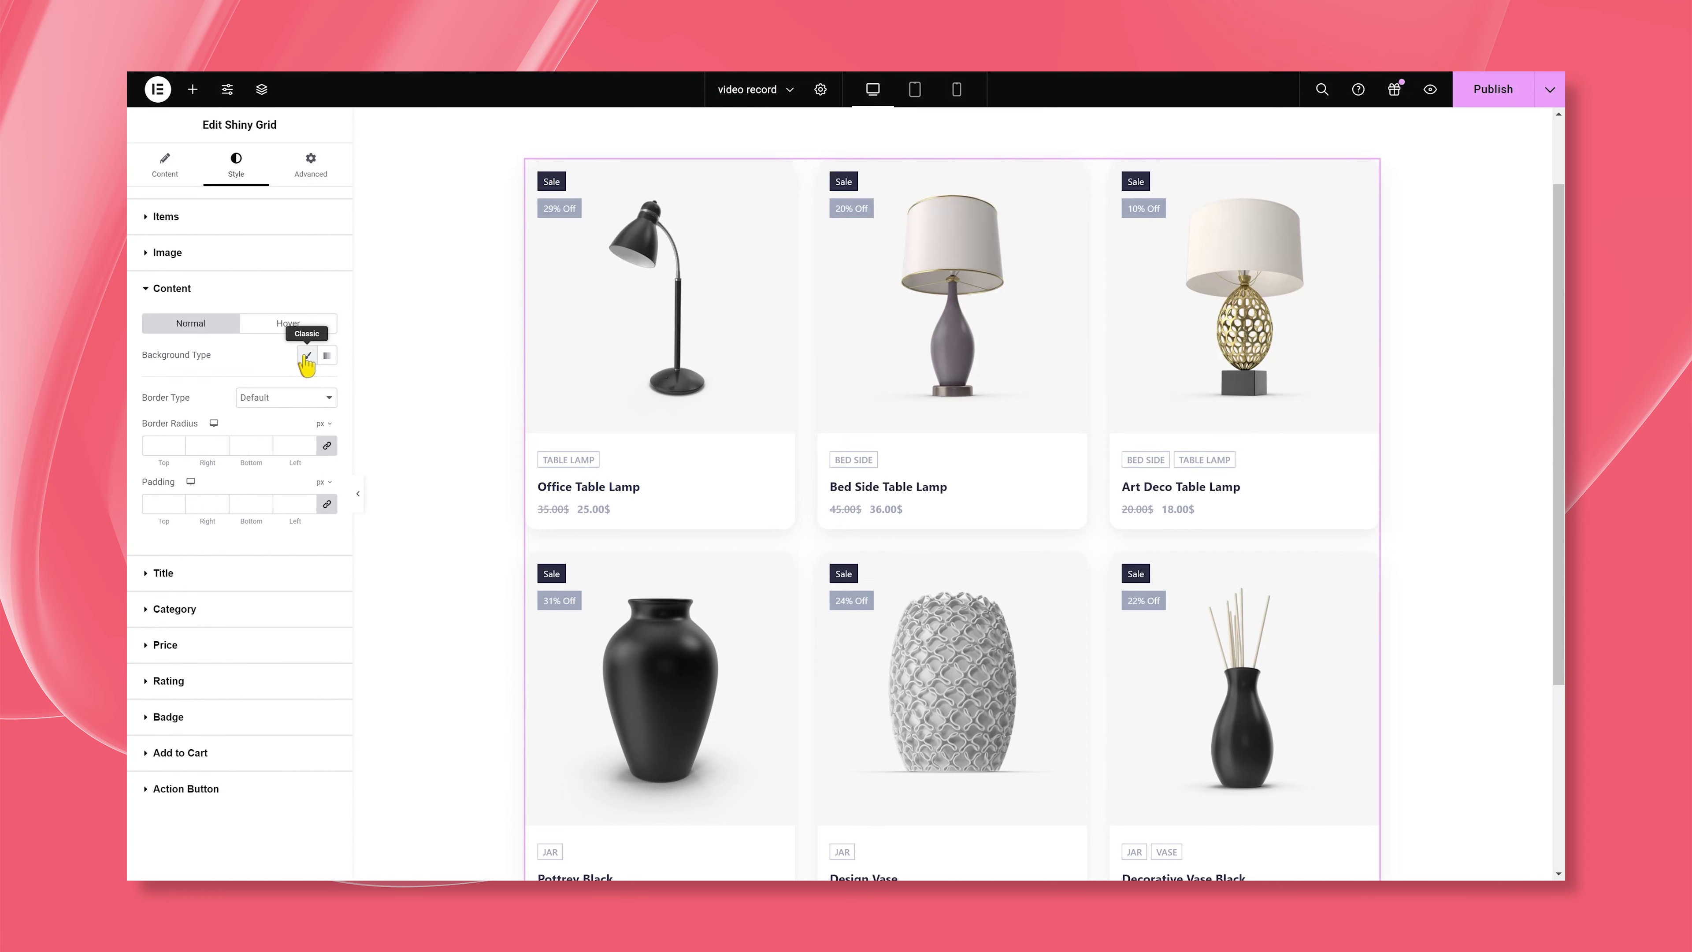
Set the content area's border type to None and its padding to 20 px, and check its hover options.
left_click(299, 391)
left_click(271, 433)
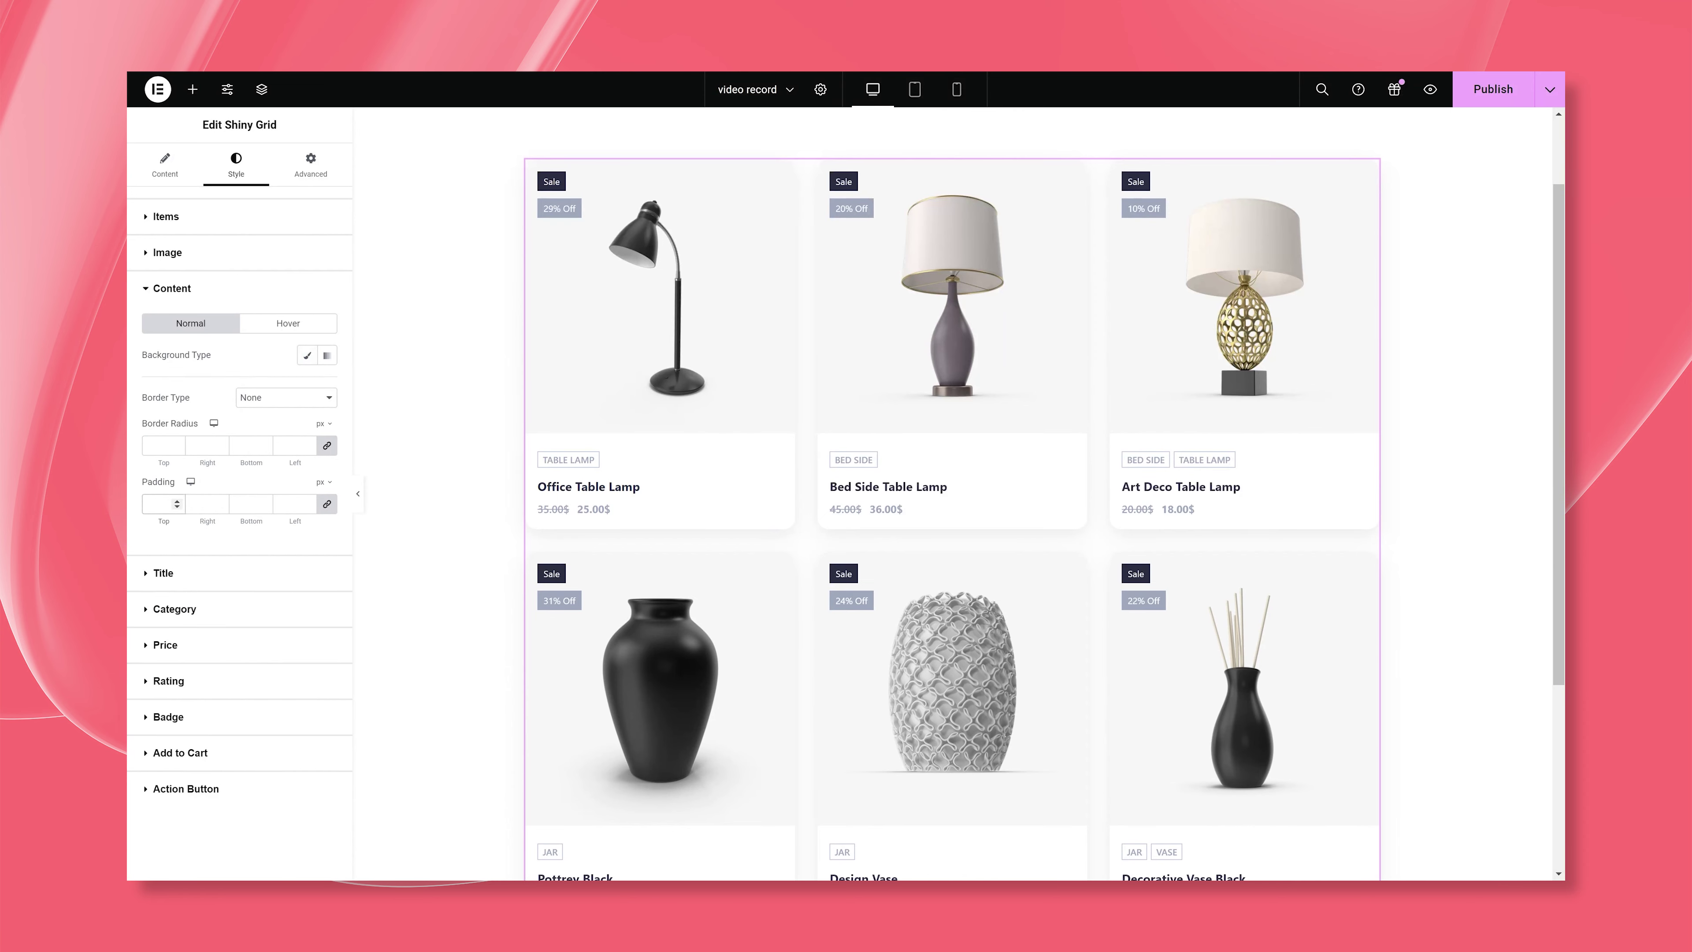
left_click(160, 503)
type("20")
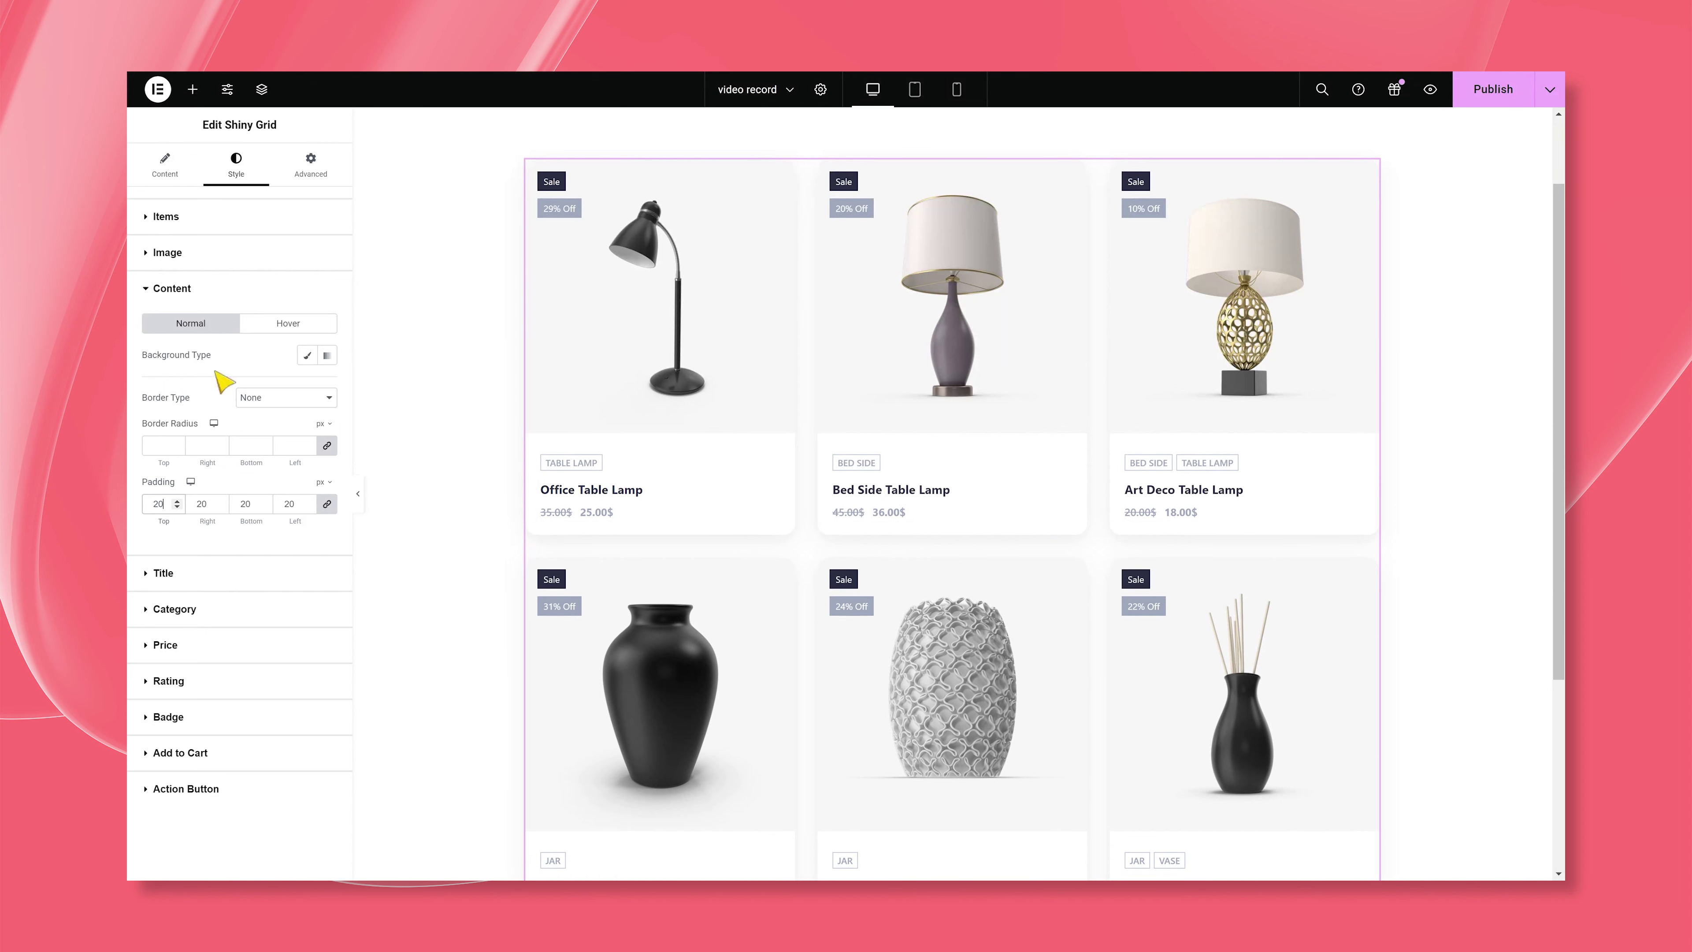
left_click(270, 328)
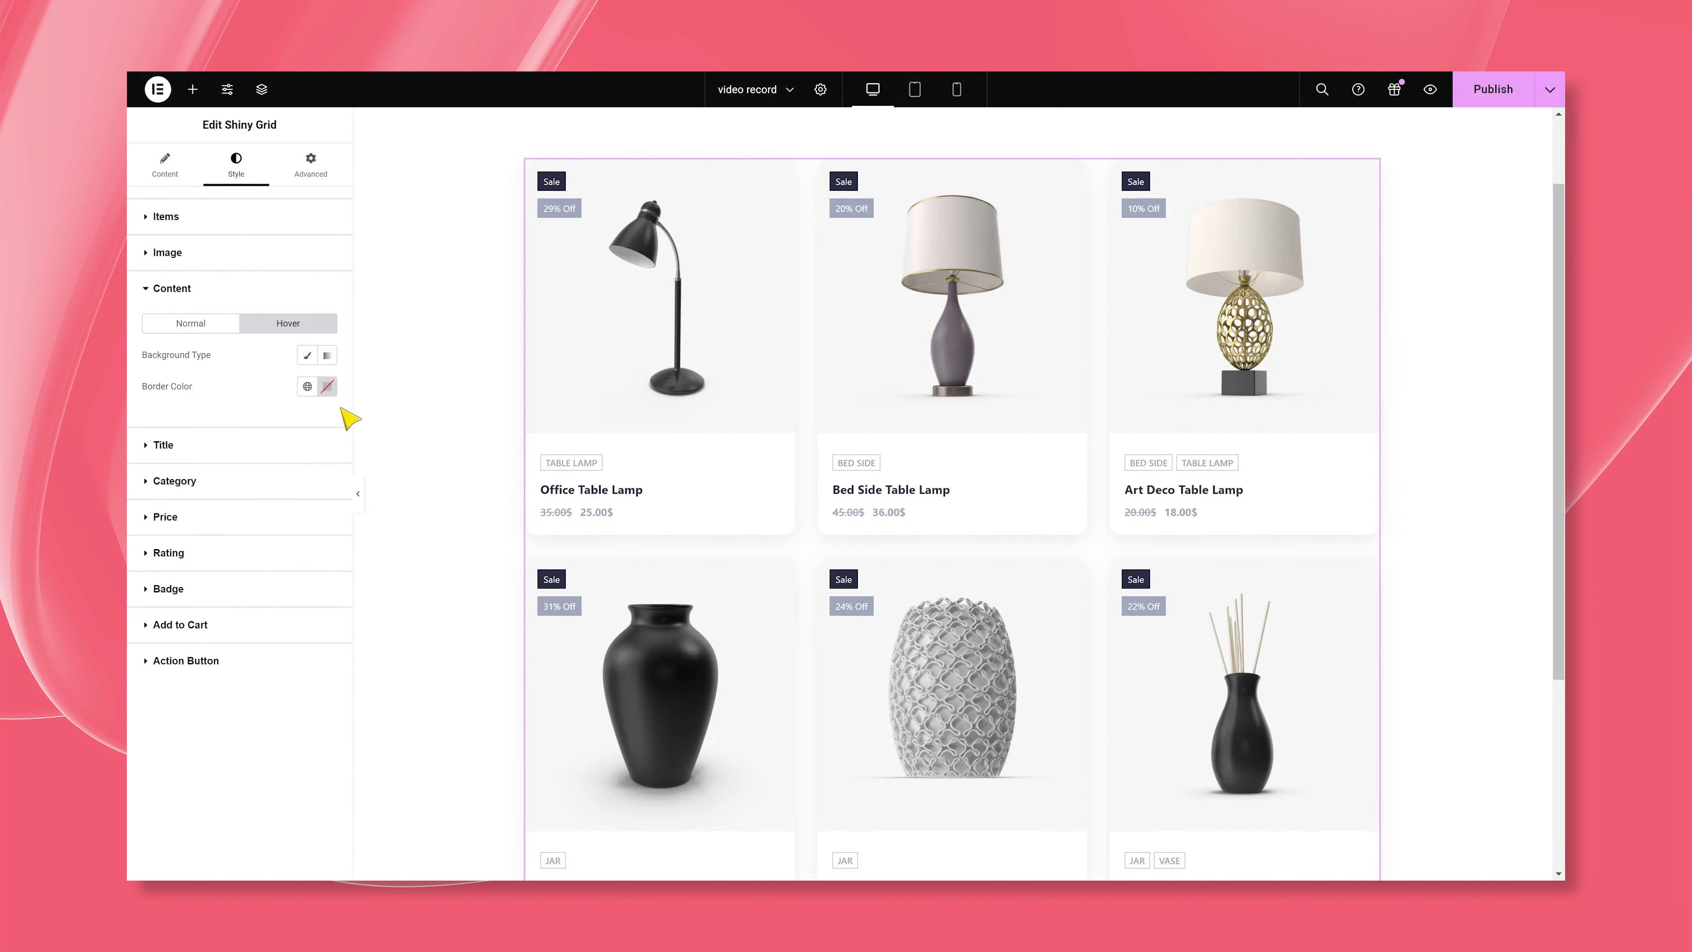
Set the product title color to #2B2D42 and its hover color to #B18B4D.
left_click(260, 446)
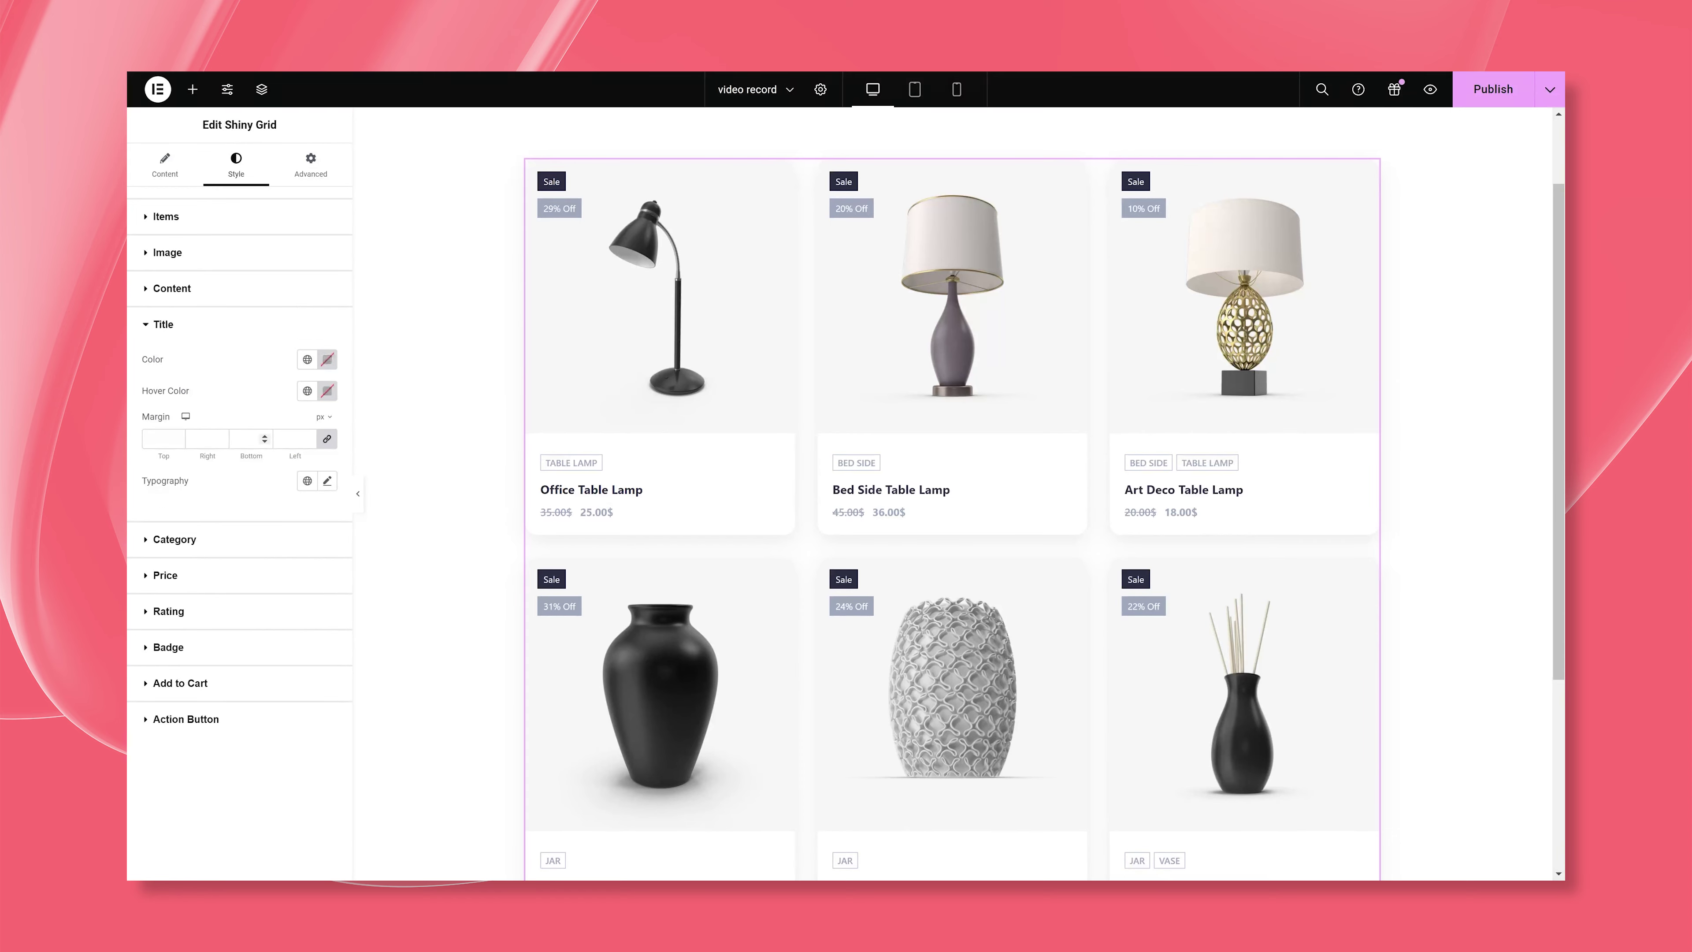
left_click(327, 361)
type("#2B2D42")
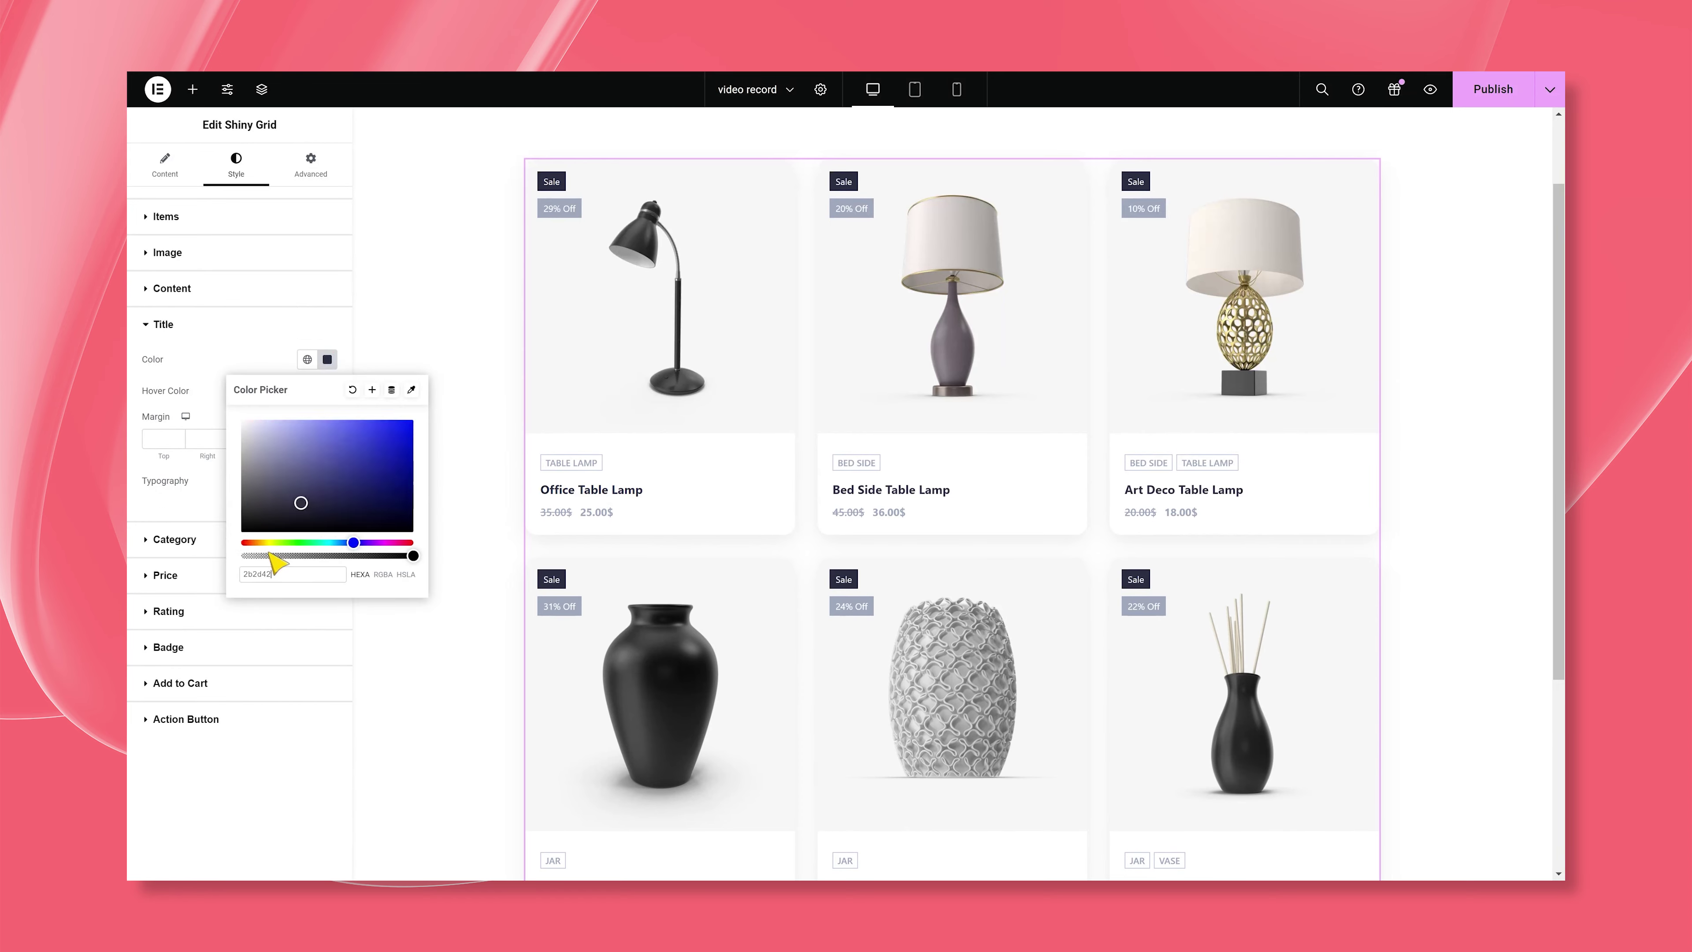
left_click(273, 354)
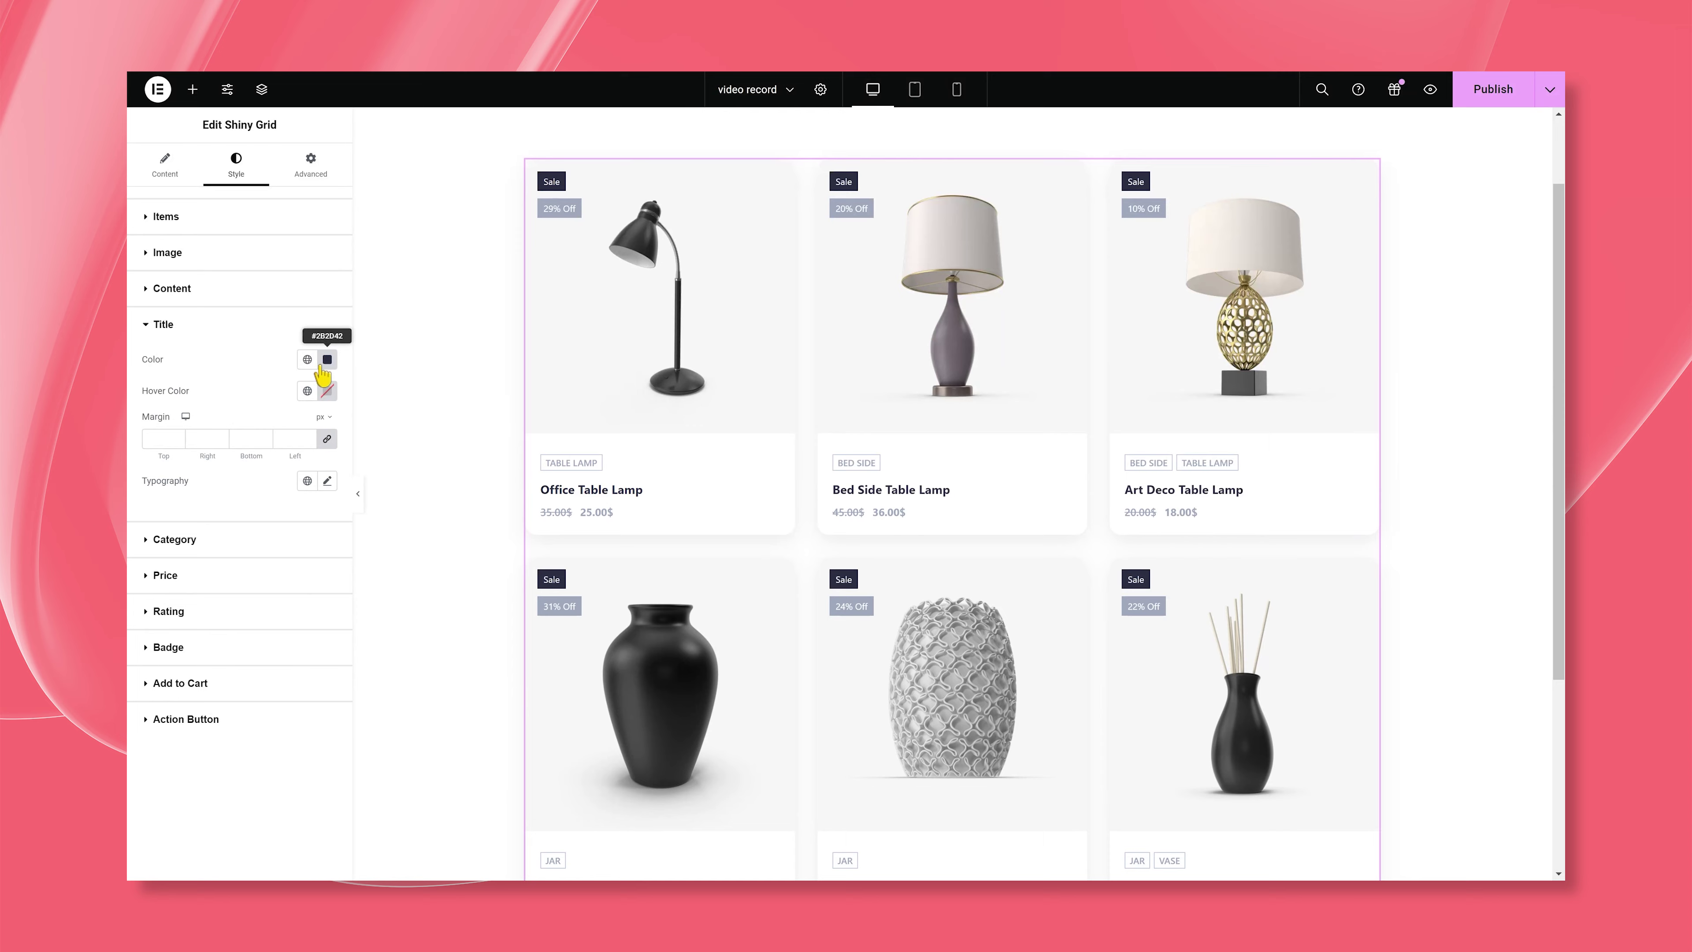
left_click(327, 392)
type("b18b4d")
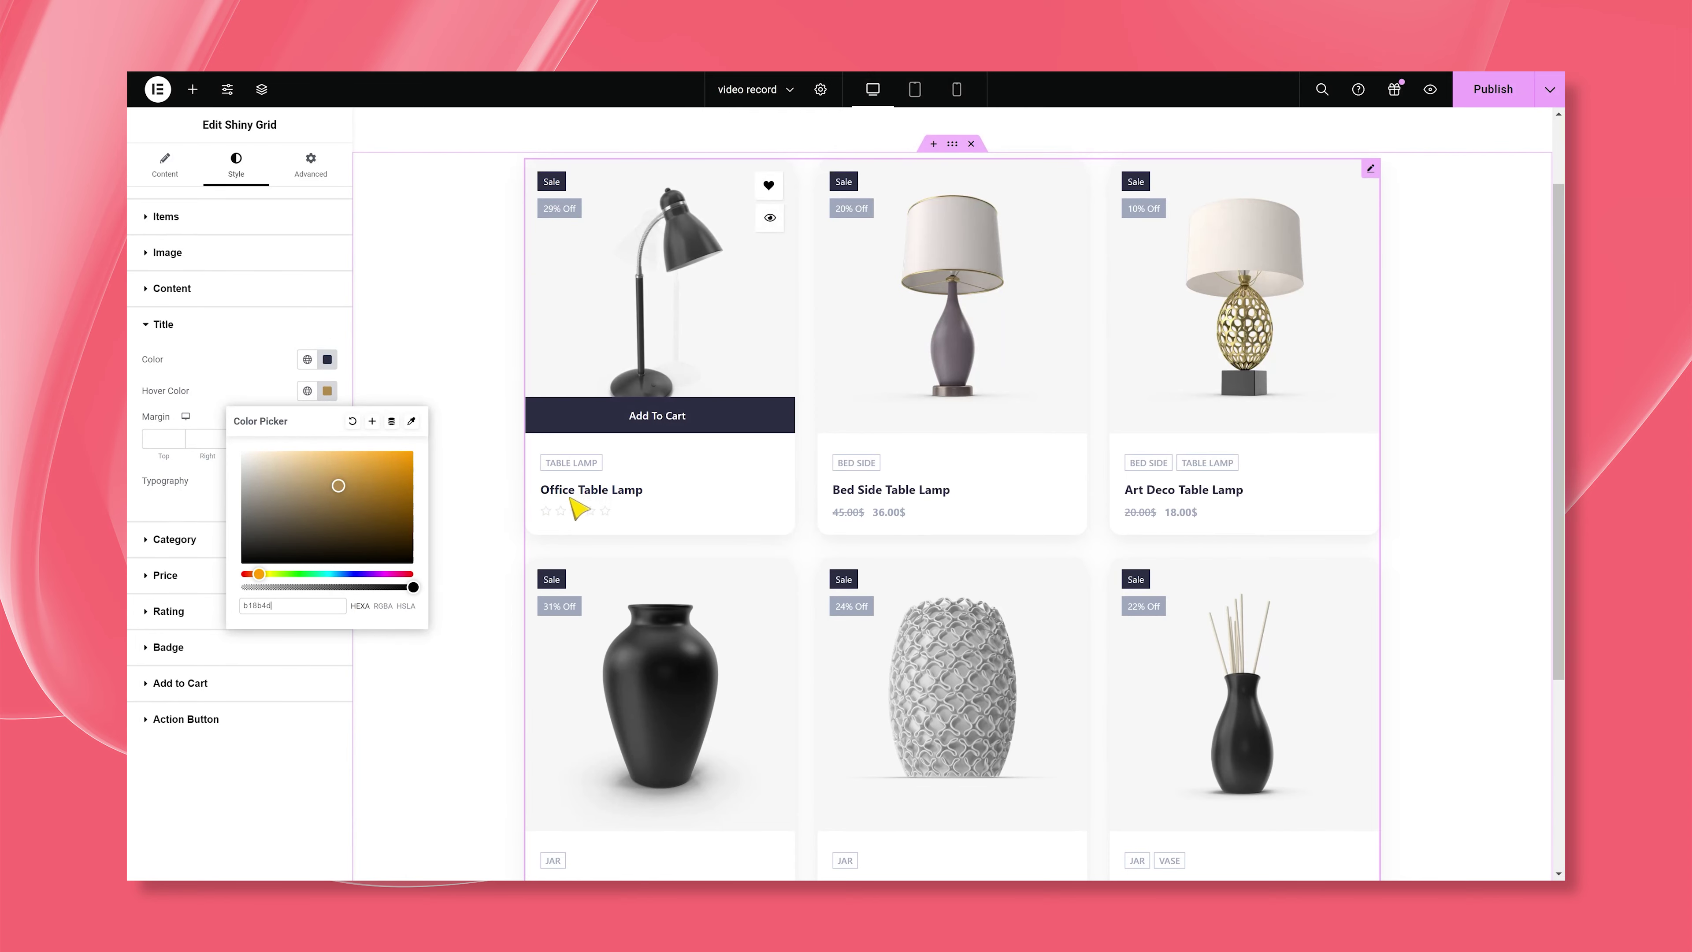
left_click(281, 377)
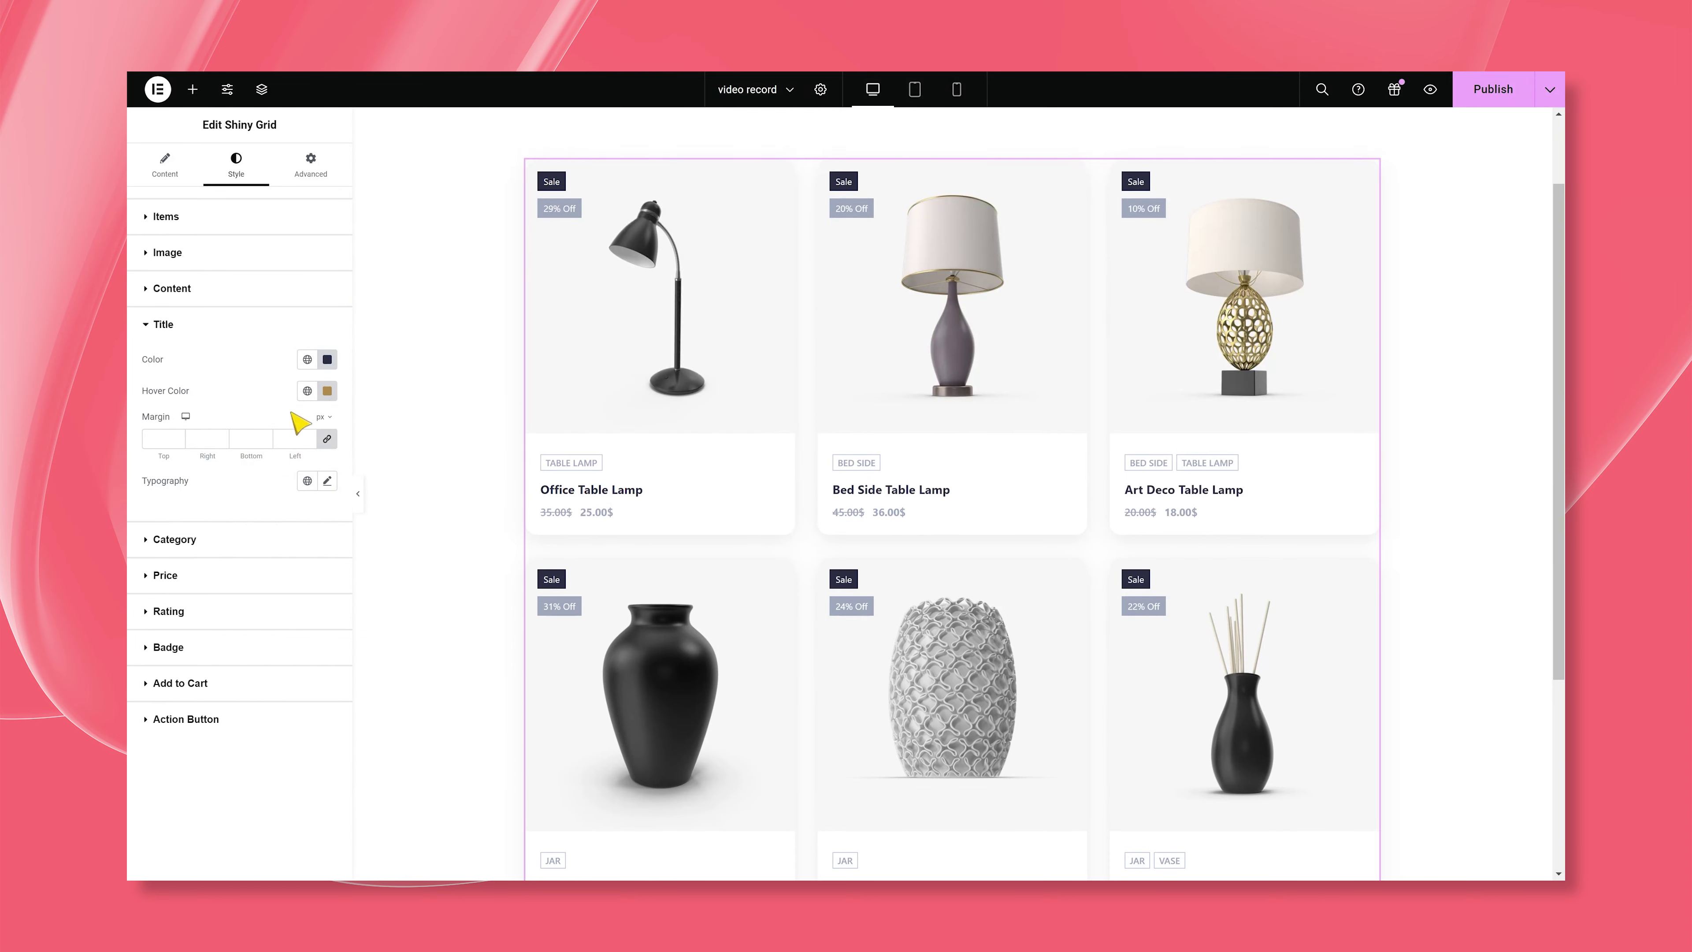
Set the title typography to Plus Jakarta Sans, size 20 px, weight 600 (Semi Bold).
left_click(327, 482)
left_click(291, 560)
type("pl")
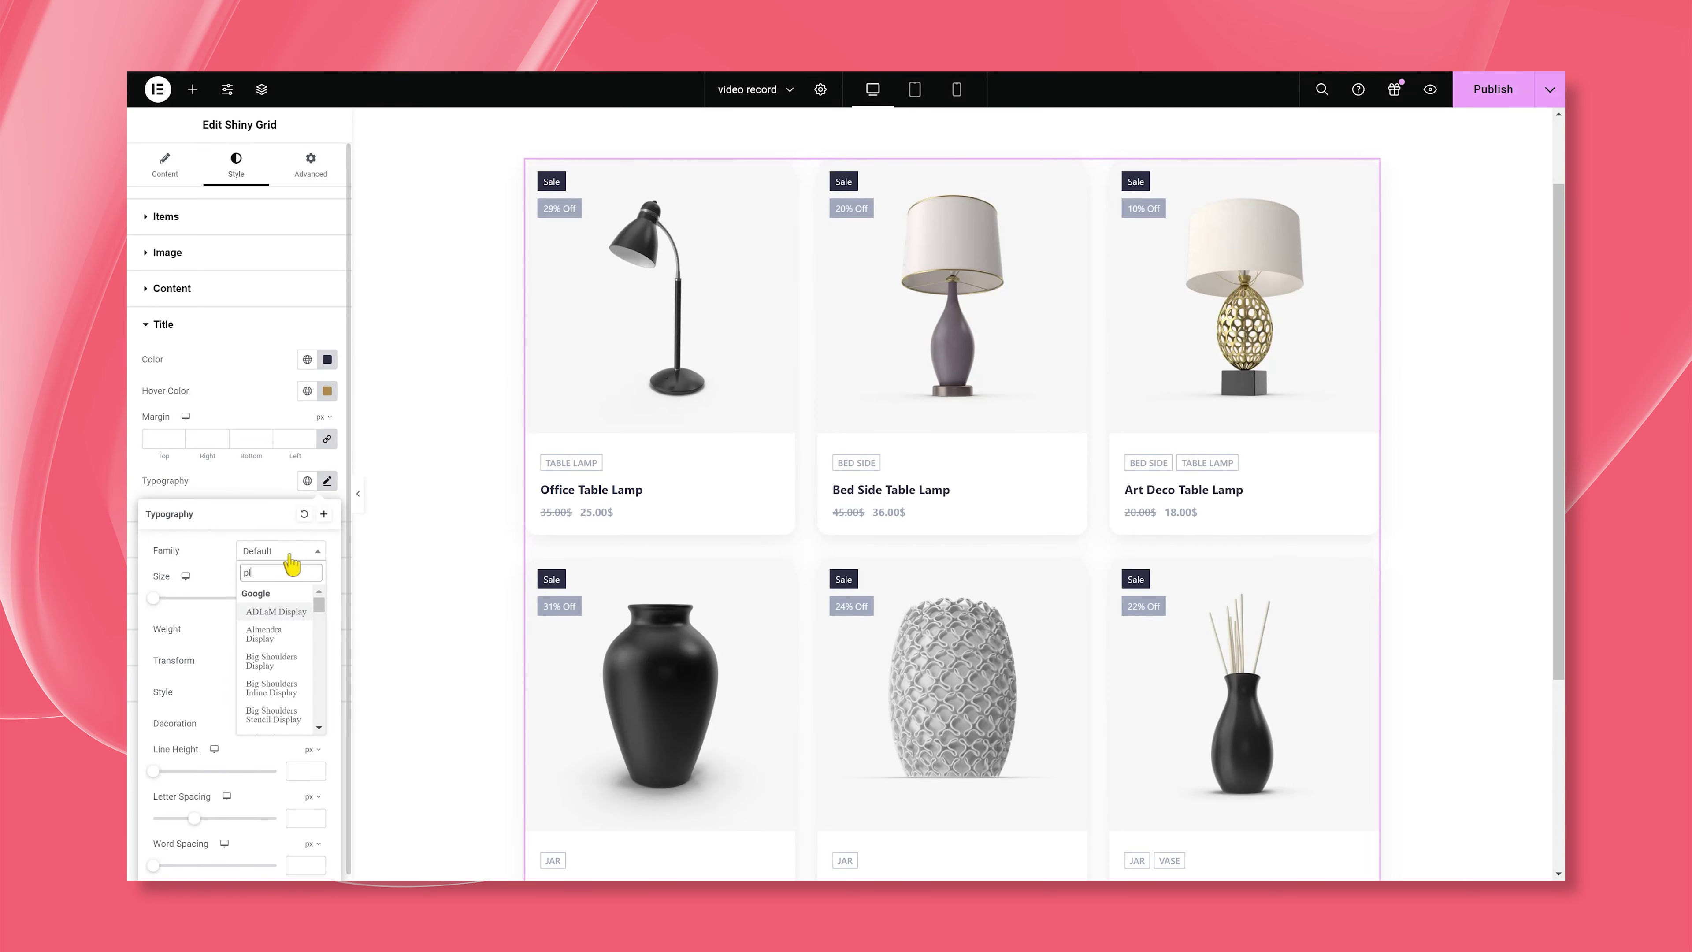
type("us jaka")
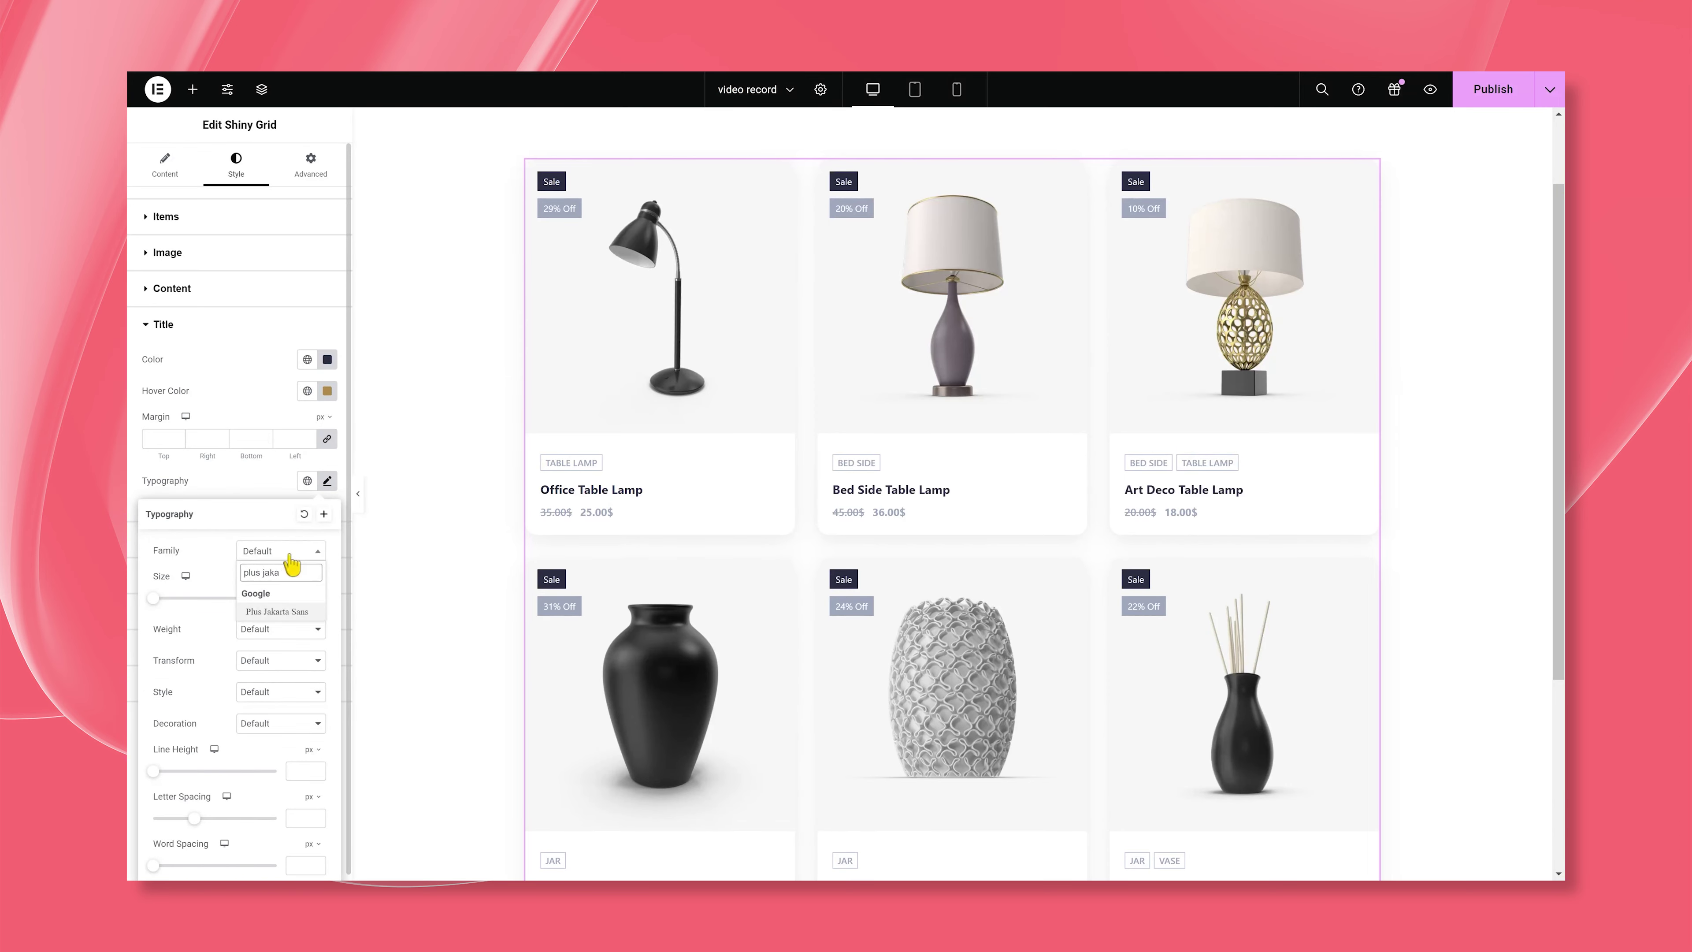
left_click(288, 611)
type("20")
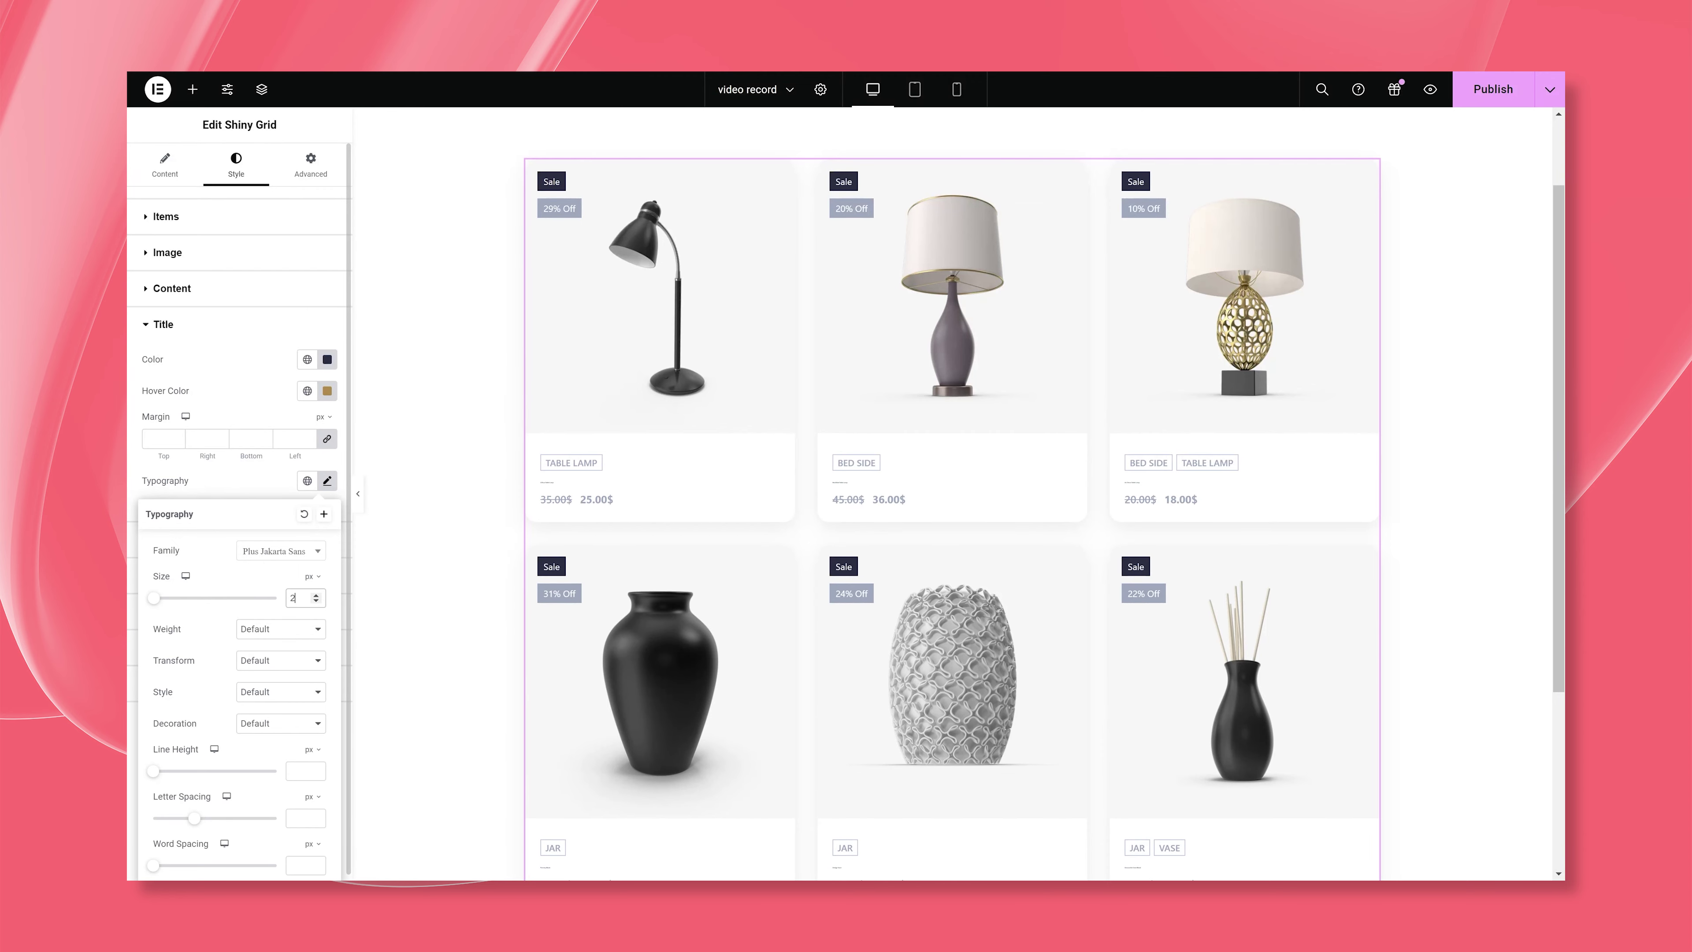
left_click(280, 630)
left_click(273, 520)
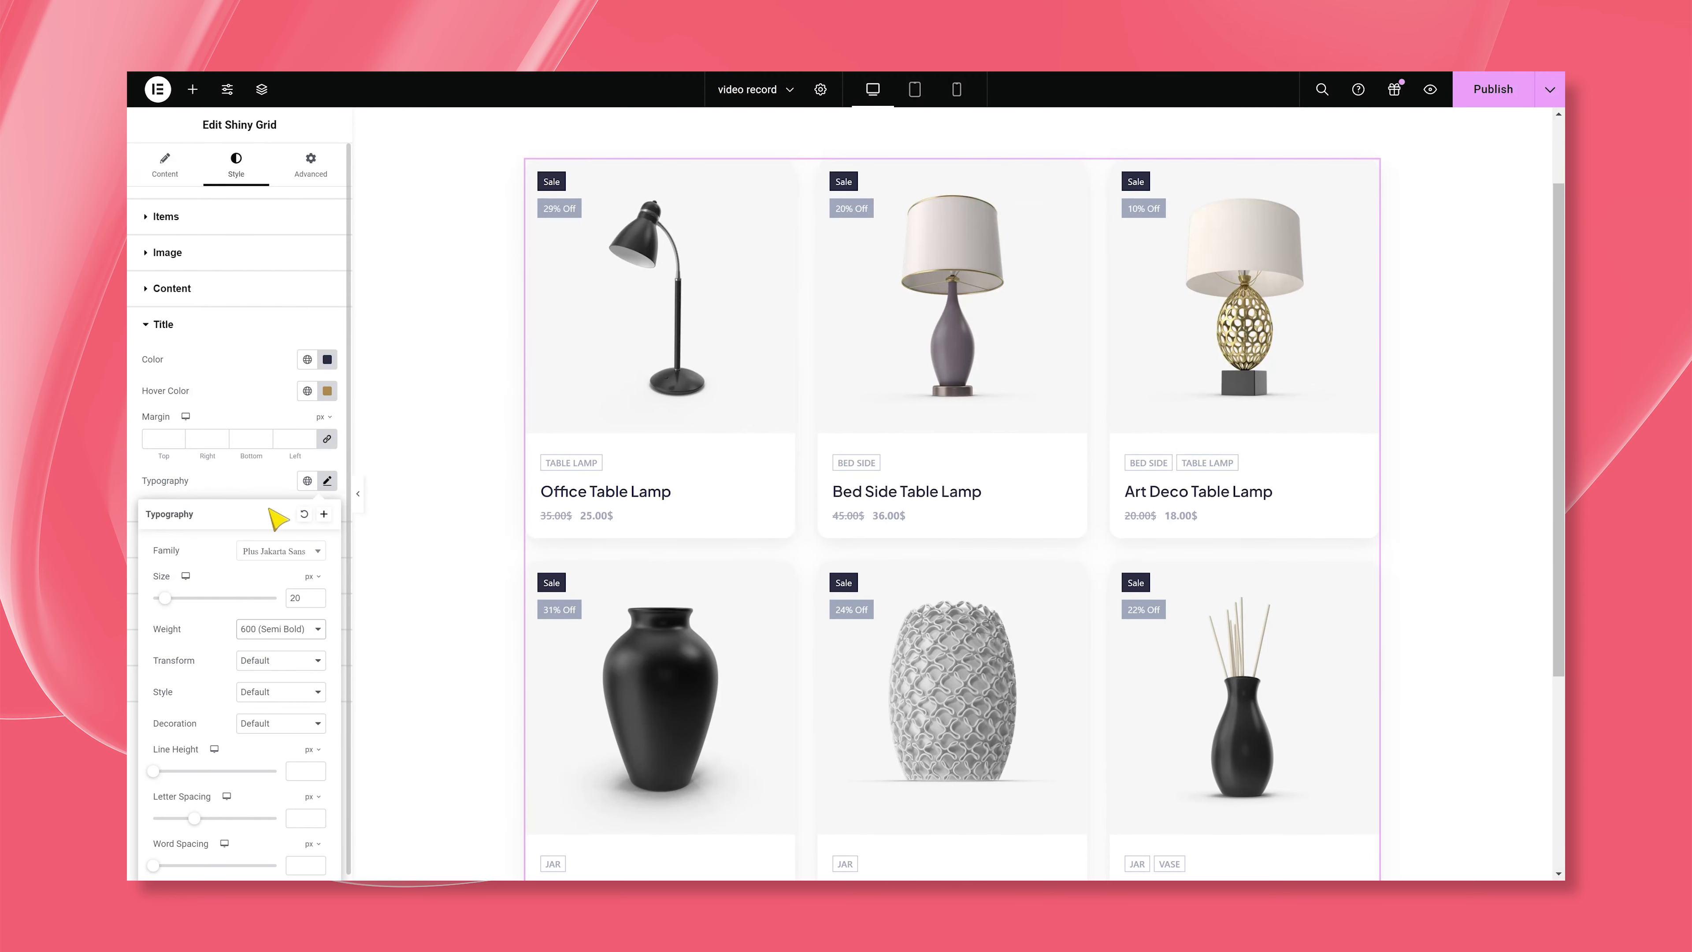
Switch the title's line height unit to em and set the line height to 1.2.
left_click(312, 749)
left_click(311, 773)
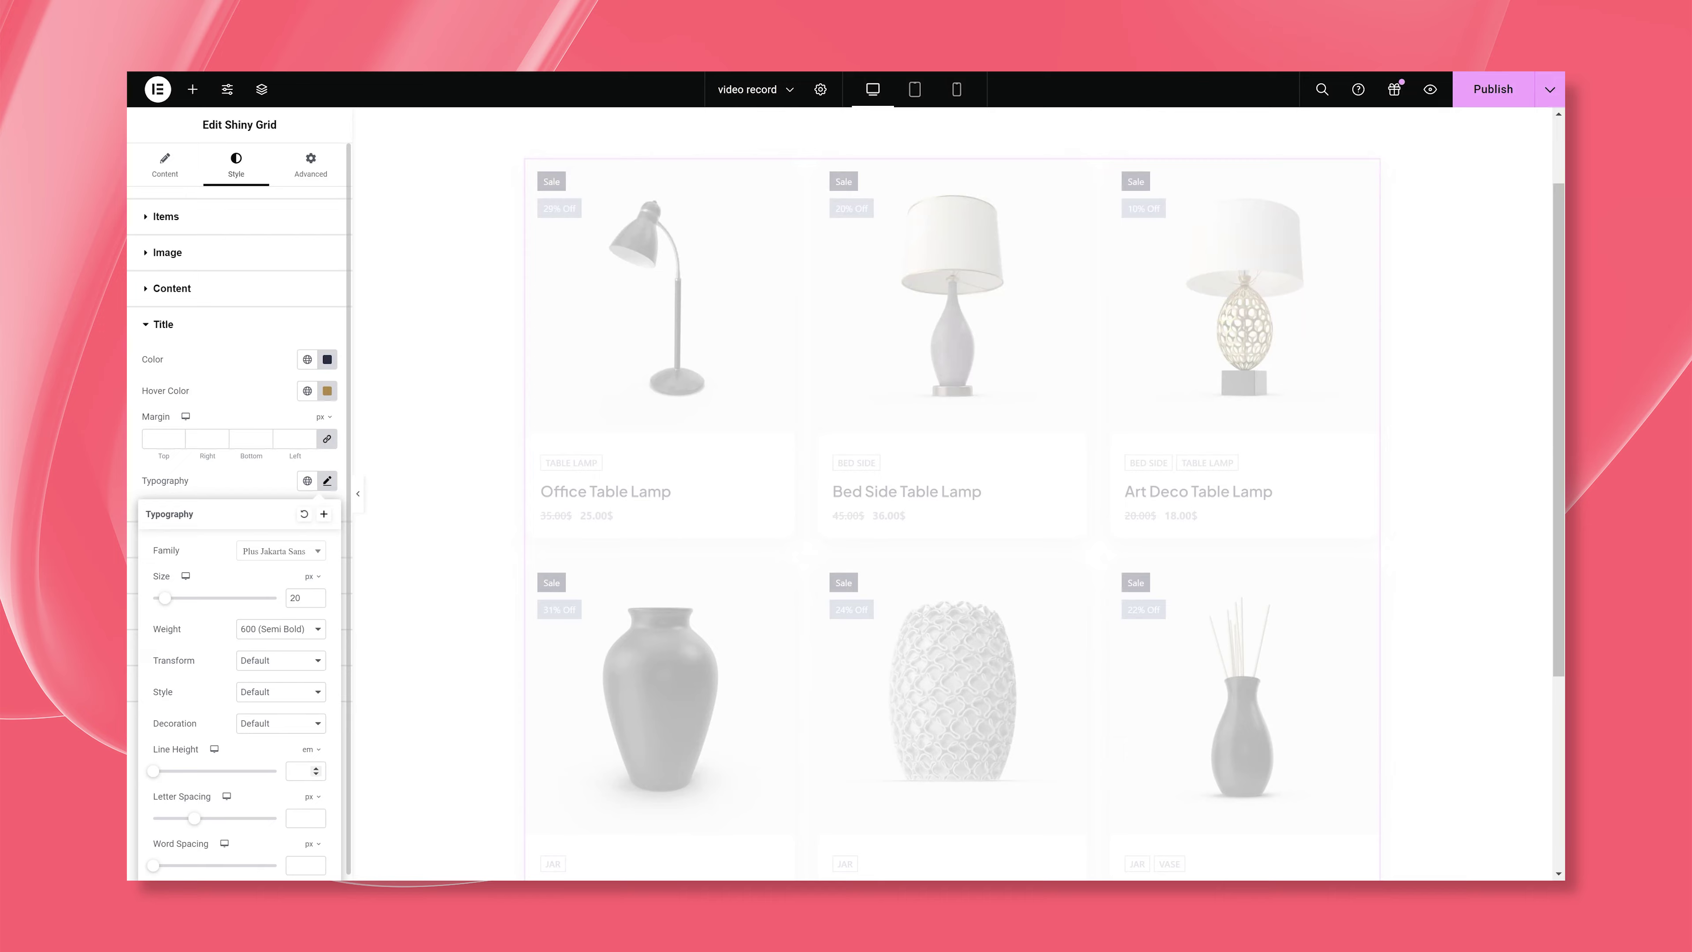
type("1")
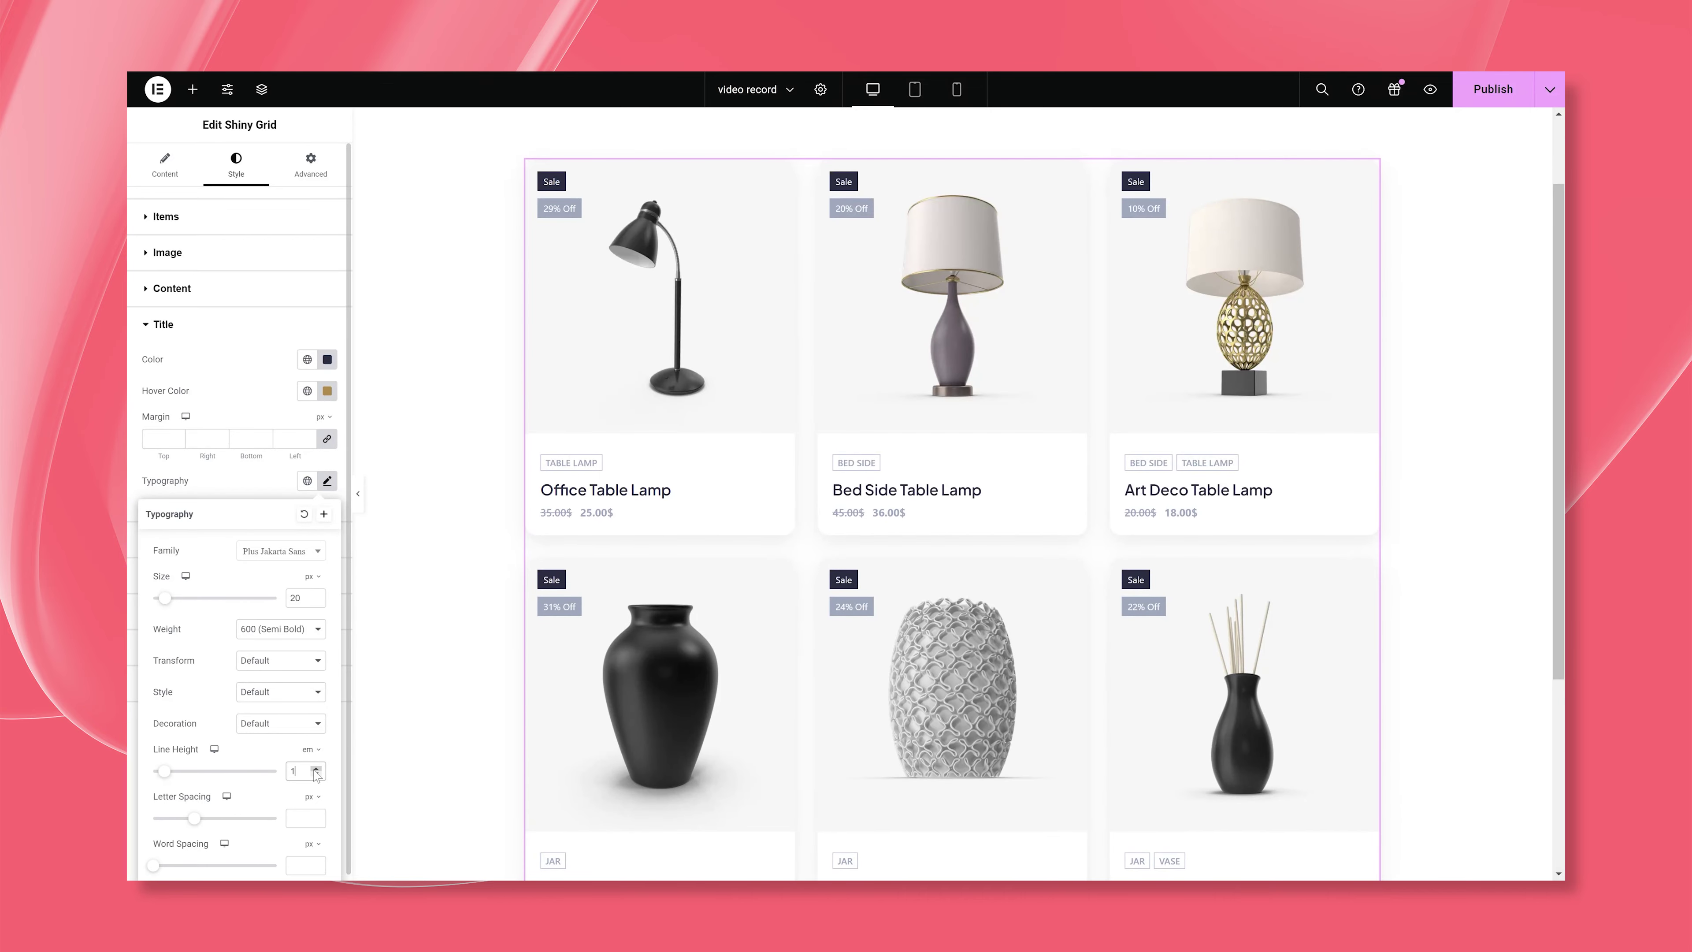
type(".2")
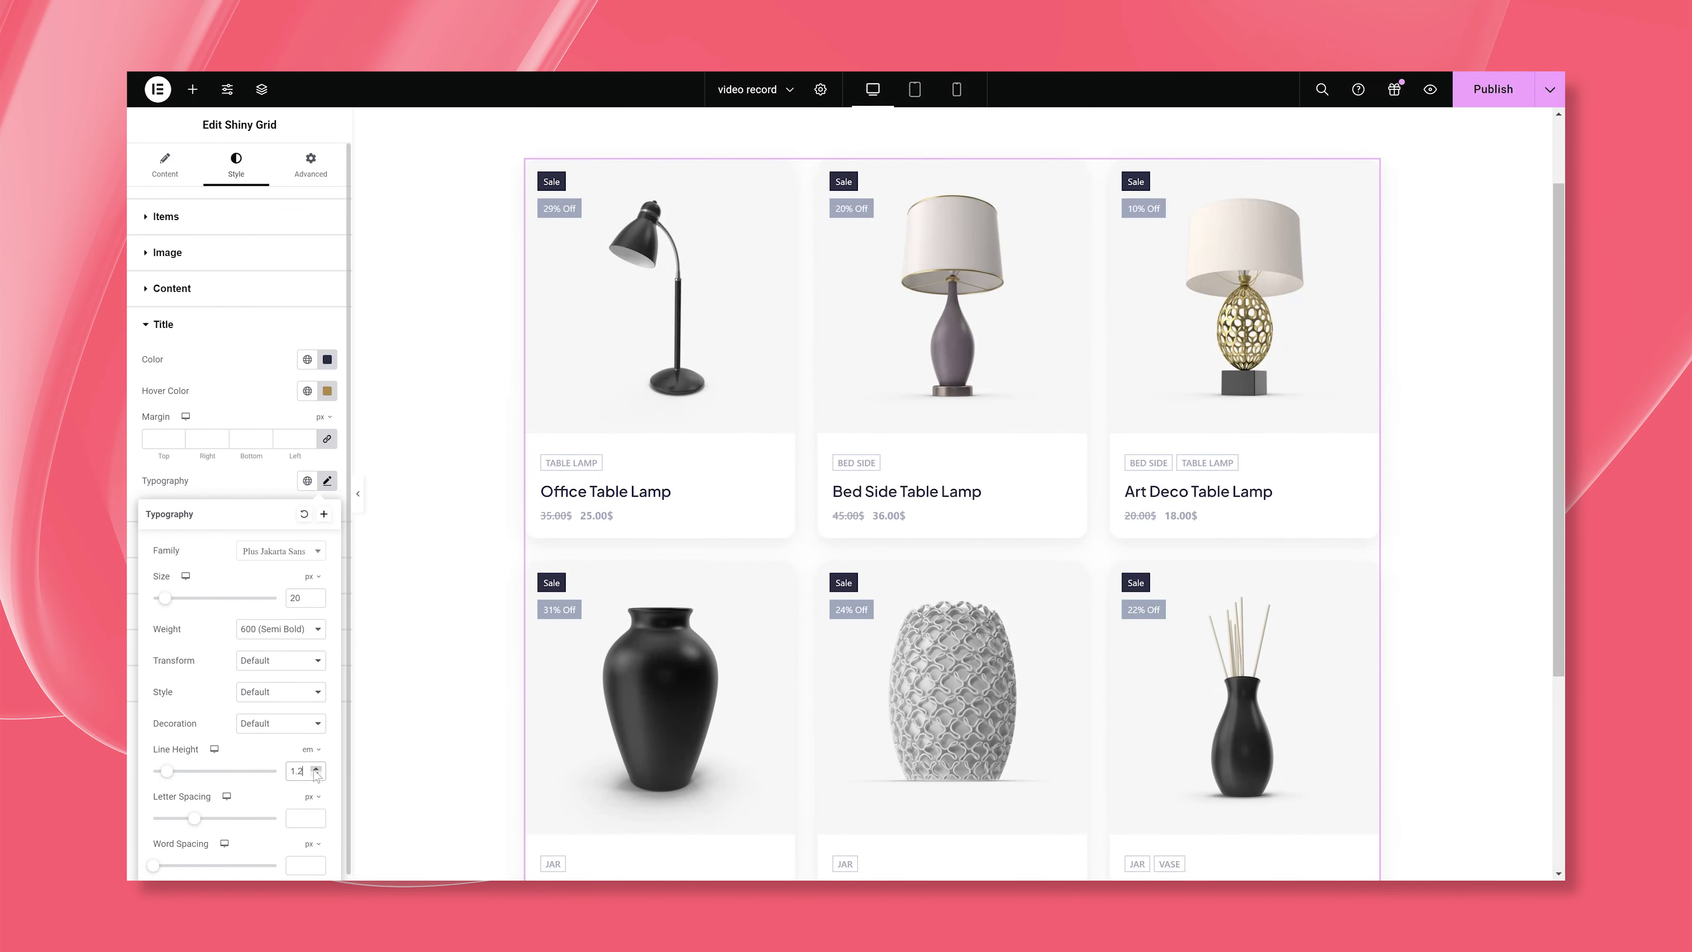
Give the product category labels a classic solid background colored #2B2D42 in their normal state.
left_click(273, 494)
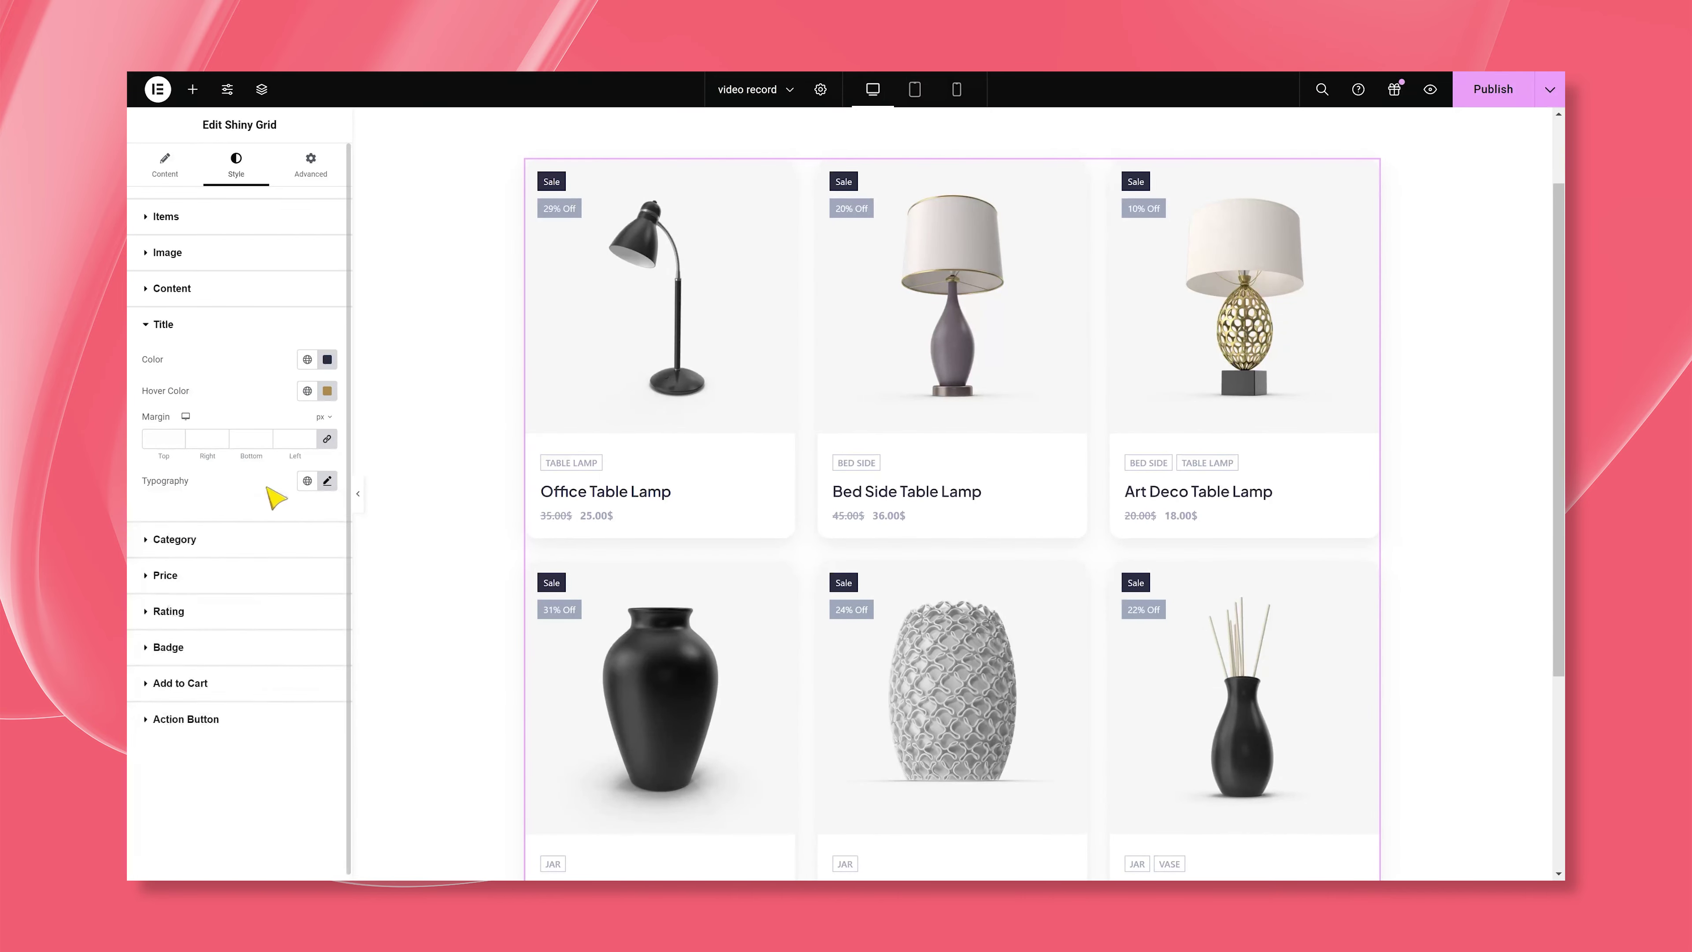
left_click(254, 544)
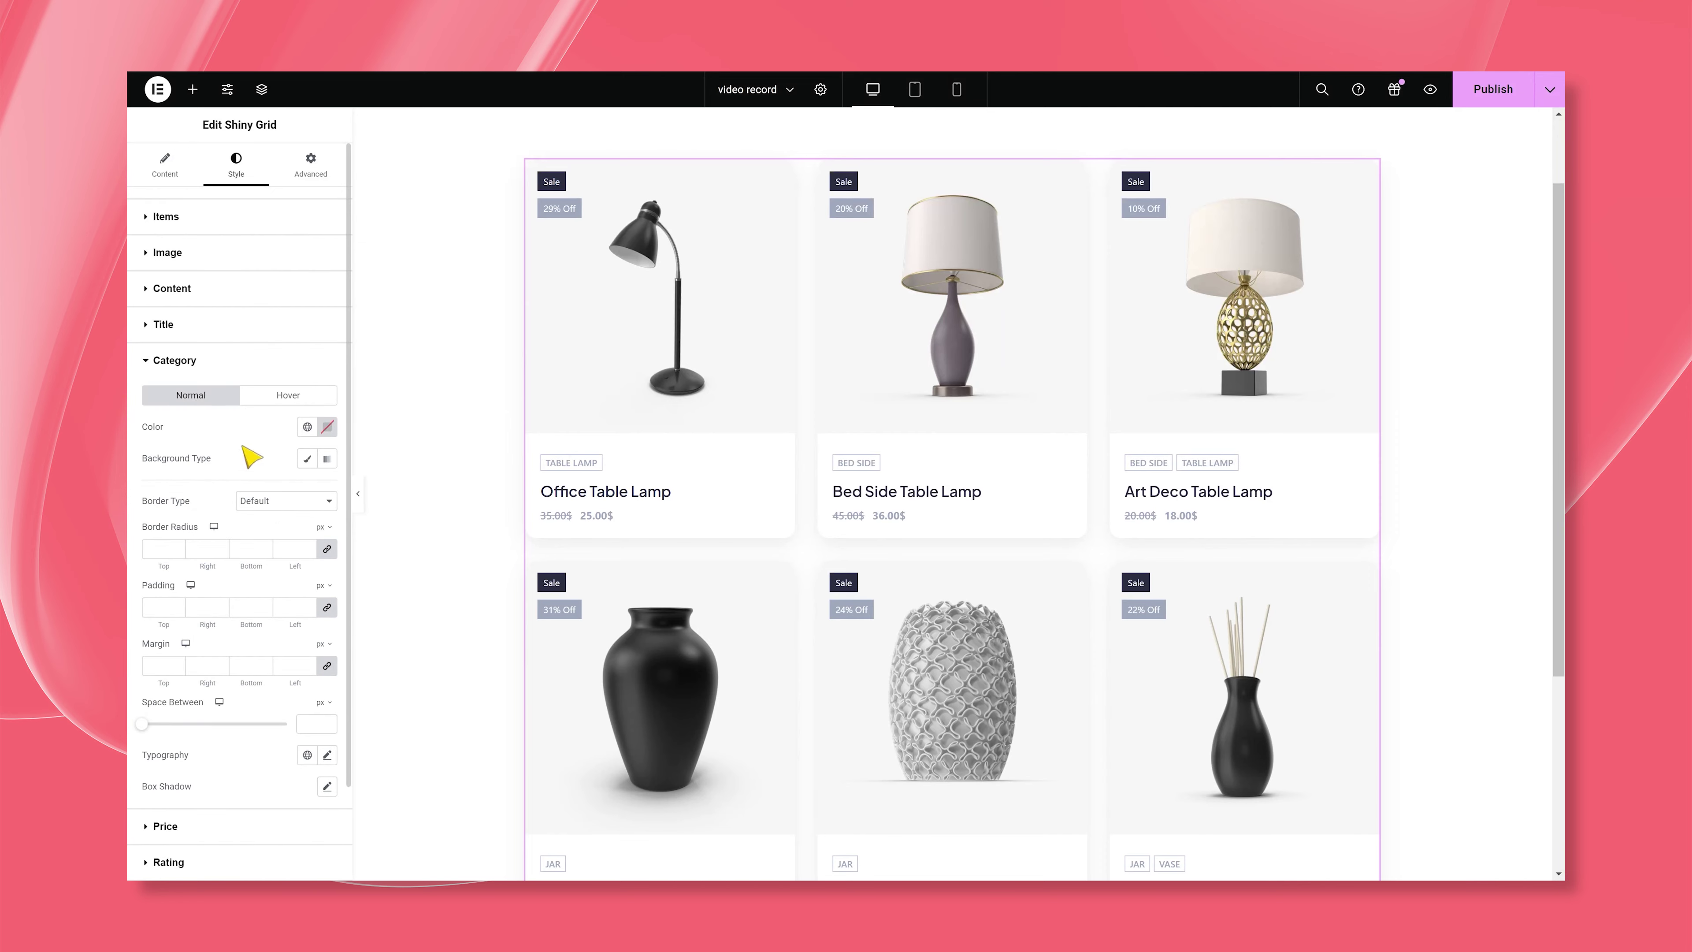
left_click(313, 460)
left_click(327, 489)
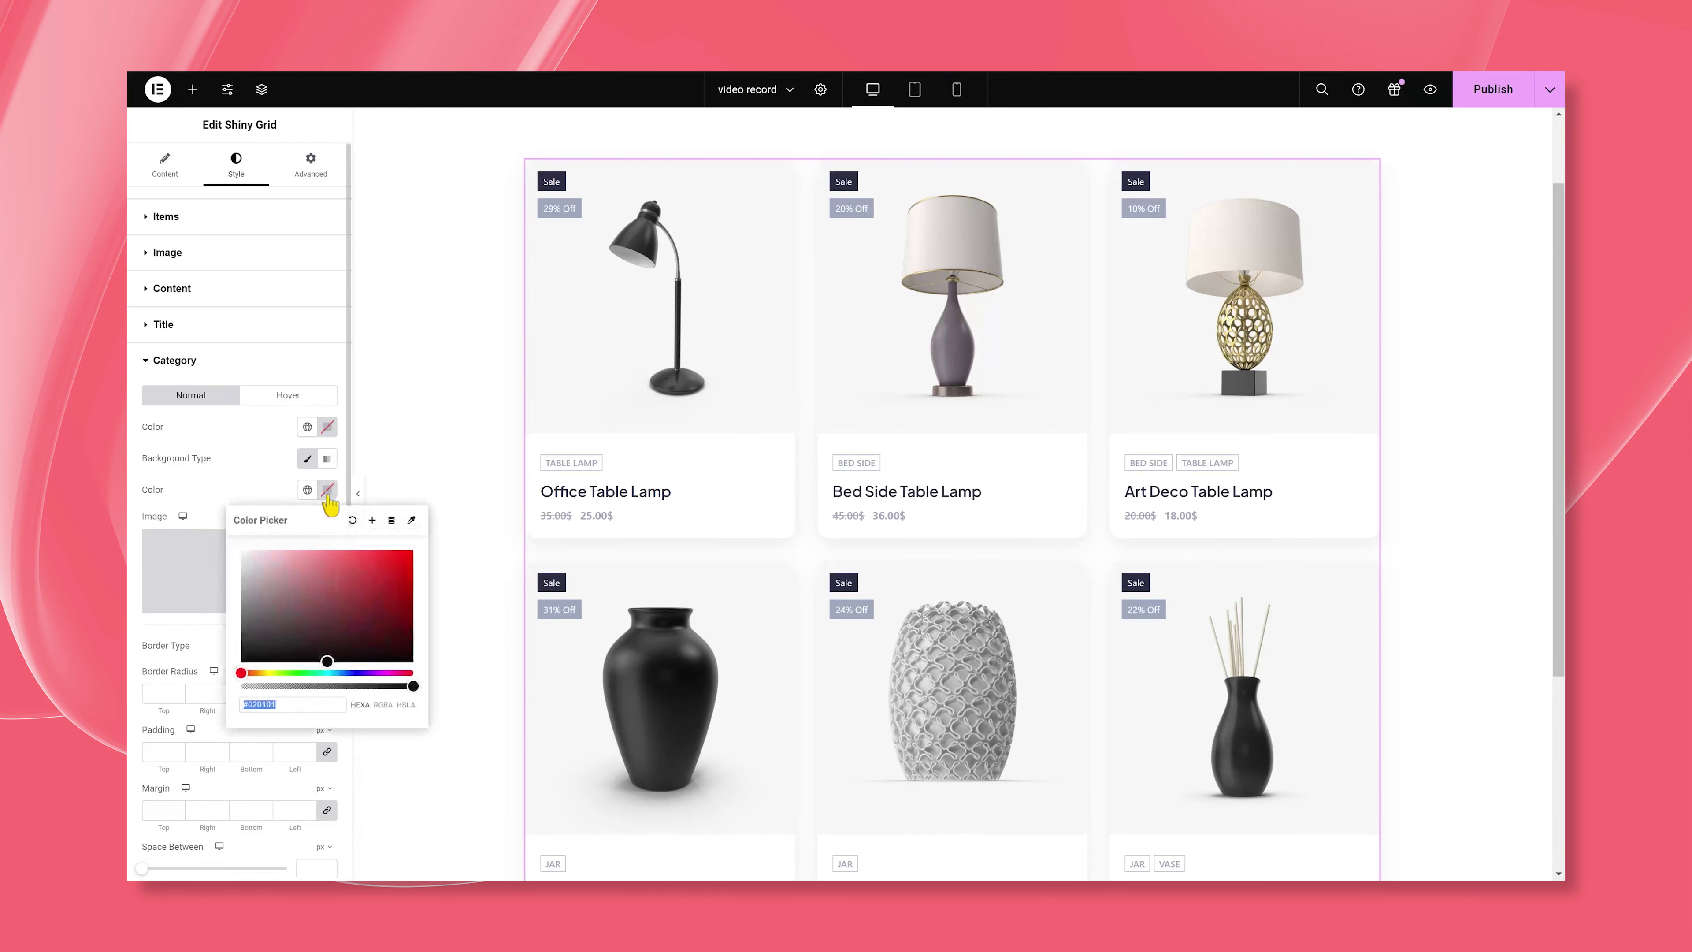
left_click(293, 705)
type("2b2d42")
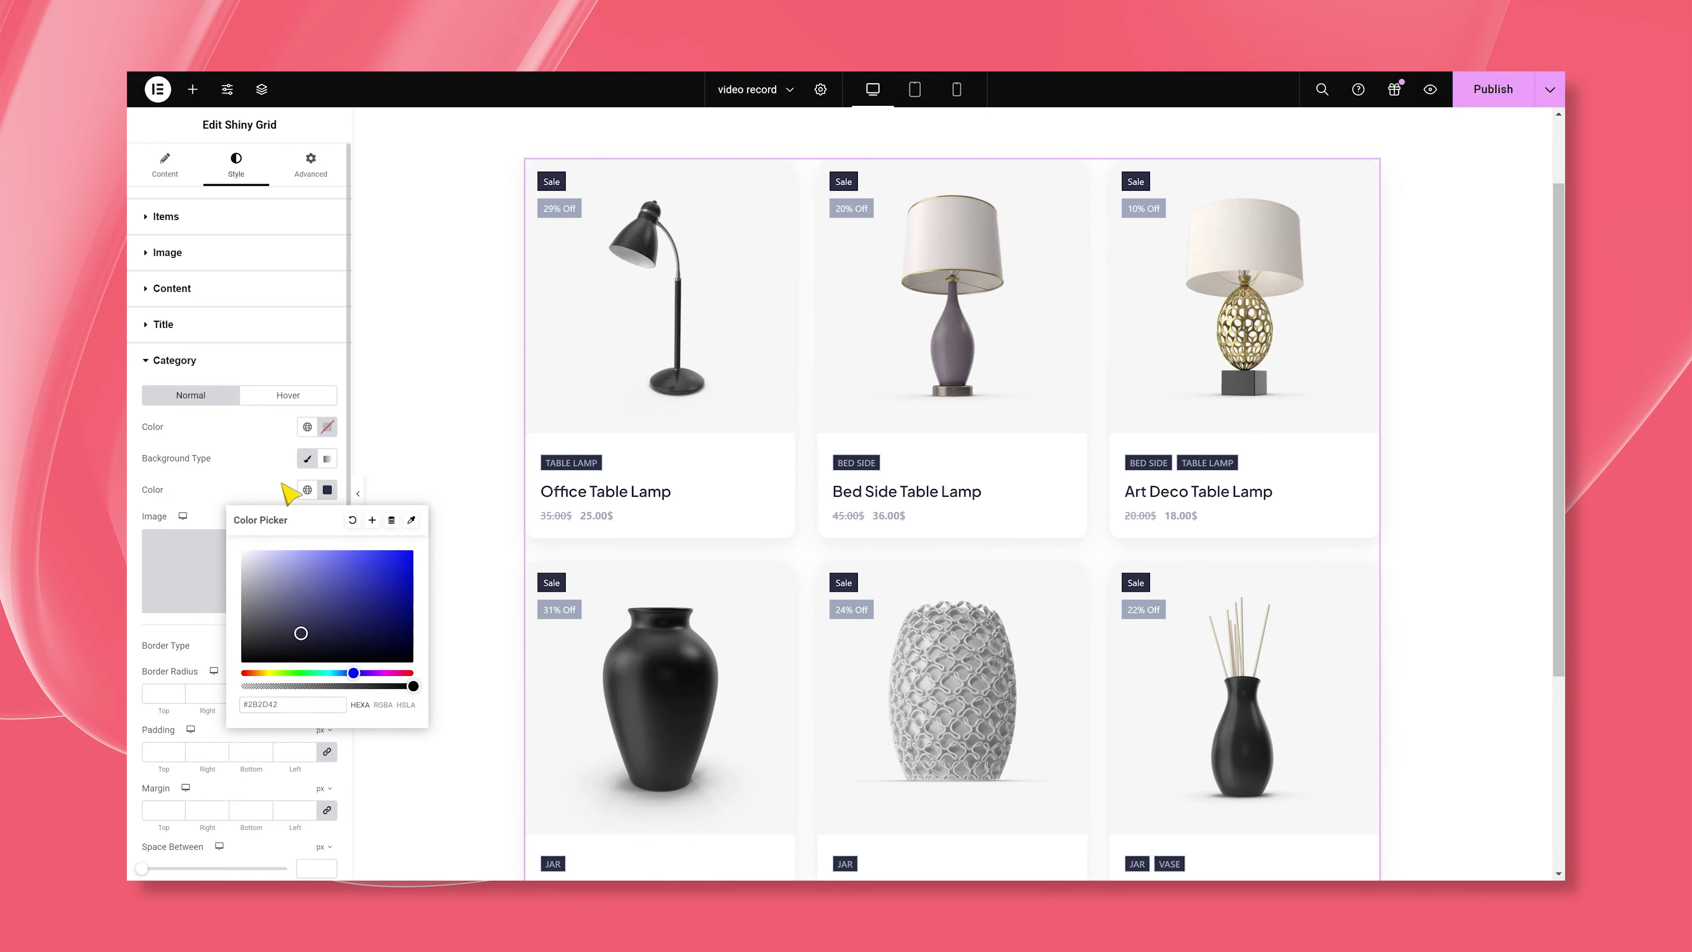
left_click(284, 478)
Set the category labels' normal text color to #FFFFFF.
left_click(323, 432)
left_click_drag(277, 501, 241, 474)
left_click(242, 487)
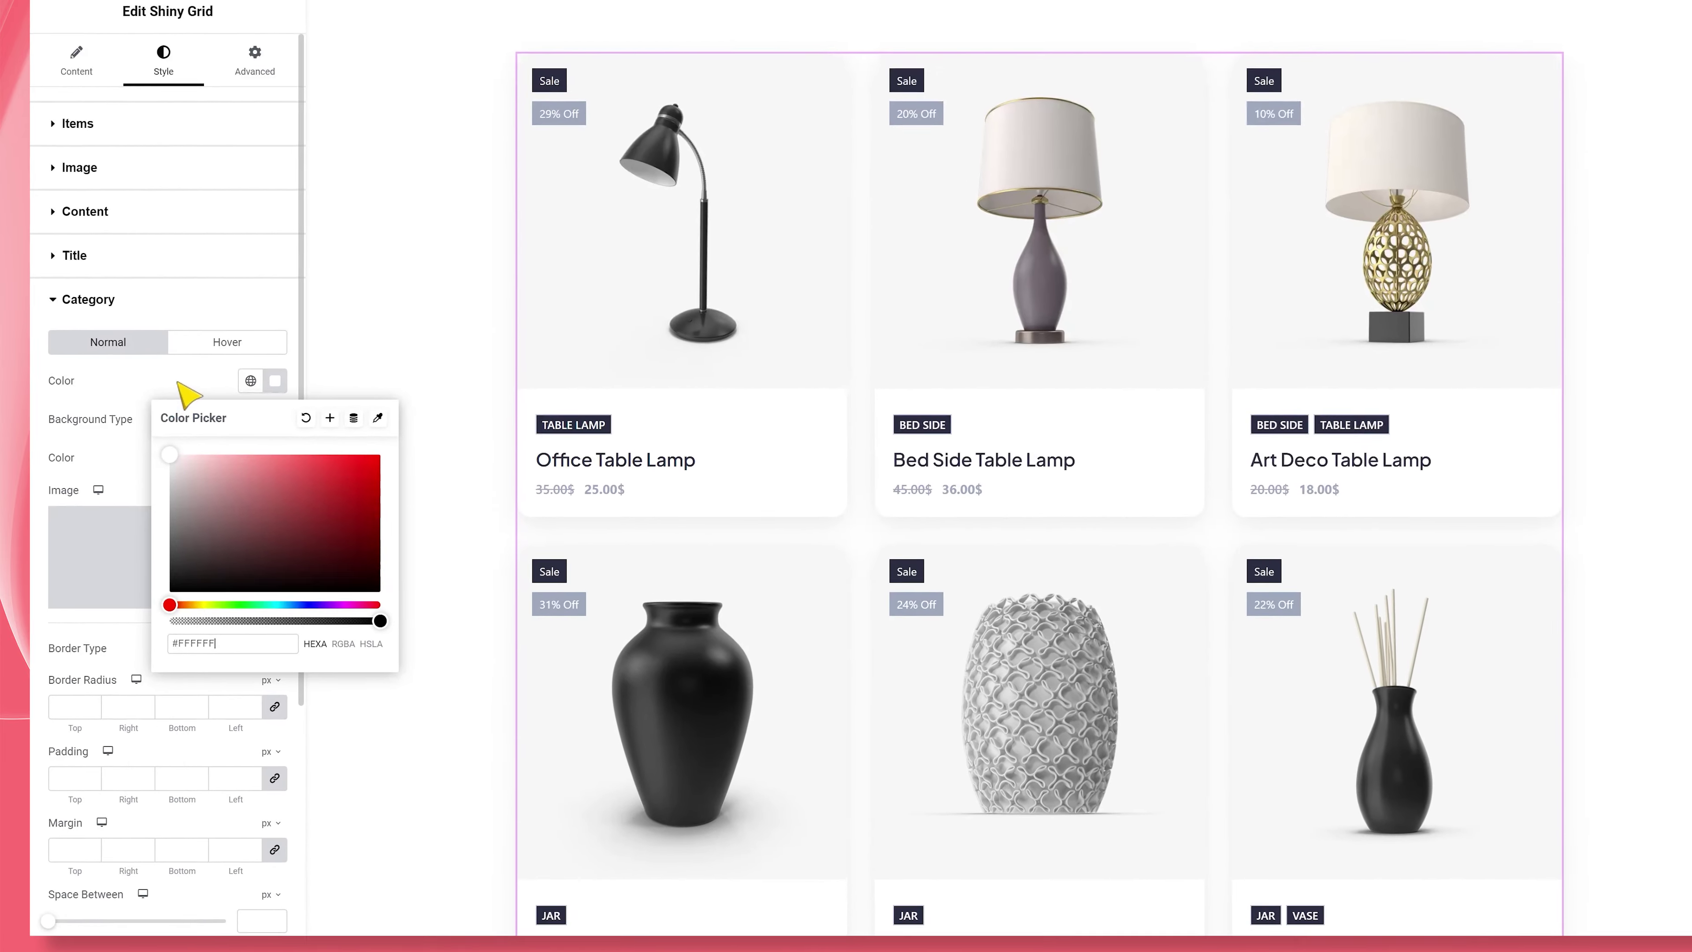
left_click(248, 428)
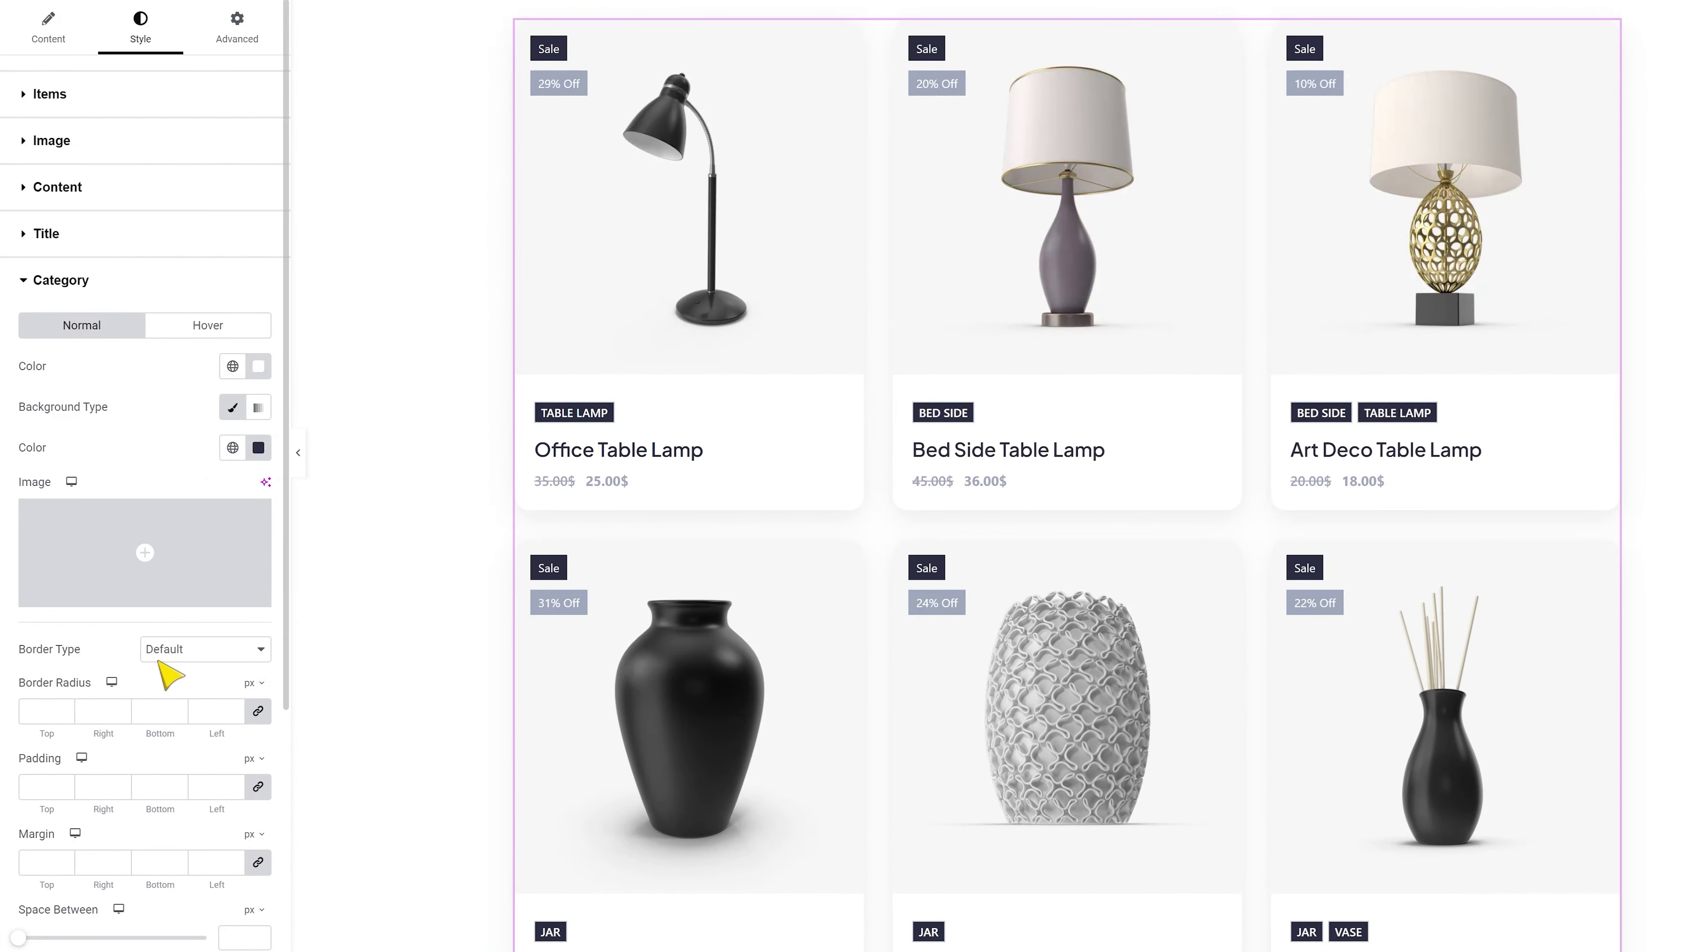
Set the category labels' border type to None and their border radius to 4 px on all corners.
left_click(174, 655)
left_click(177, 698)
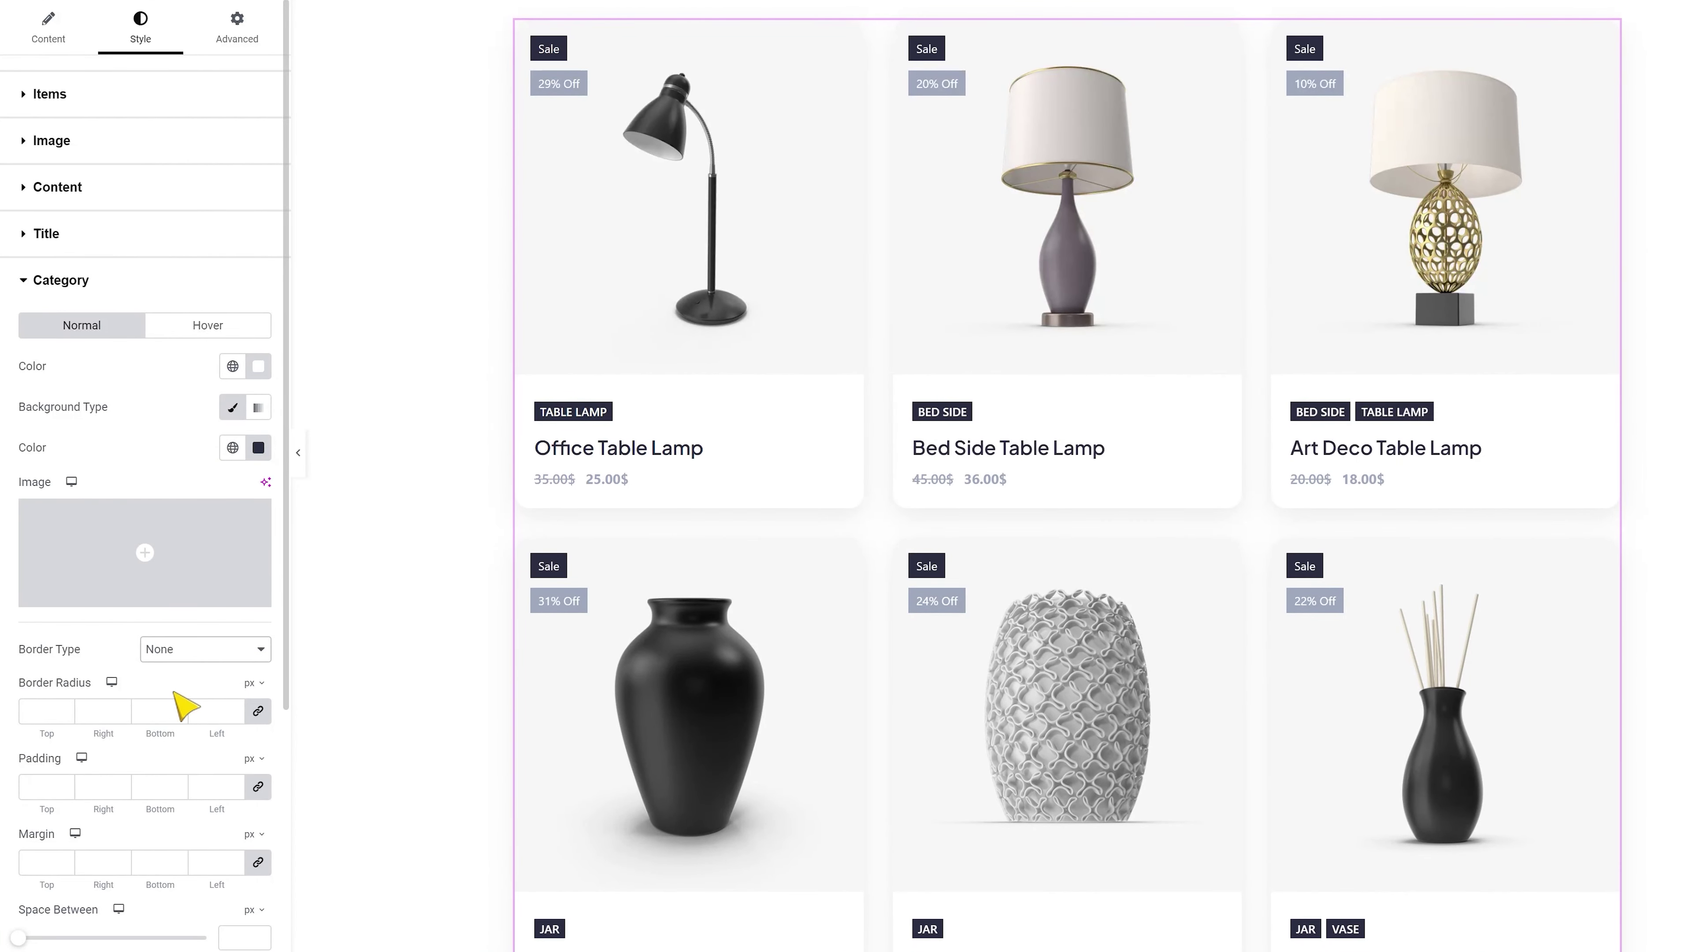
left_click(53, 711)
type("4")
Set the category labels' padding to 8 px at top and bottom and 12 px at right and left.
left_click(34, 793)
type("8")
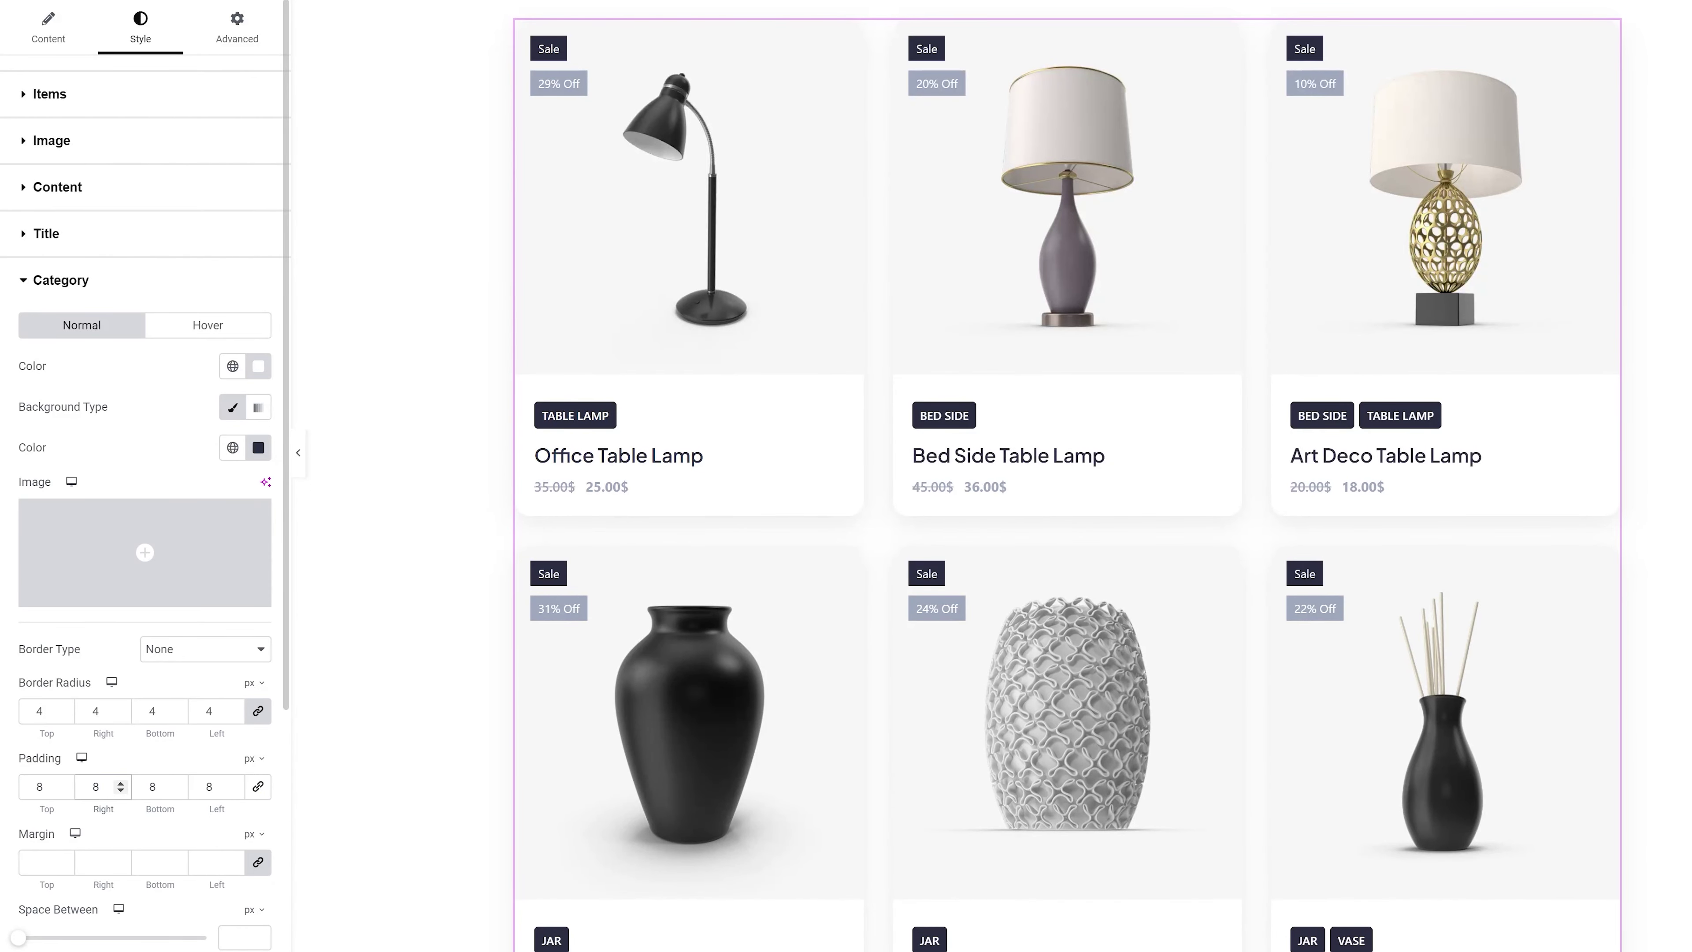
type("12")
key("Tab")
key("Tab")
type("12")
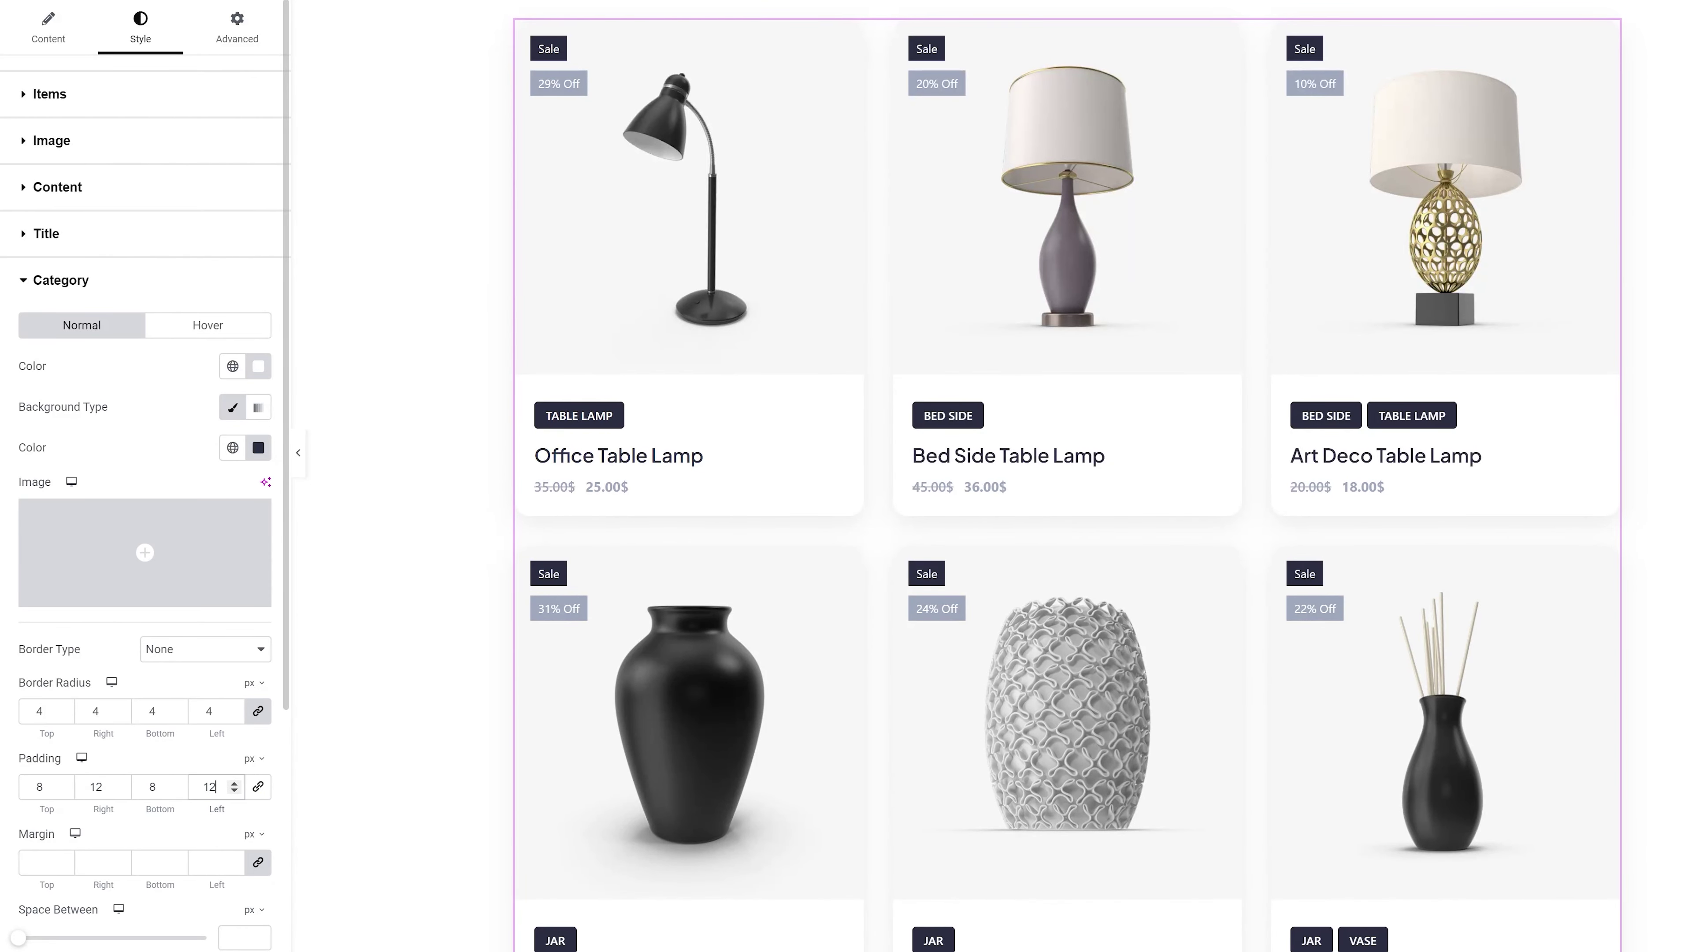
Set the space between the category labels to 10 px.
scroll(253, 793, "down", 2)
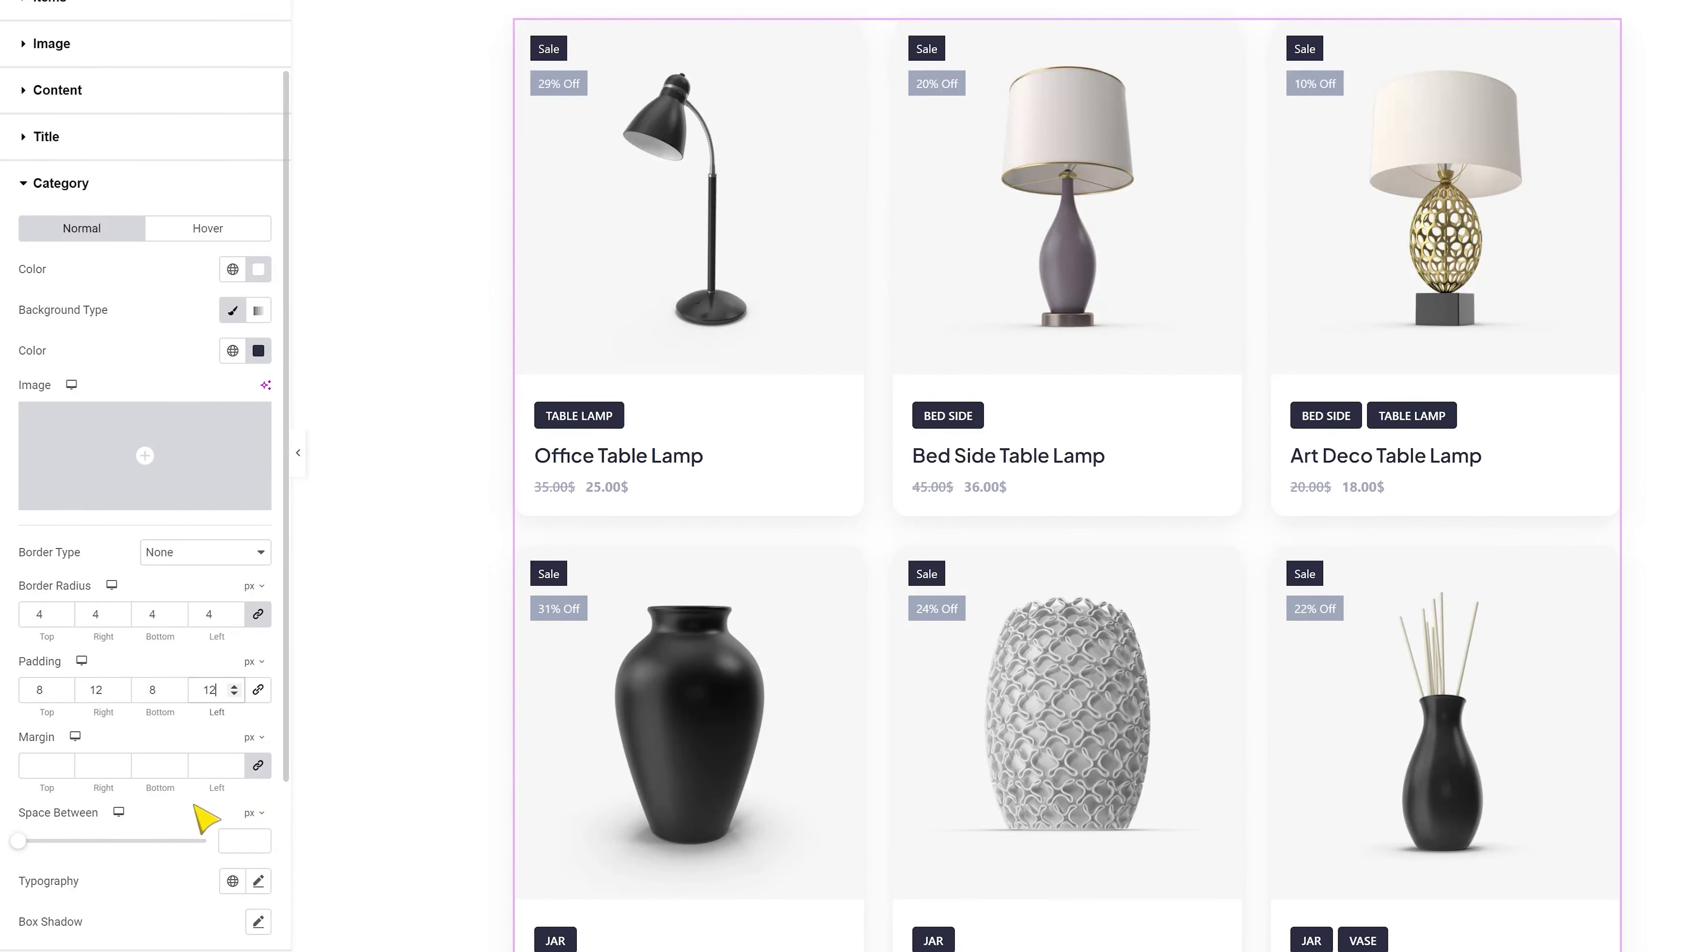
scroll(201, 816, "down", 2)
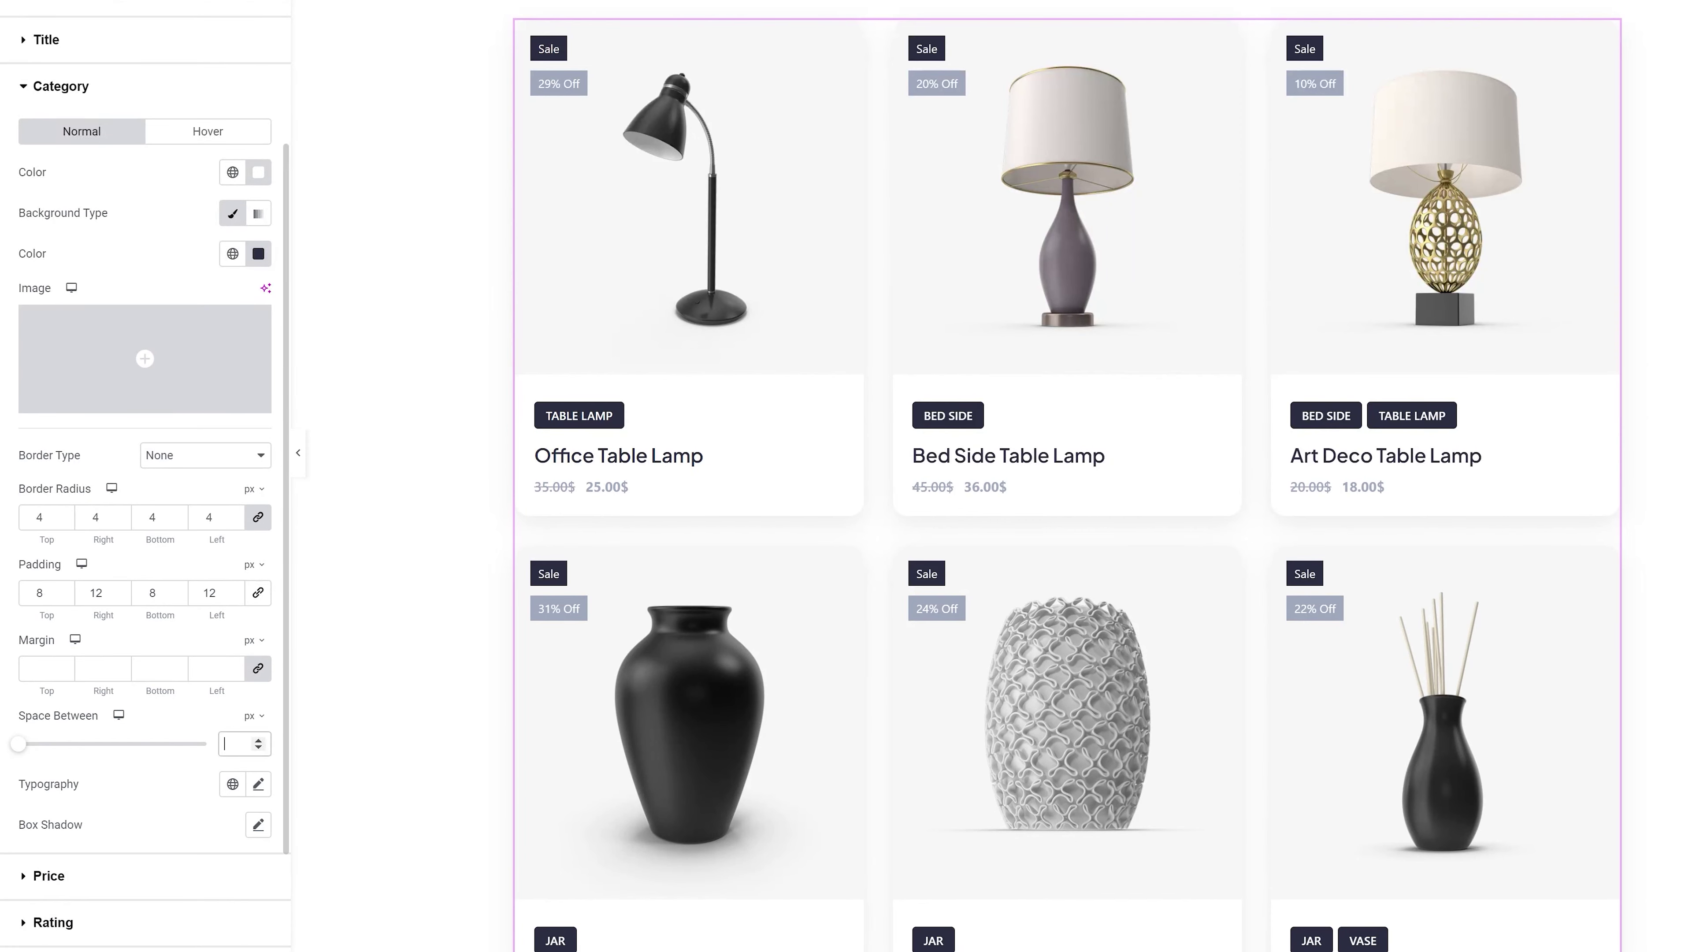
type("10")
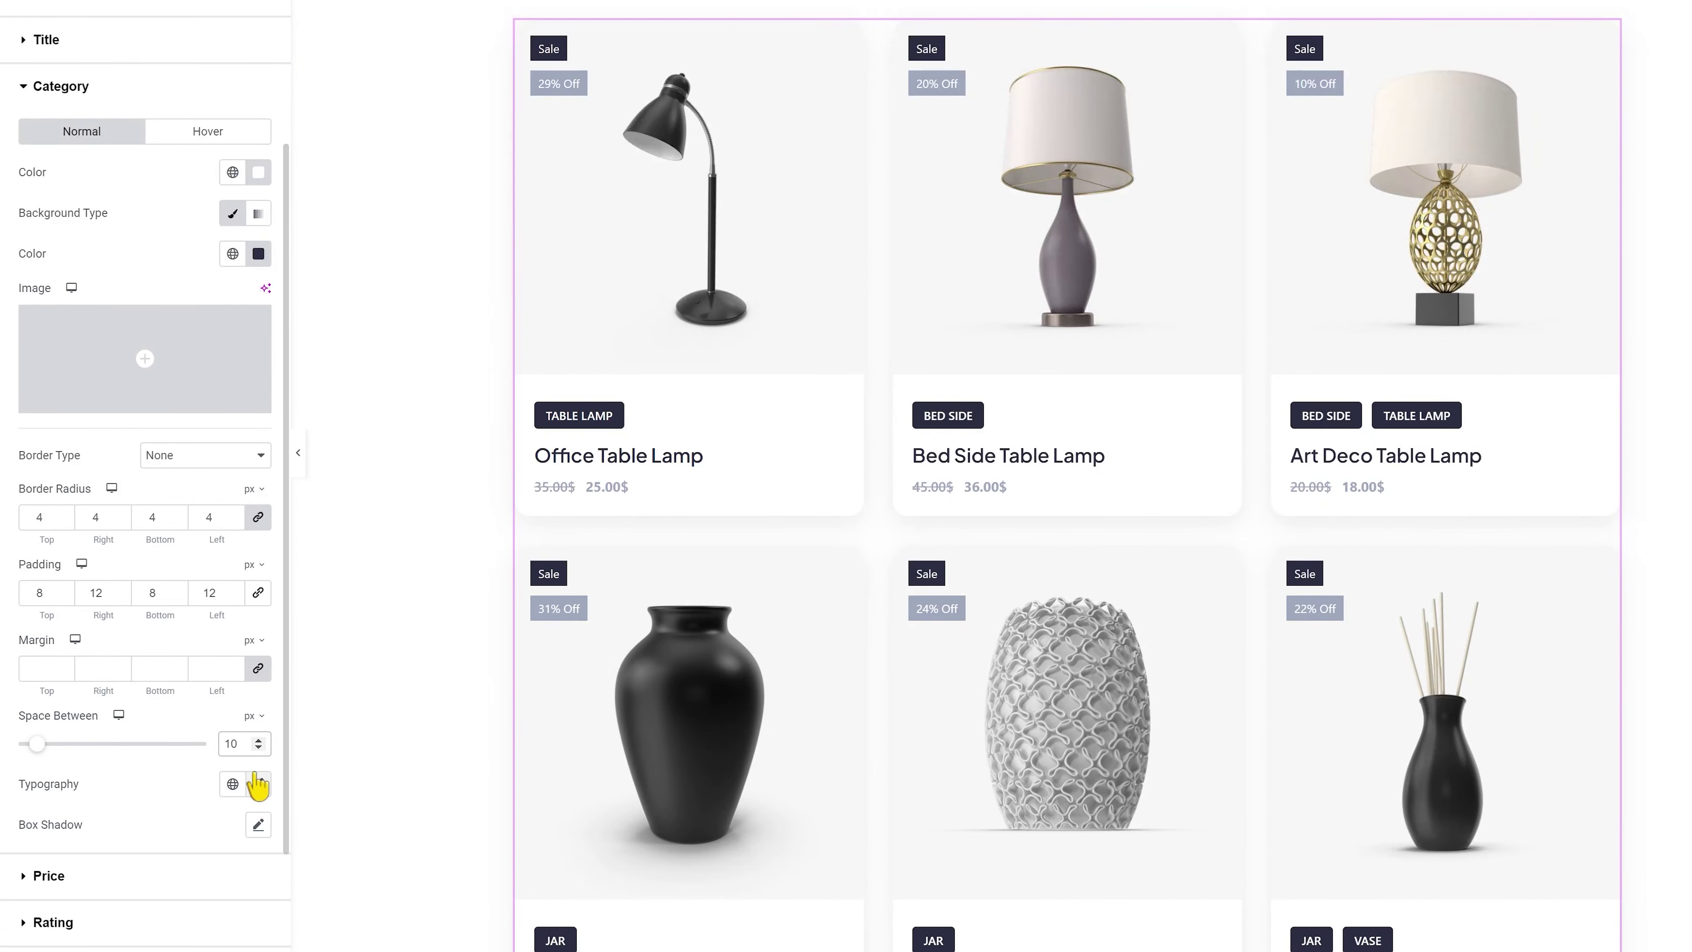
Set the category typography to Plus Jakarta Sans, size 12 px, weight 500 (Medium).
left_click(258, 785)
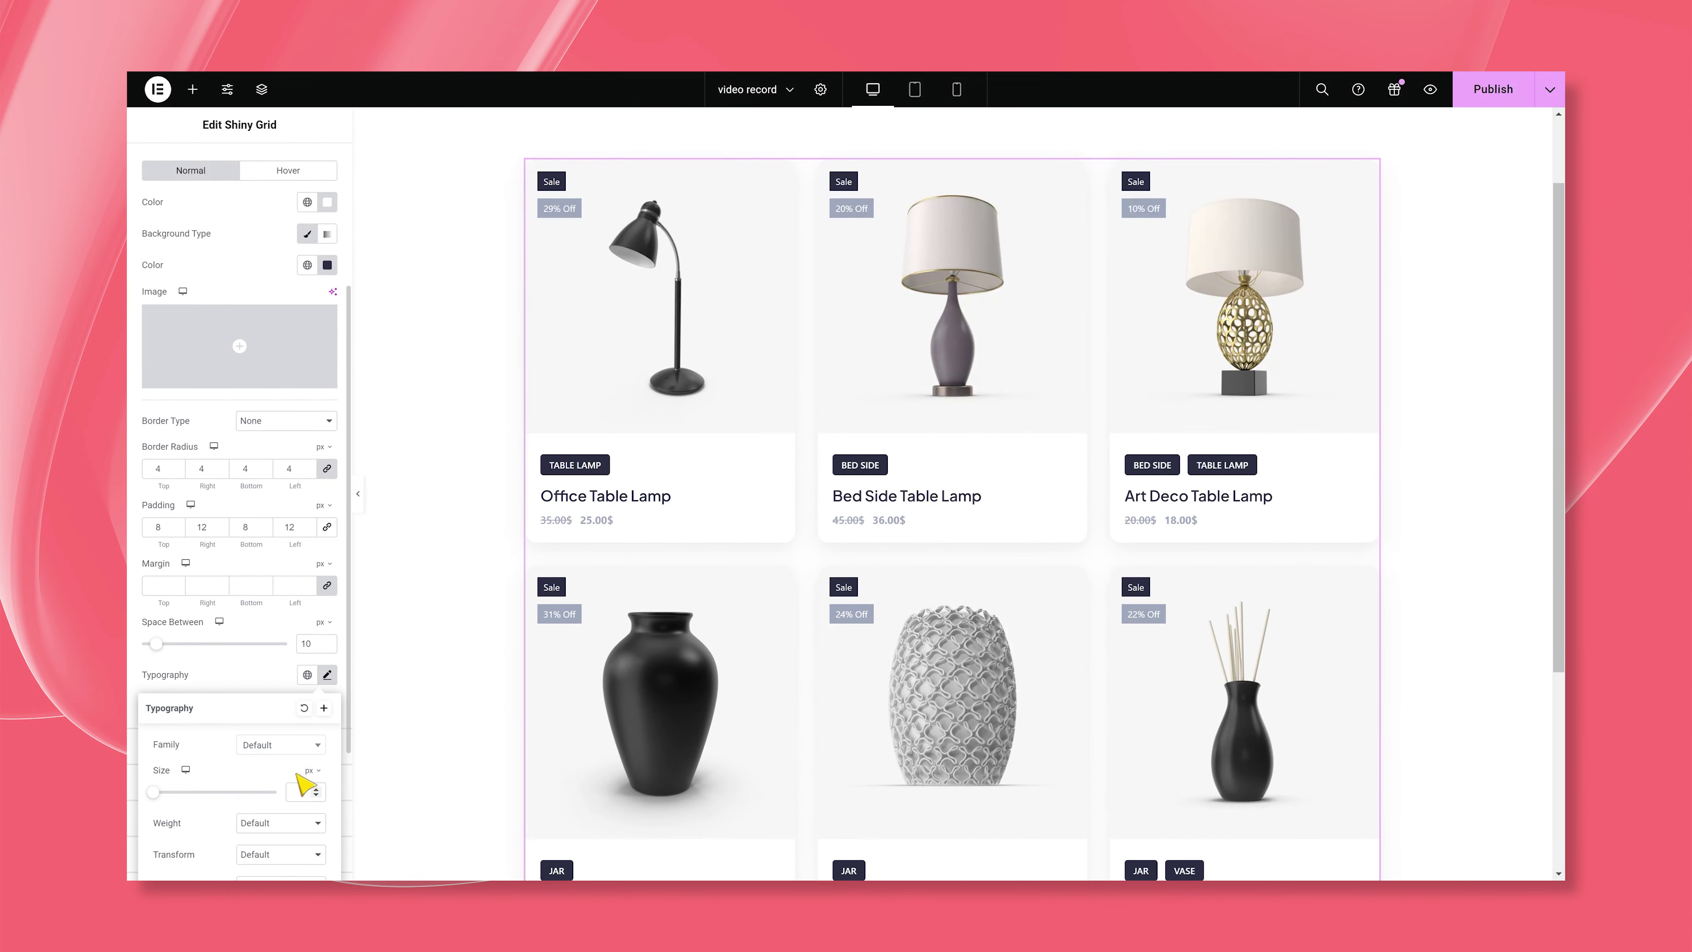
left_click(280, 744)
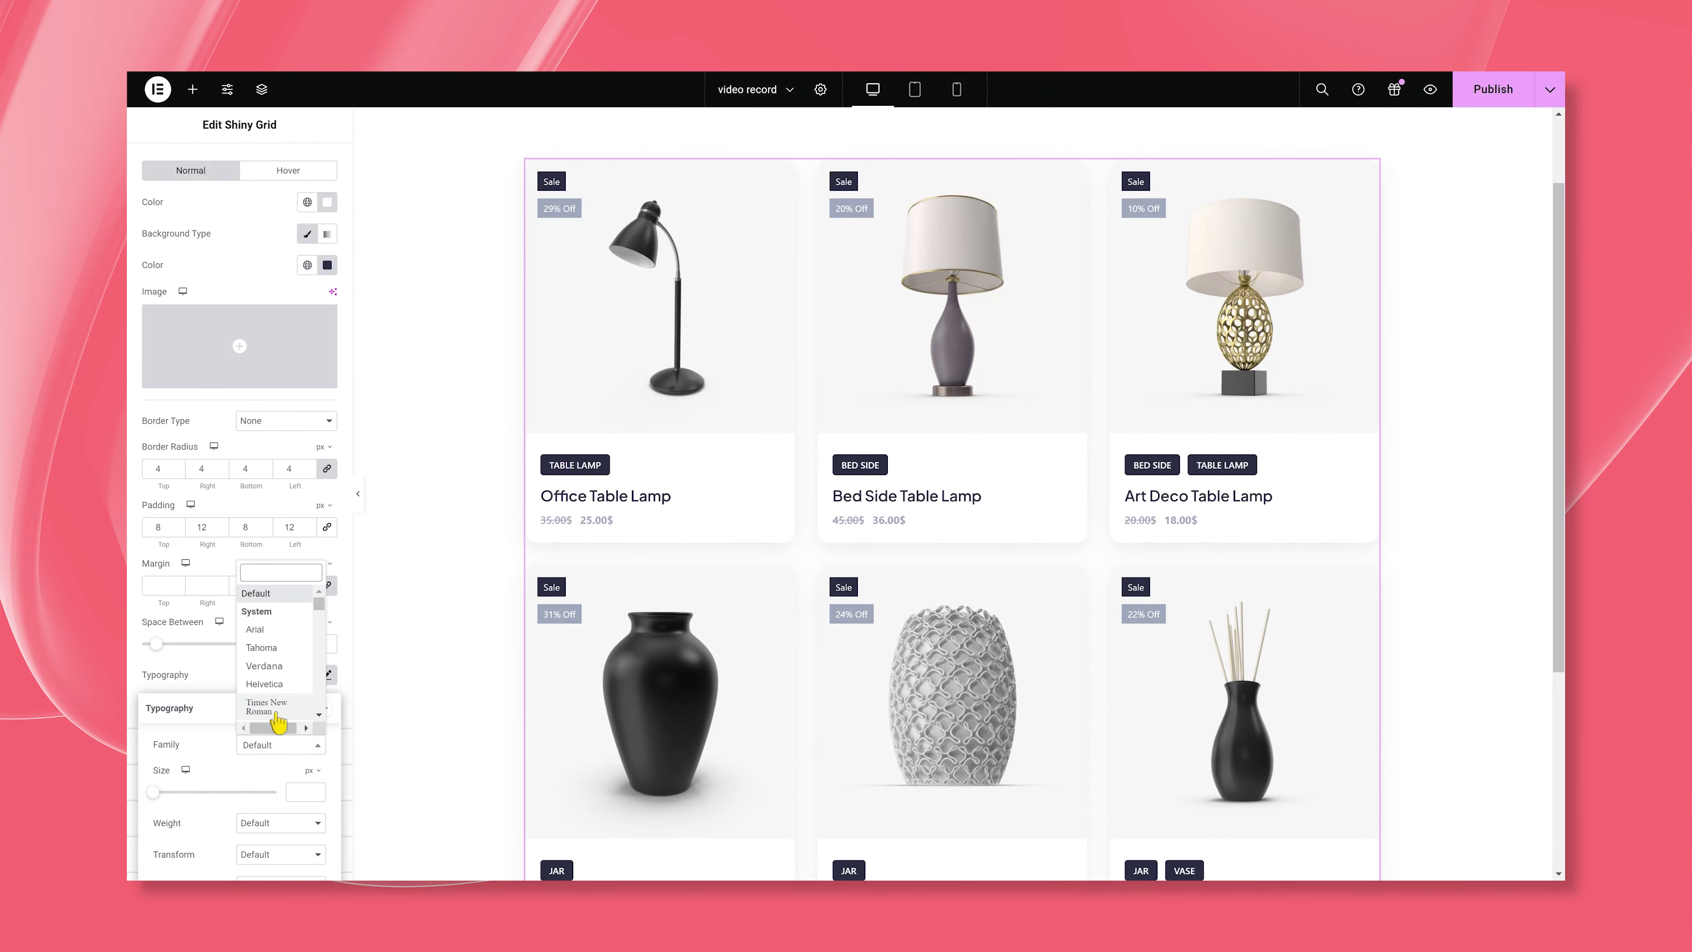
type("plus jaka")
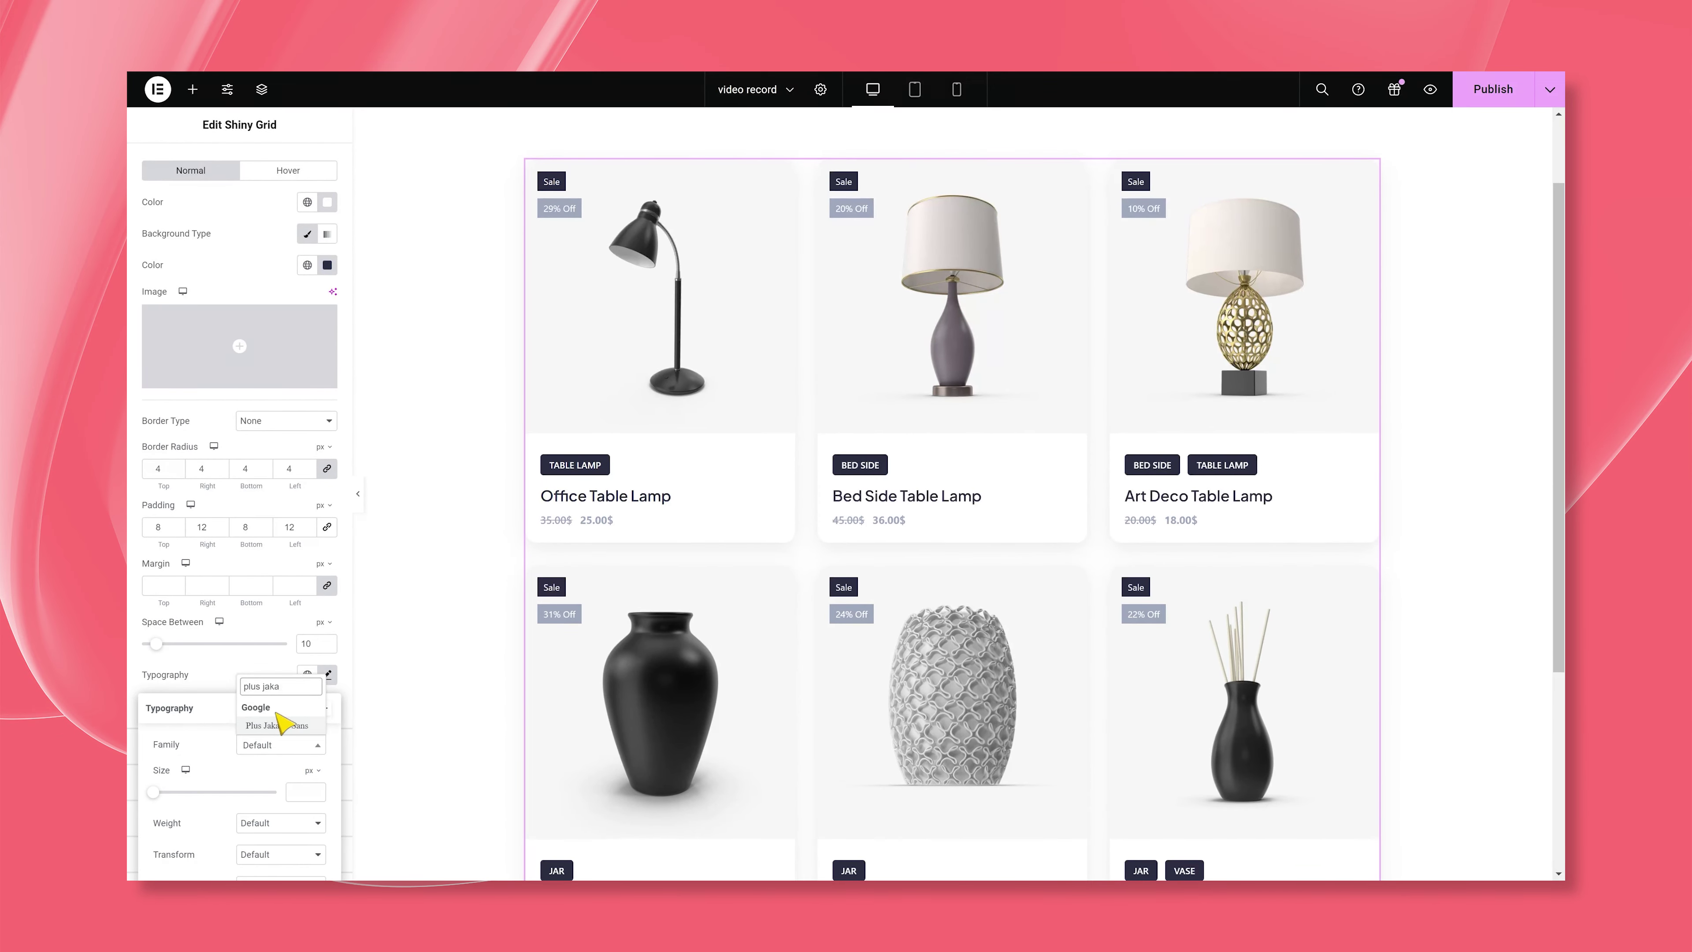
left_click(287, 726)
type("12")
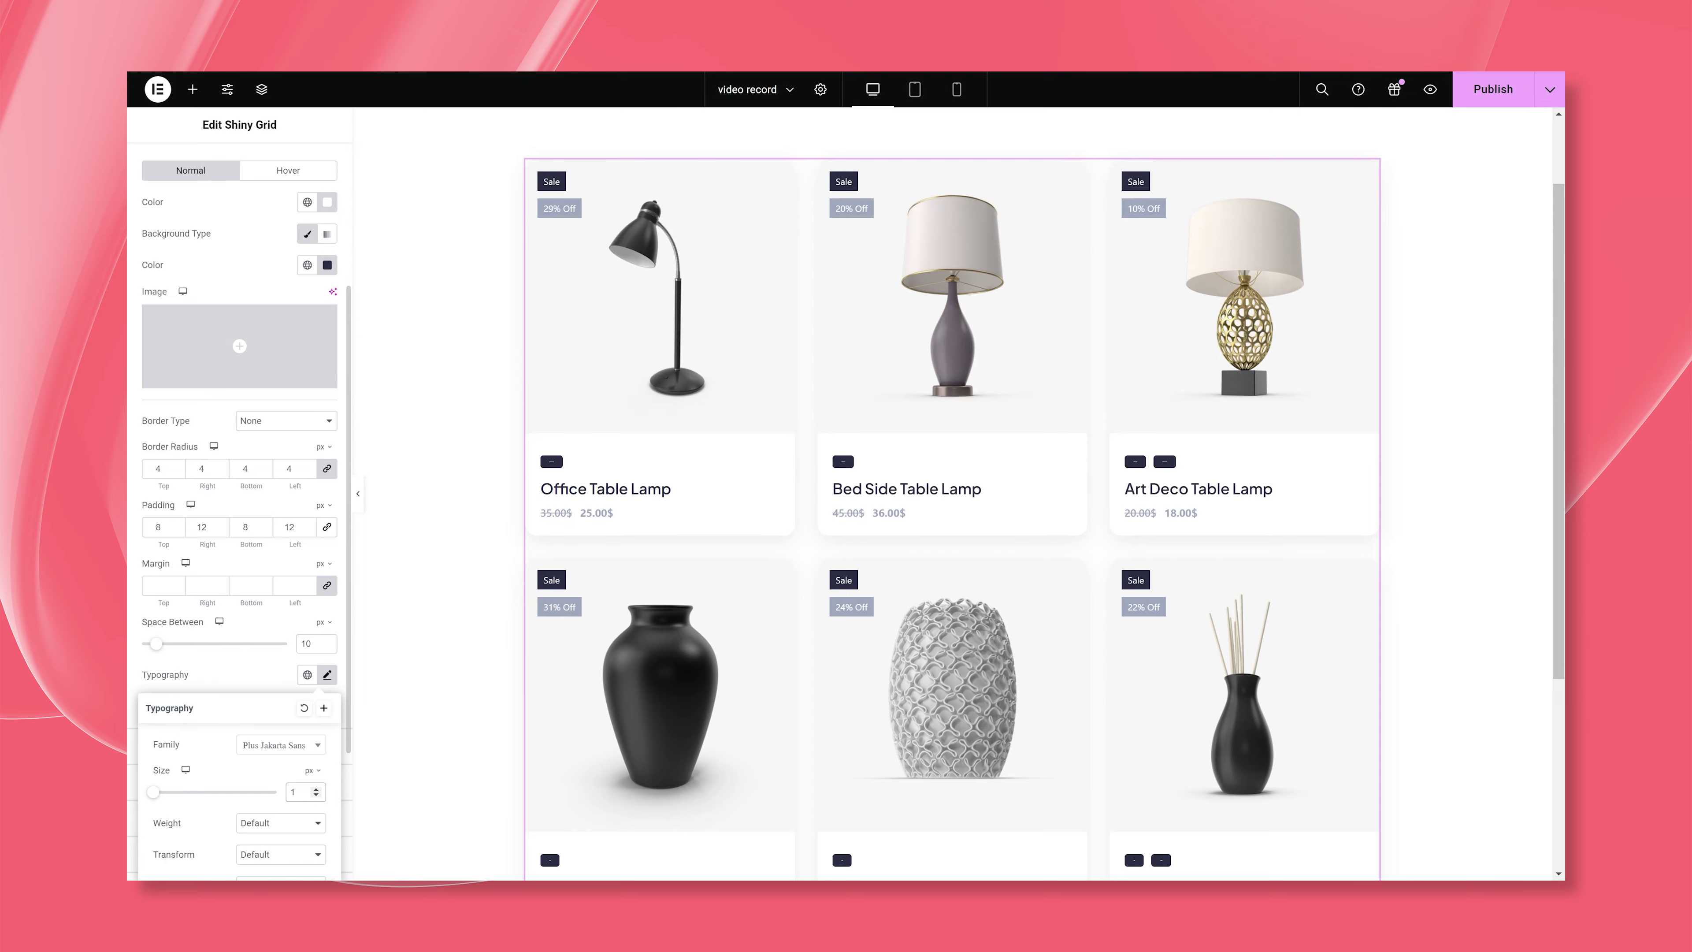
left_click(296, 822)
left_click(267, 681)
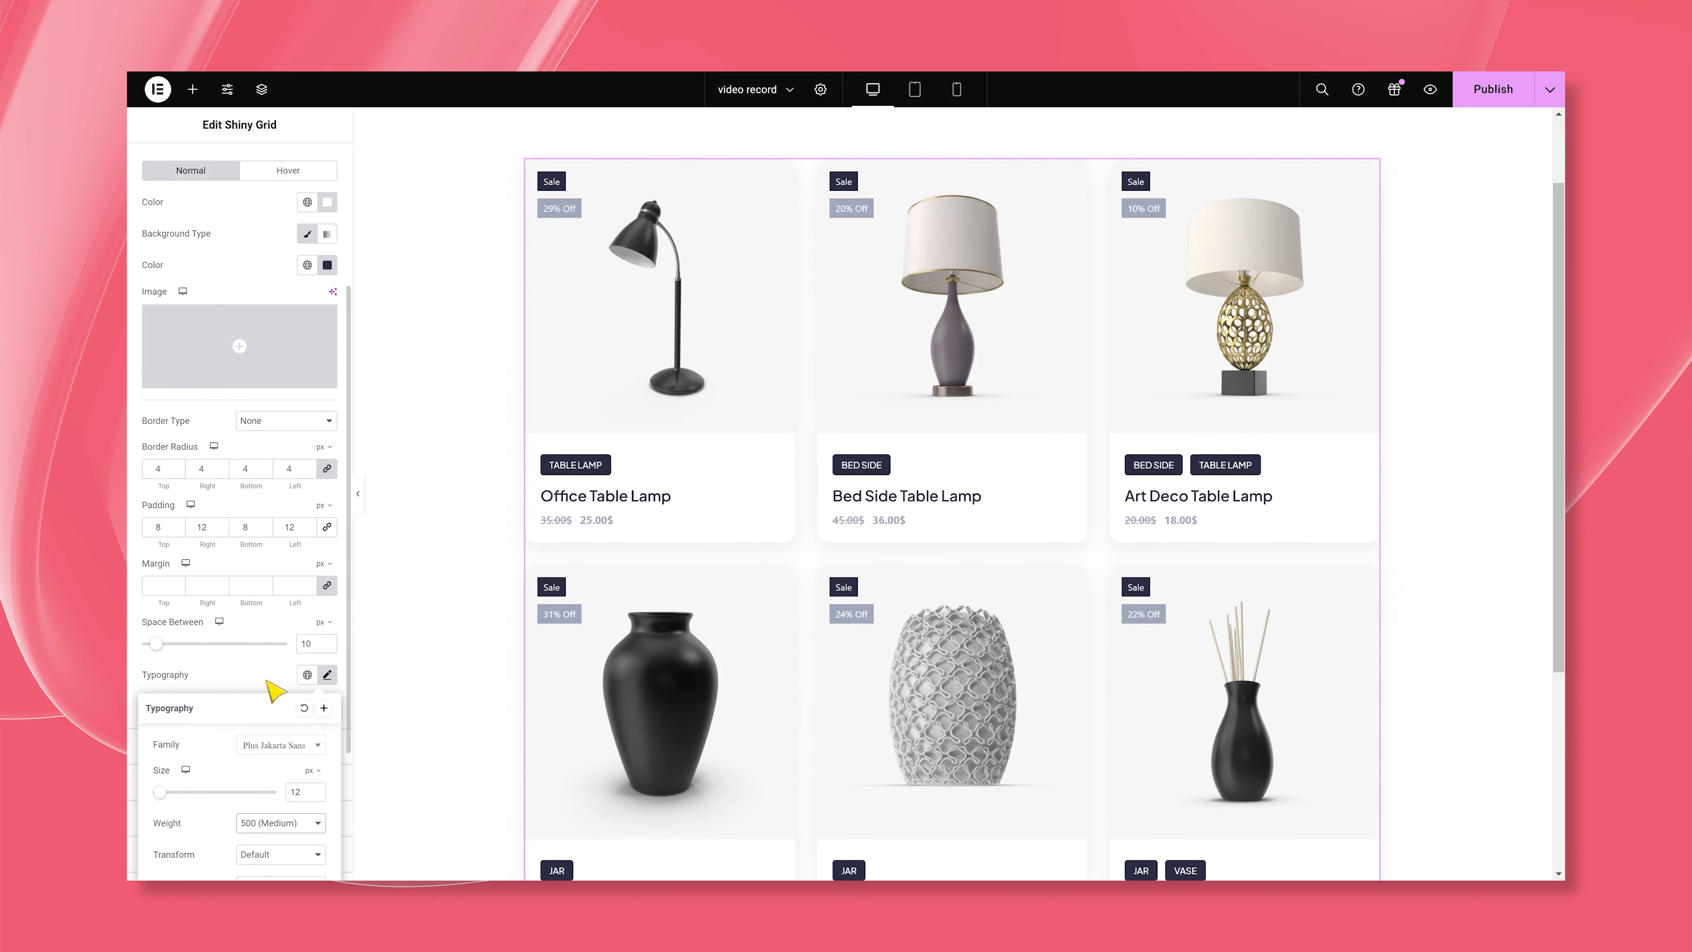
Switch the category text's line height unit to em and close the typography settings.
scroll(268, 687, "down", 2)
left_click(303, 814)
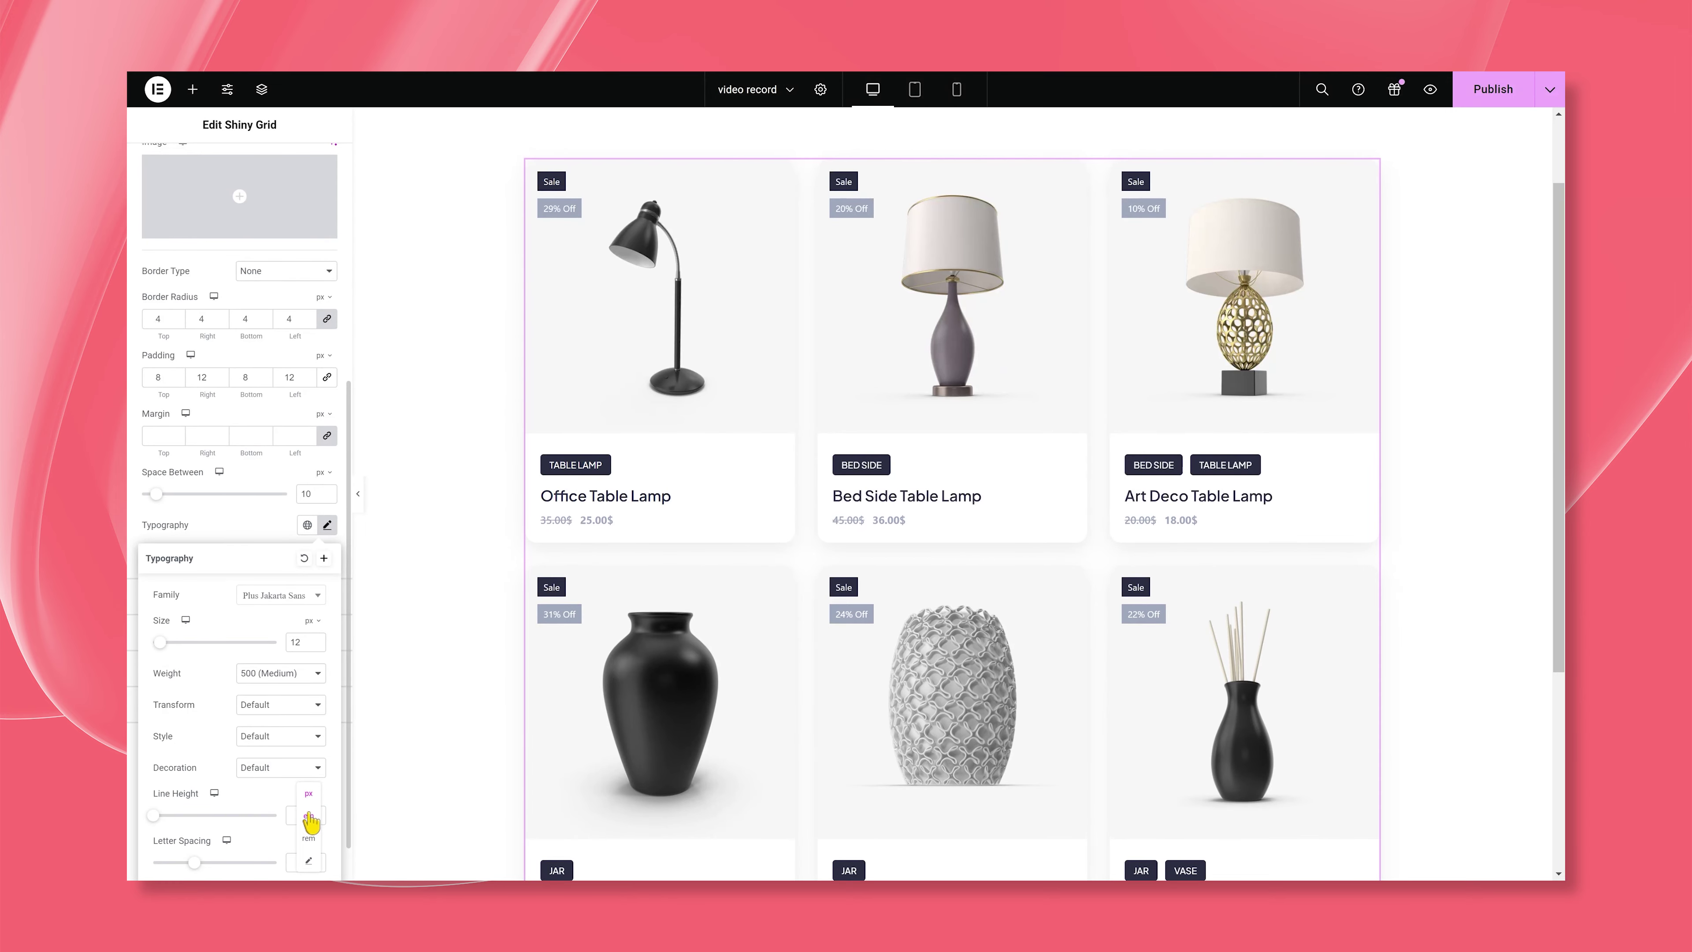
left_click(250, 539)
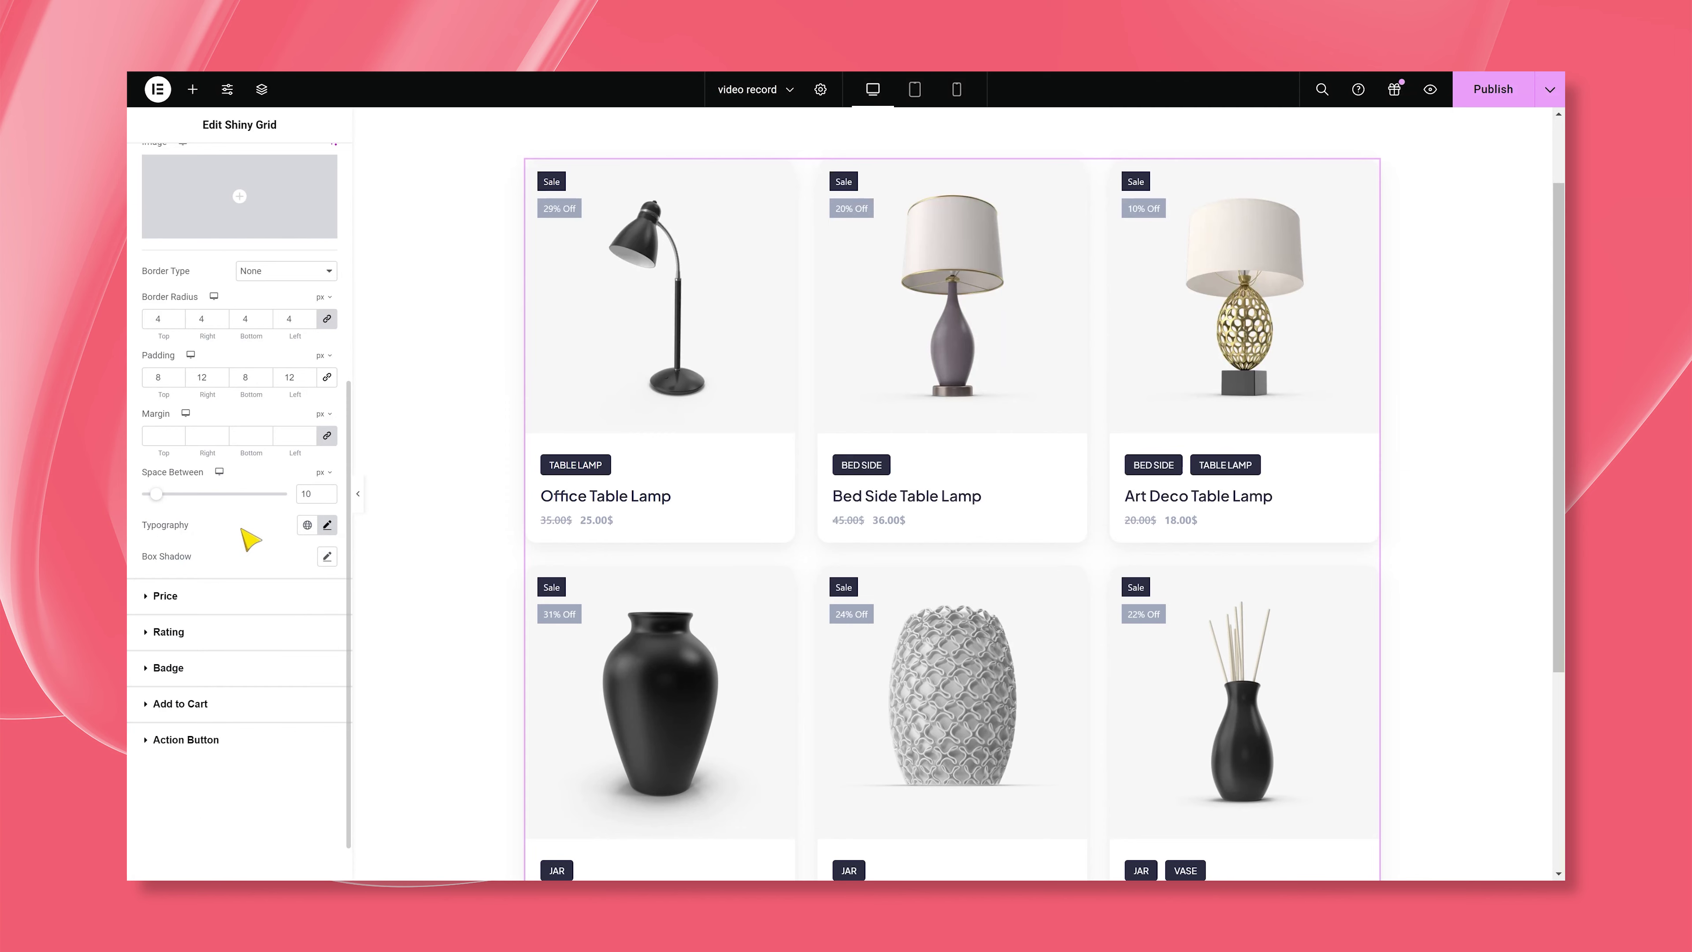
Set the category labels' hover text color to white.
scroll(245, 533, "up", 5)
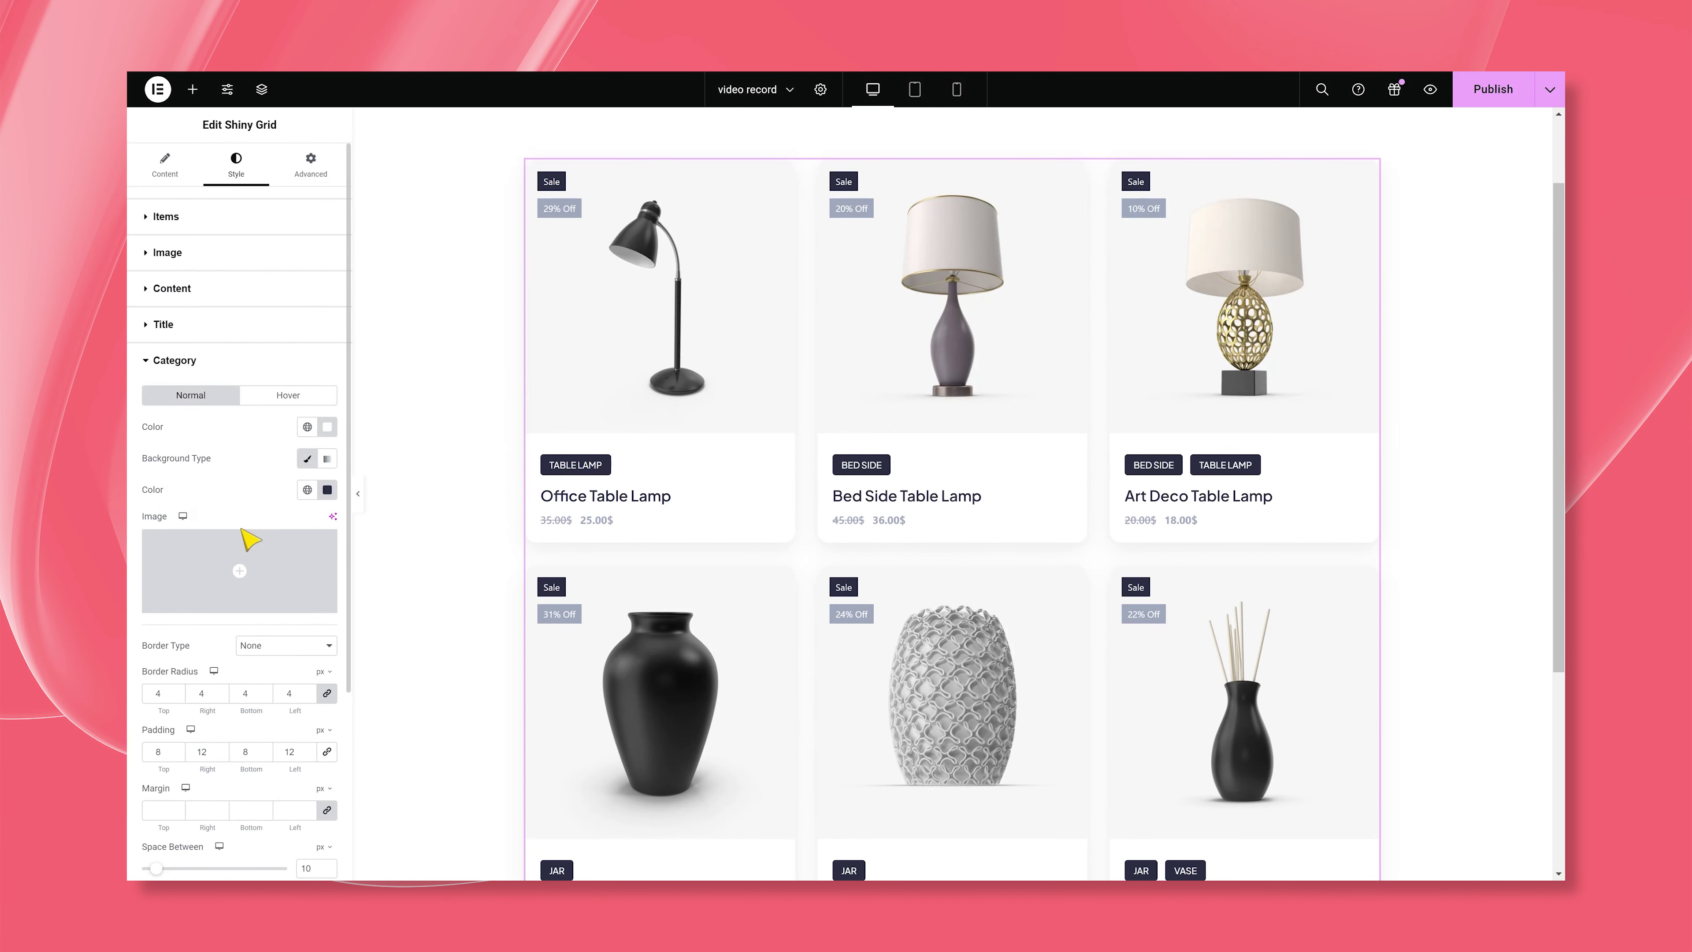
left_click(290, 400)
left_click(327, 428)
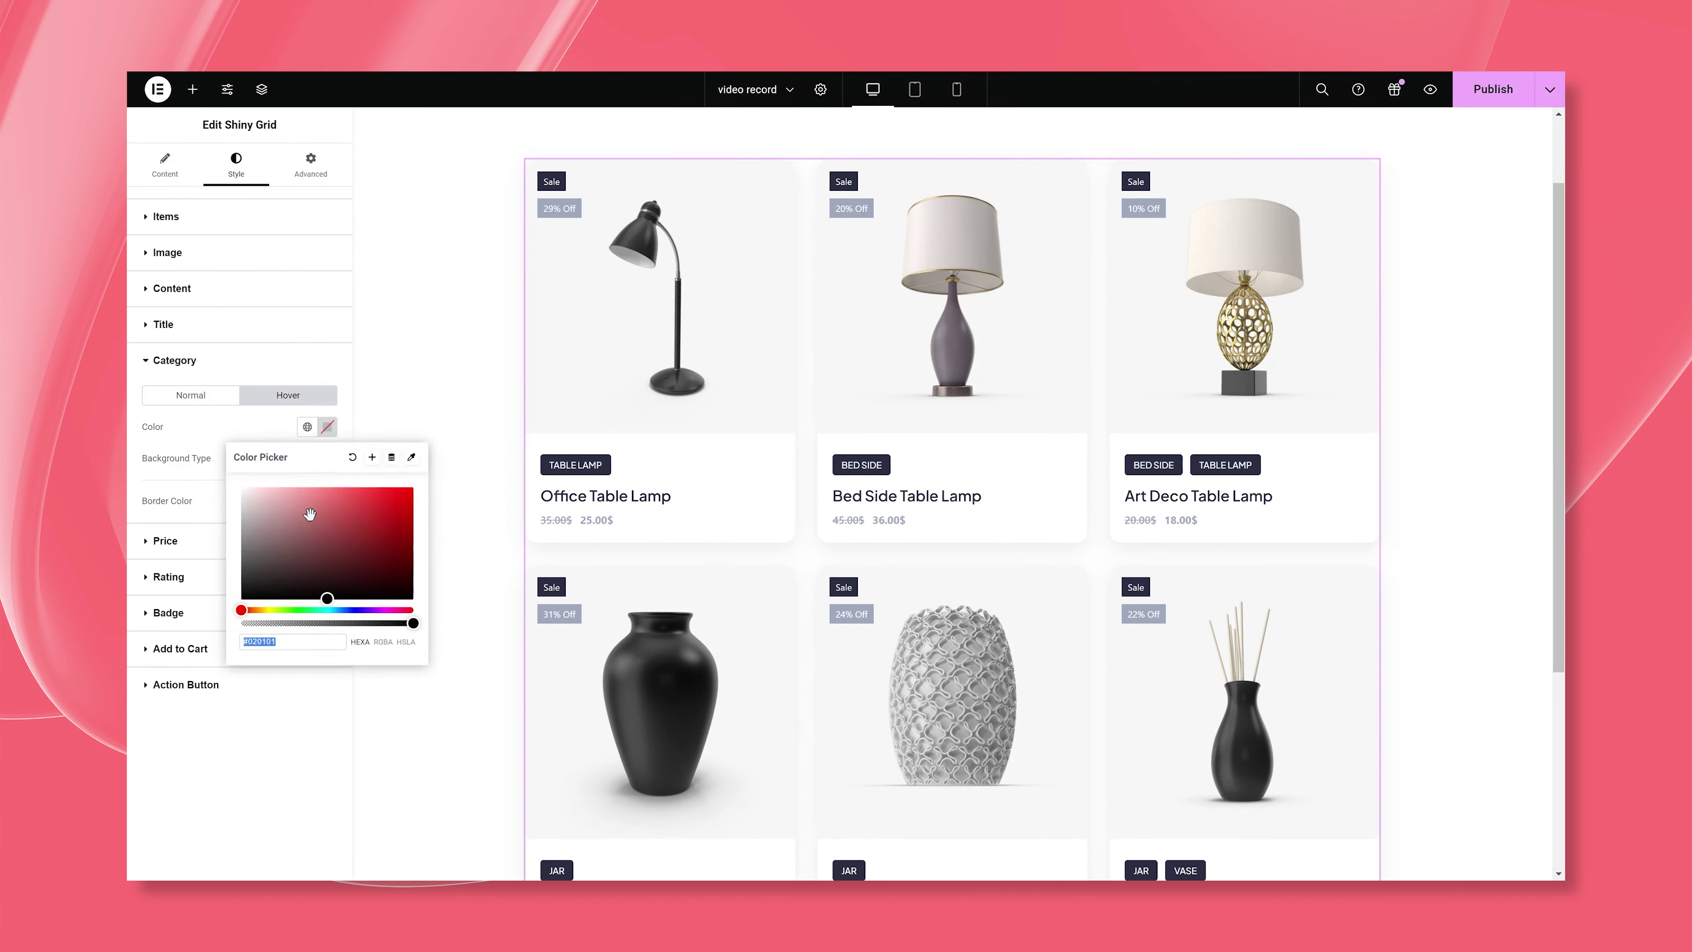
key("Escape")
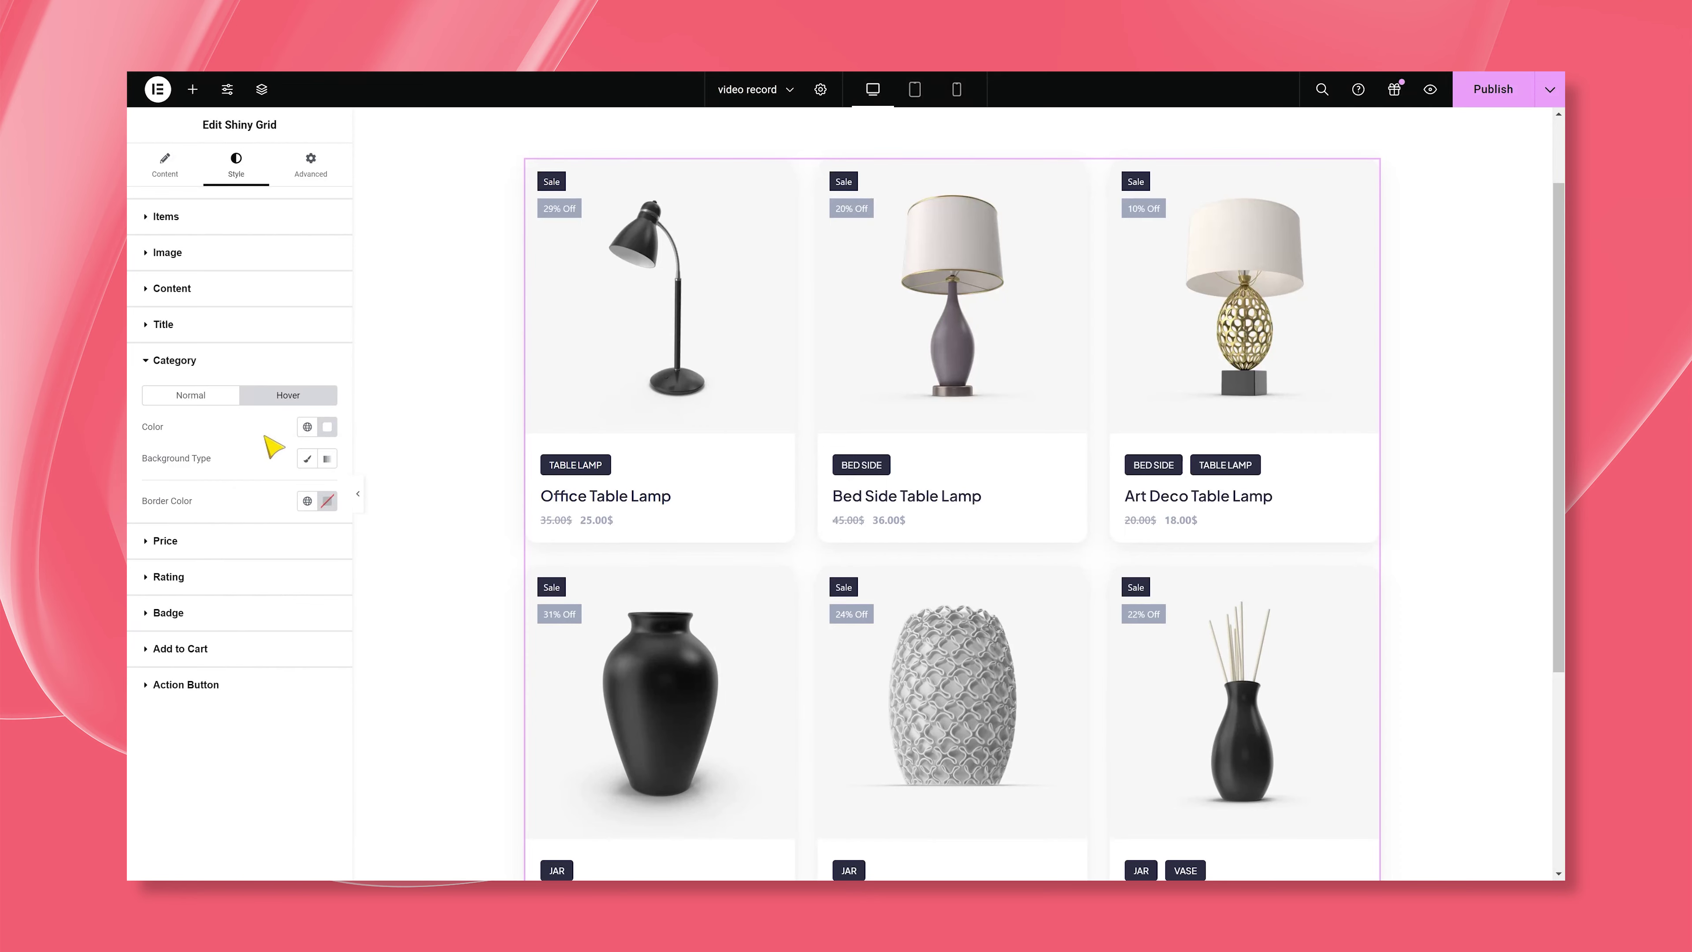
Give the category labels a classic hover background colored #B18B4D and check it on a product card.
left_click(307, 459)
left_click(326, 491)
type("b18b4d")
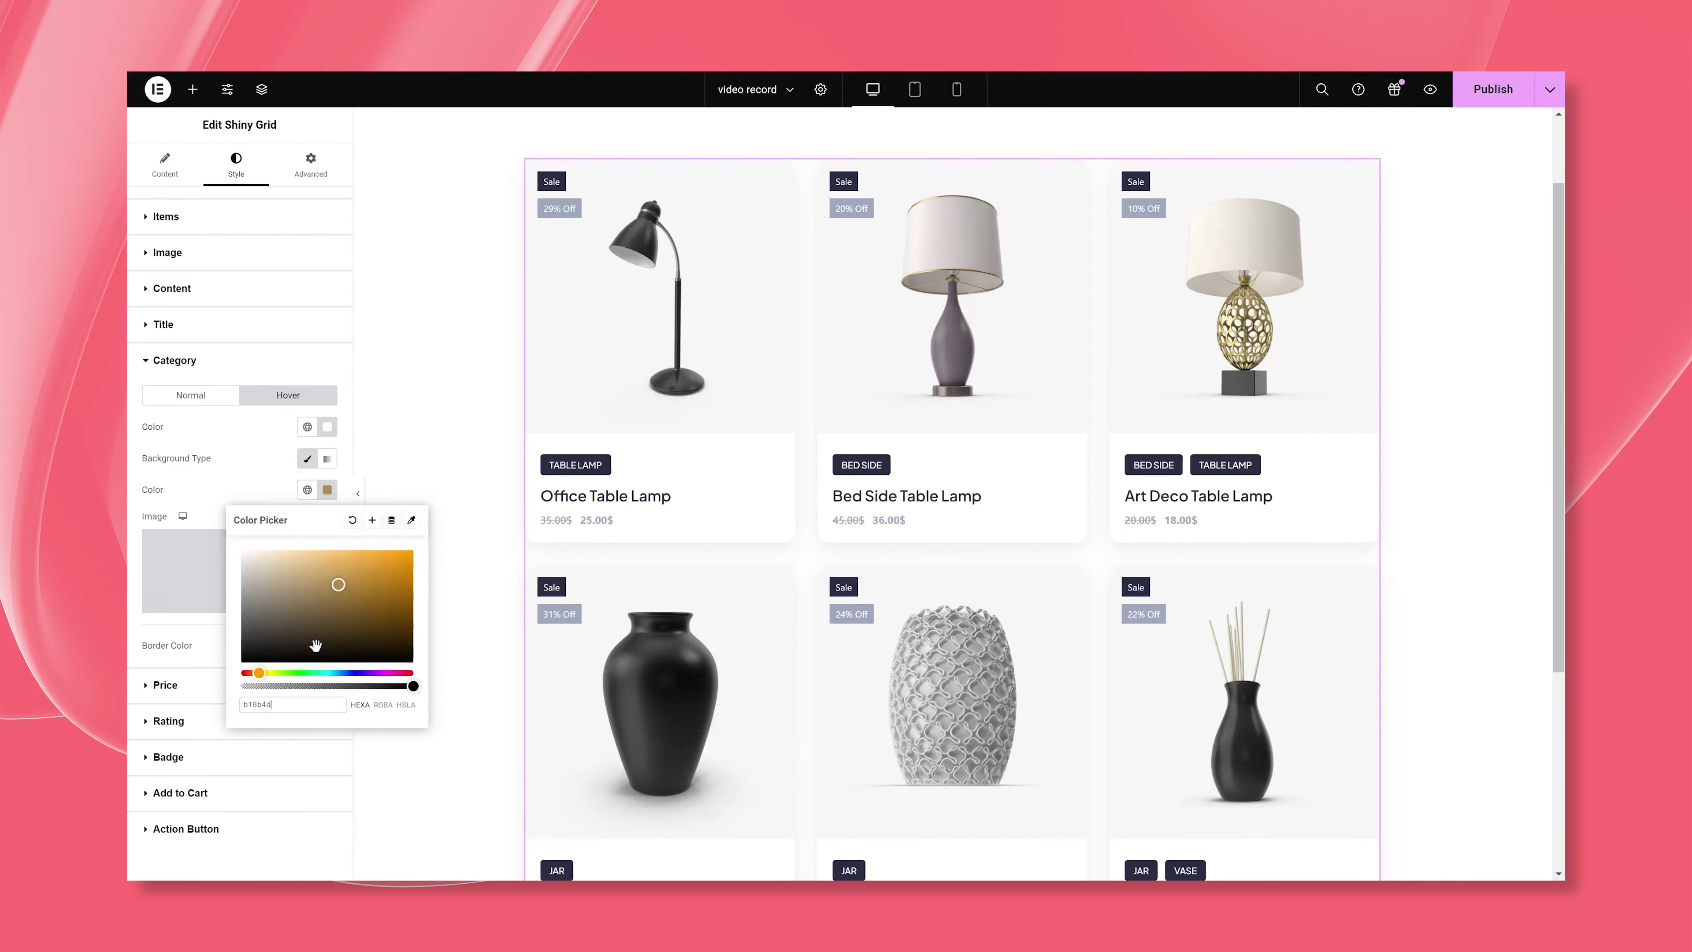
left_click(469, 503)
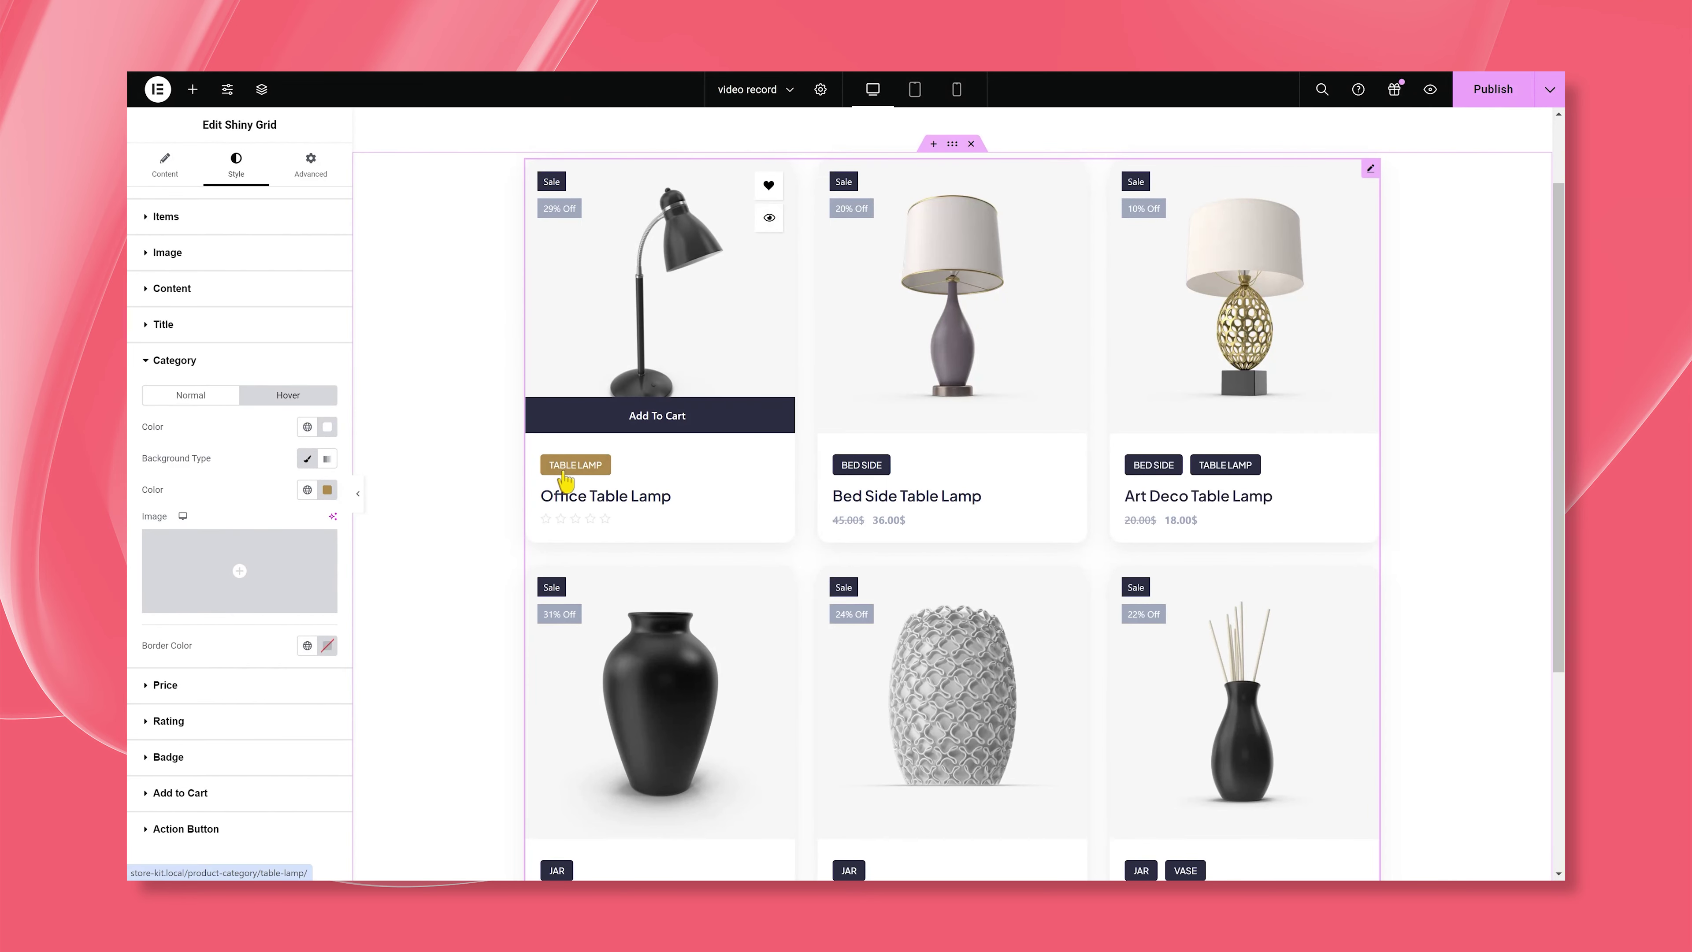
left_click(192, 398)
left_click(149, 361)
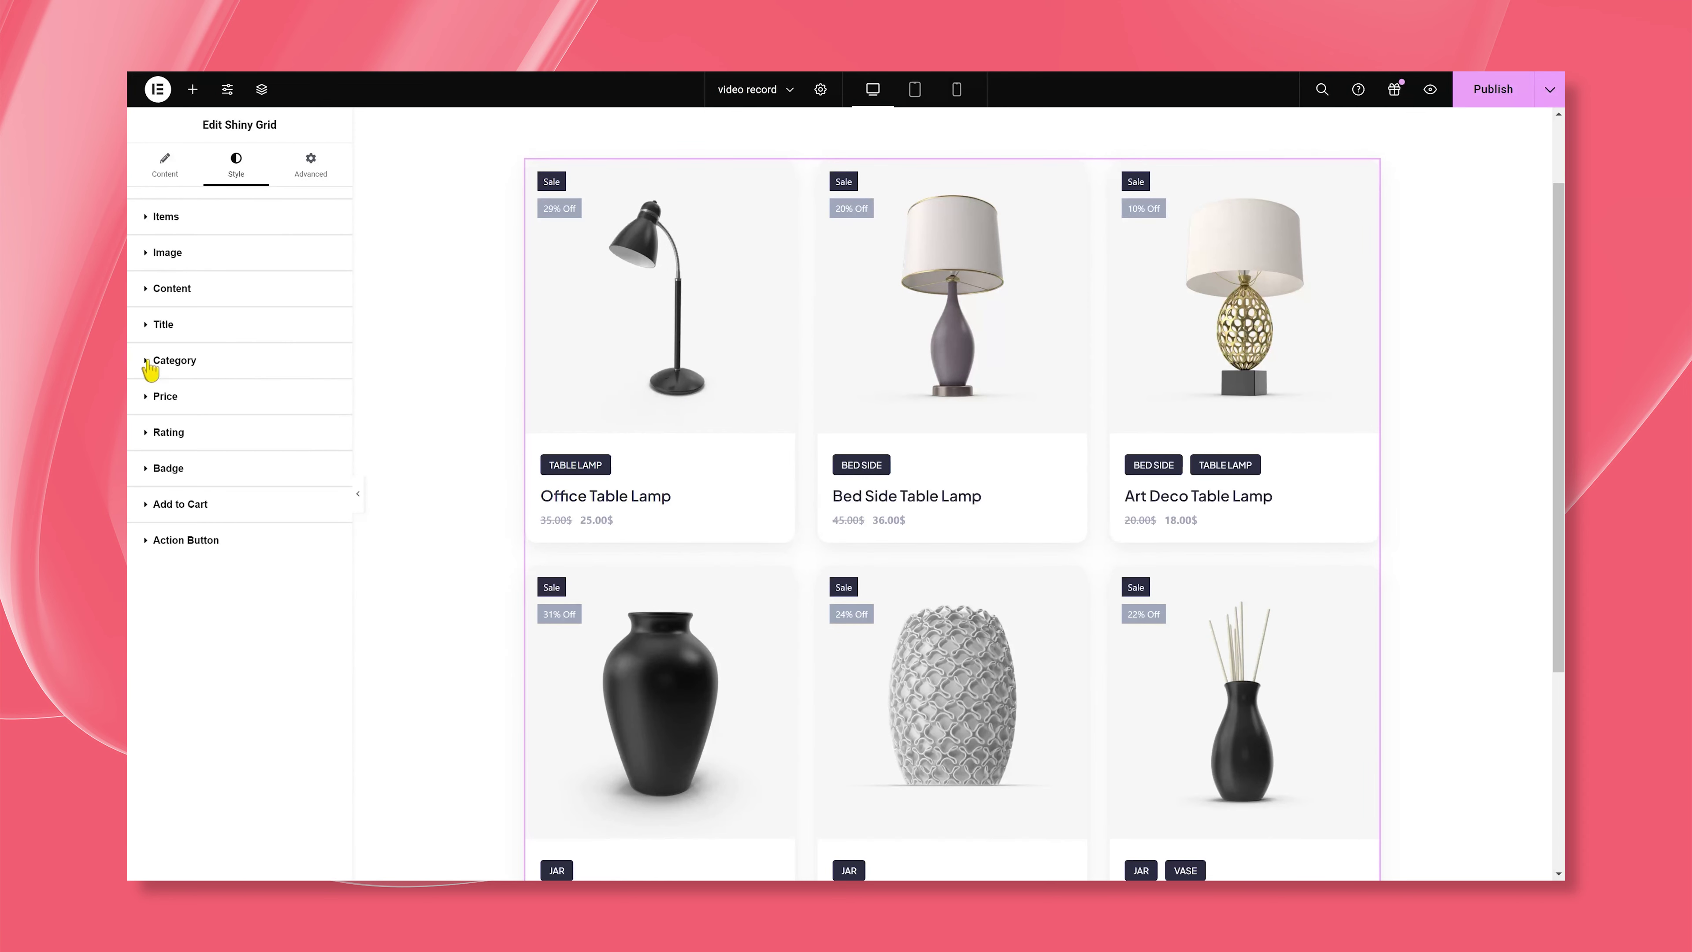
Set the regular price color to #4D4D4D and the sale price color to #B18B4D.
left_click(160, 398)
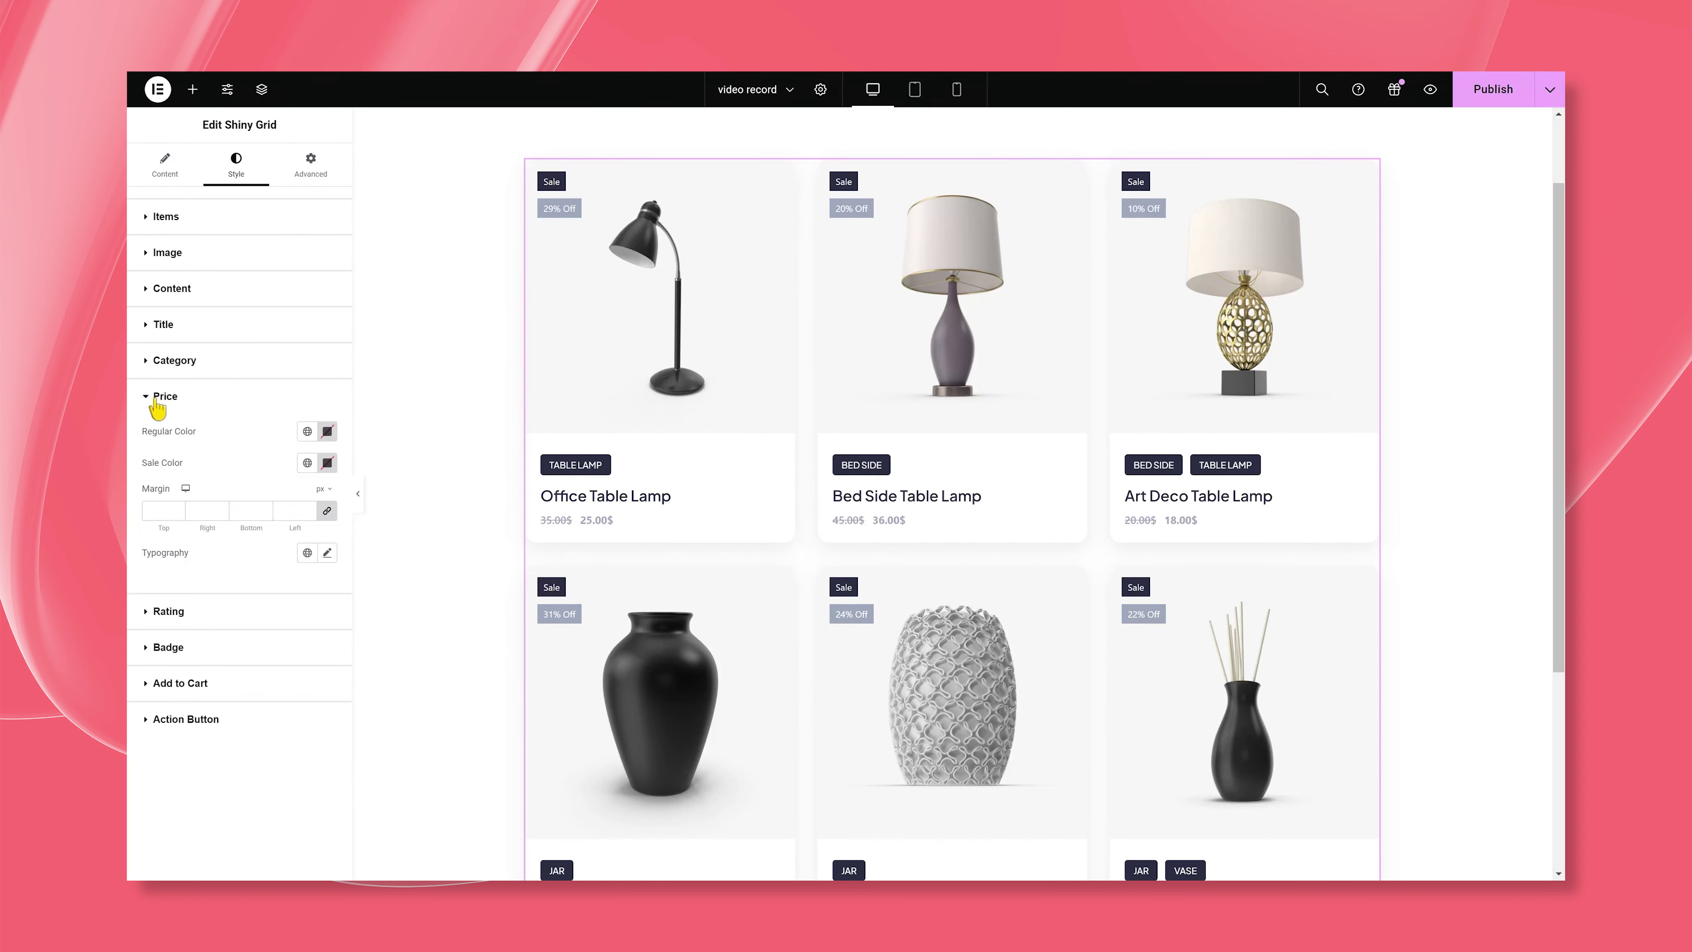
left_click(327, 433)
type("4d4d4d")
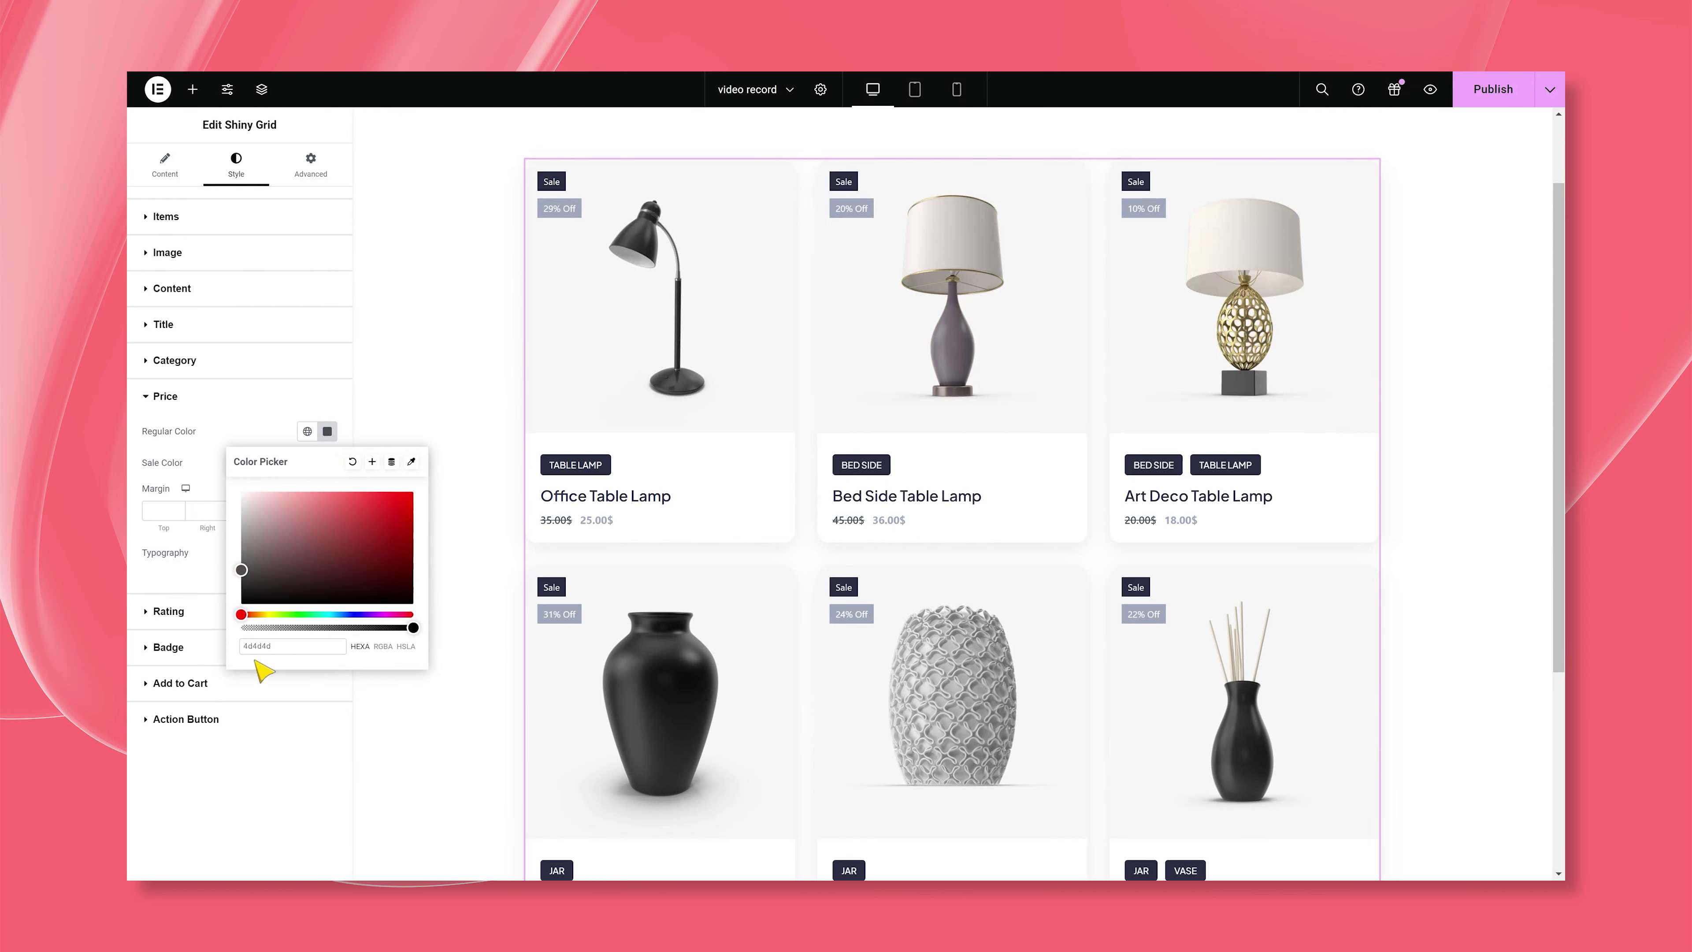
left_click(280, 434)
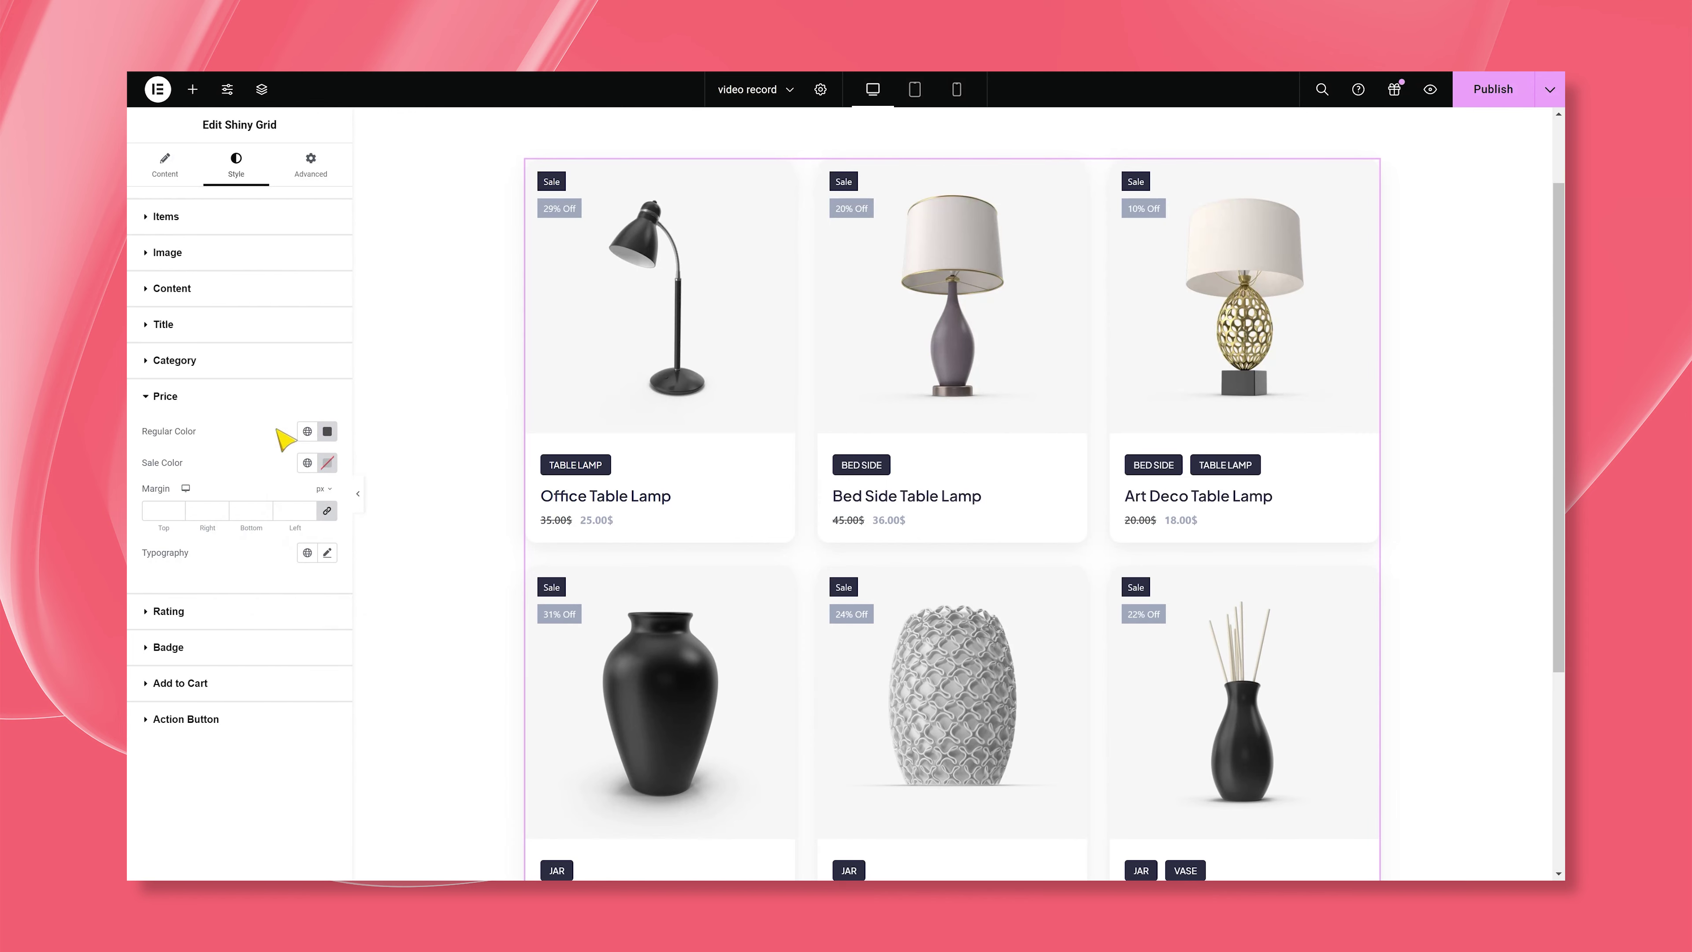
left_click(327, 463)
key("ctrl+v")
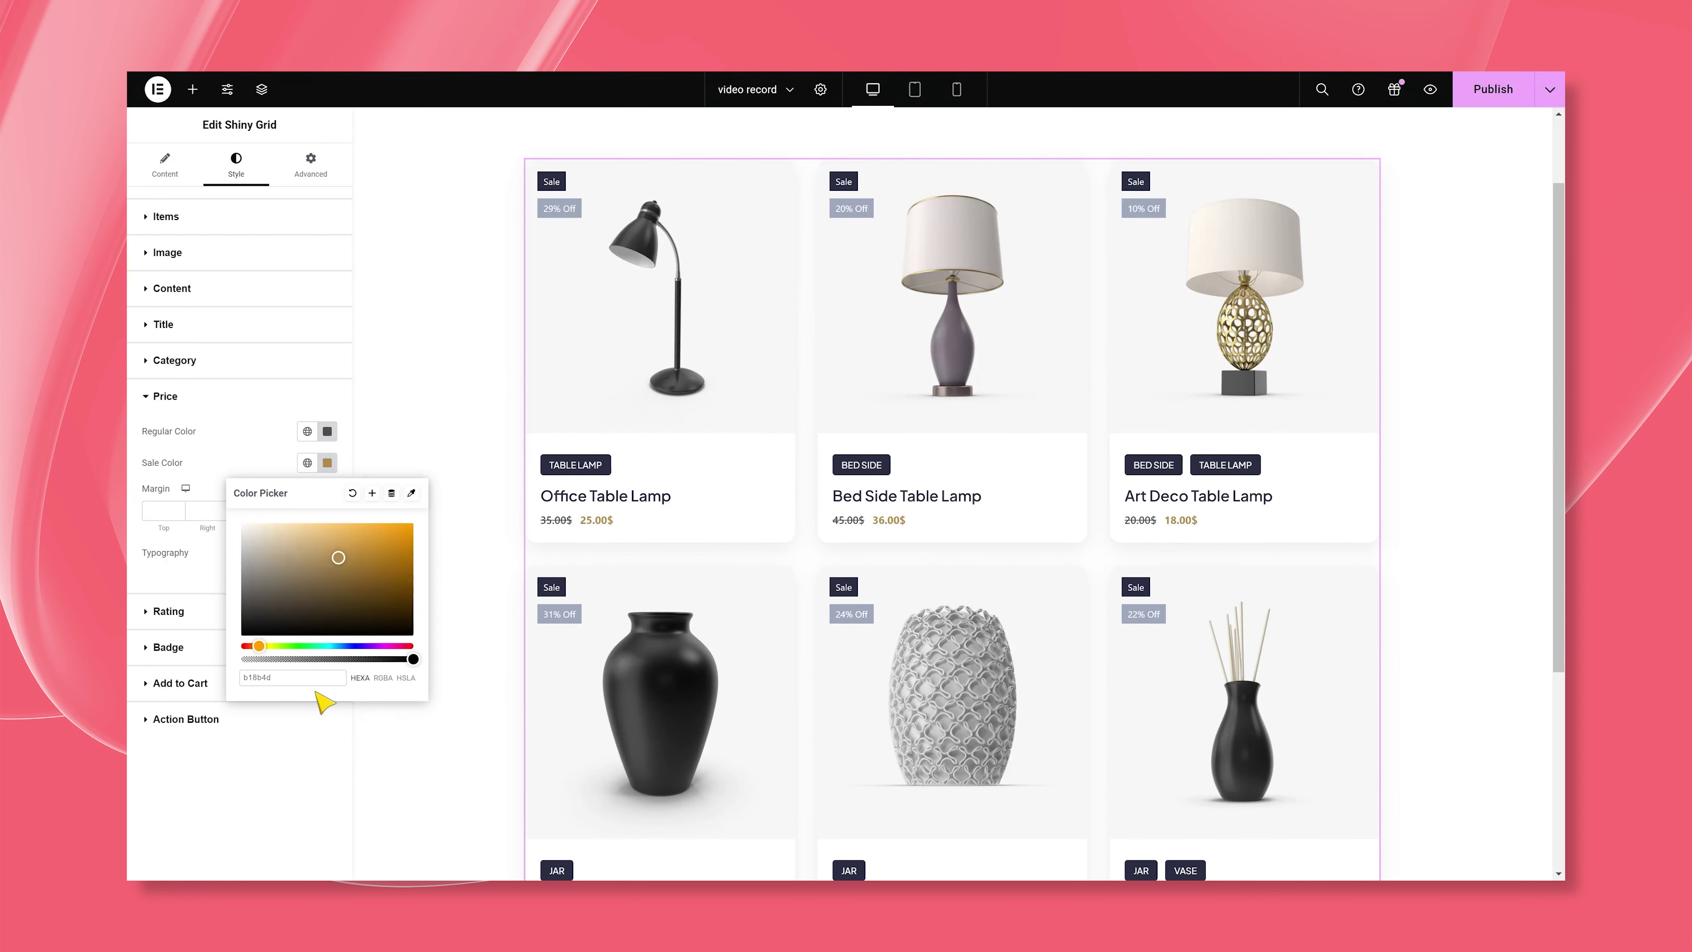
left_click(266, 471)
Set the price typography to Plus Jakarta Sans, size 16 px, weight 600 (Semi Bold), and close the price settings.
left_click(327, 552)
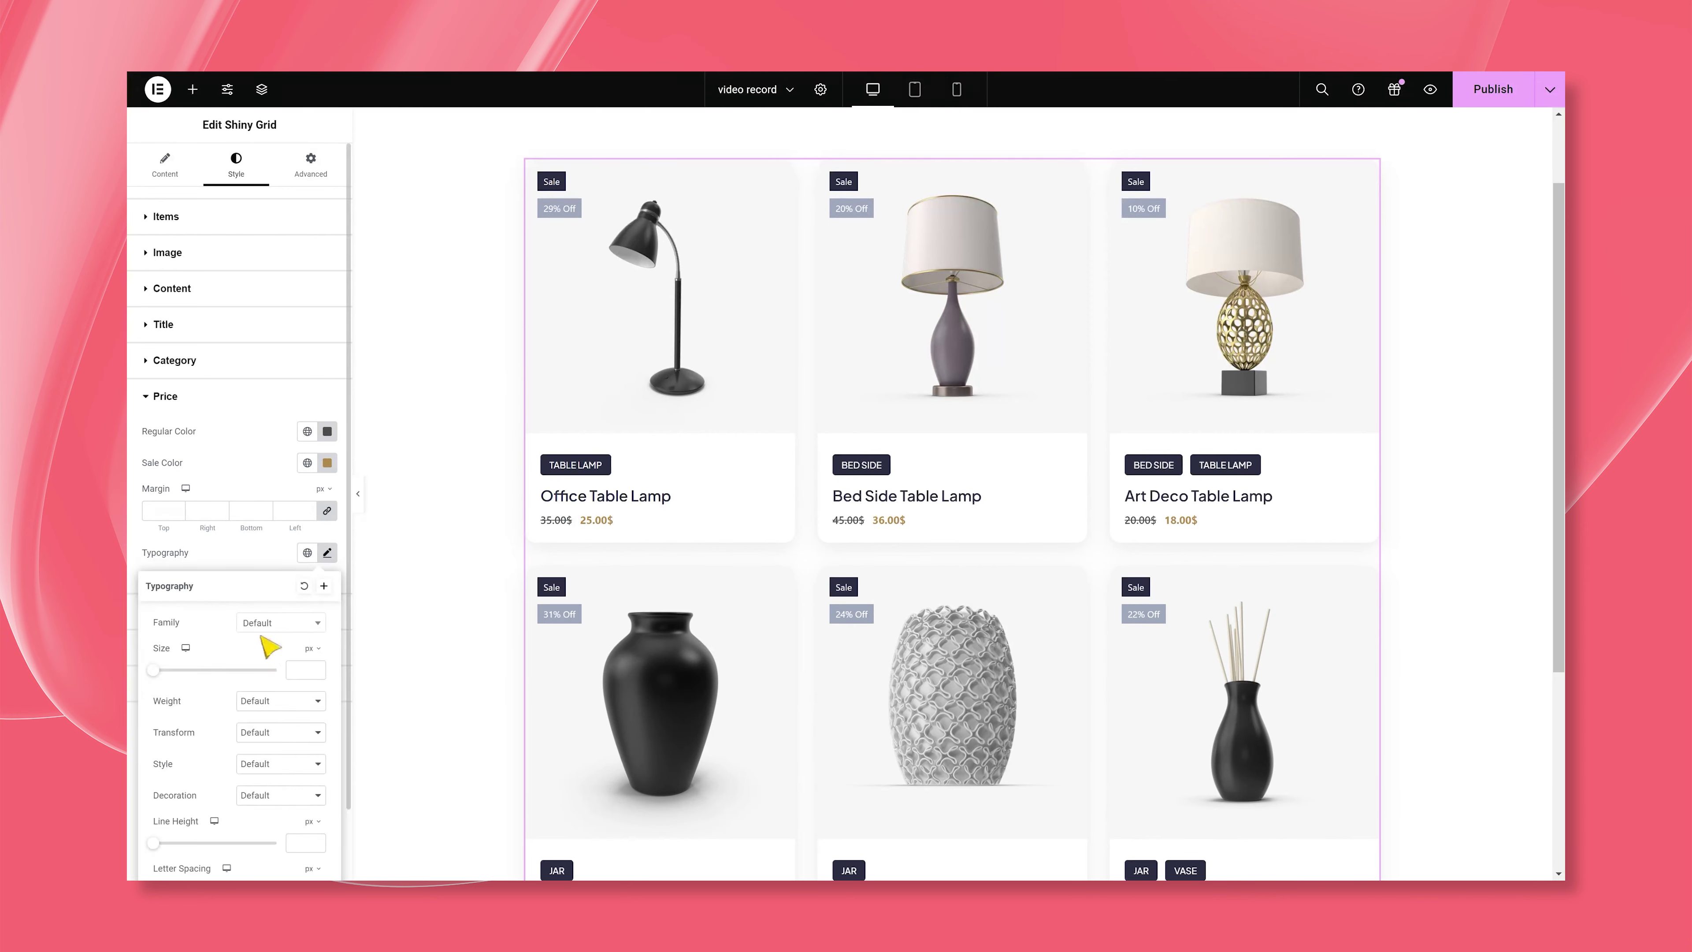
left_click(270, 621)
type("plus jak")
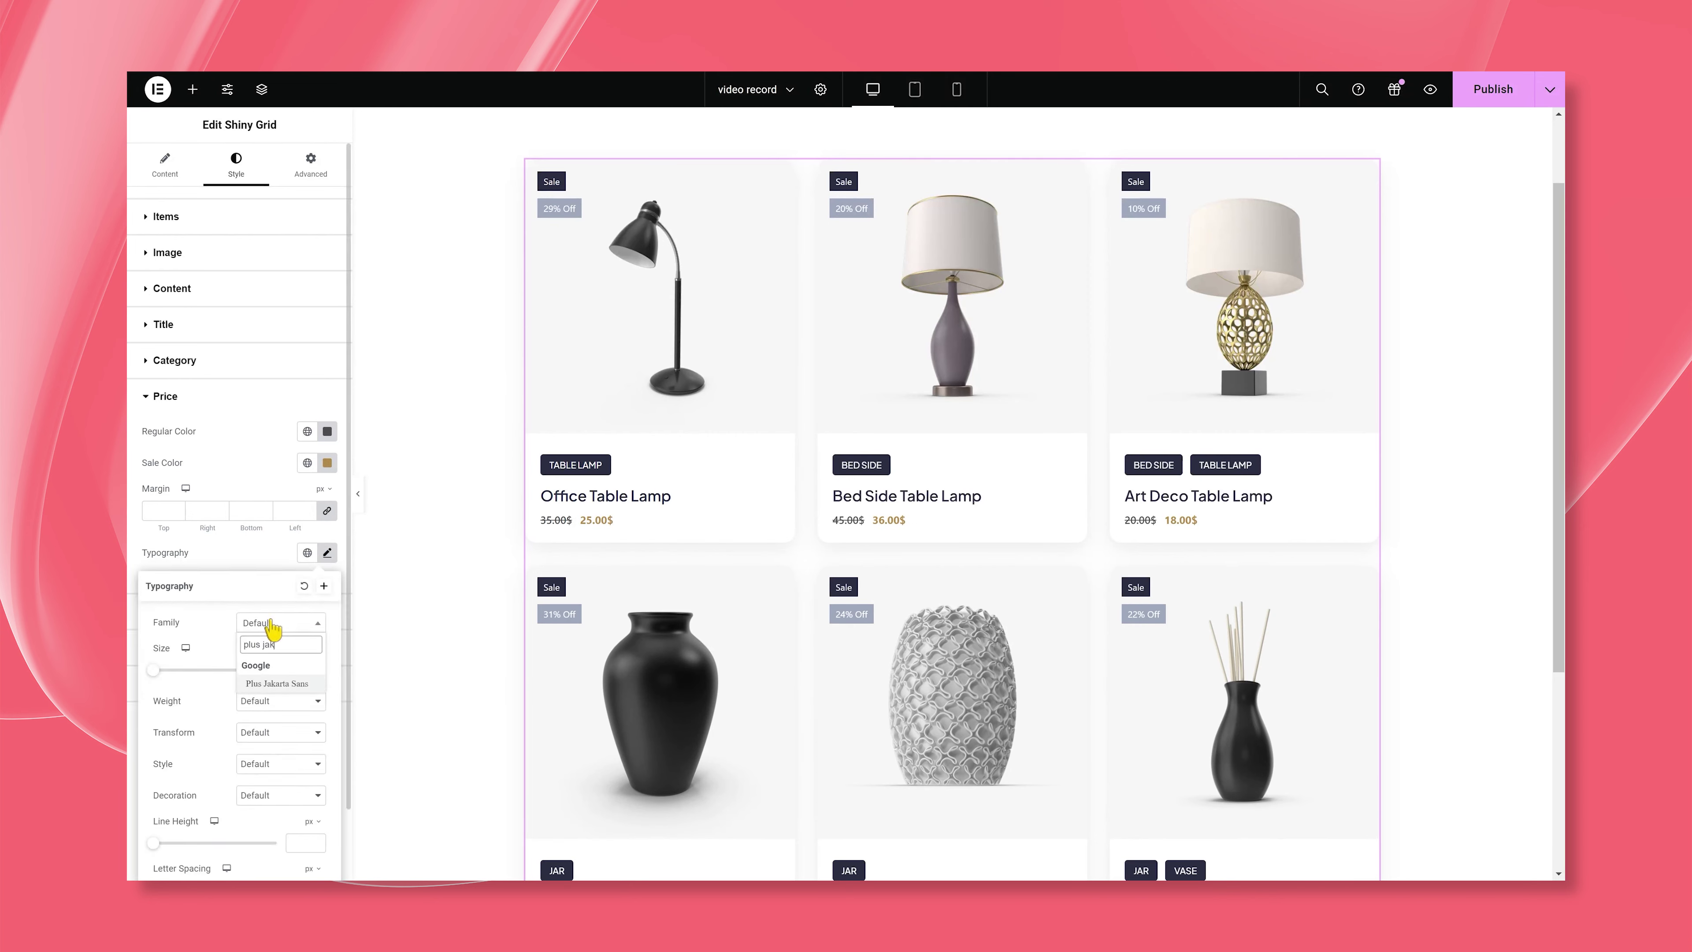
left_click(276, 683)
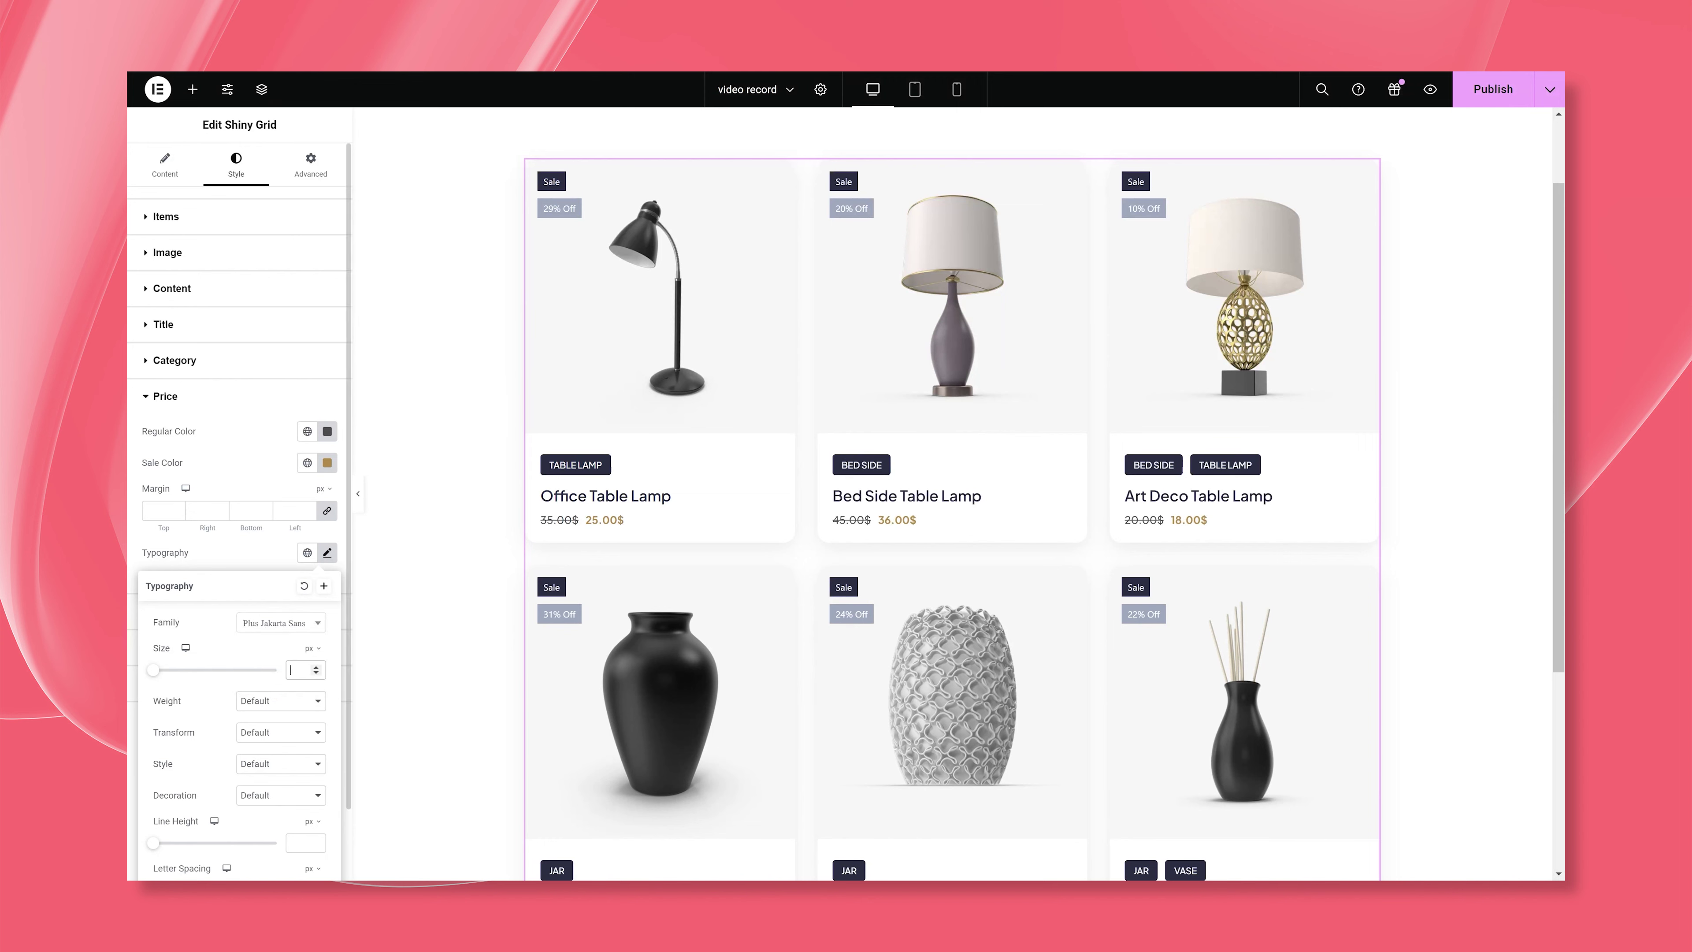
type("16")
left_click(278, 700)
left_click(259, 579)
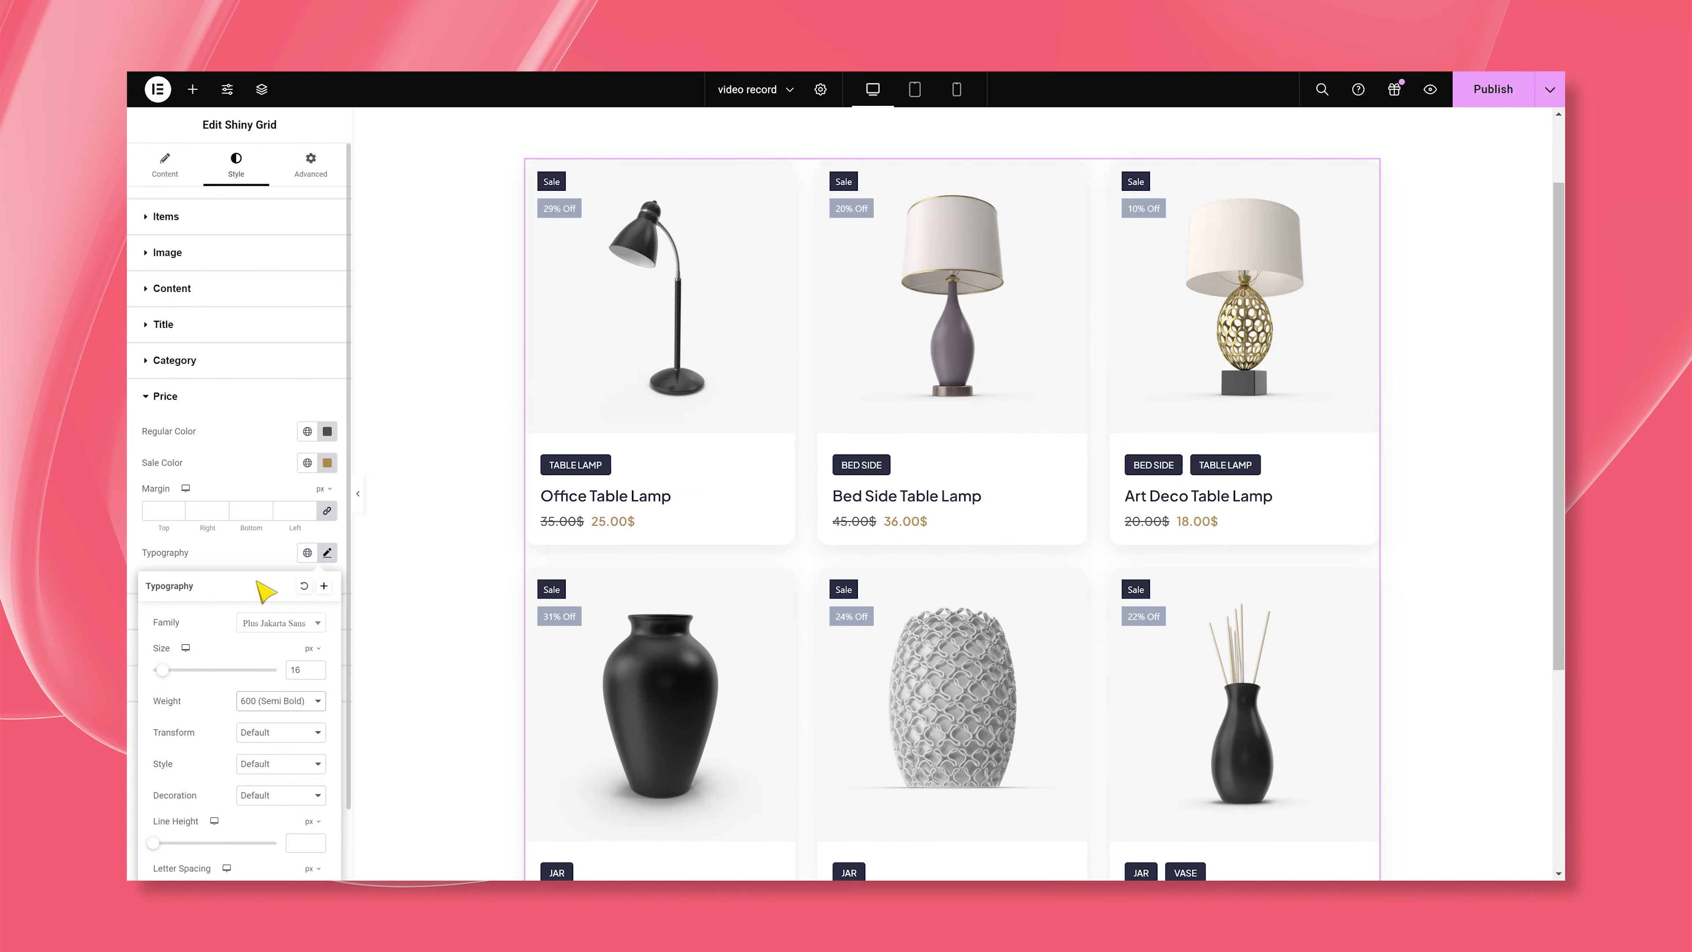
left_click(266, 574)
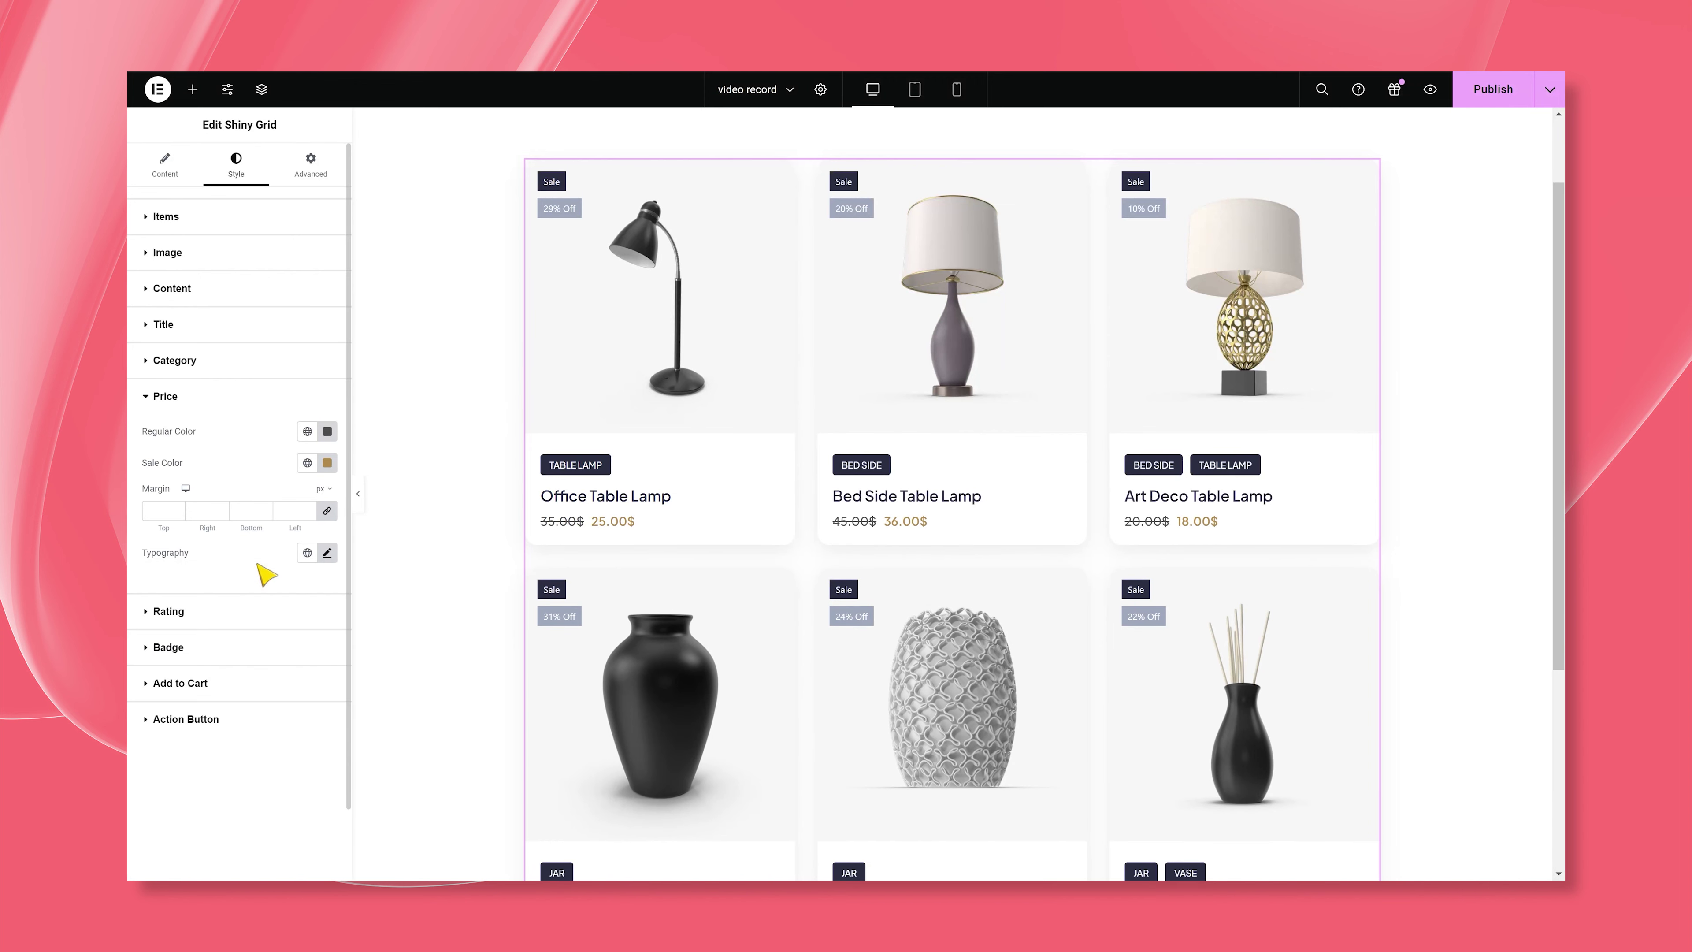
left_click(143, 398)
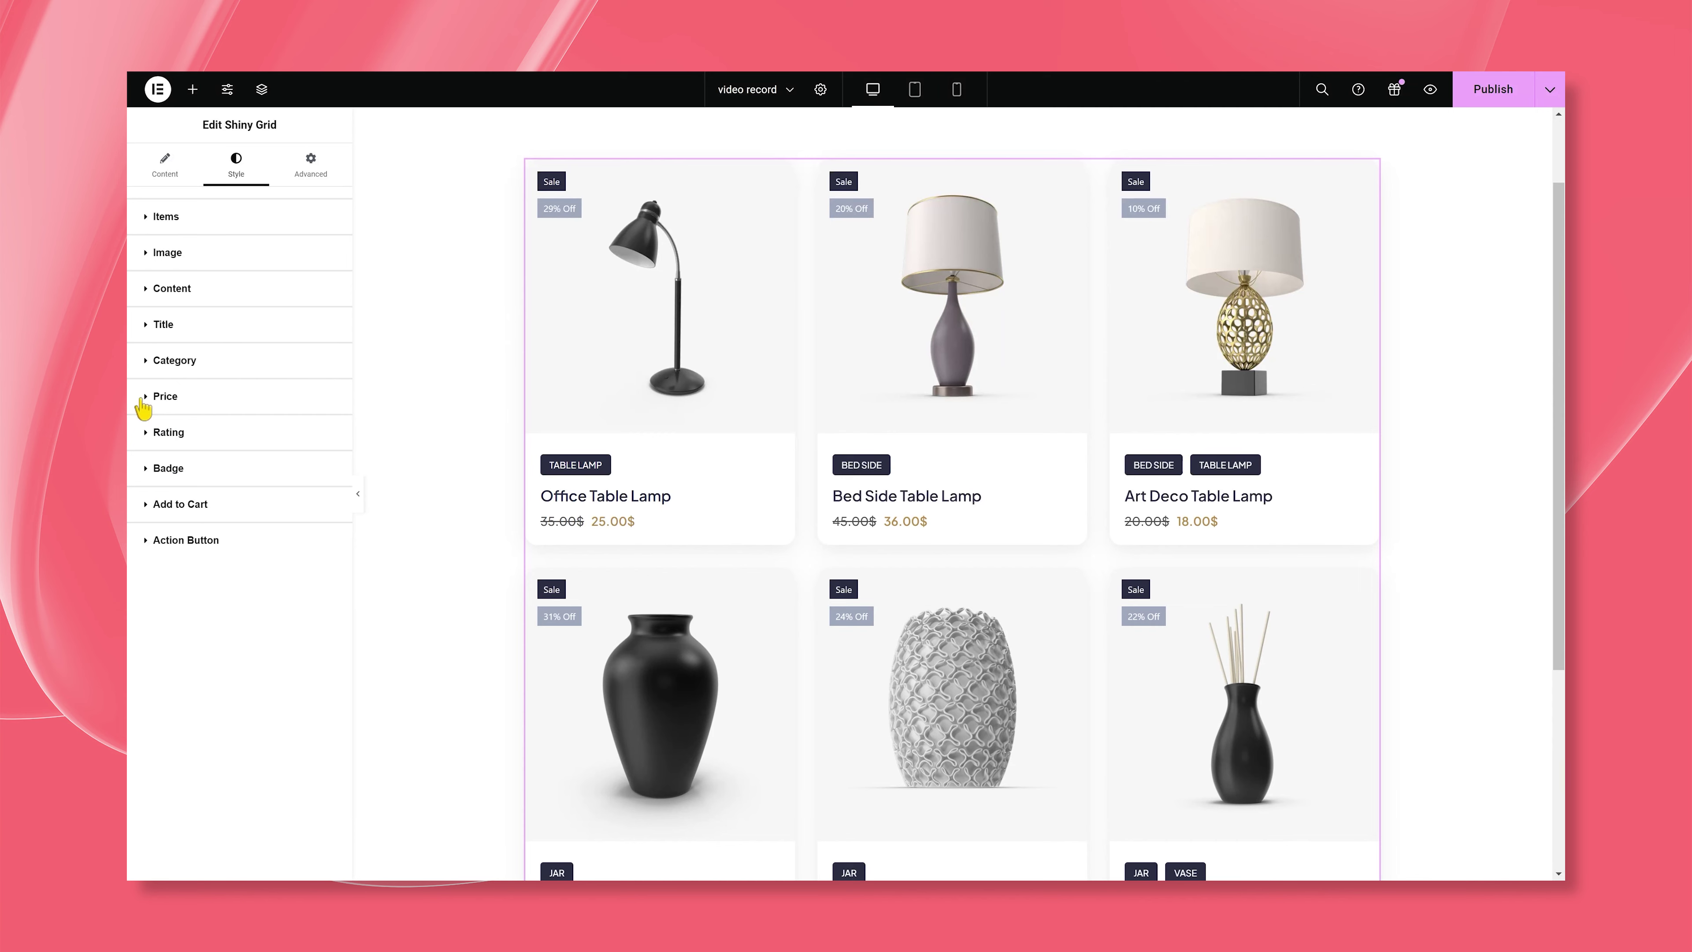
Set the rating stars' regular color to dark gray and check the active star color.
left_click(149, 437)
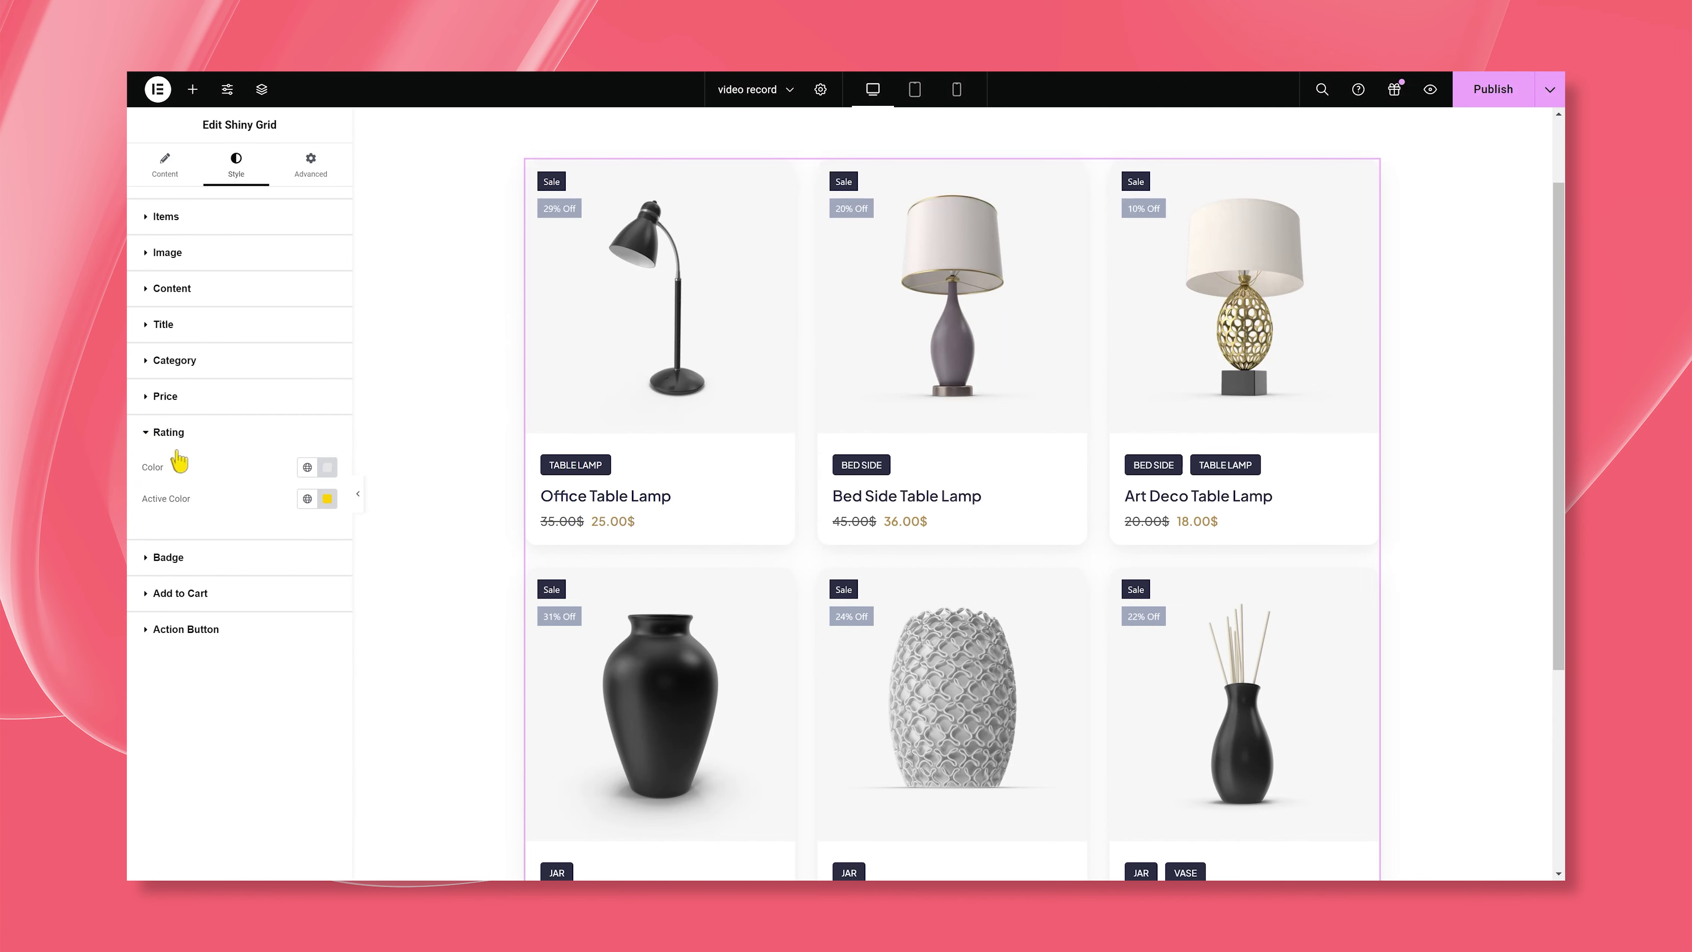
left_click(331, 474)
left_click(242, 605)
left_click(291, 475)
left_click(328, 498)
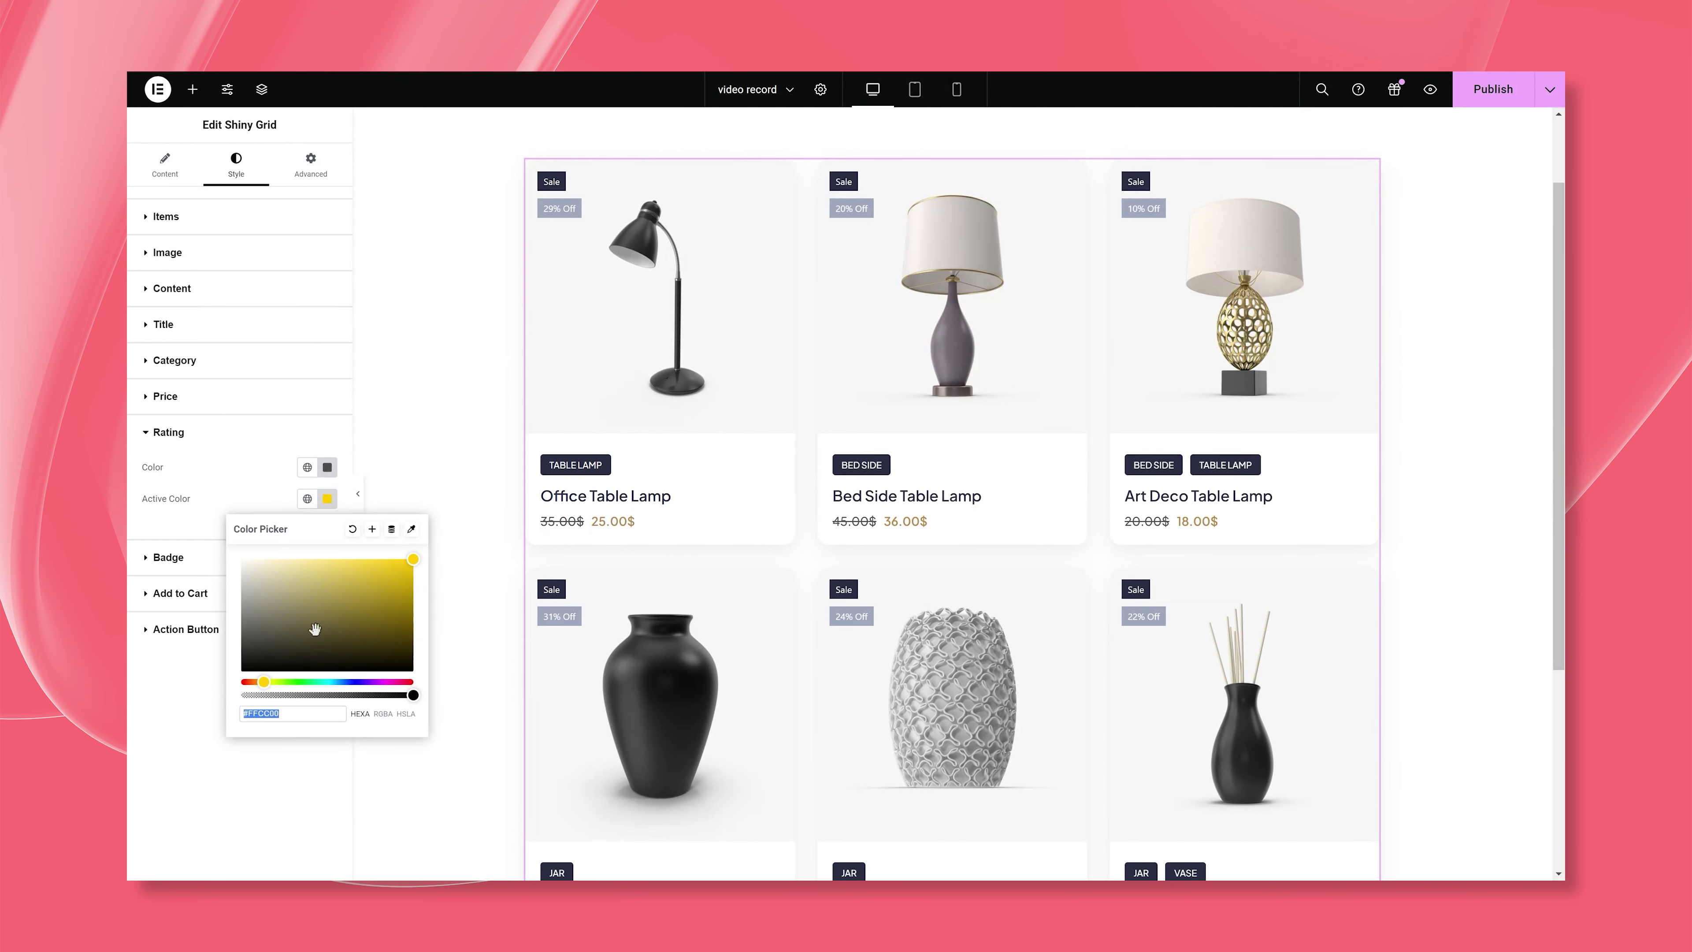
left_click(289, 746)
left_click(284, 506)
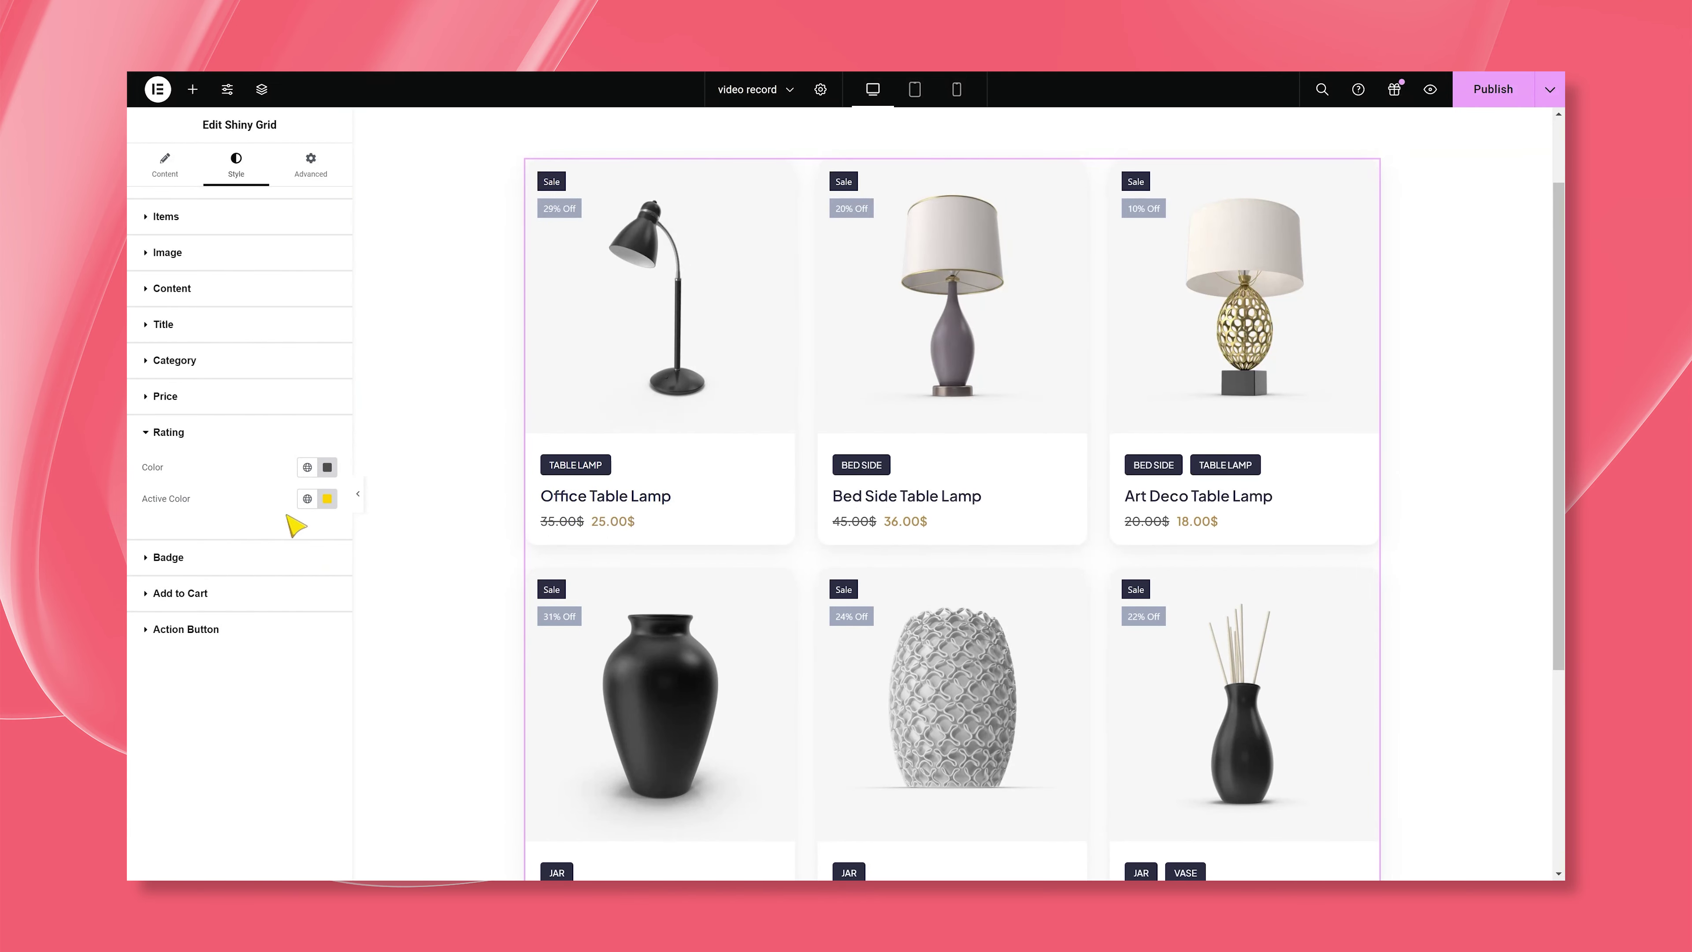
Give the badges a 3 px border radius and padding of 3 px top and bottom, 8 px right and left.
left_click(164, 558)
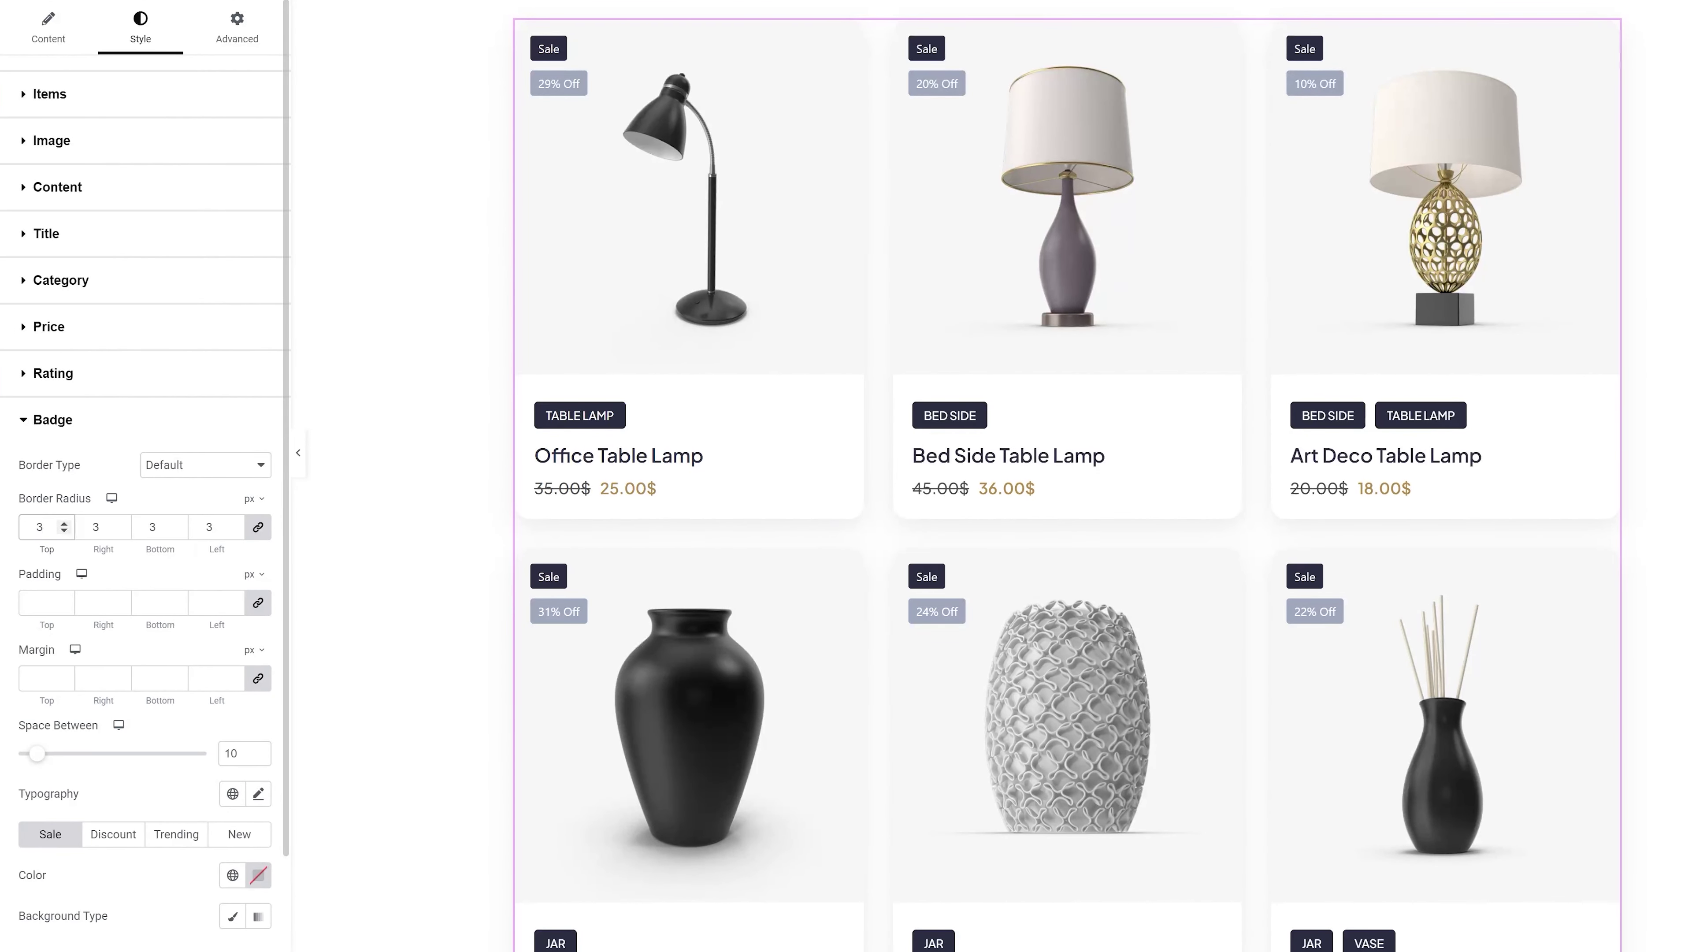
left_click(42, 602)
type("0")
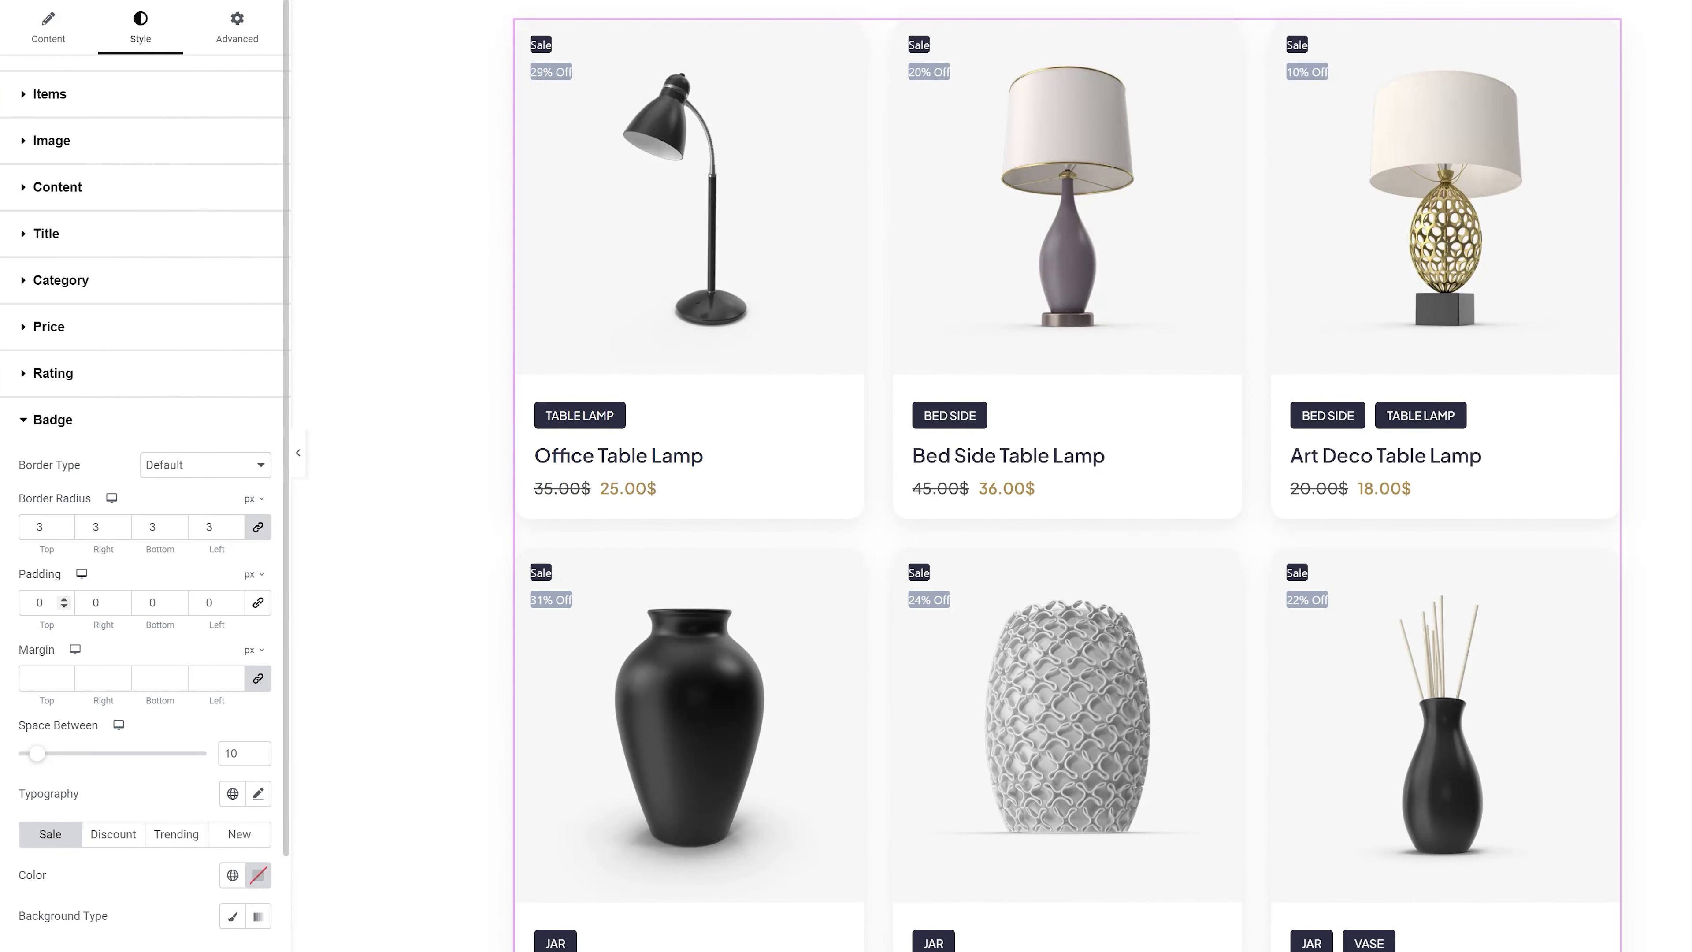
type("3")
key("Tab")
type("8")
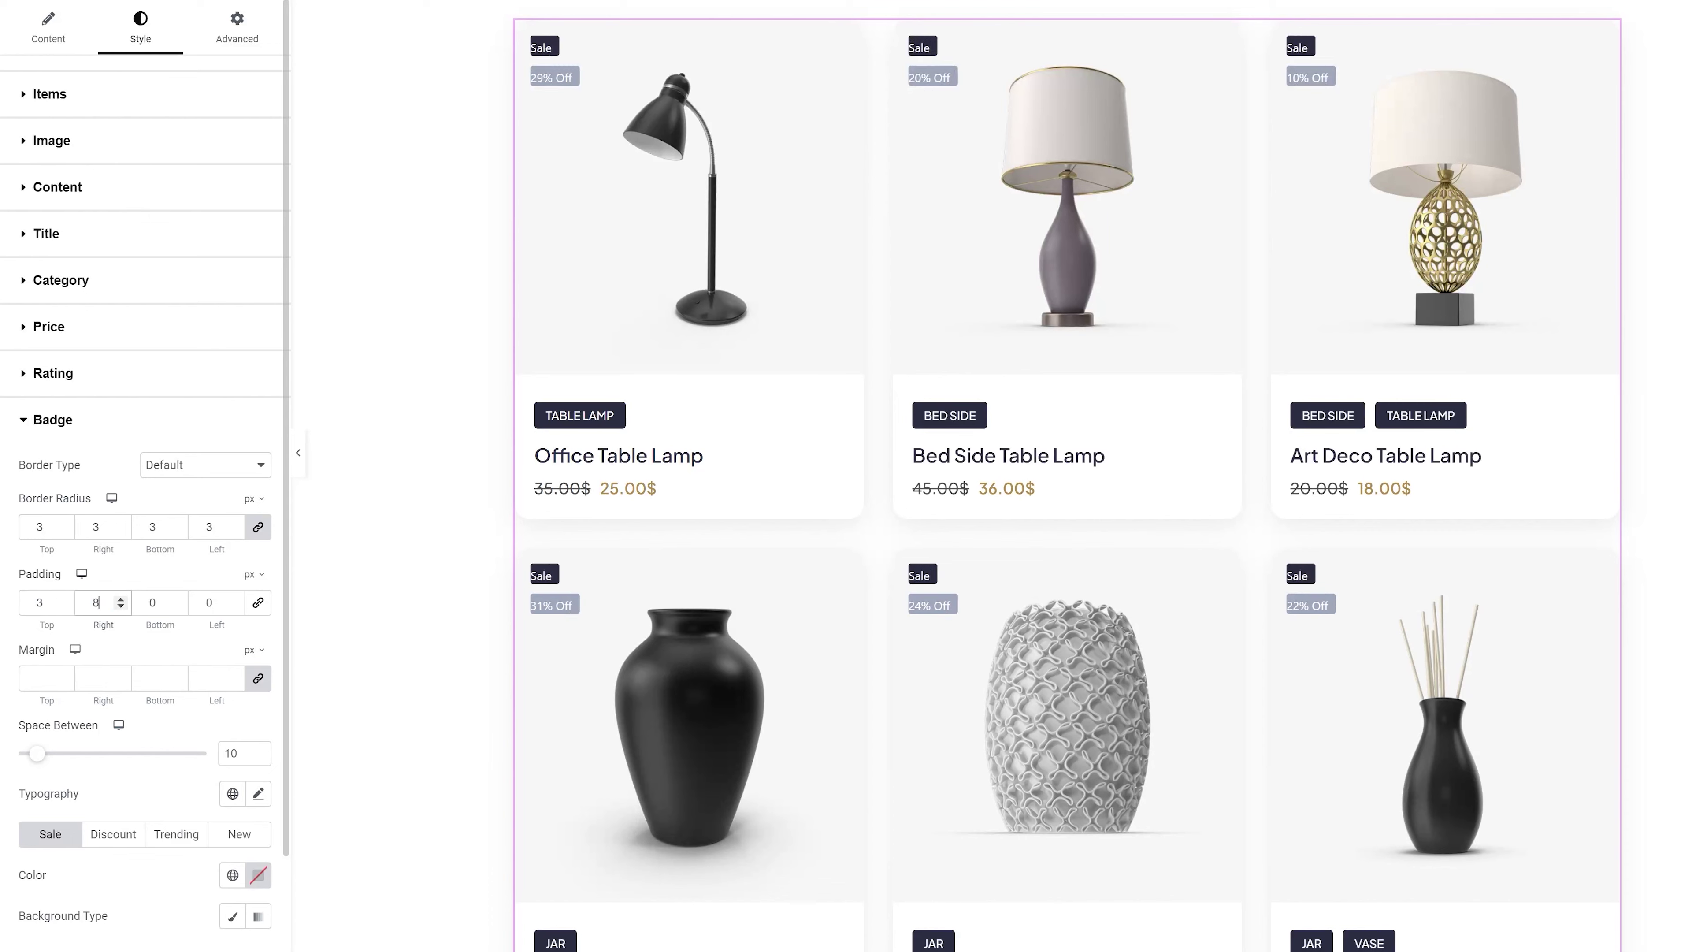
key("Tab")
type("3")
key("Tab")
type("8")
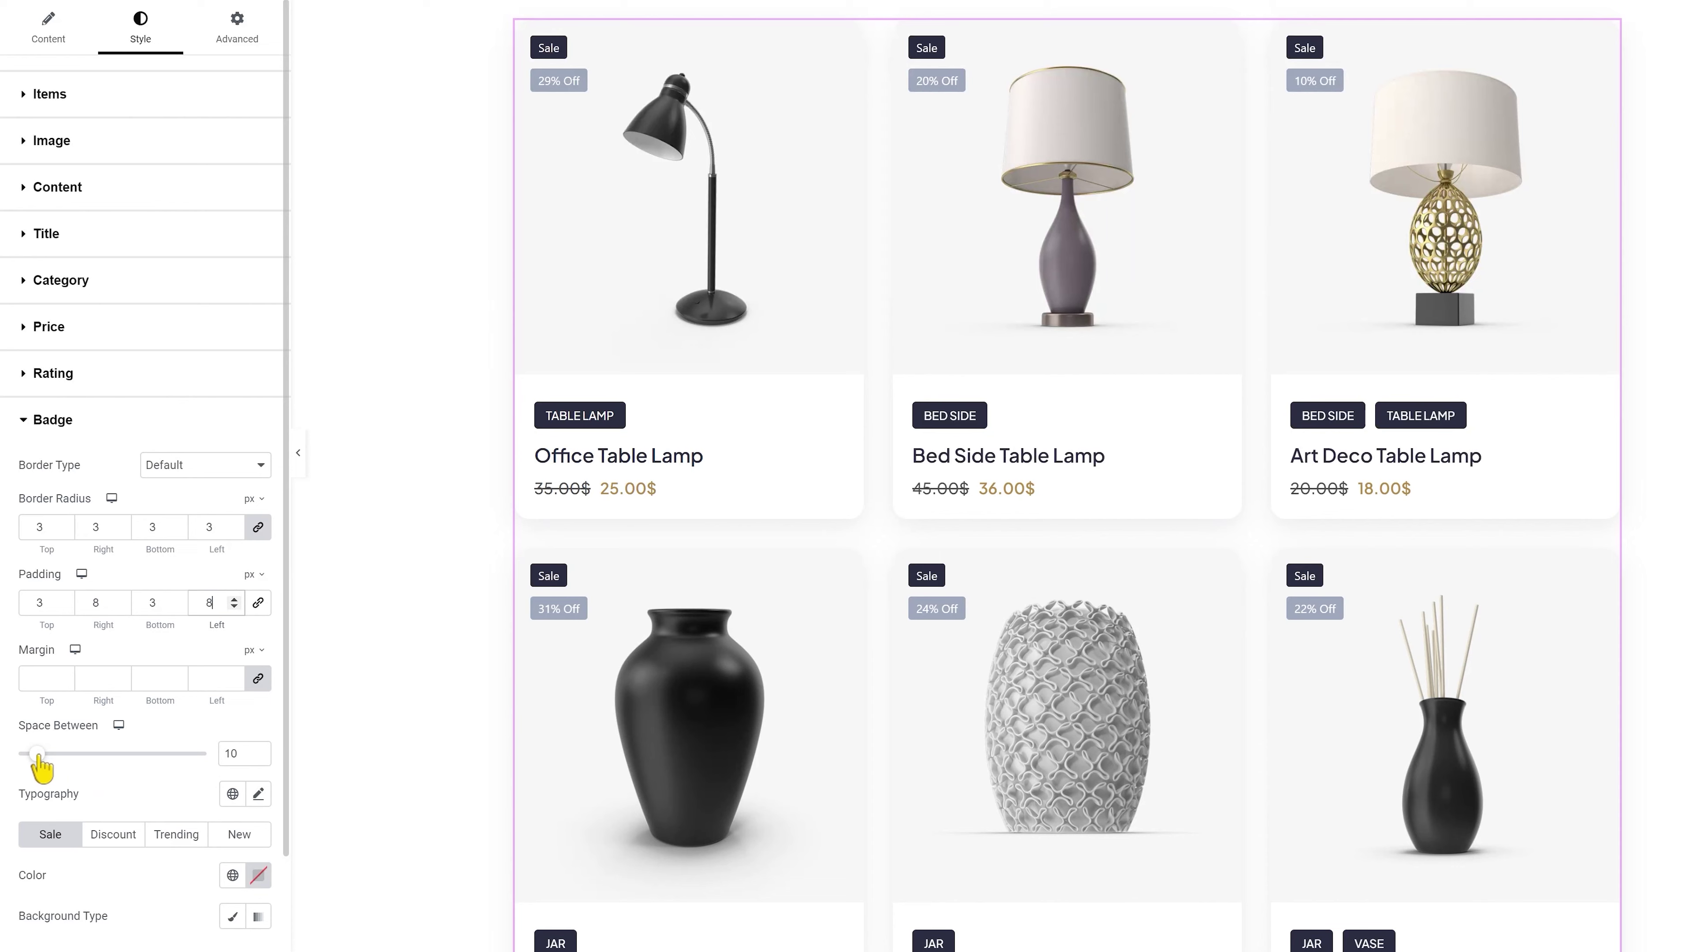
Set the Sale badge's text color to #FFFFFF and give it a classic background colored #B18B4D.
scroll(215, 756, "down", 1)
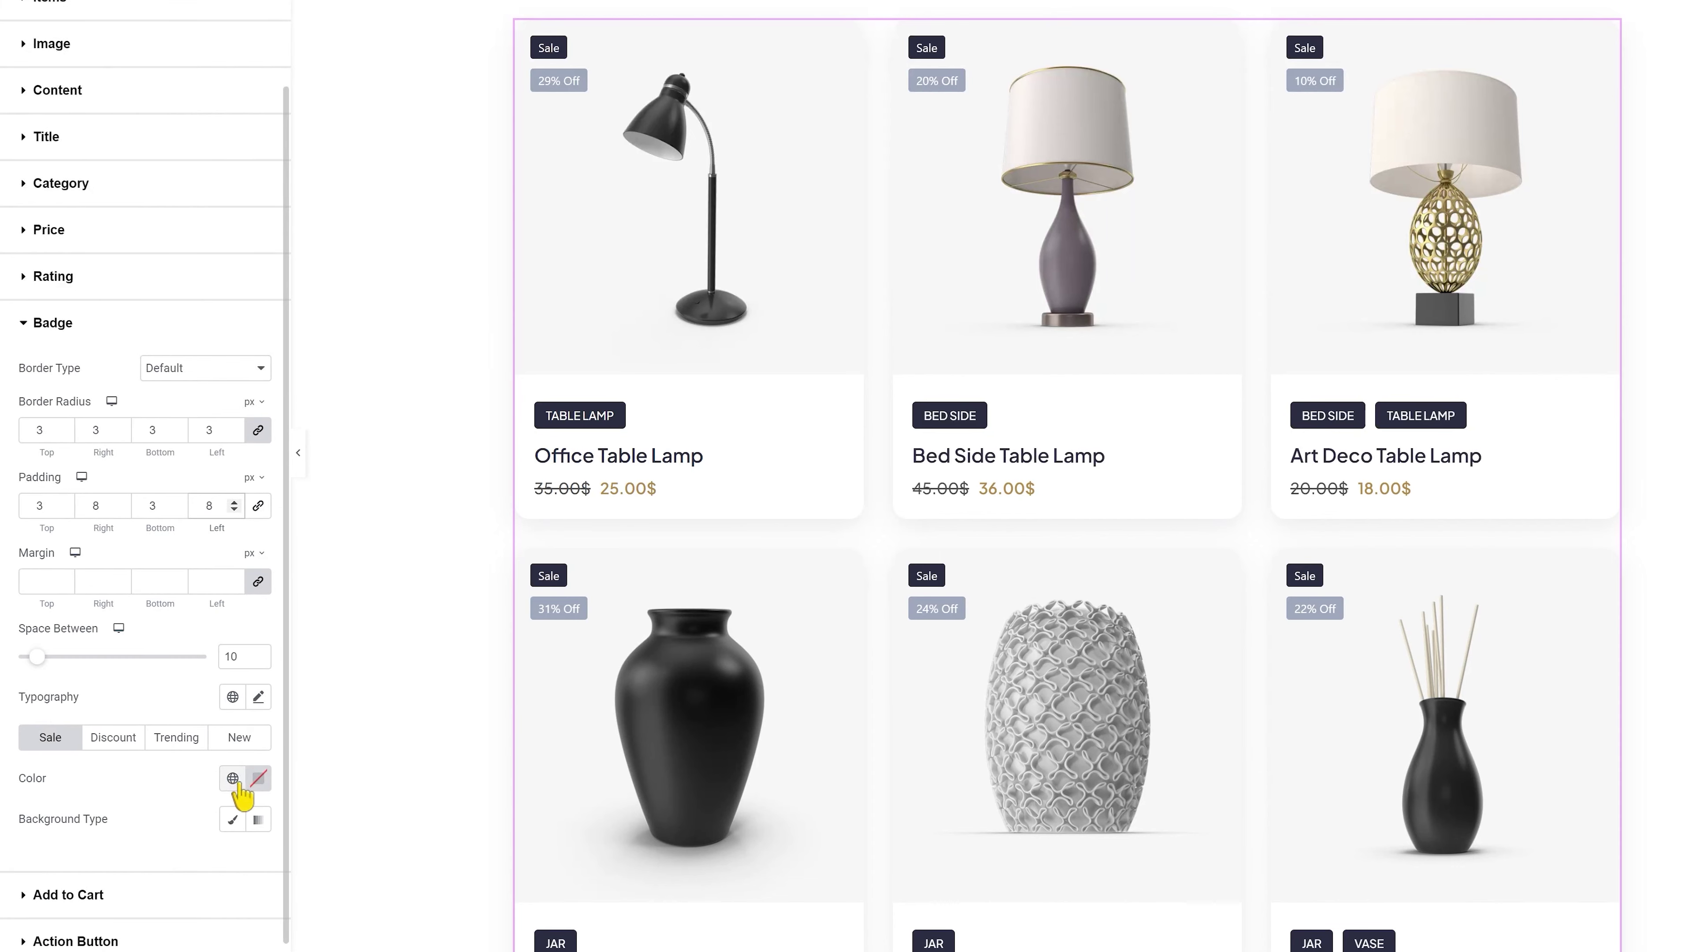
left_click(257, 781)
type("#FFFFFF")
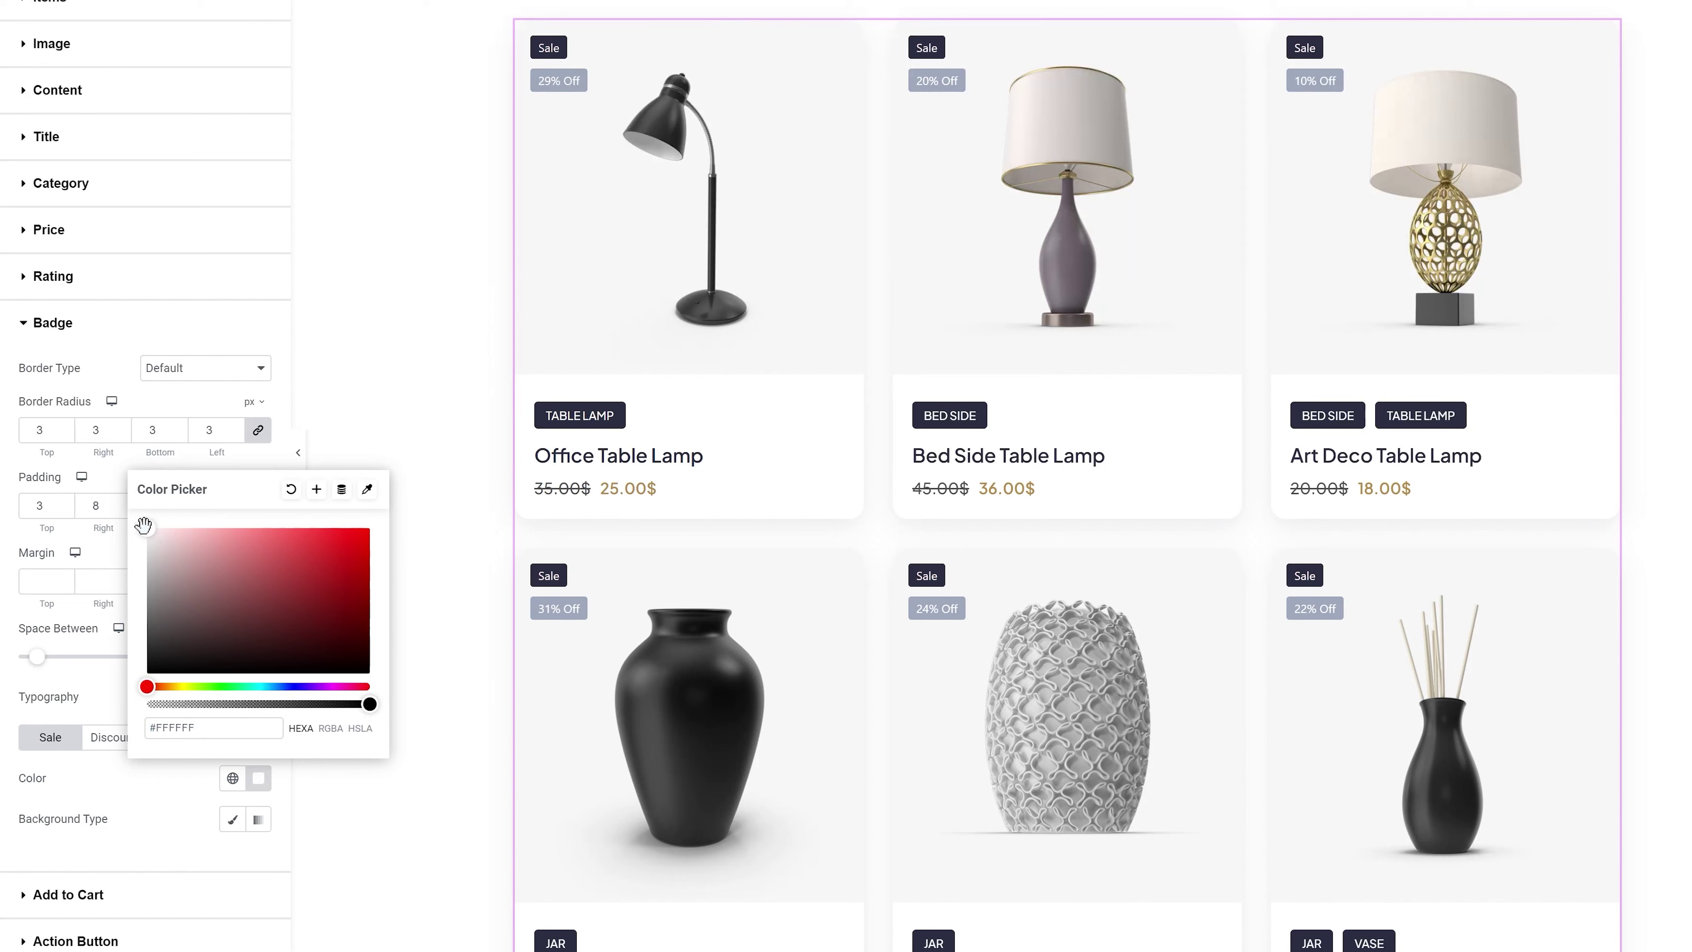
left_click(234, 821)
left_click(259, 859)
type("b18b4d")
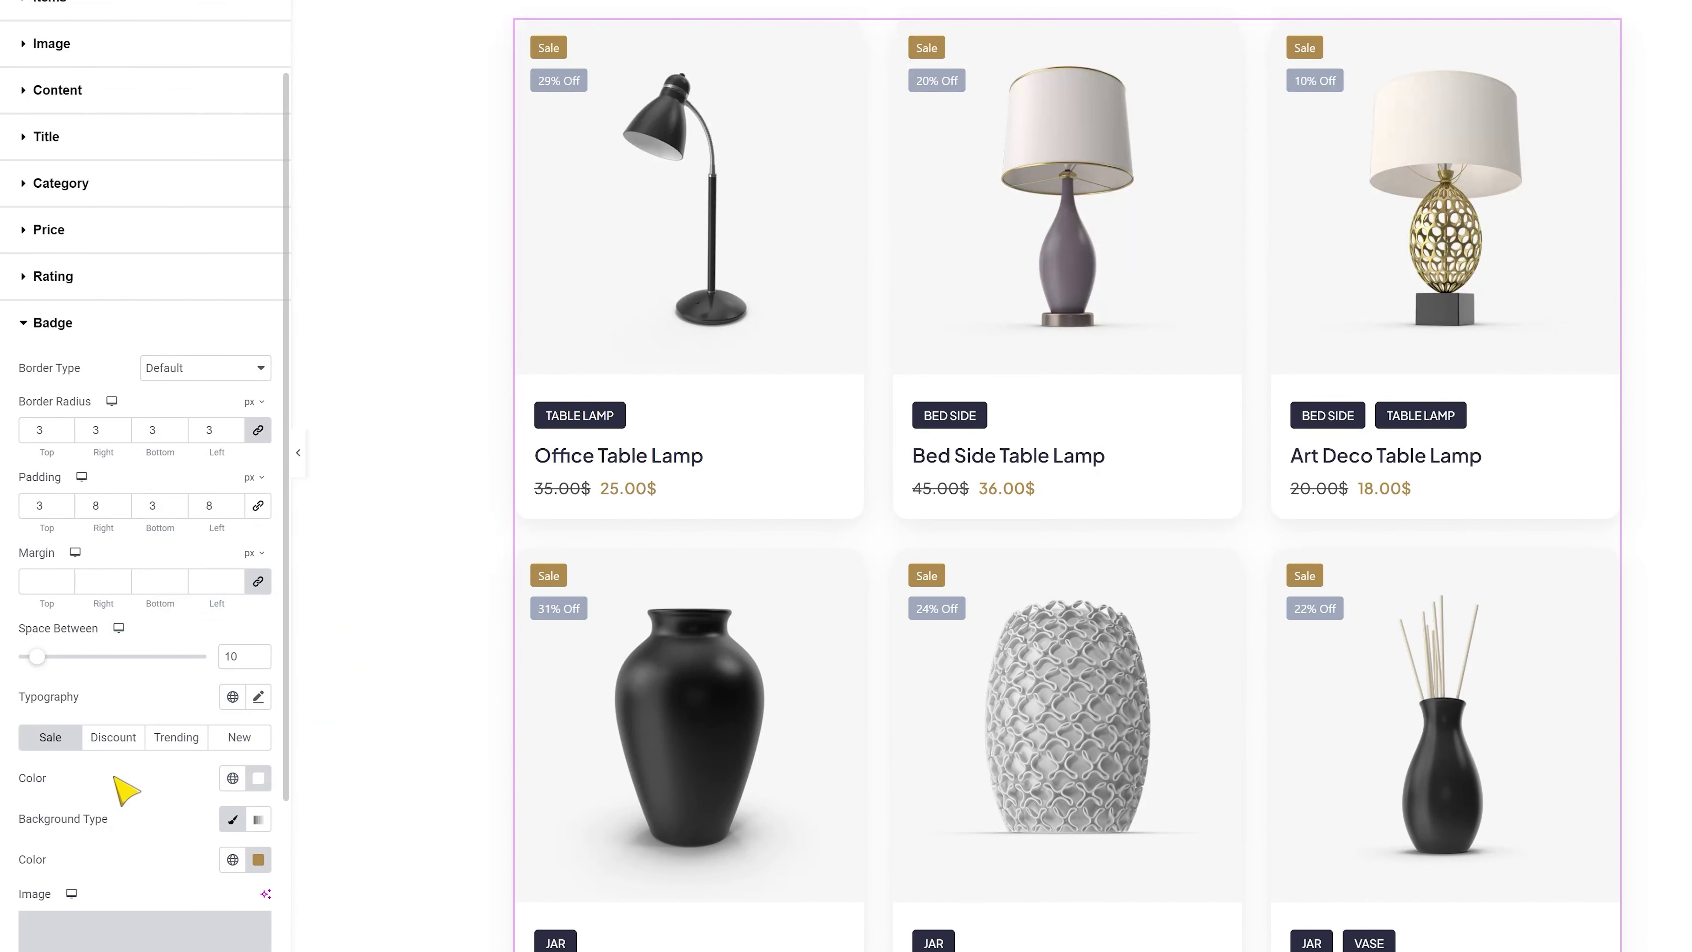
Give the Discount badge #FFFFFF text on a classic #CB0000 background, and look at the Trending and New badge settings.
left_click(113, 739)
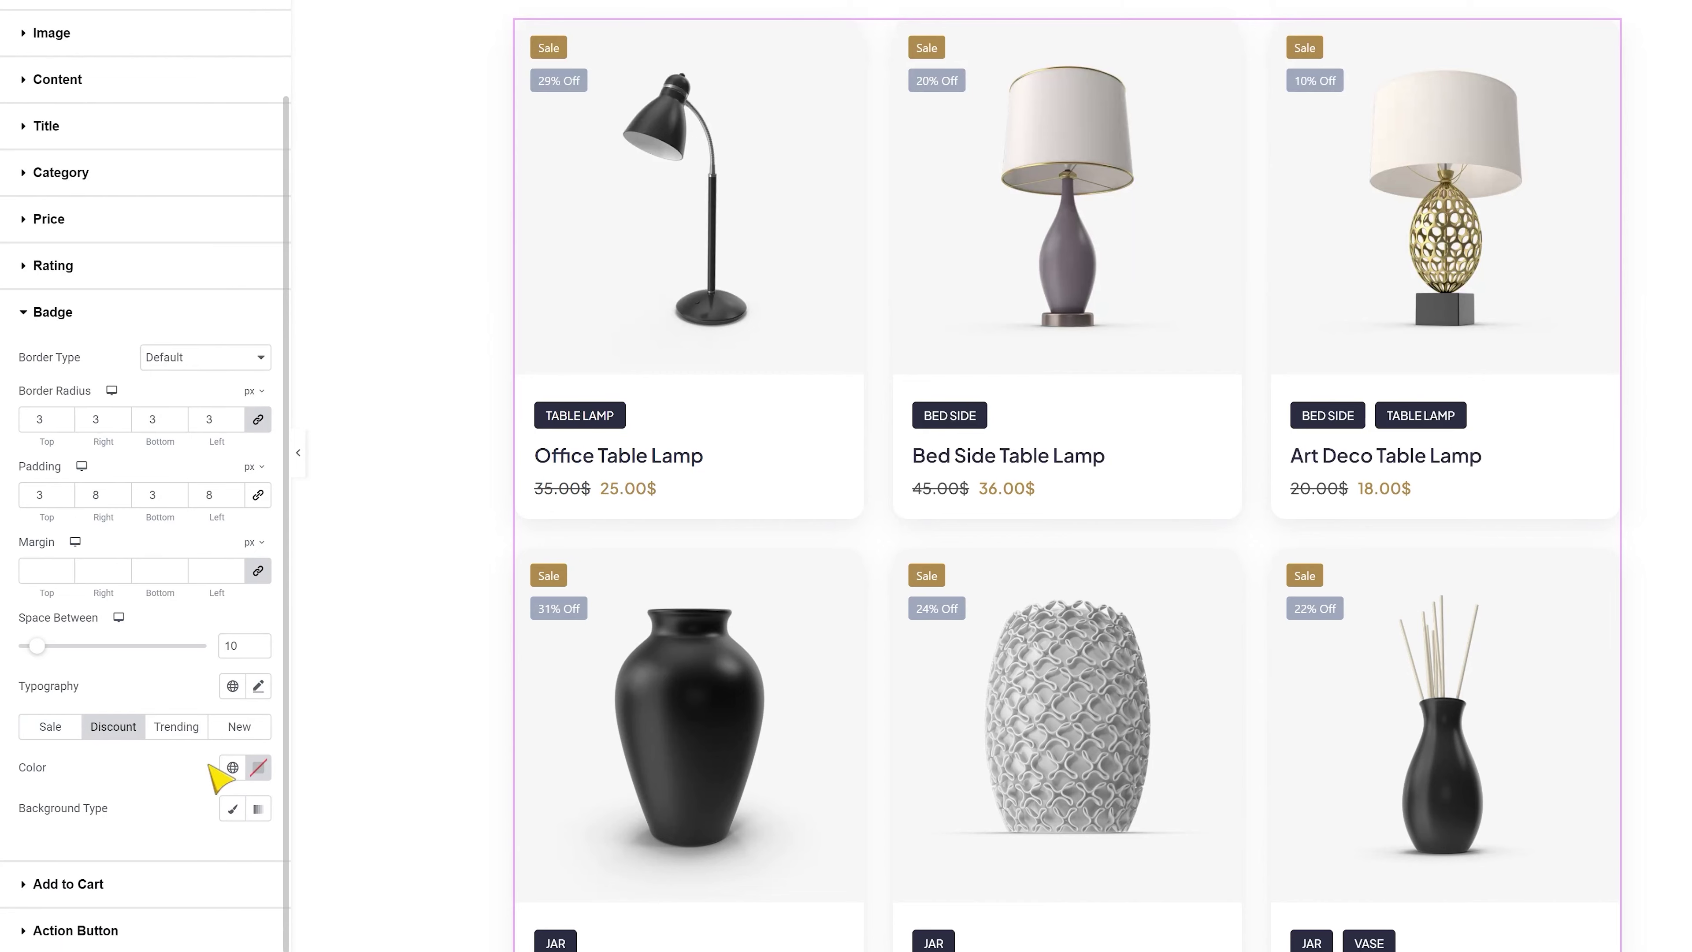
left_click(257, 768)
left_click(148, 517)
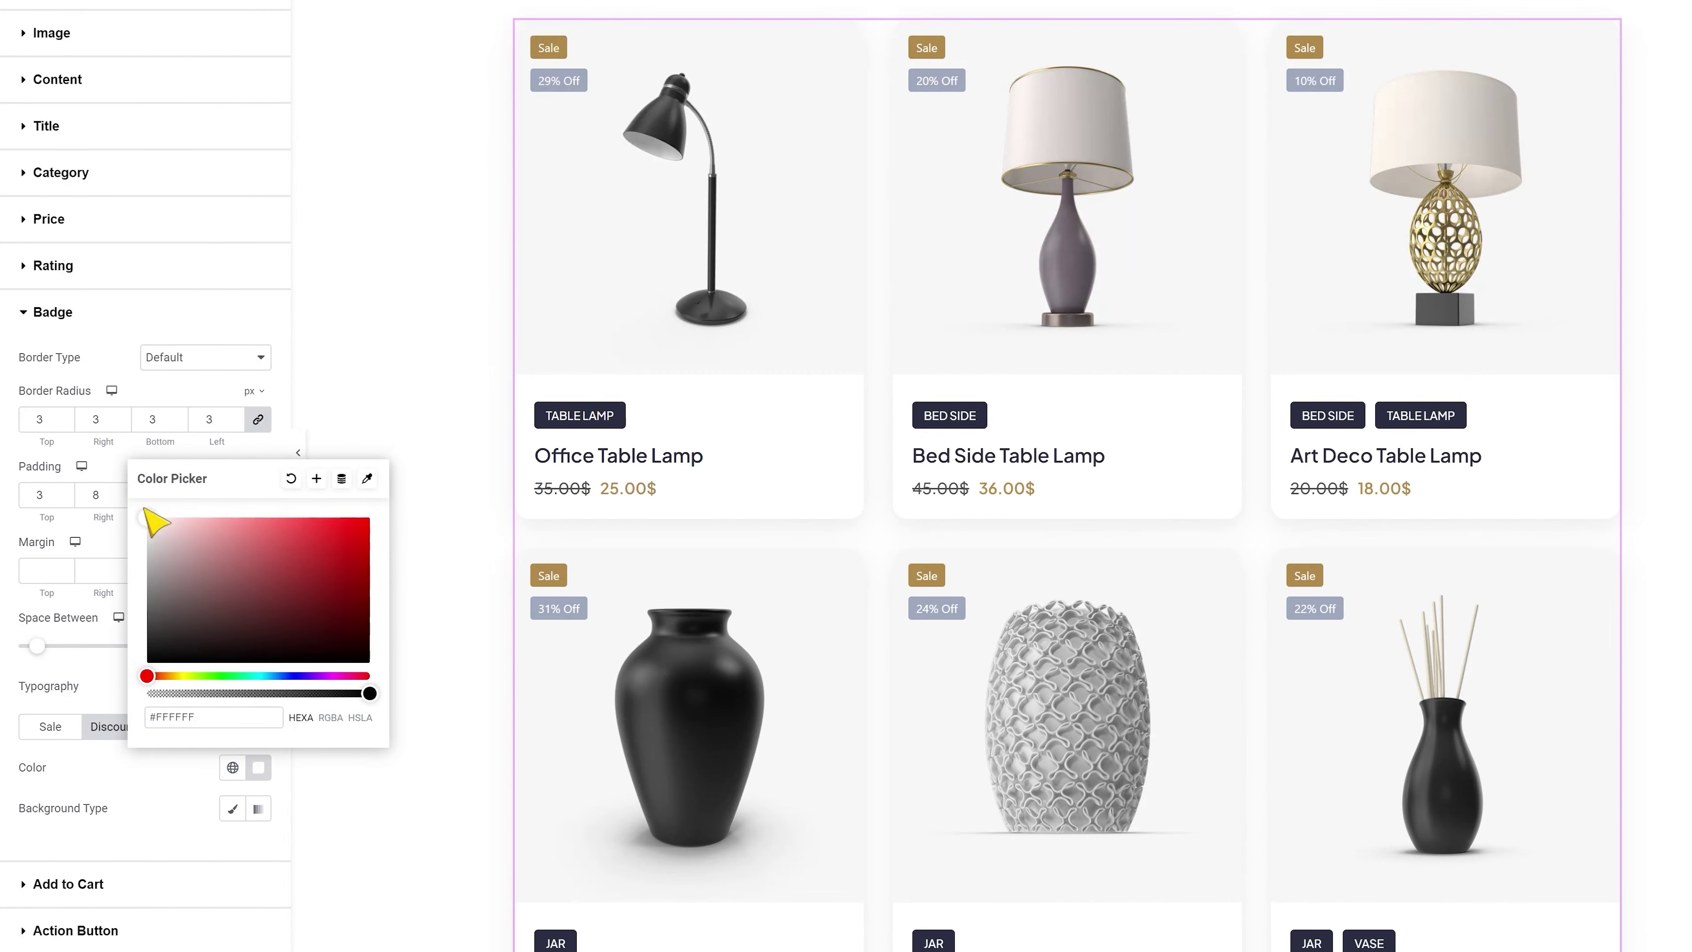
left_click(233, 808)
left_click(258, 848)
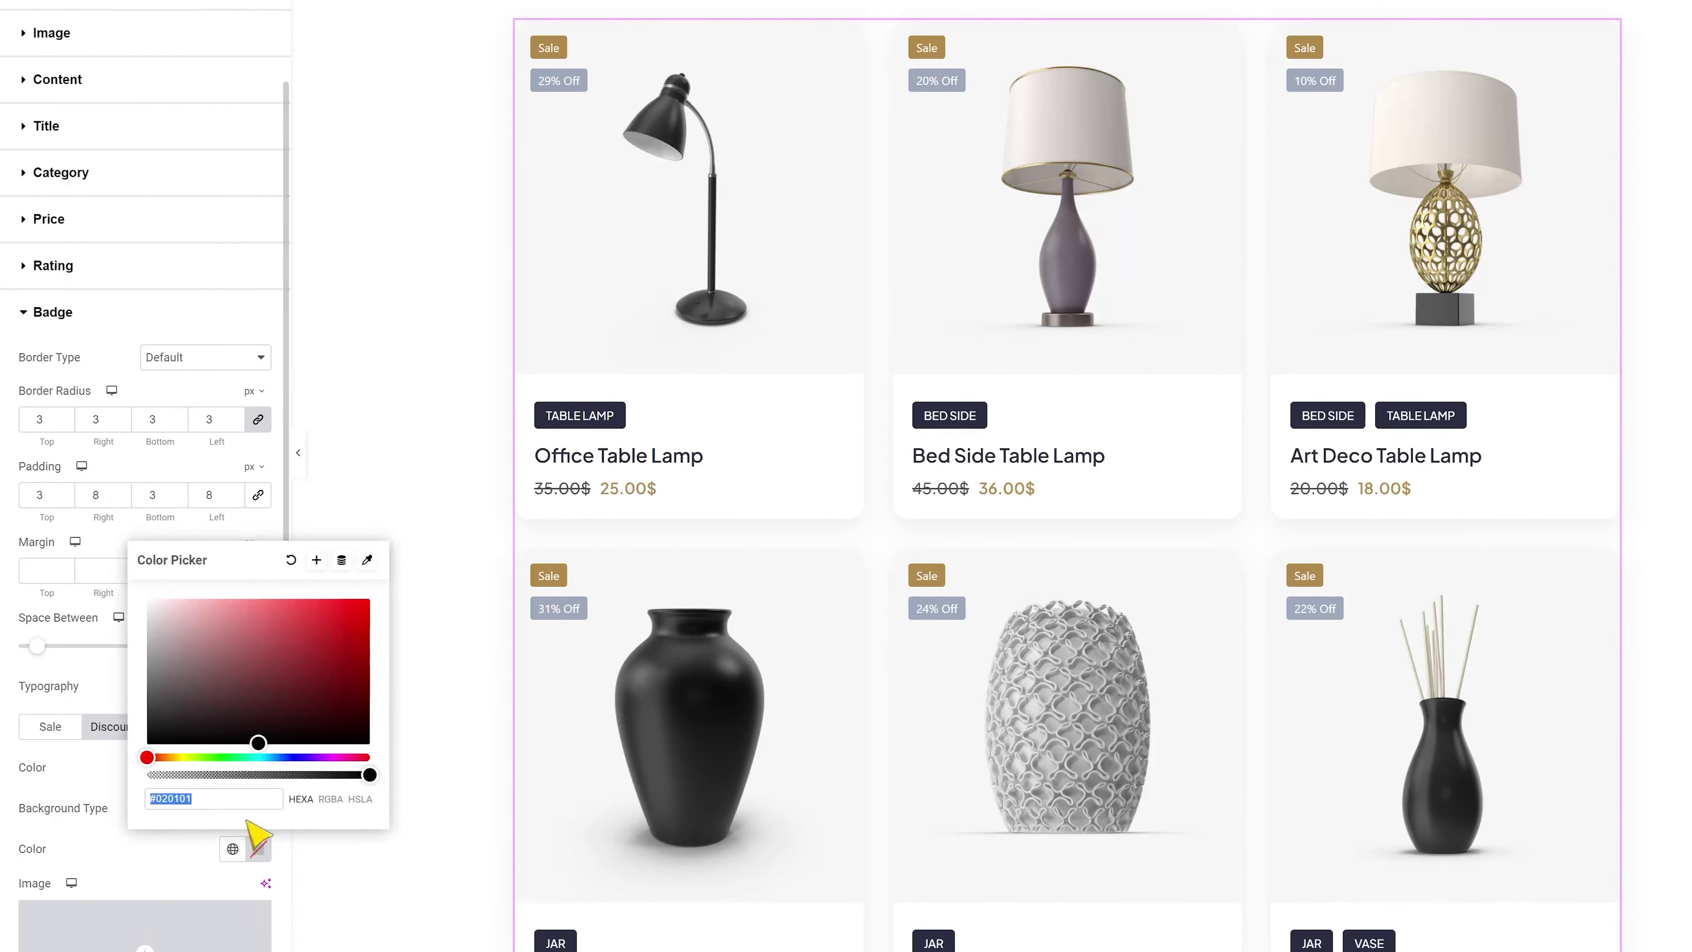
left_click(258, 742)
left_click_drag(286, 727, 393, 643)
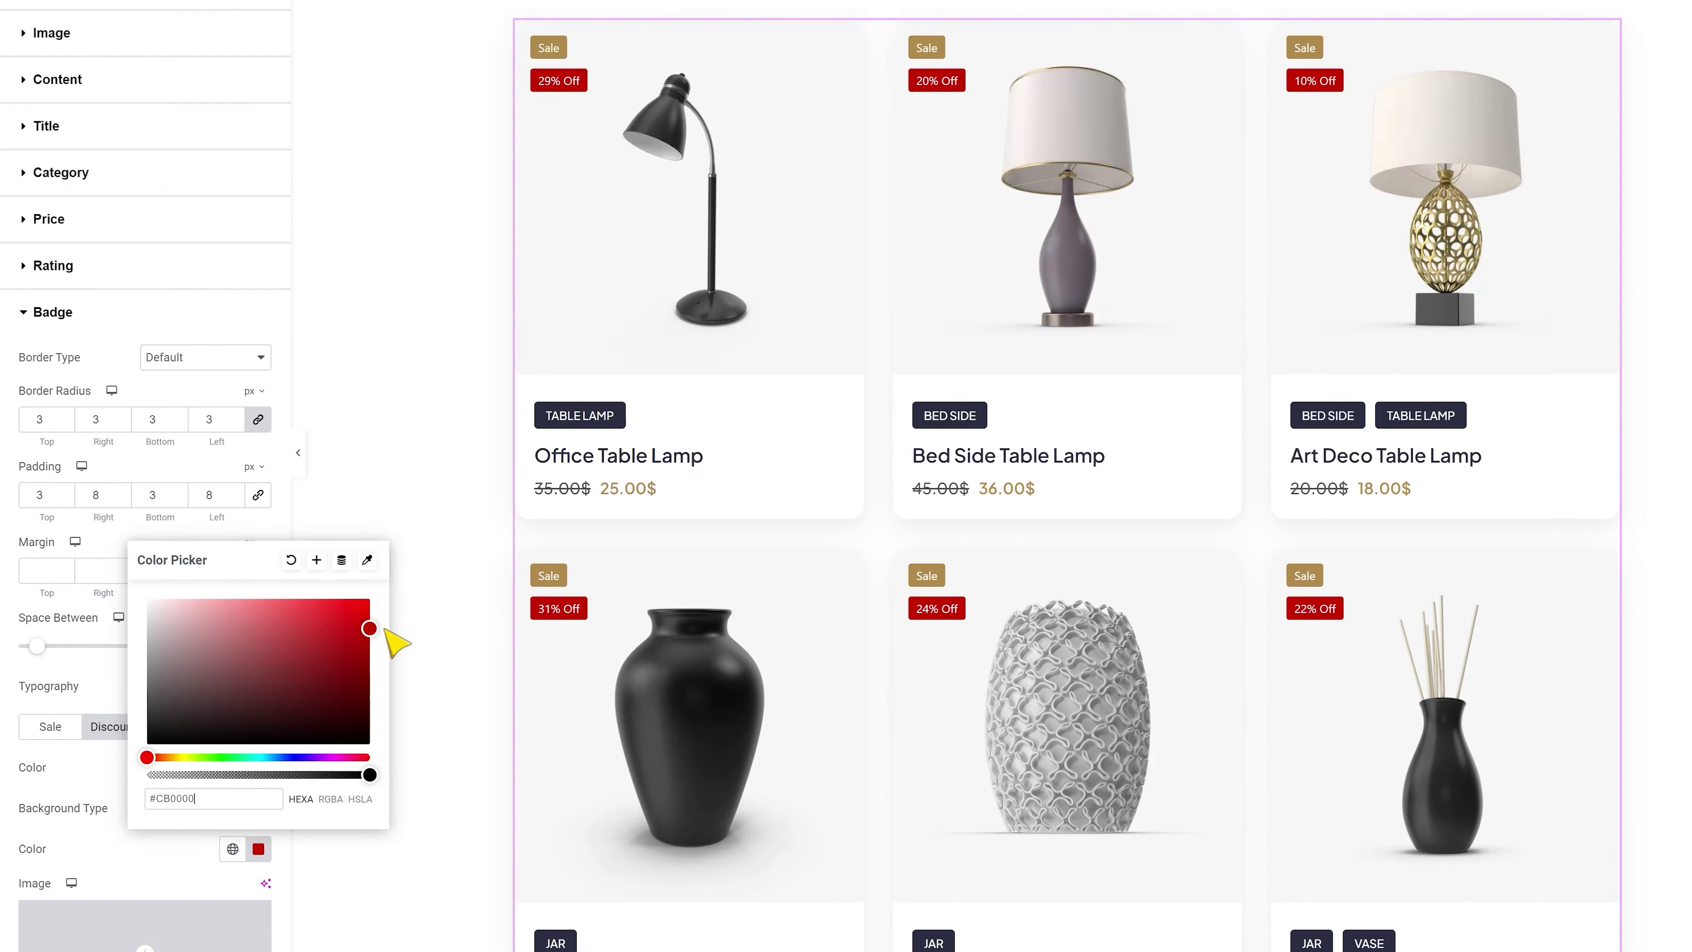
left_click(78, 678)
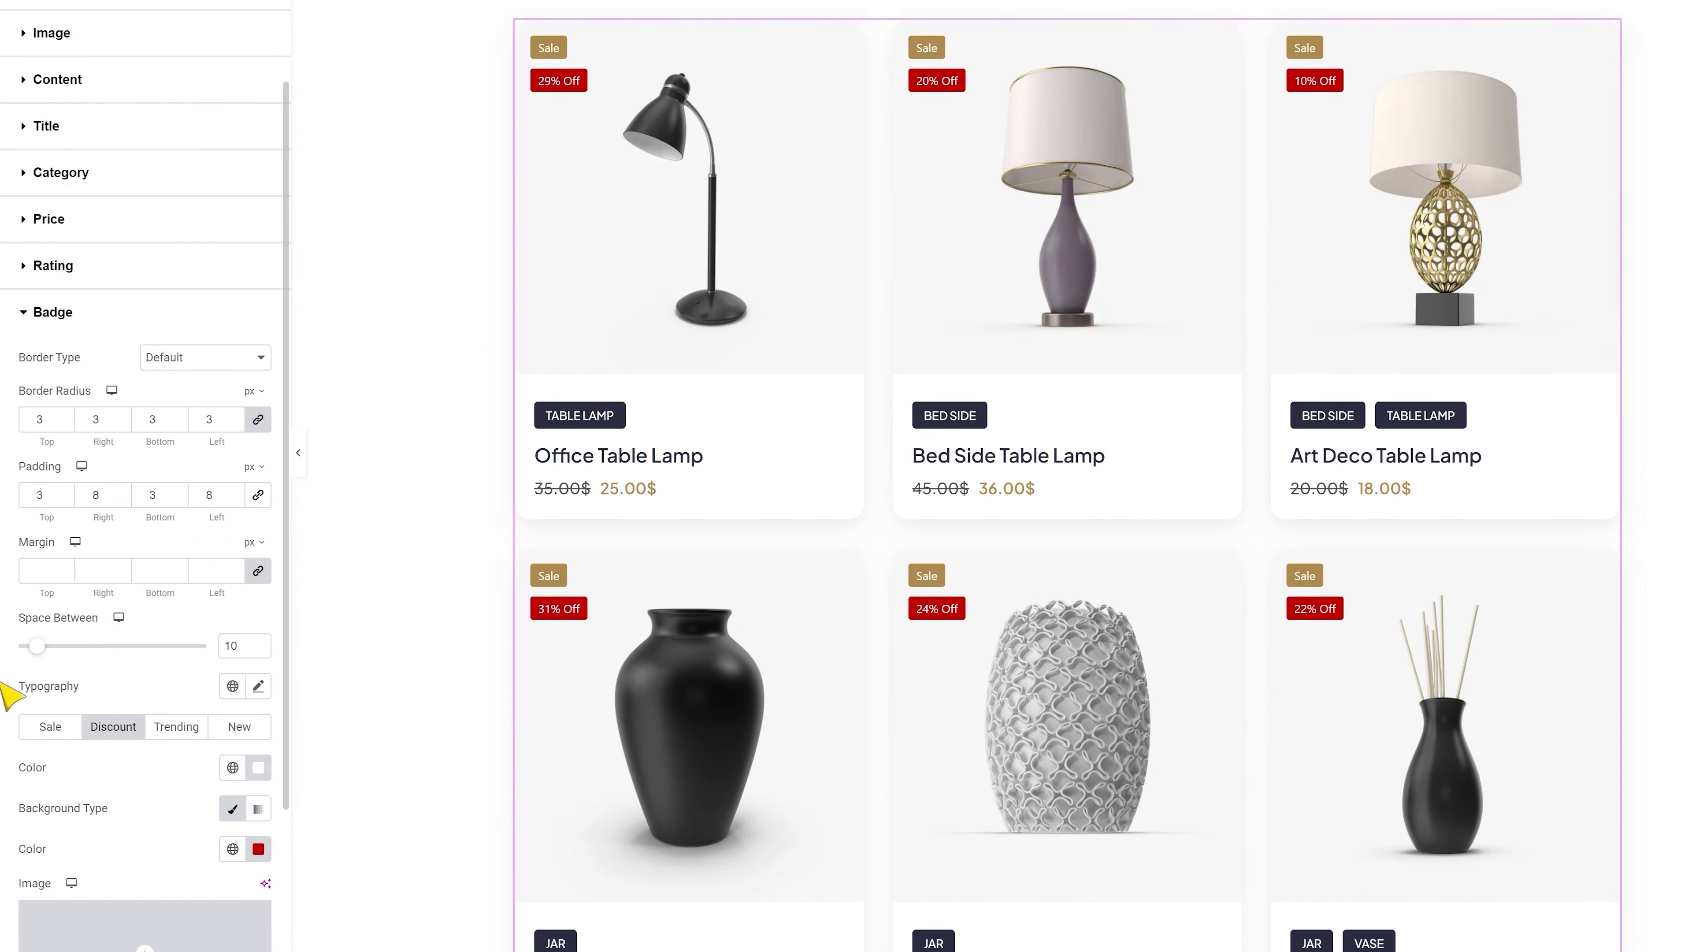
left_click(179, 733)
left_click(247, 733)
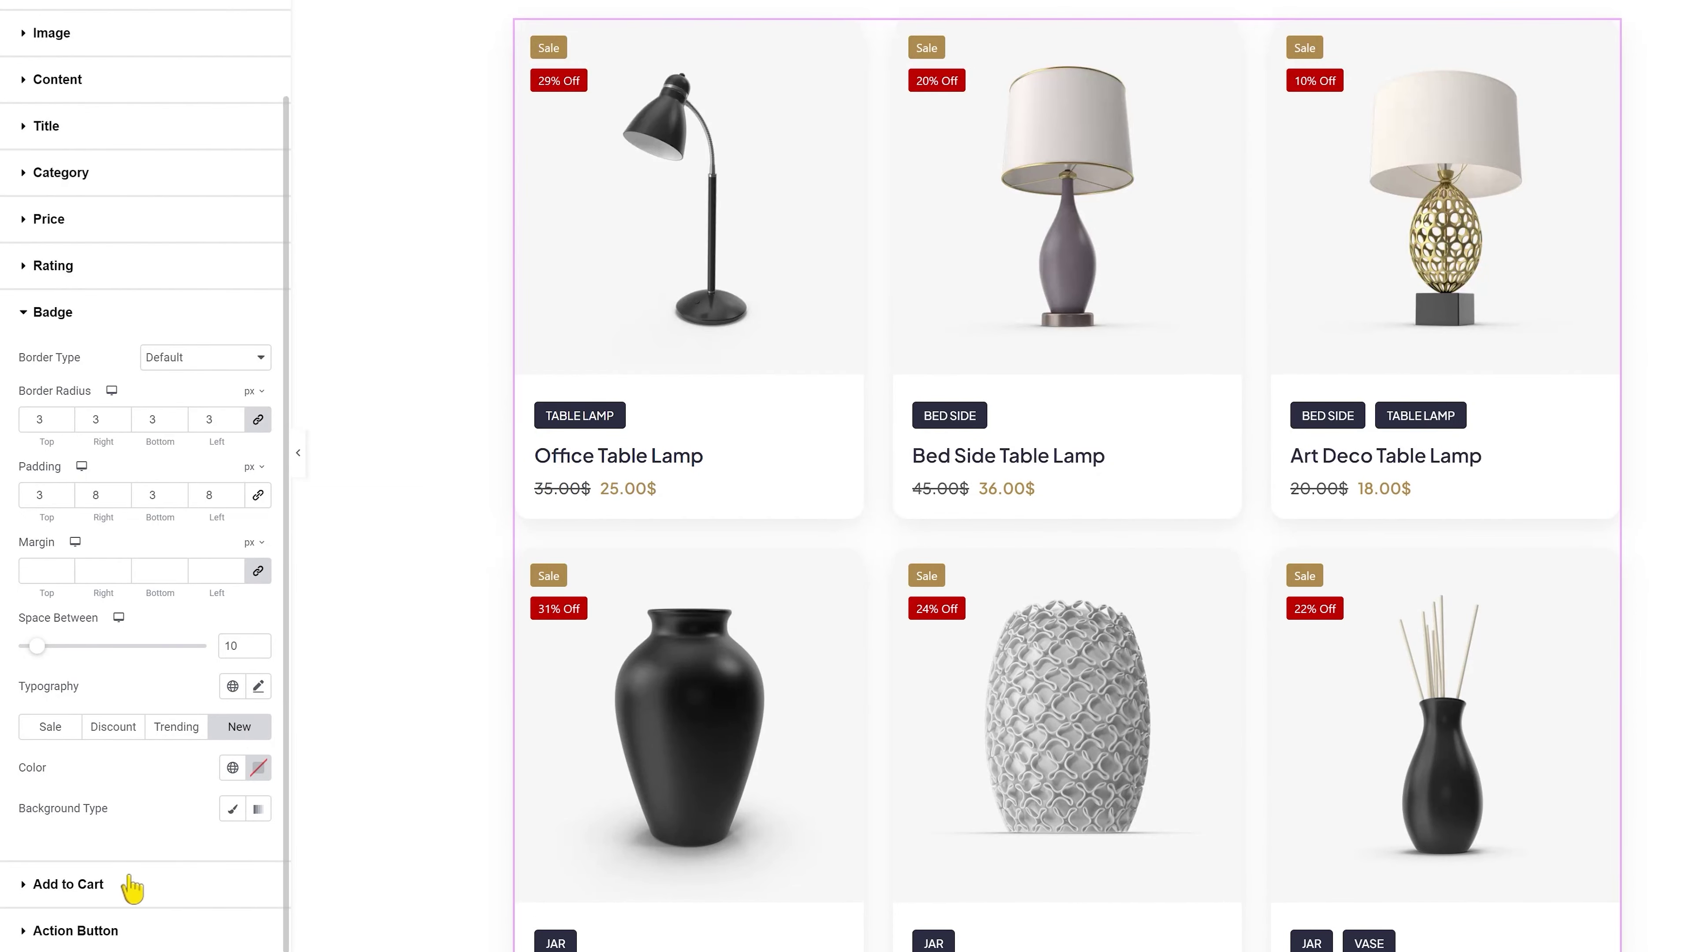
Set the Add to Cart button's text color to white and its background to dark navy, and check it on a product card.
left_click(132, 888)
scroll(234, 419, "down", 3)
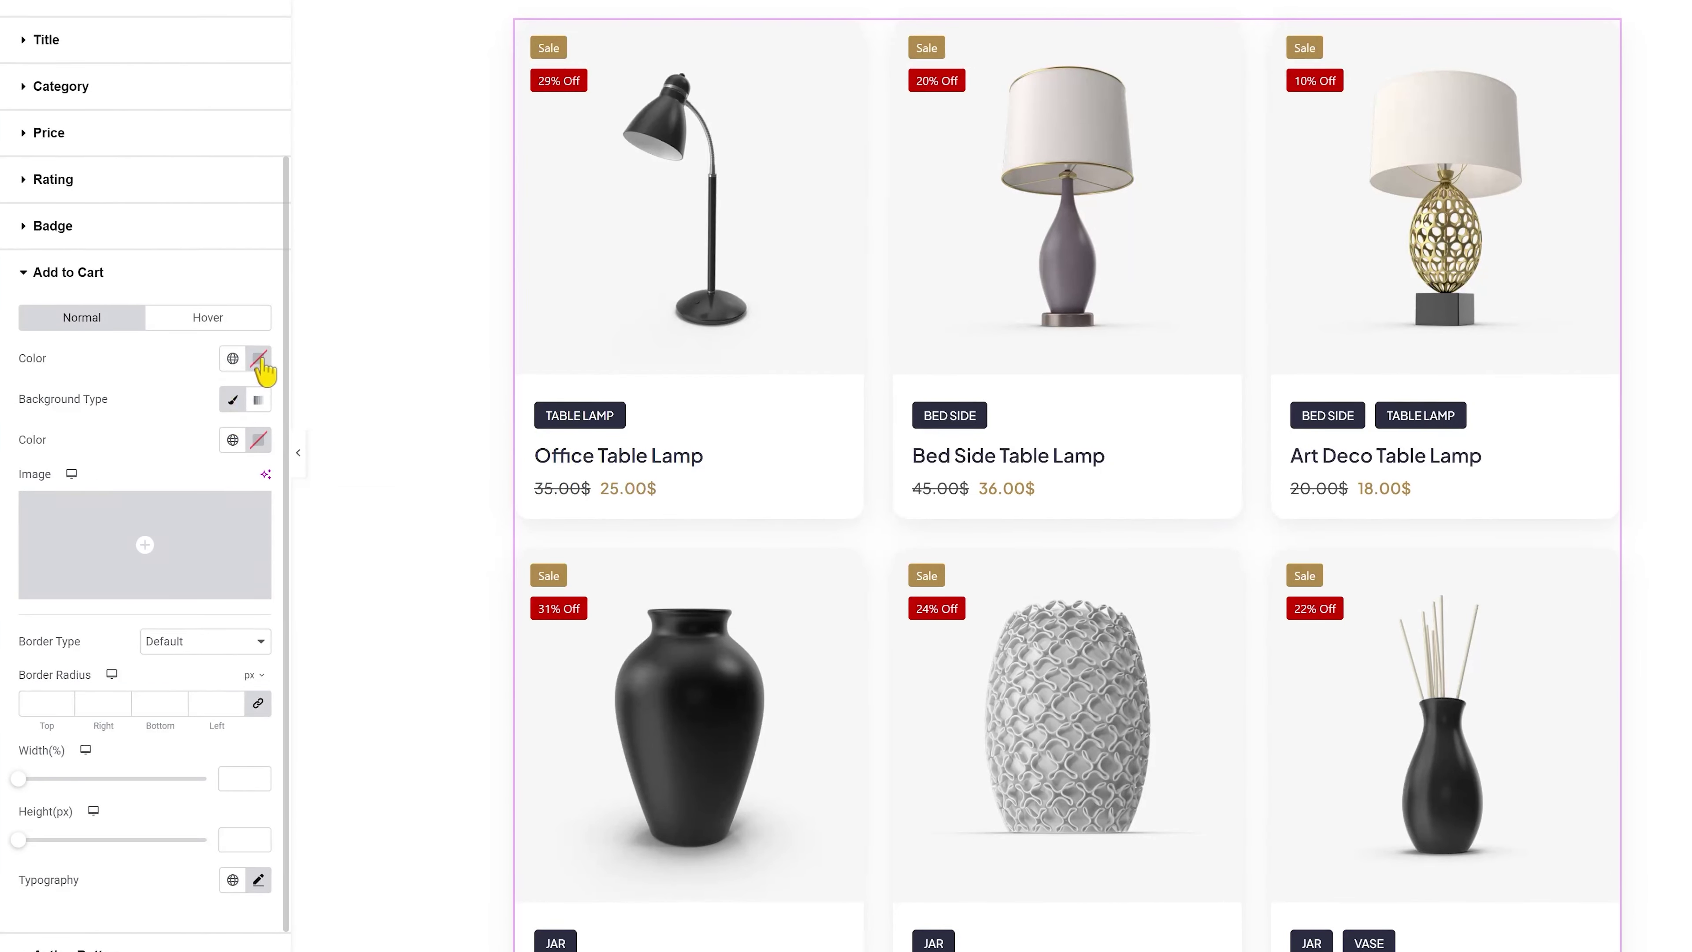
left_click(260, 355)
left_click_drag(210, 470, 184, 445)
left_click(200, 390)
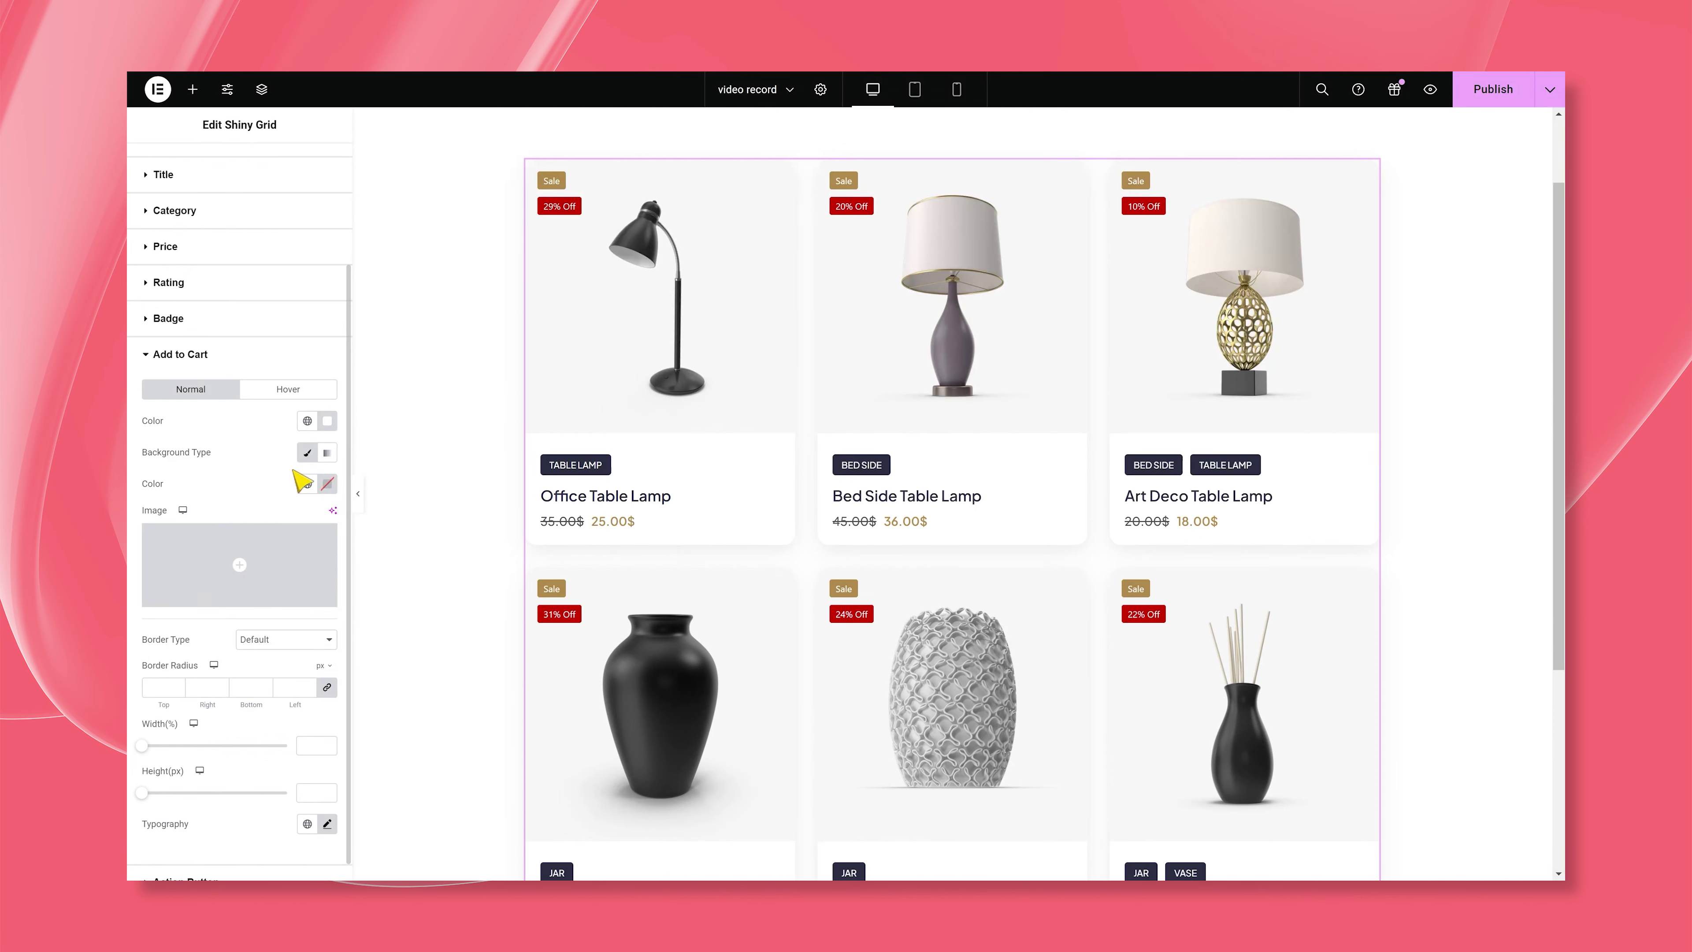
left_click(322, 480)
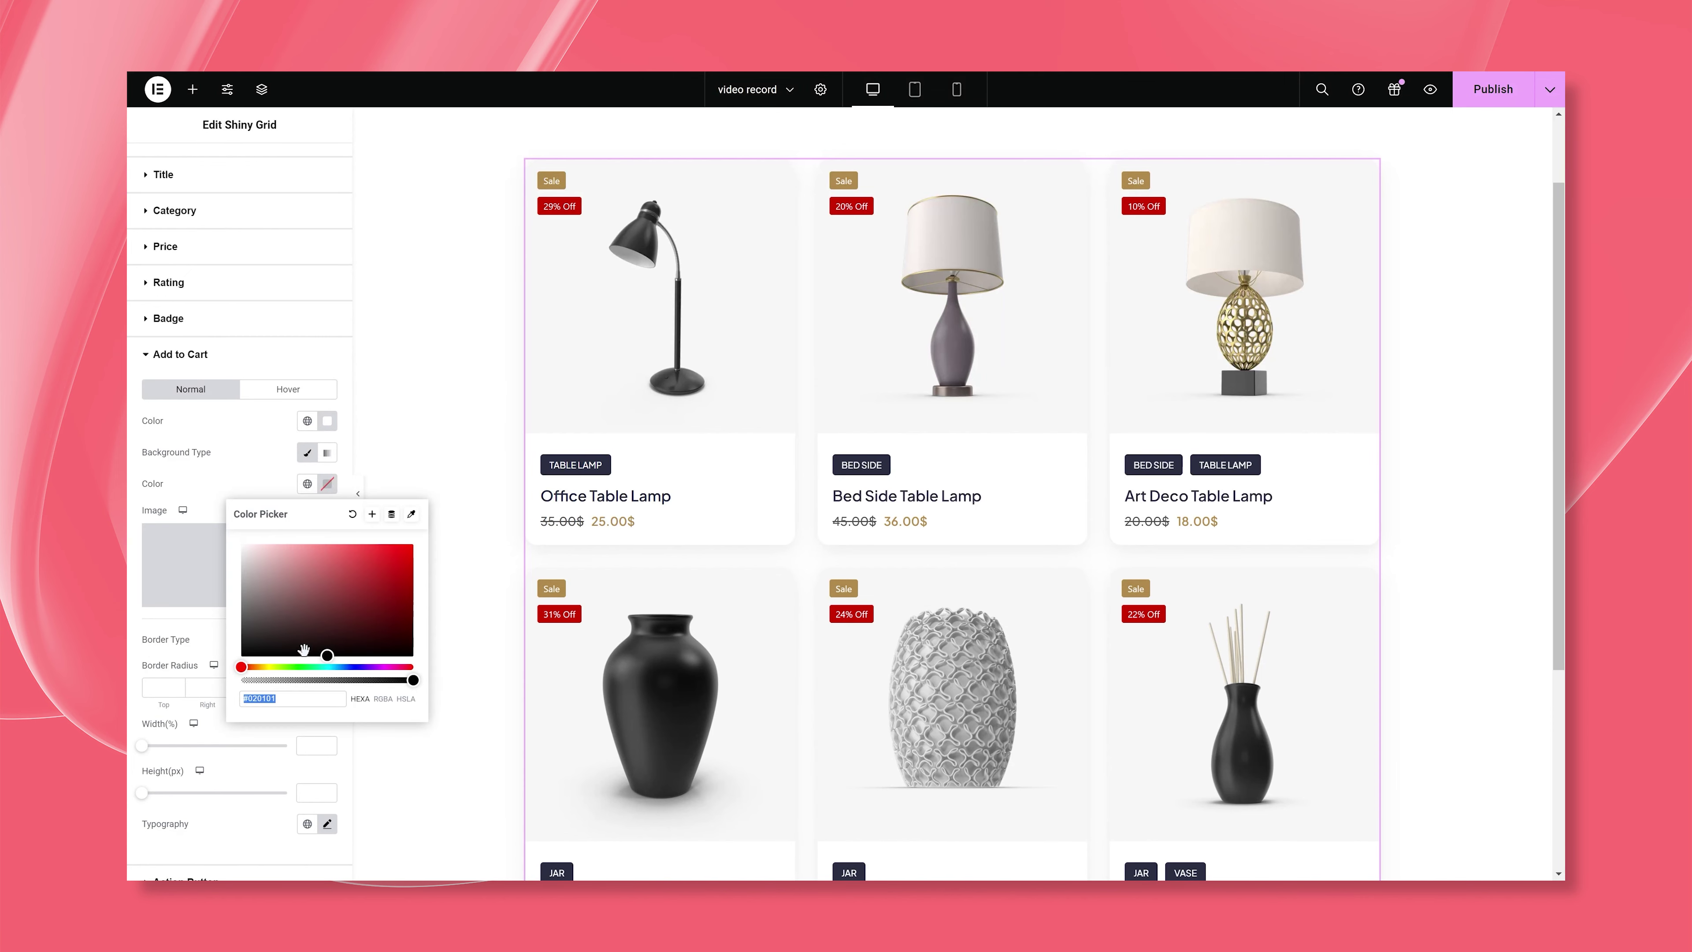
key("ctrl+v")
left_click(263, 490)
mouse_move(593, 424)
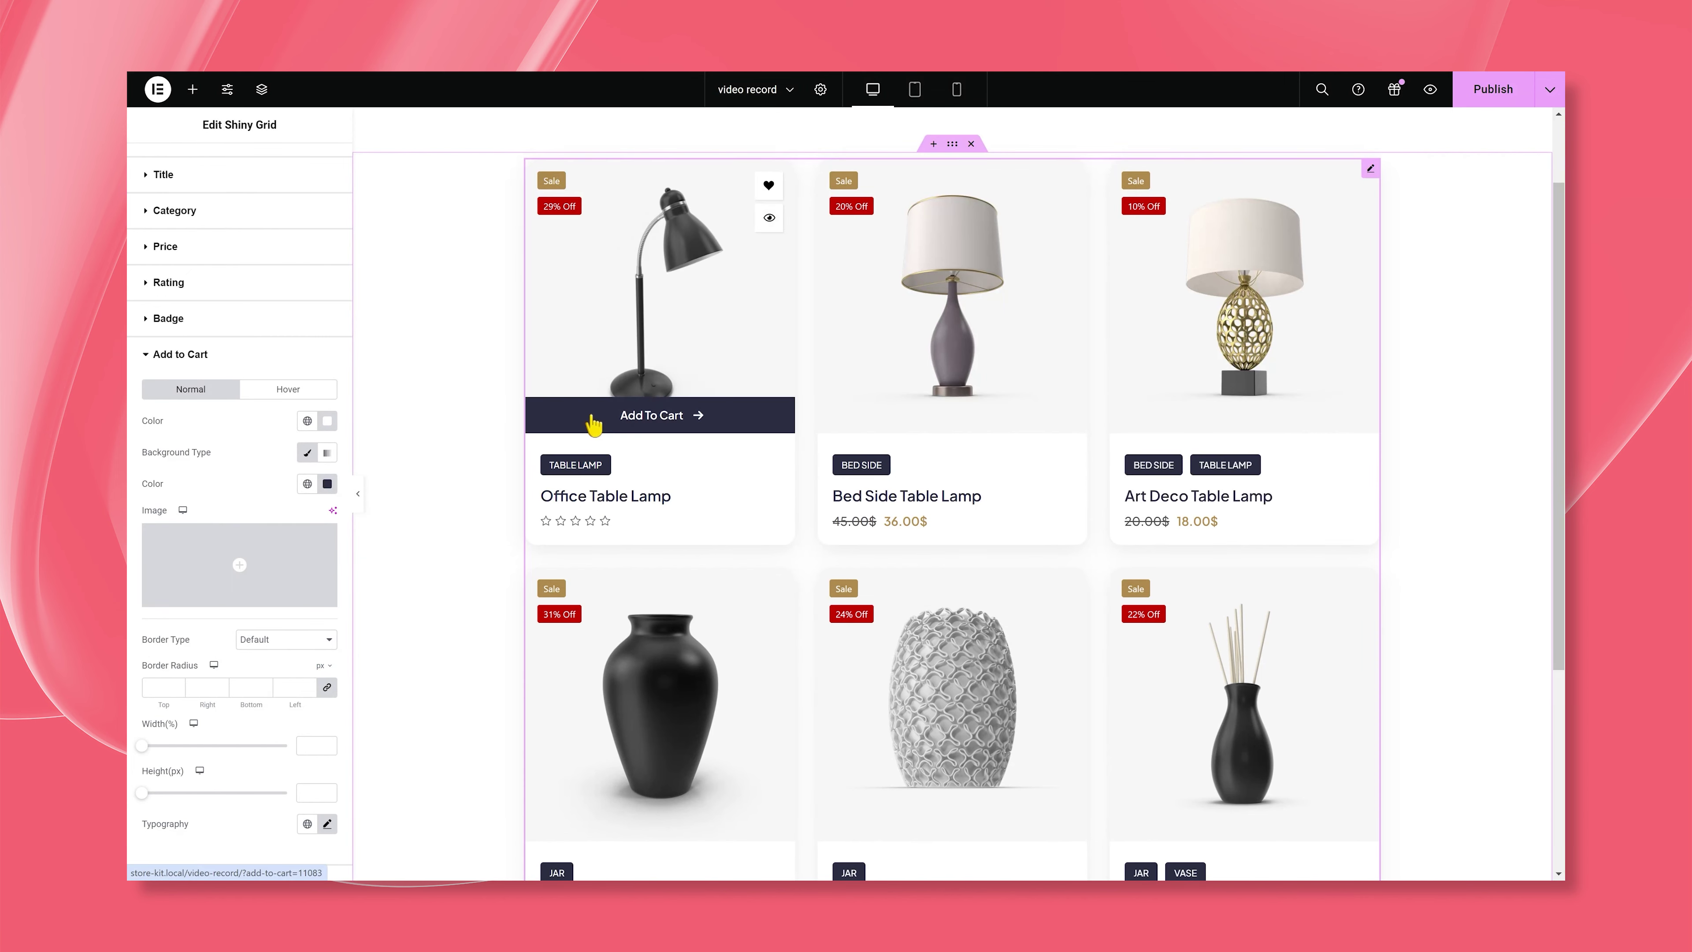
Set the Add to Cart typography to Plus Jakarta Sans, size 16 px, weight 500 (Medium).
scroll(240, 663, "down", 1)
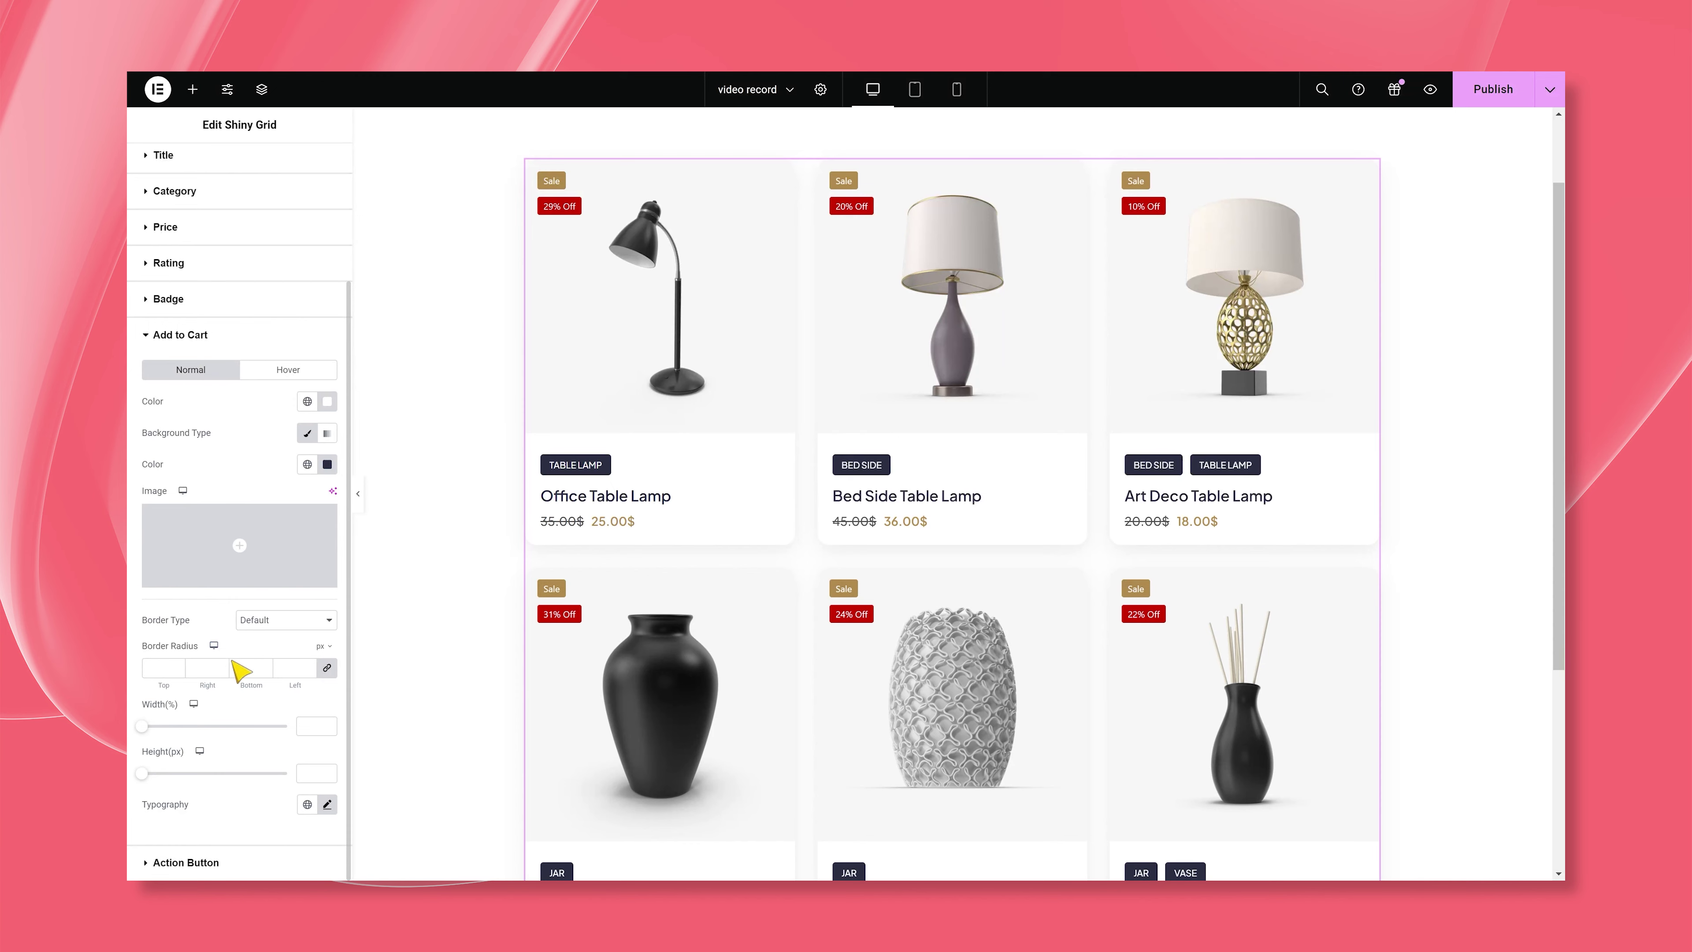
left_click(327, 804)
scroll(321, 776, "down", 3)
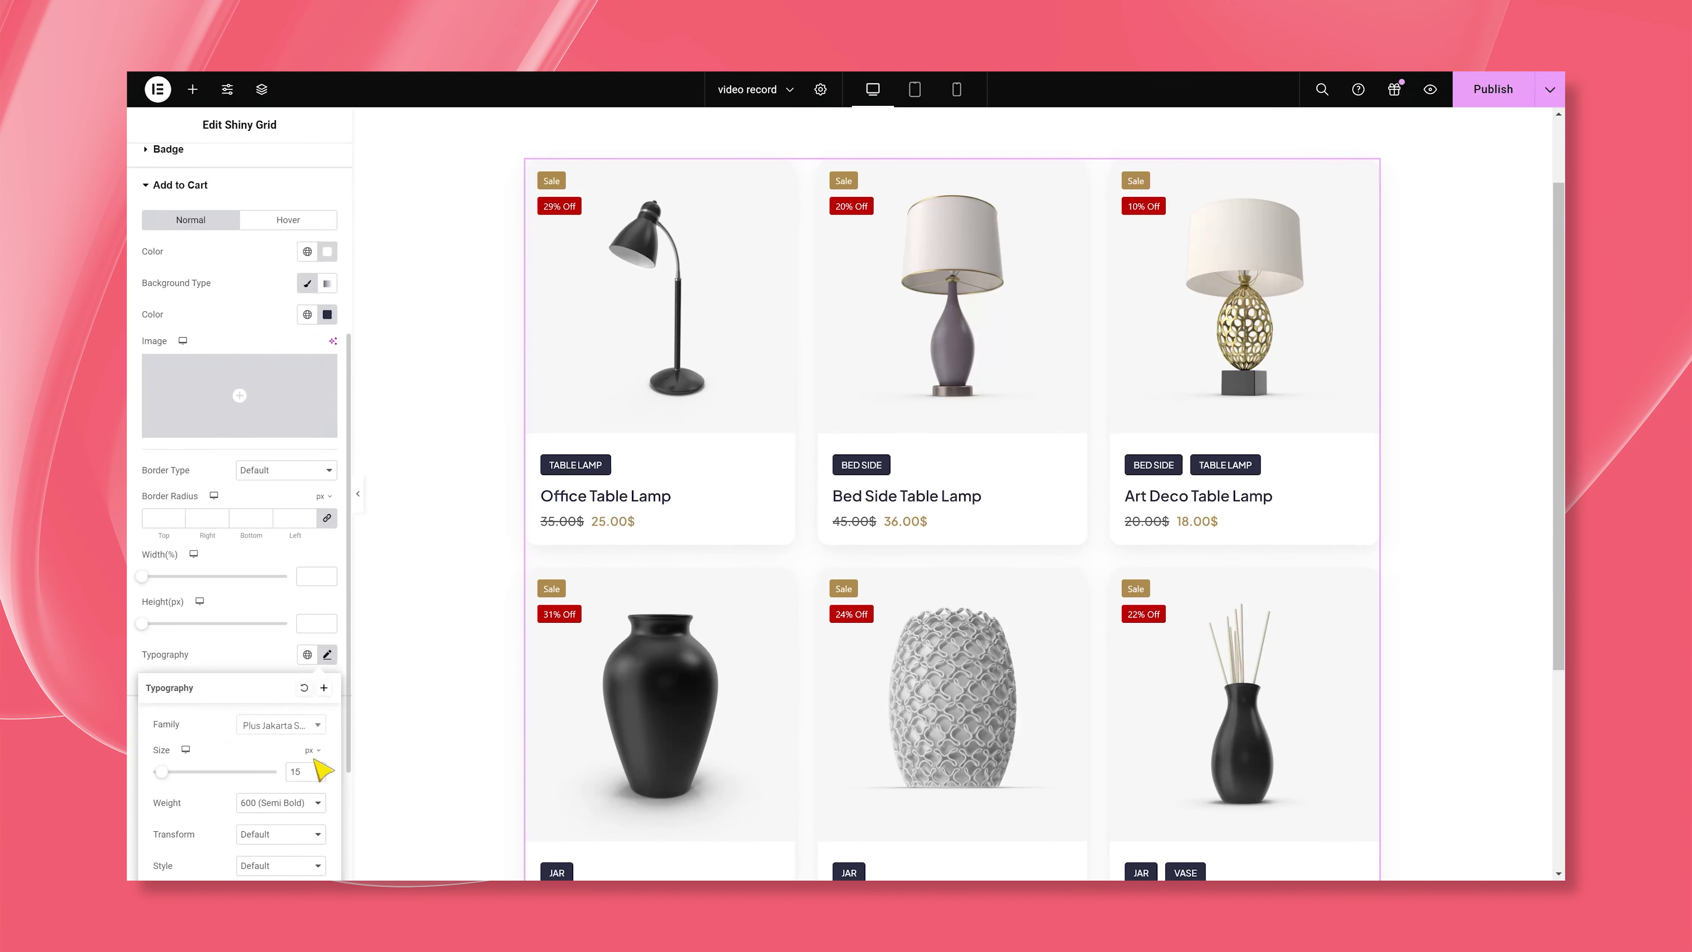
left_click(267, 657)
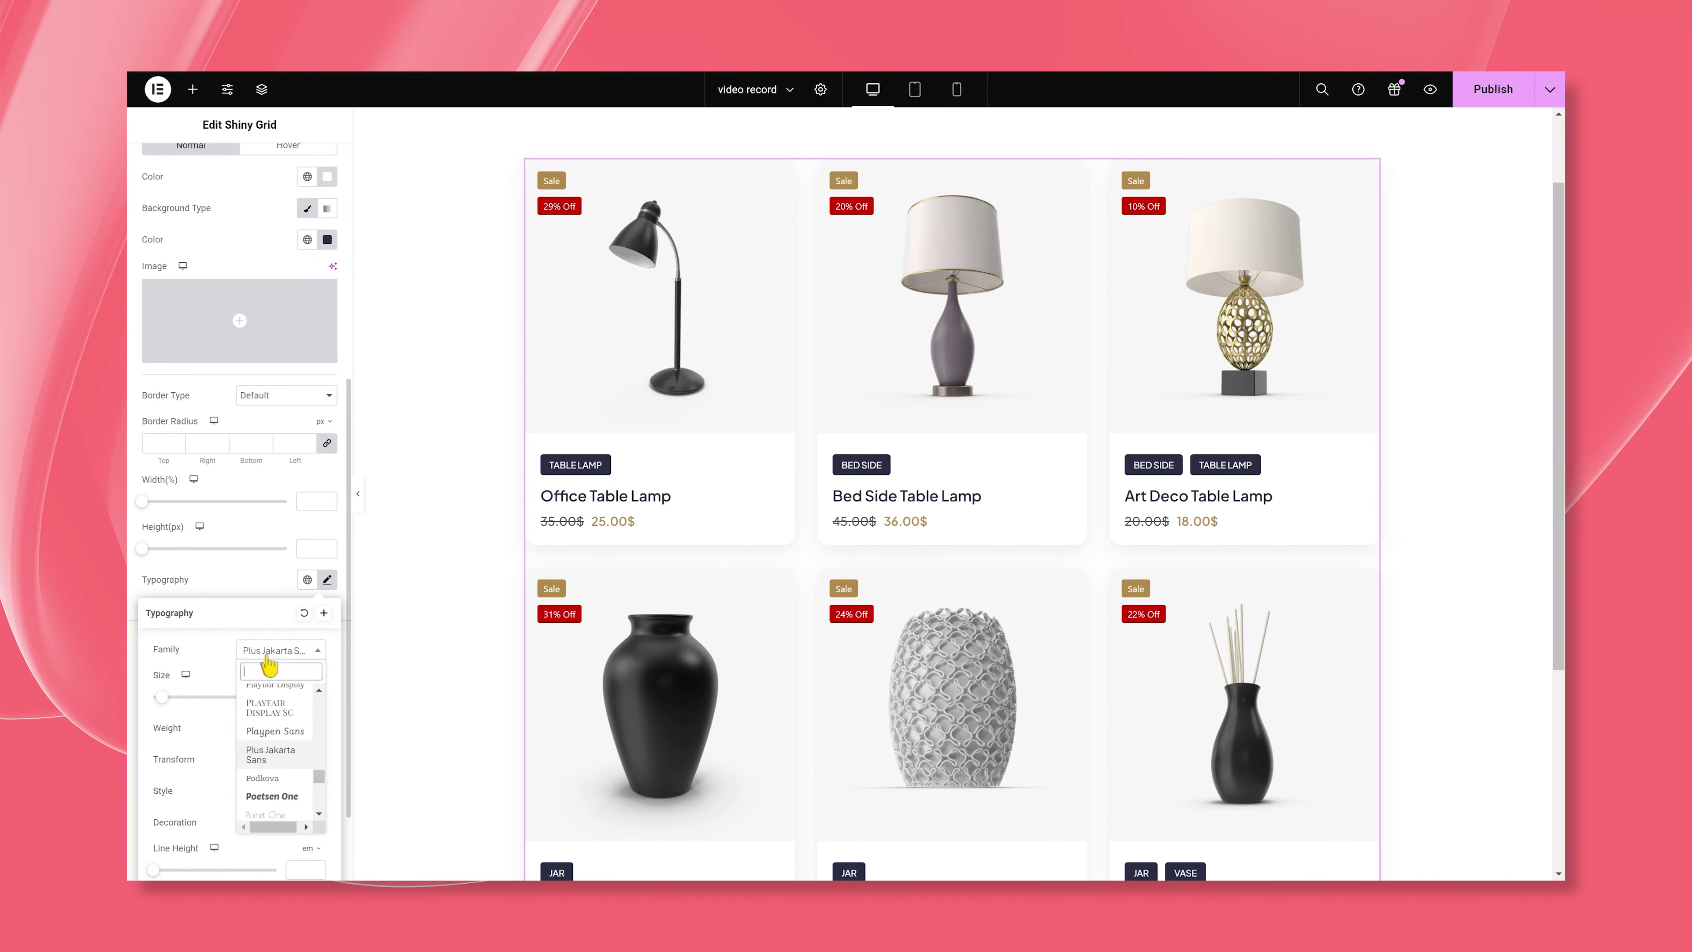
type("plus")
left_click(290, 710)
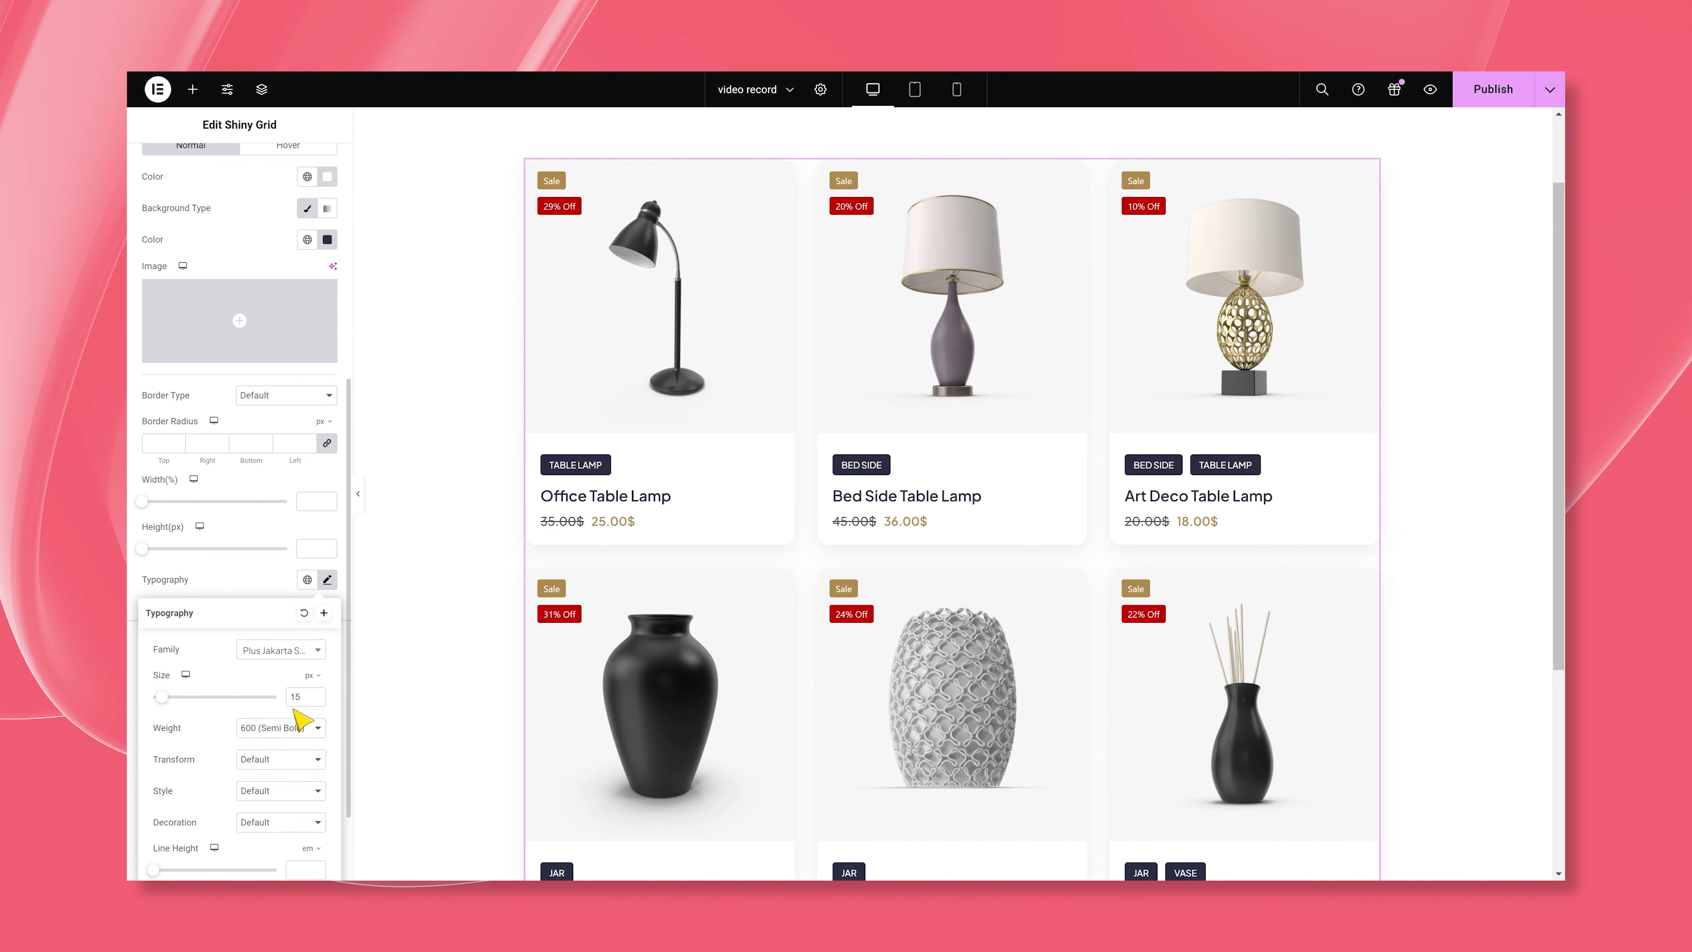
left_click(283, 734)
left_click(292, 596)
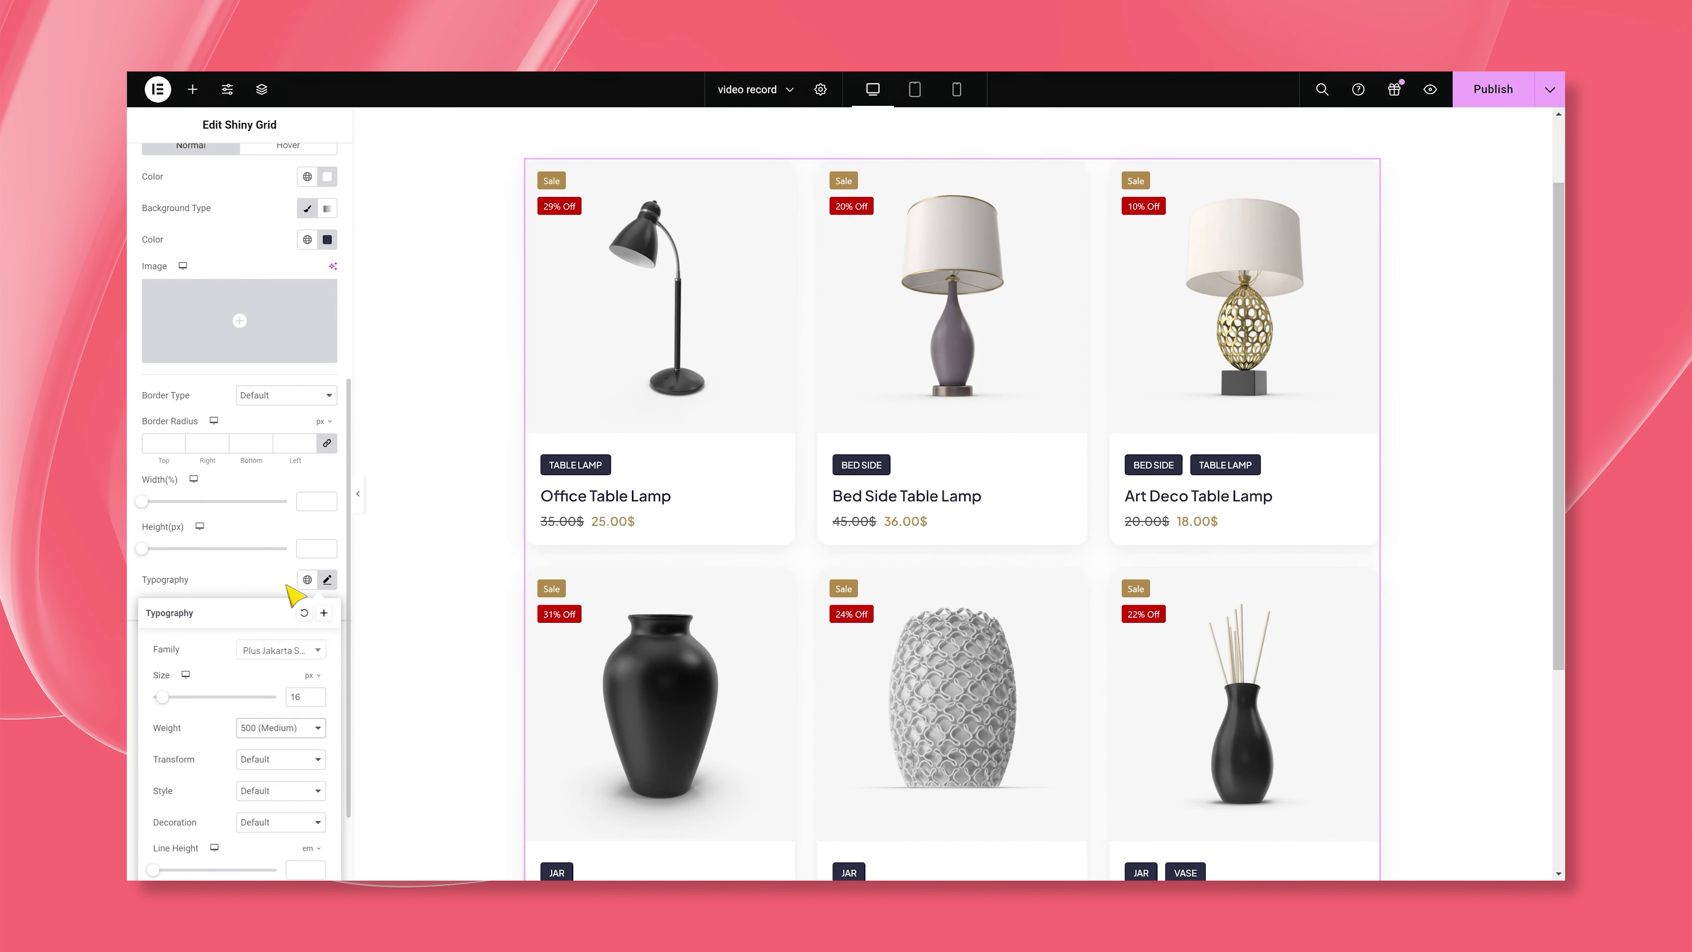
left_click(241, 589)
Give the Add to Cart button white hover text and a classic #B18B4D hover background, check it on a card, and close its settings.
scroll(257, 593, "up", 3)
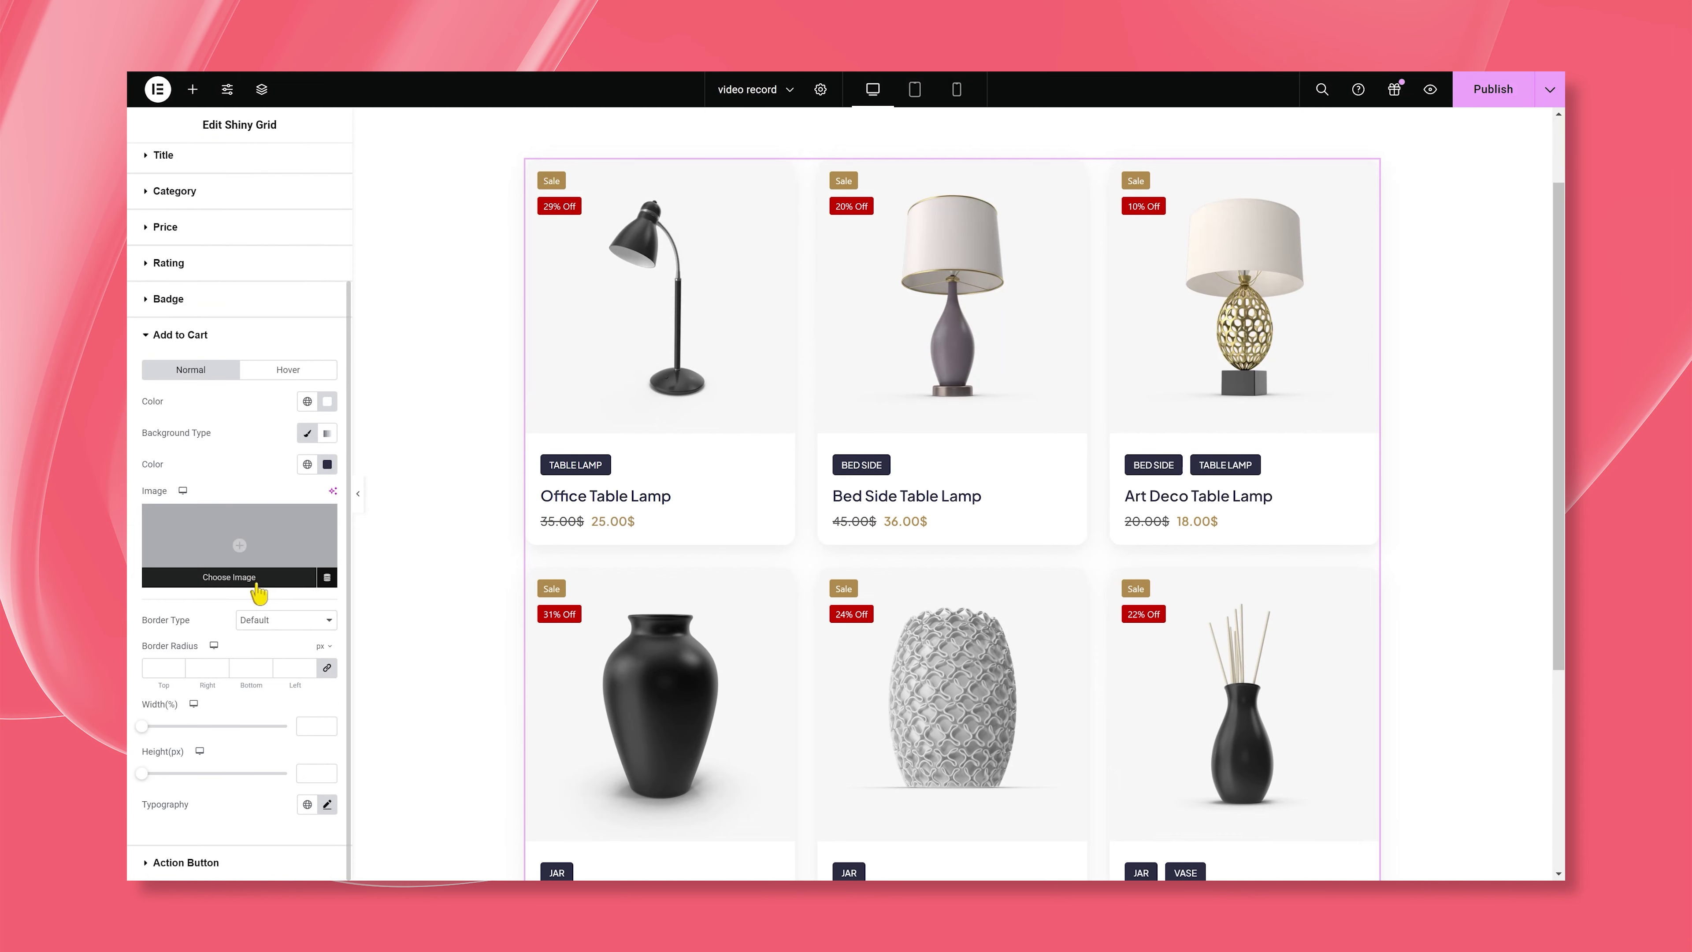
left_click(290, 370)
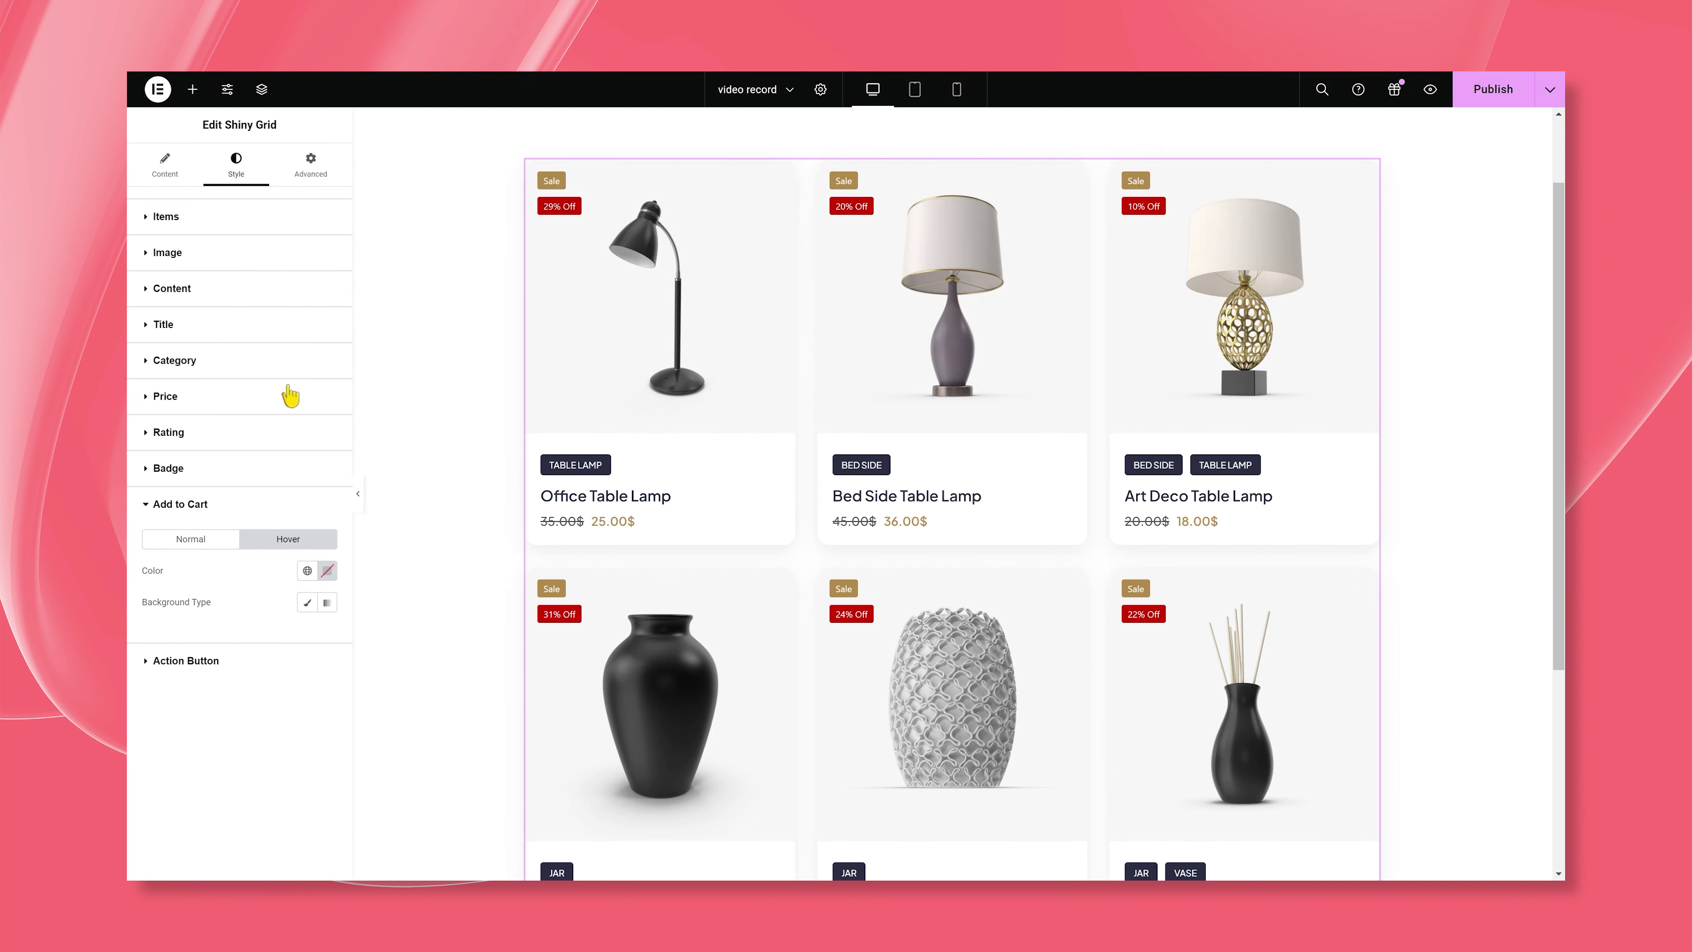
left_click(327, 571)
left_click(258, 579)
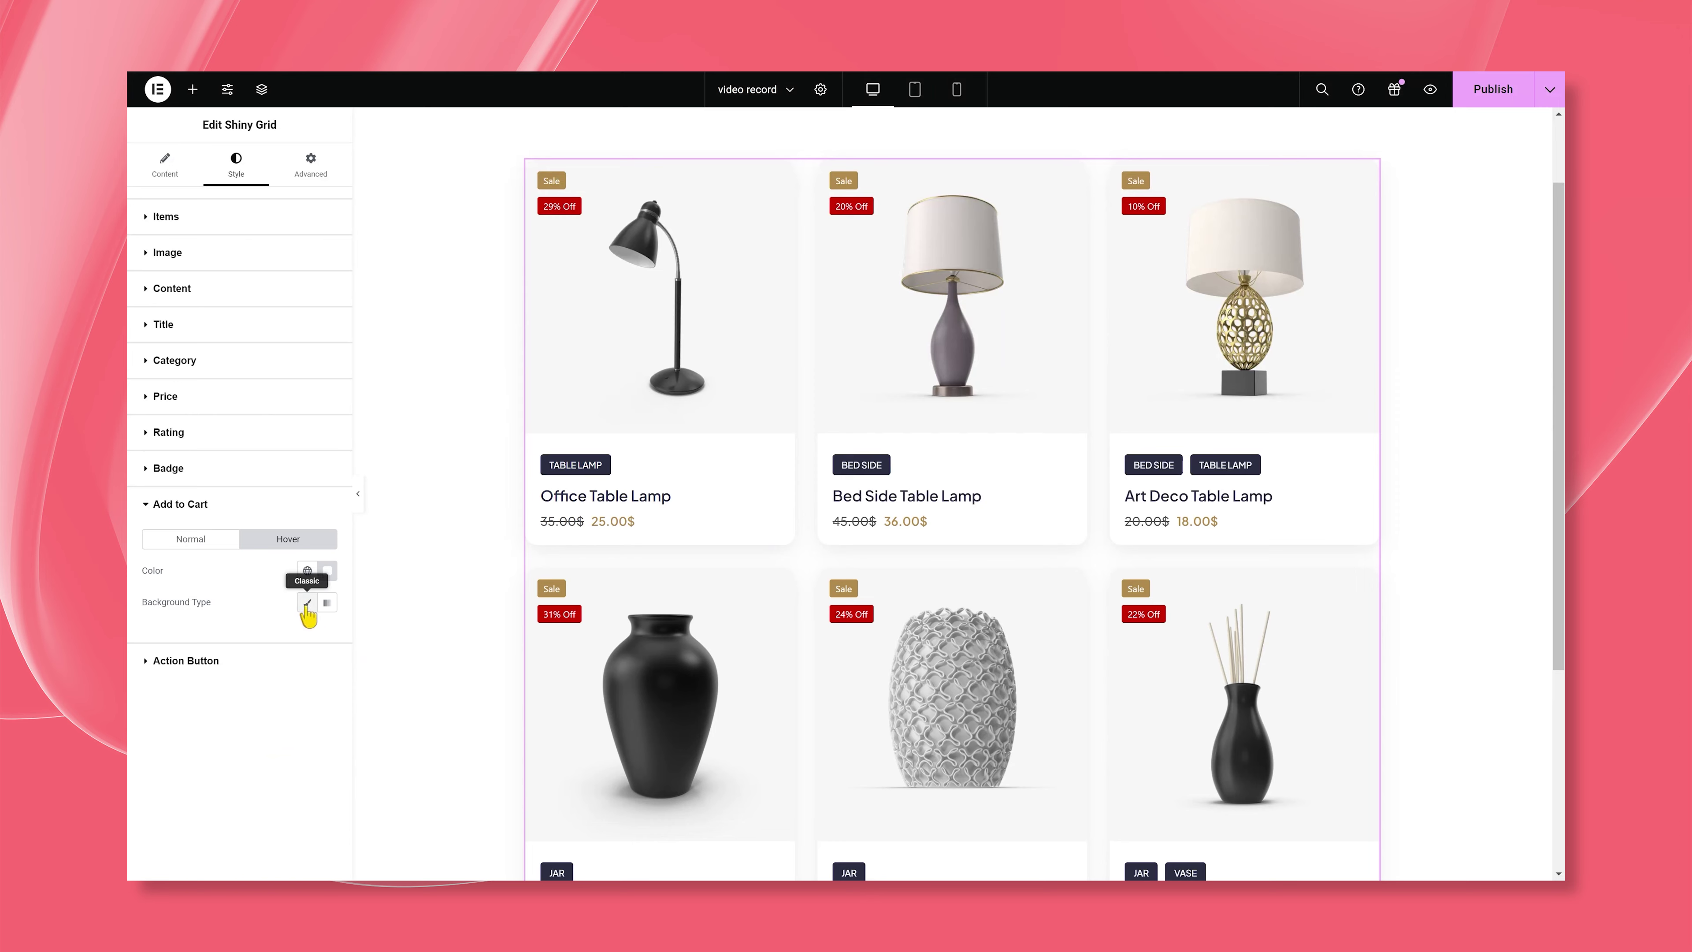
left_click(307, 602)
left_click(327, 633)
type("b18b4d")
mouse_move(627, 432)
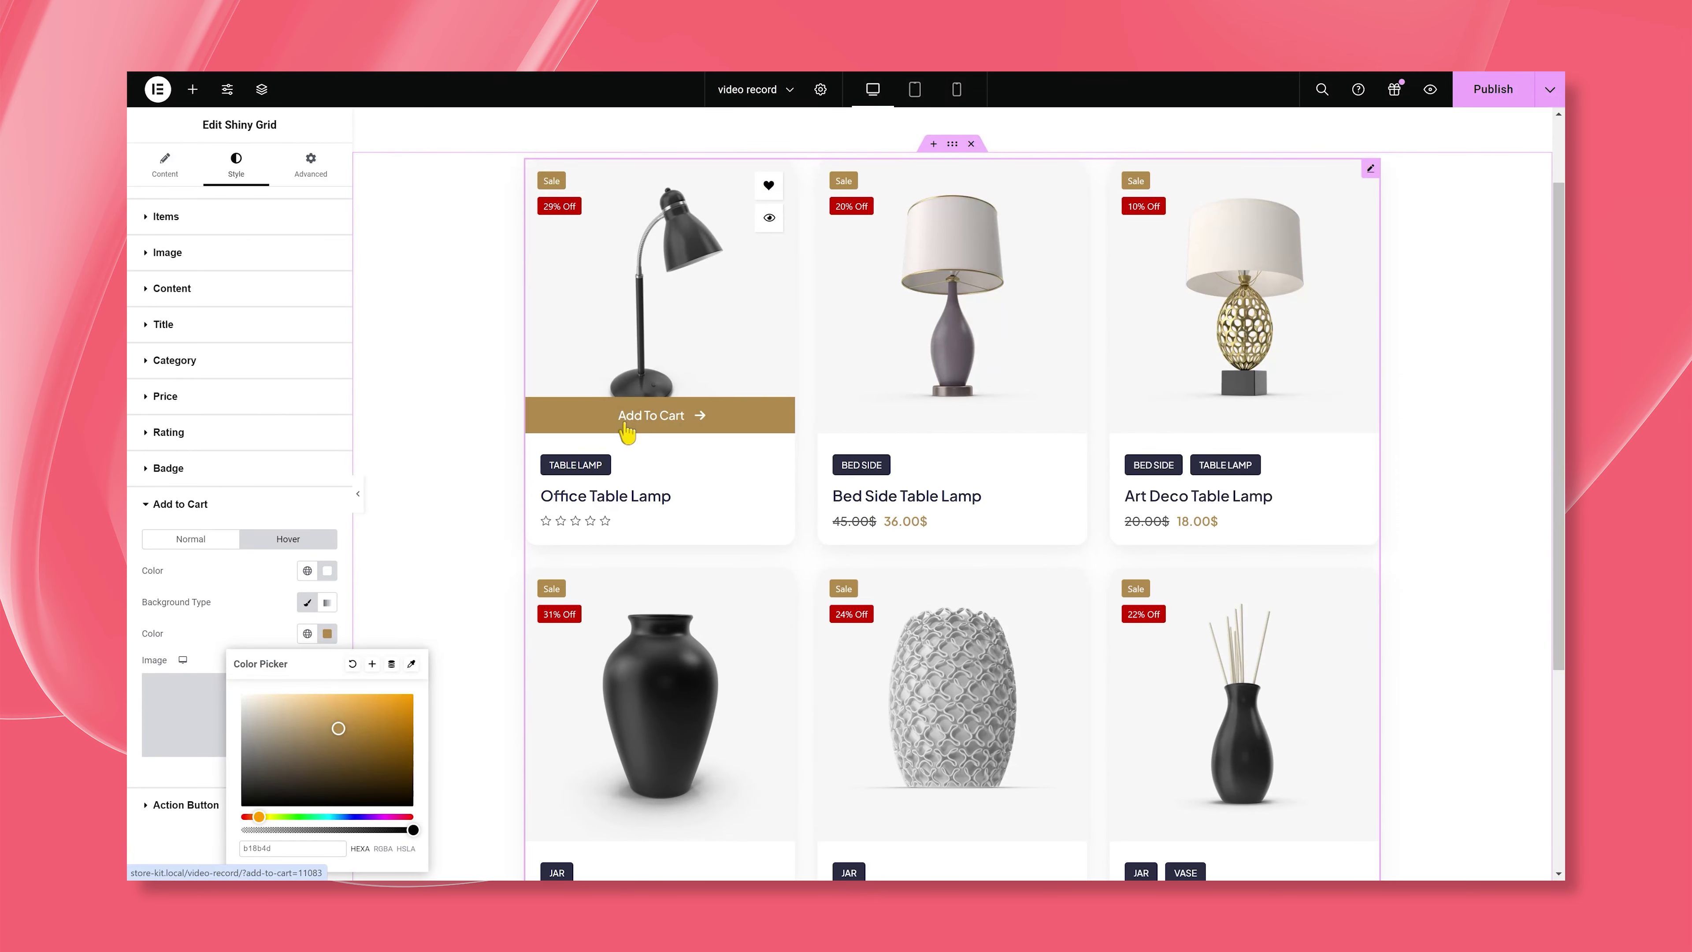
left_click(181, 526)
left_click(149, 512)
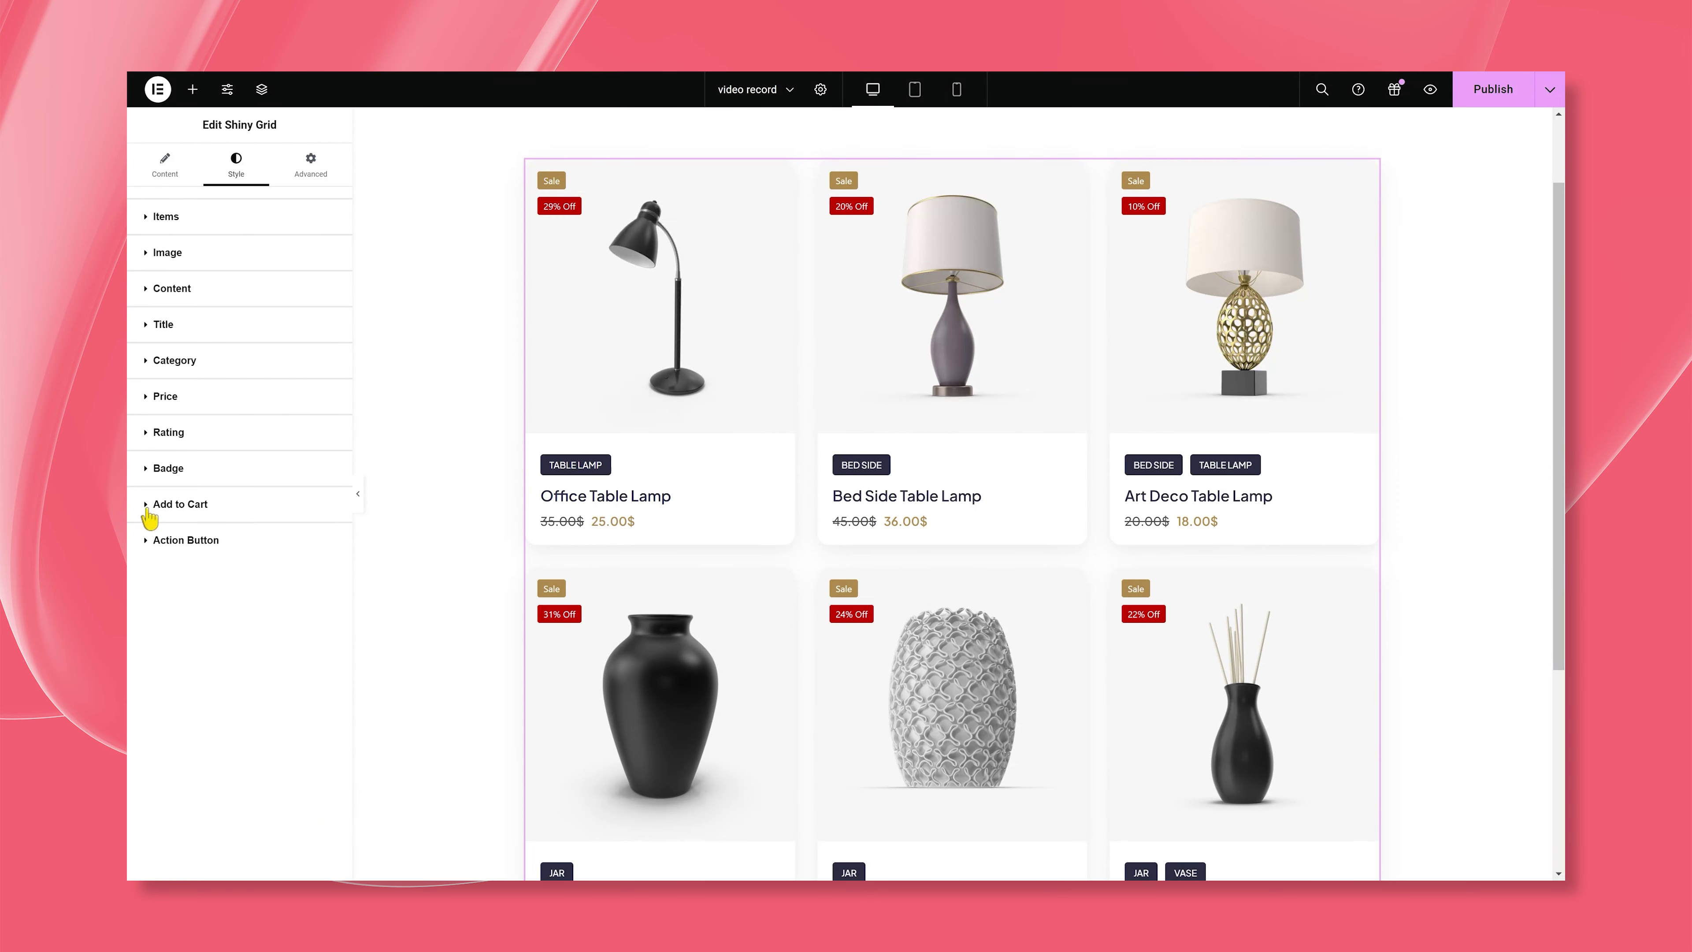
Set the action buttons' border radius to 4 px on all corners and bring the Wishlist color settings into view.
left_click(149, 541)
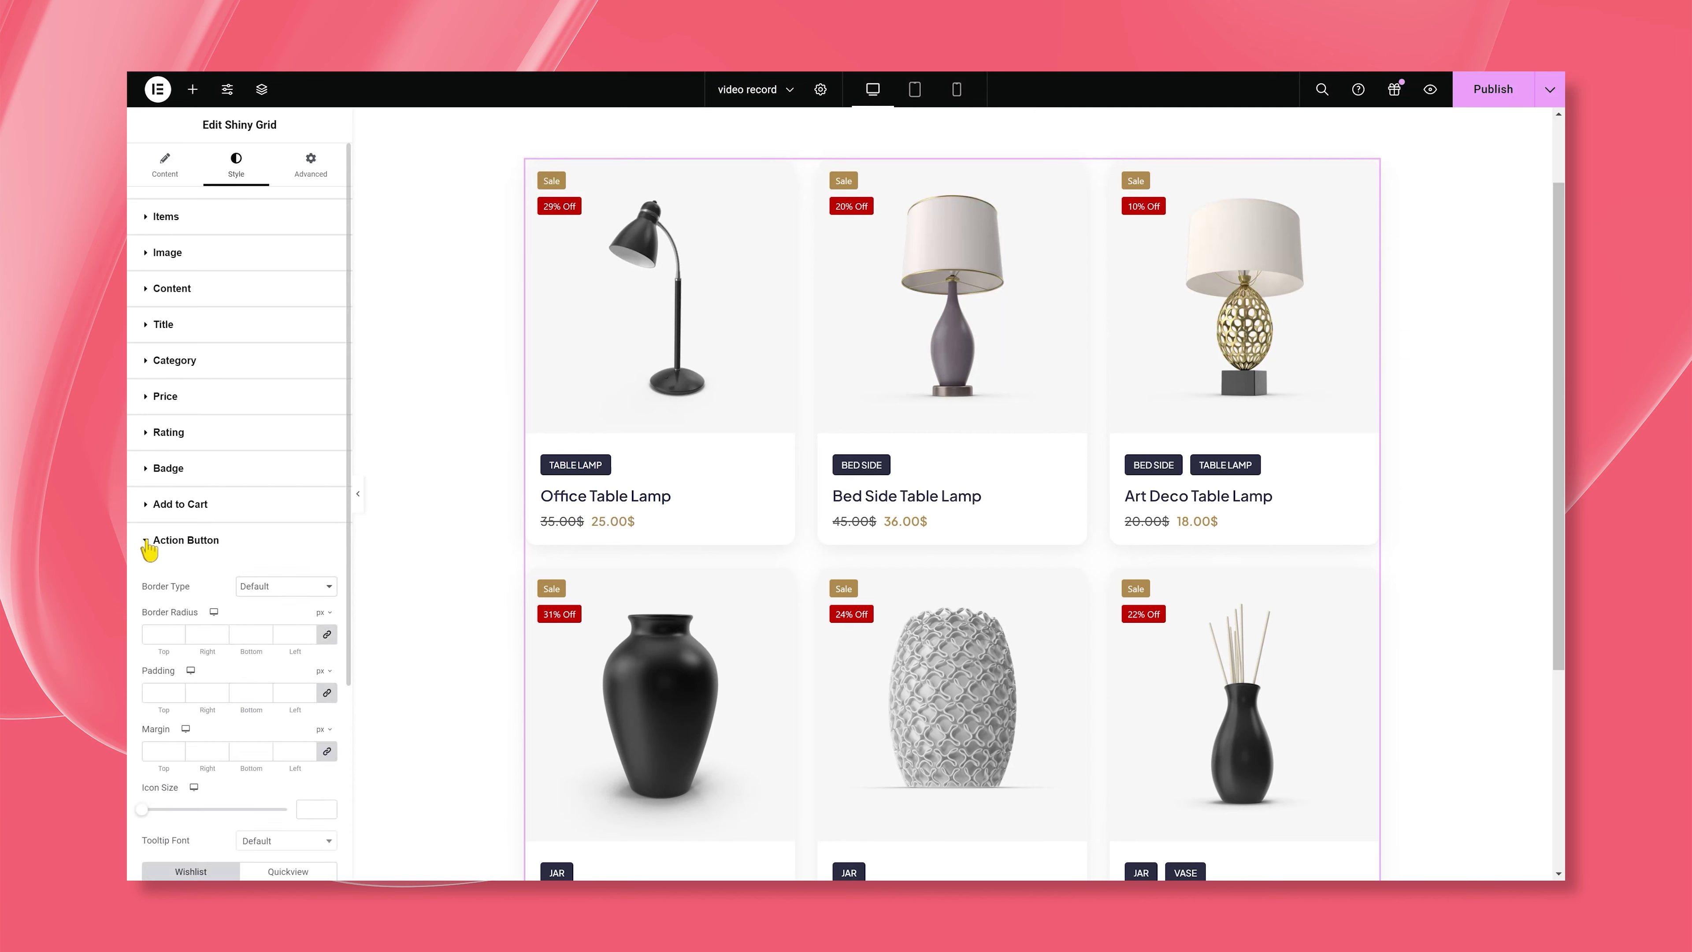
scroll(241, 546, "down", 1)
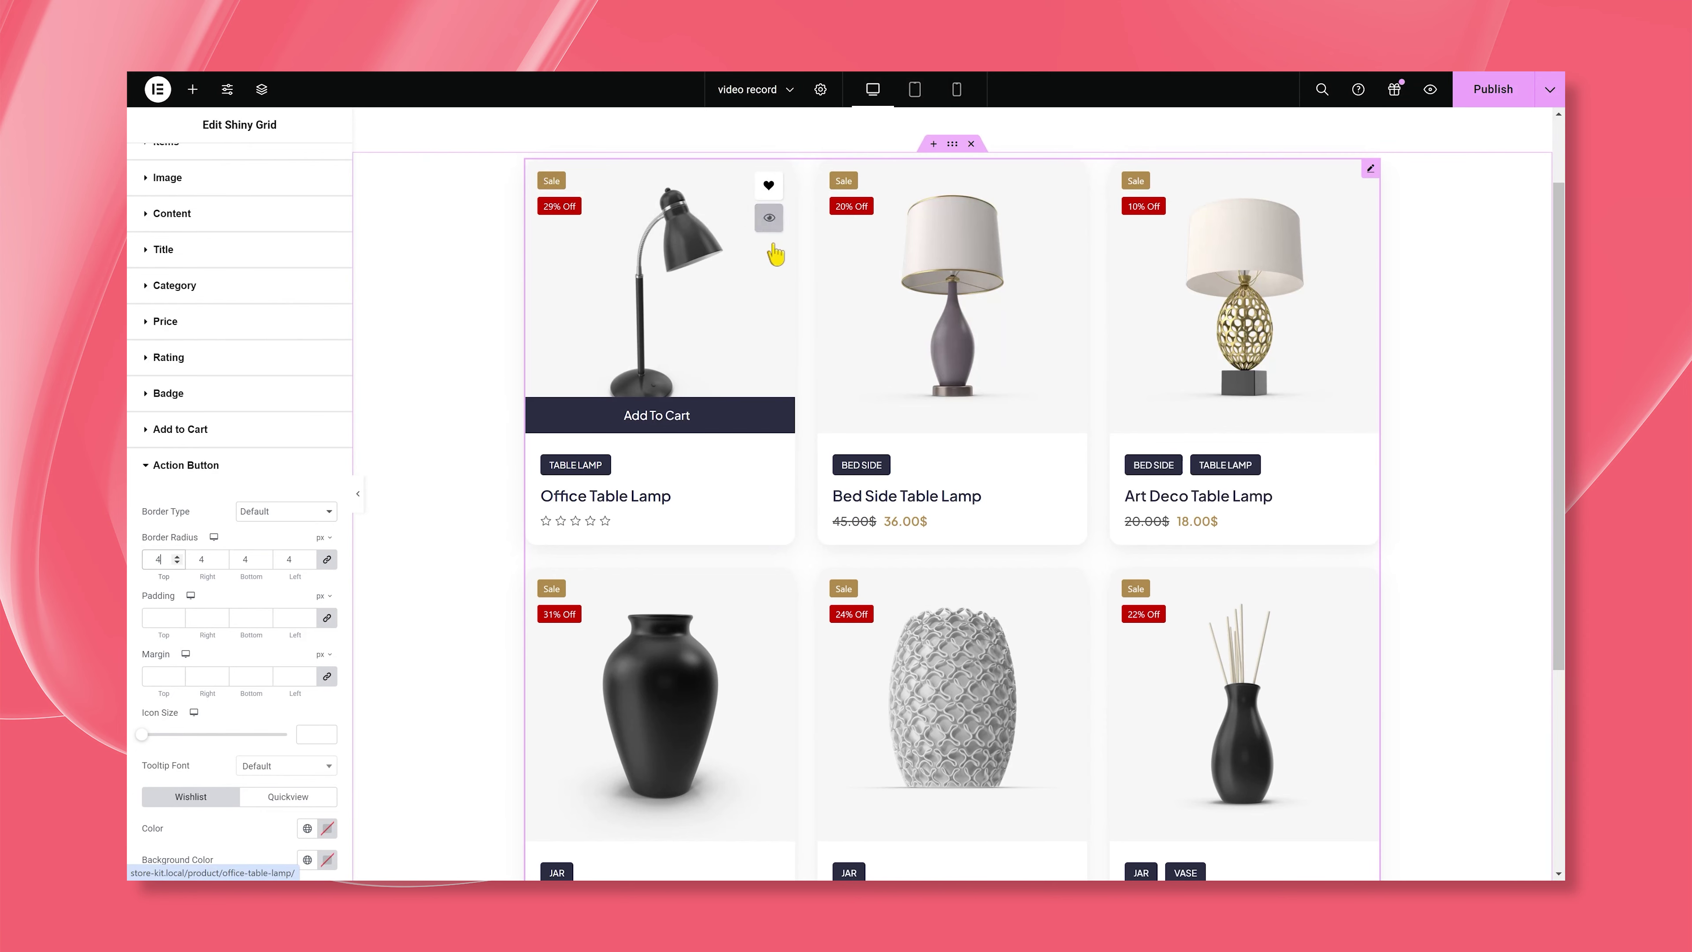
type("4")
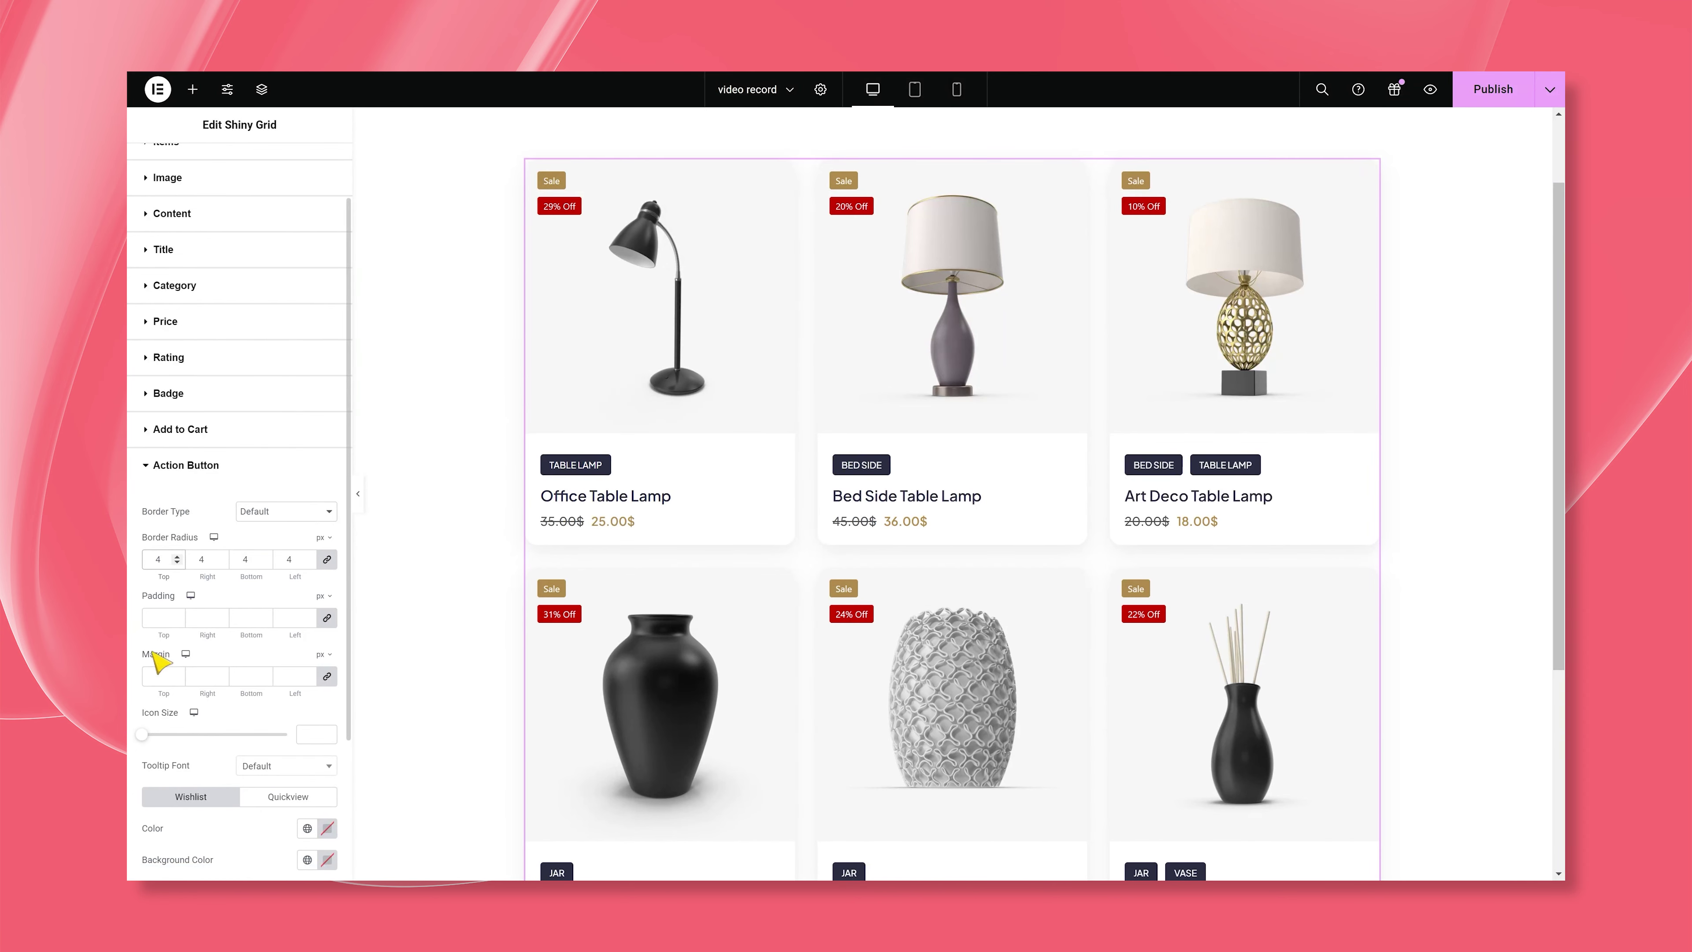
scroll(290, 728, "down", 2)
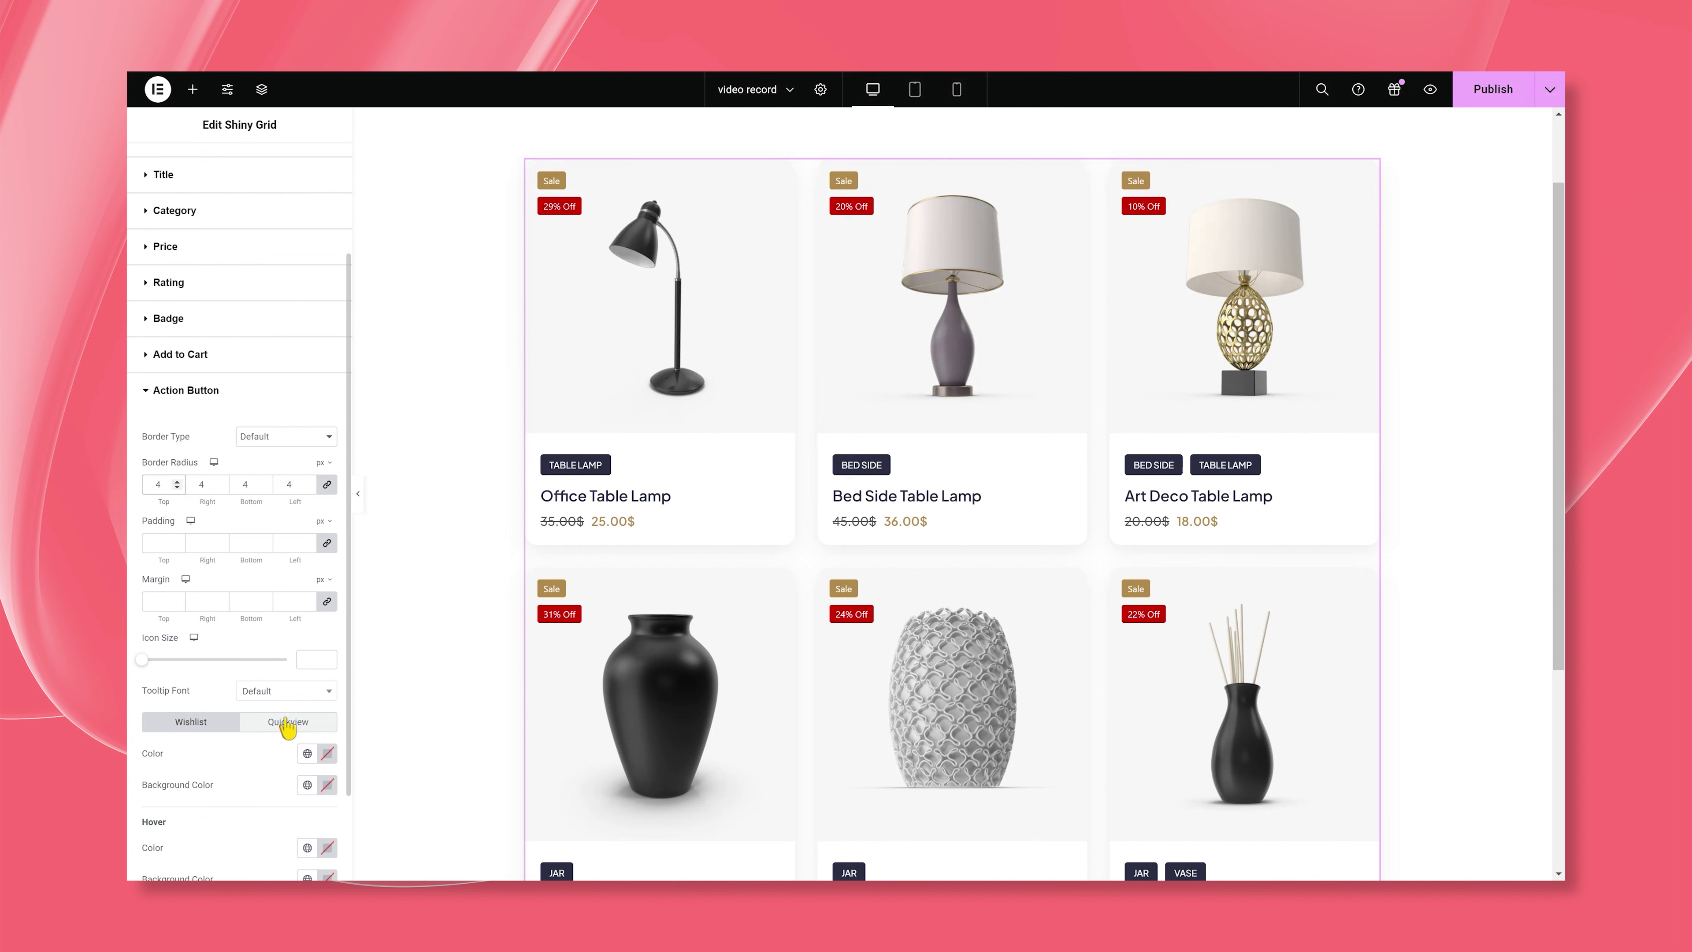
scroll(287, 727, "down", 2)
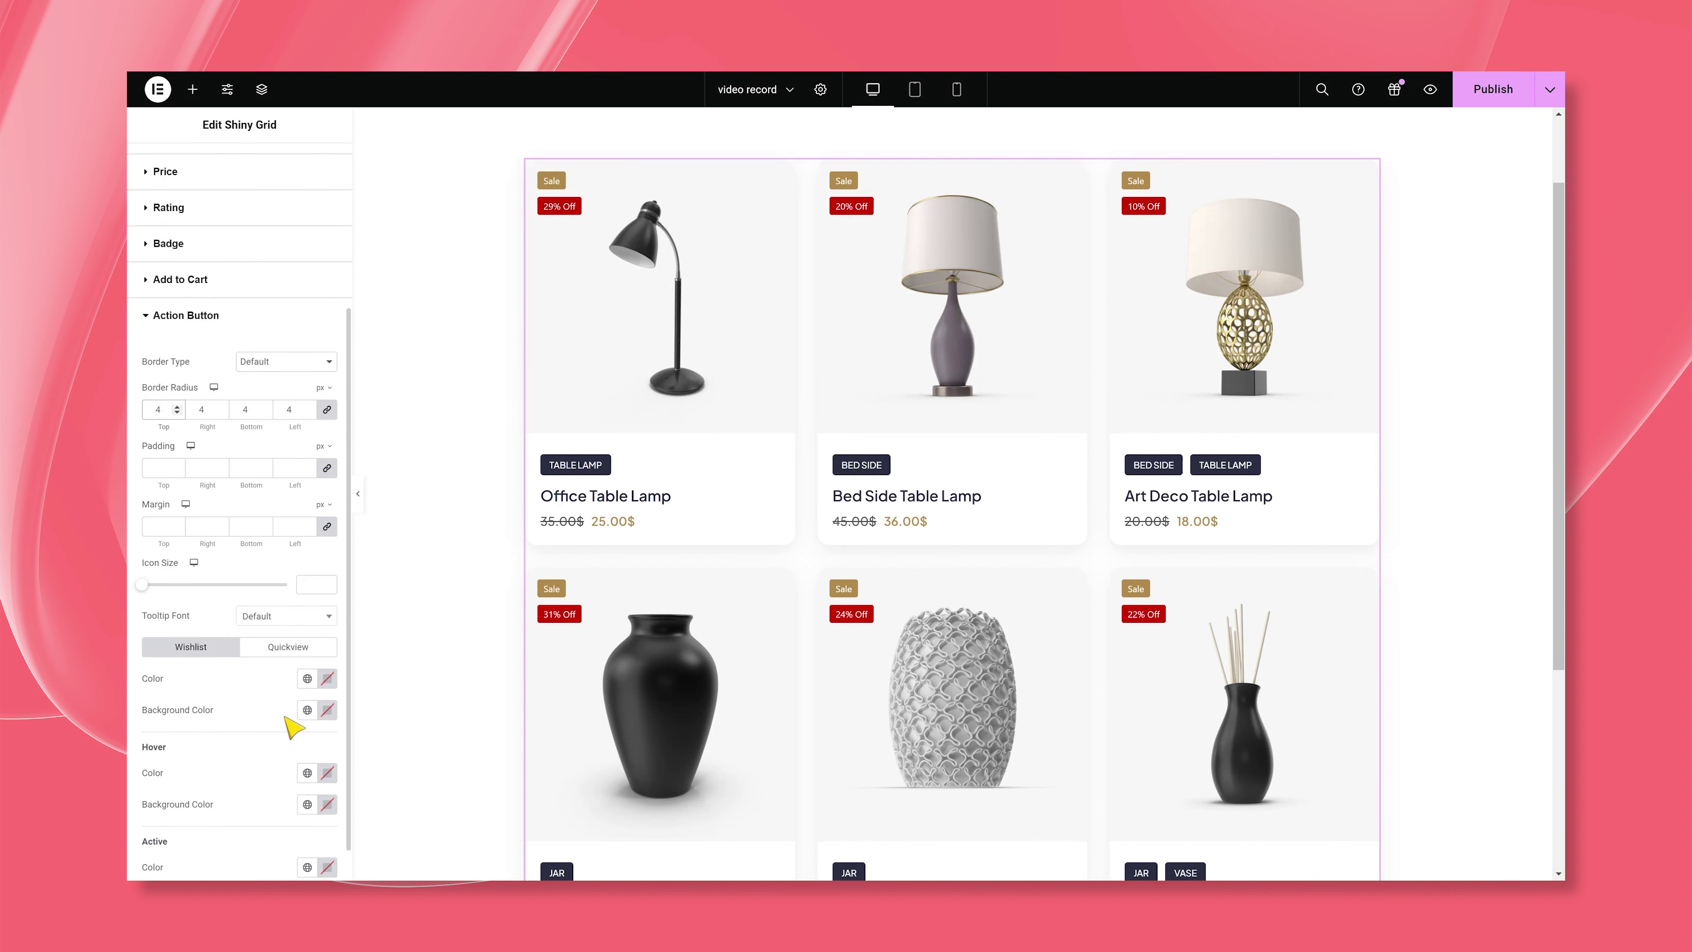
Set the Wishlist button's icon color to white and its background color to #2B2D42.
left_click(325, 679)
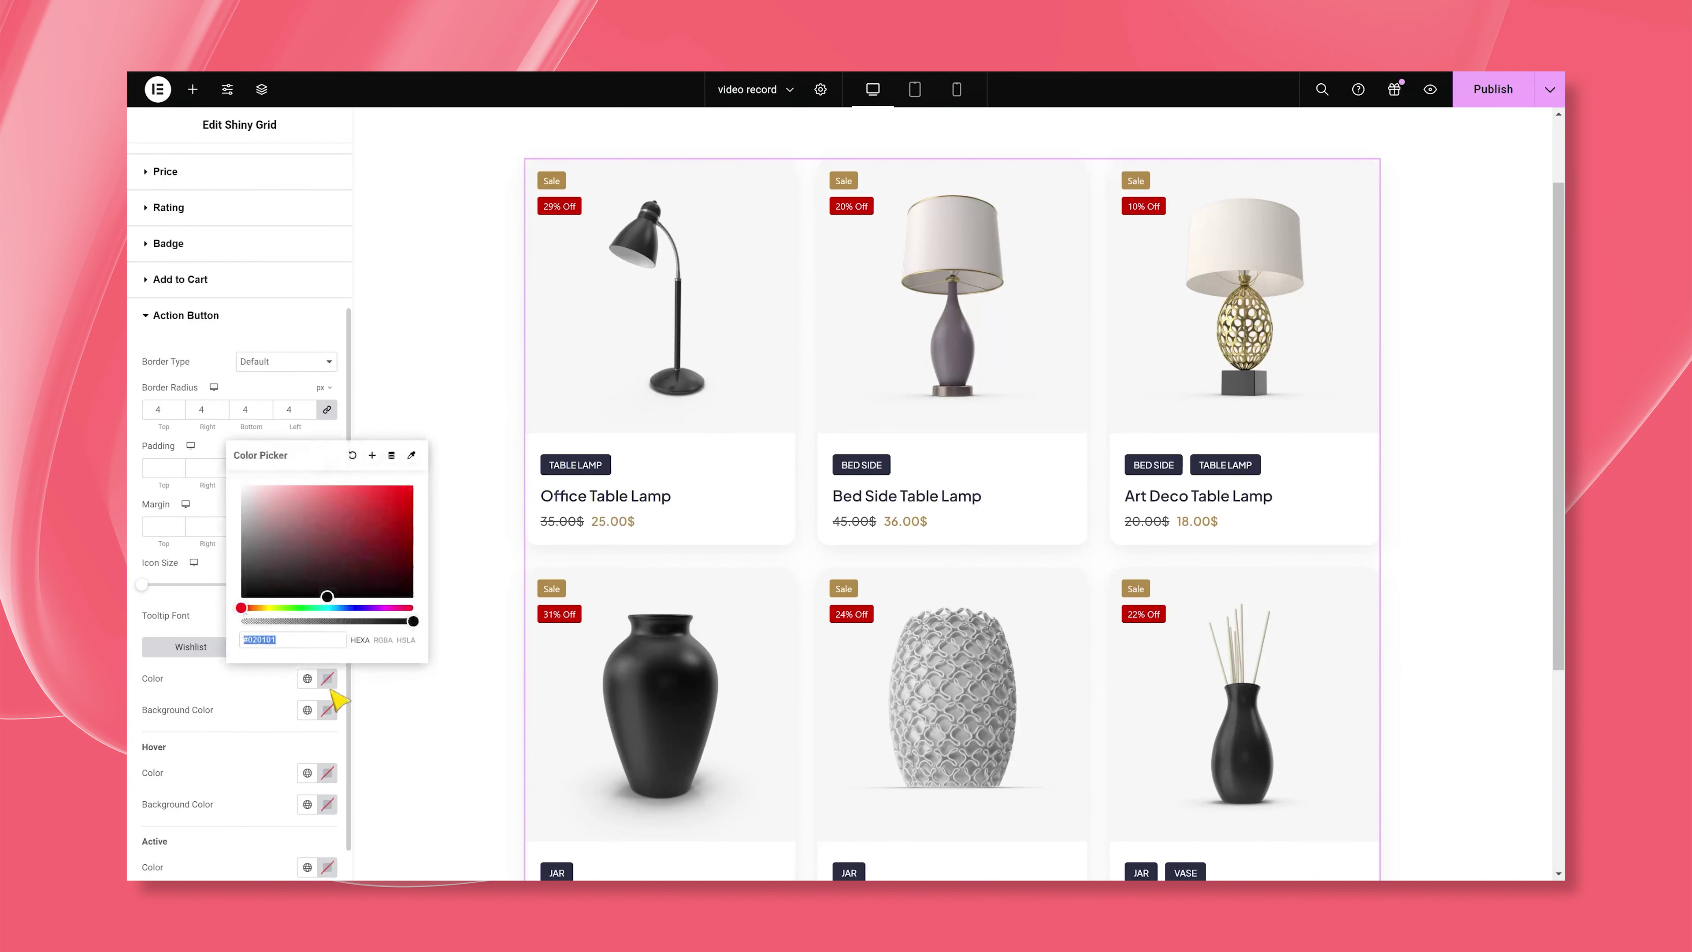
left_click(264, 520)
left_click(327, 710)
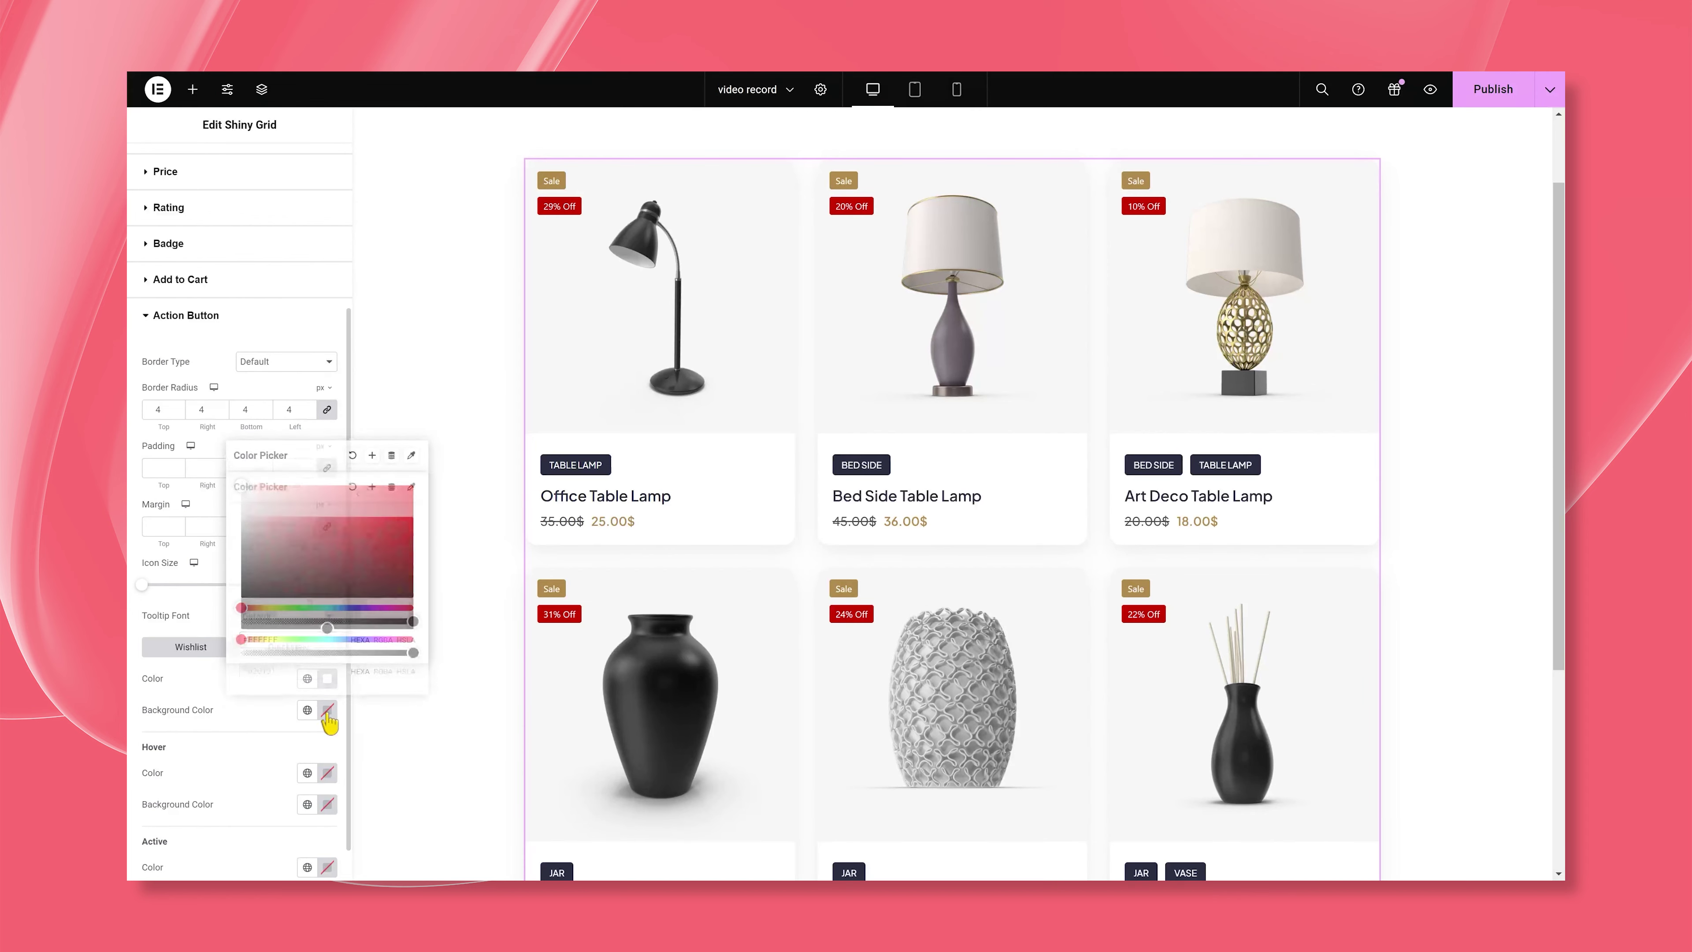
type("2b2d42")
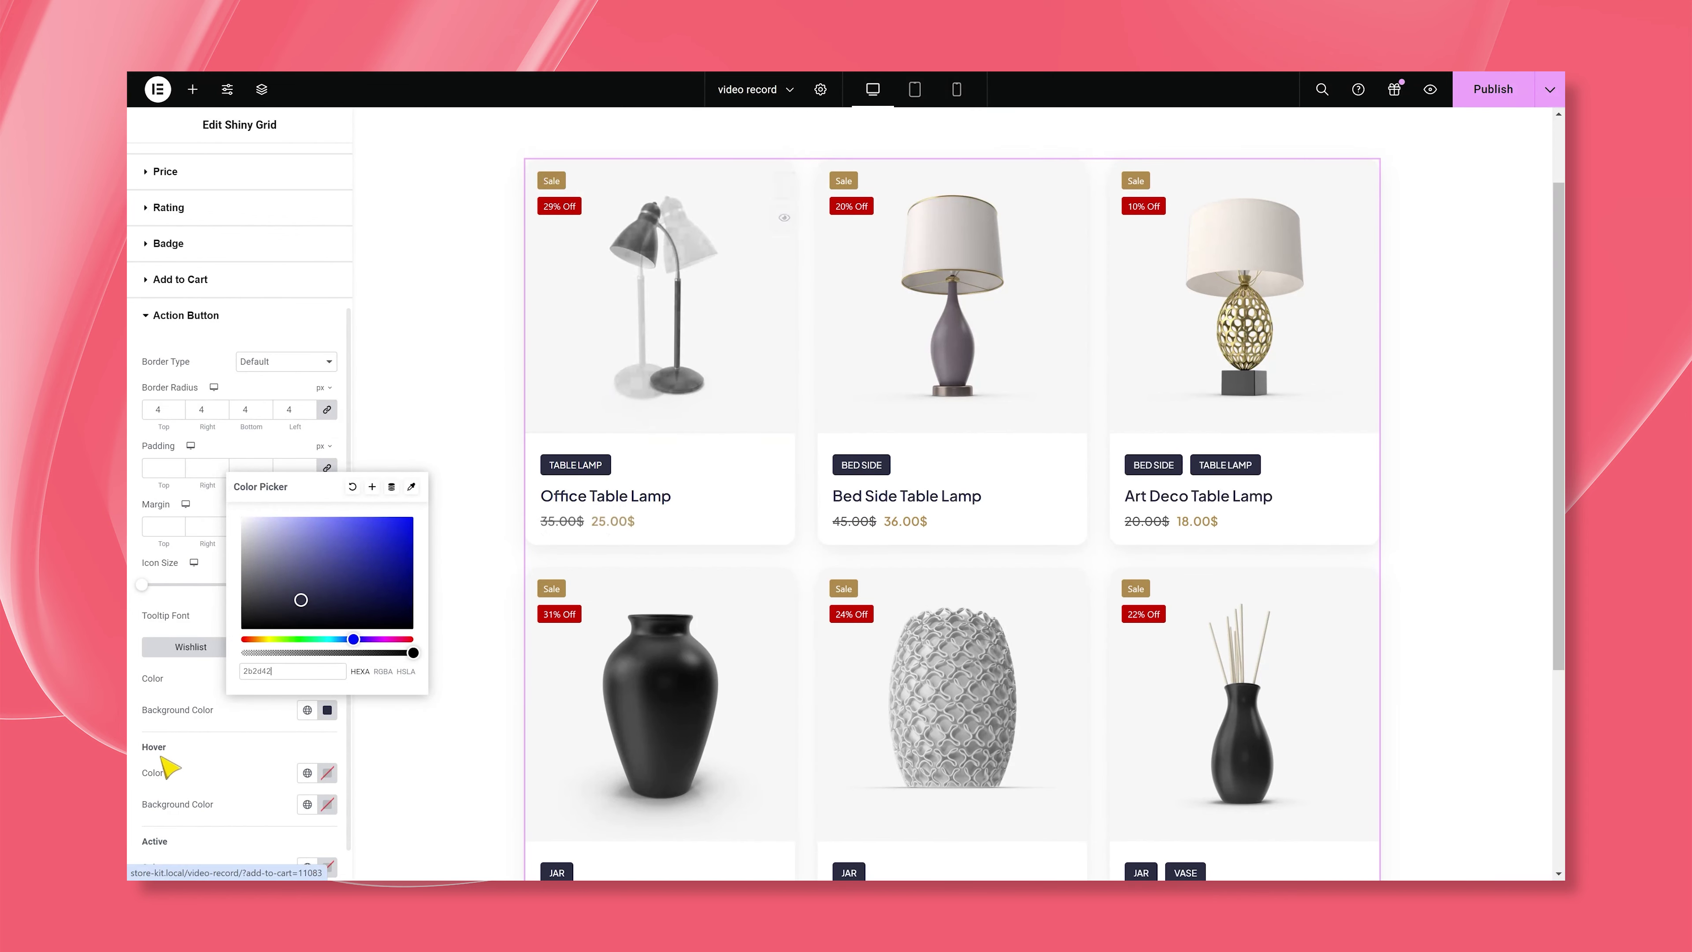
left_click(264, 745)
Give the Wishlist button a white hover color and a #B18B4D hover background, and check it on a product card.
left_click(327, 773)
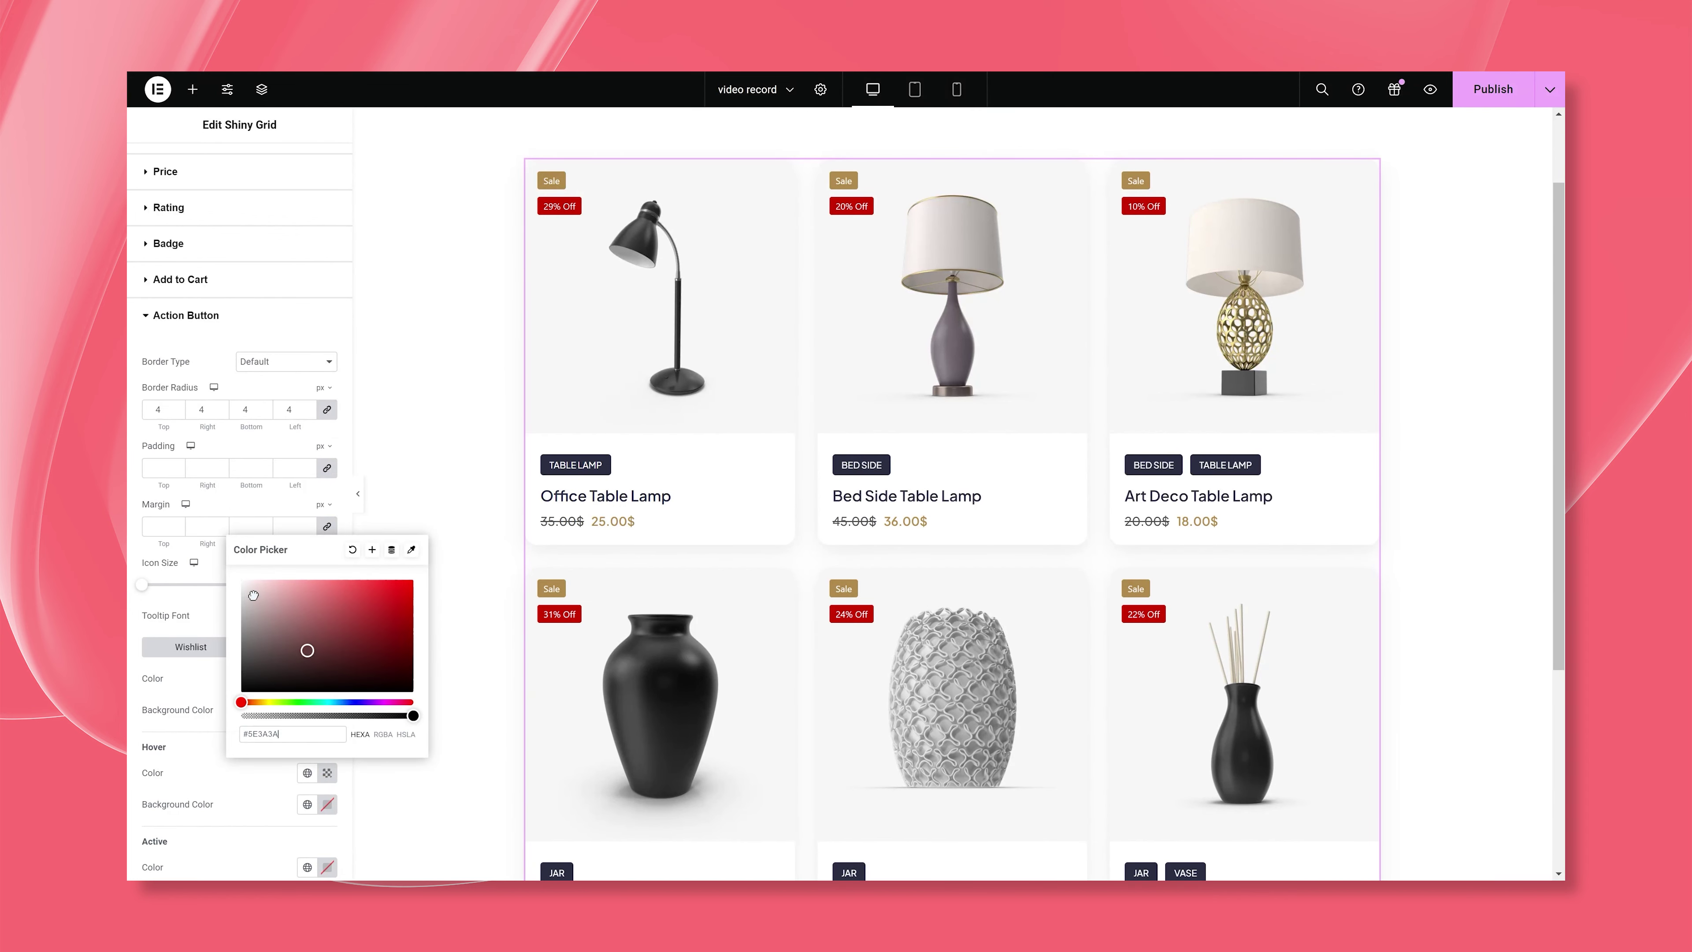
left_click(327, 804)
type("b18b4d")
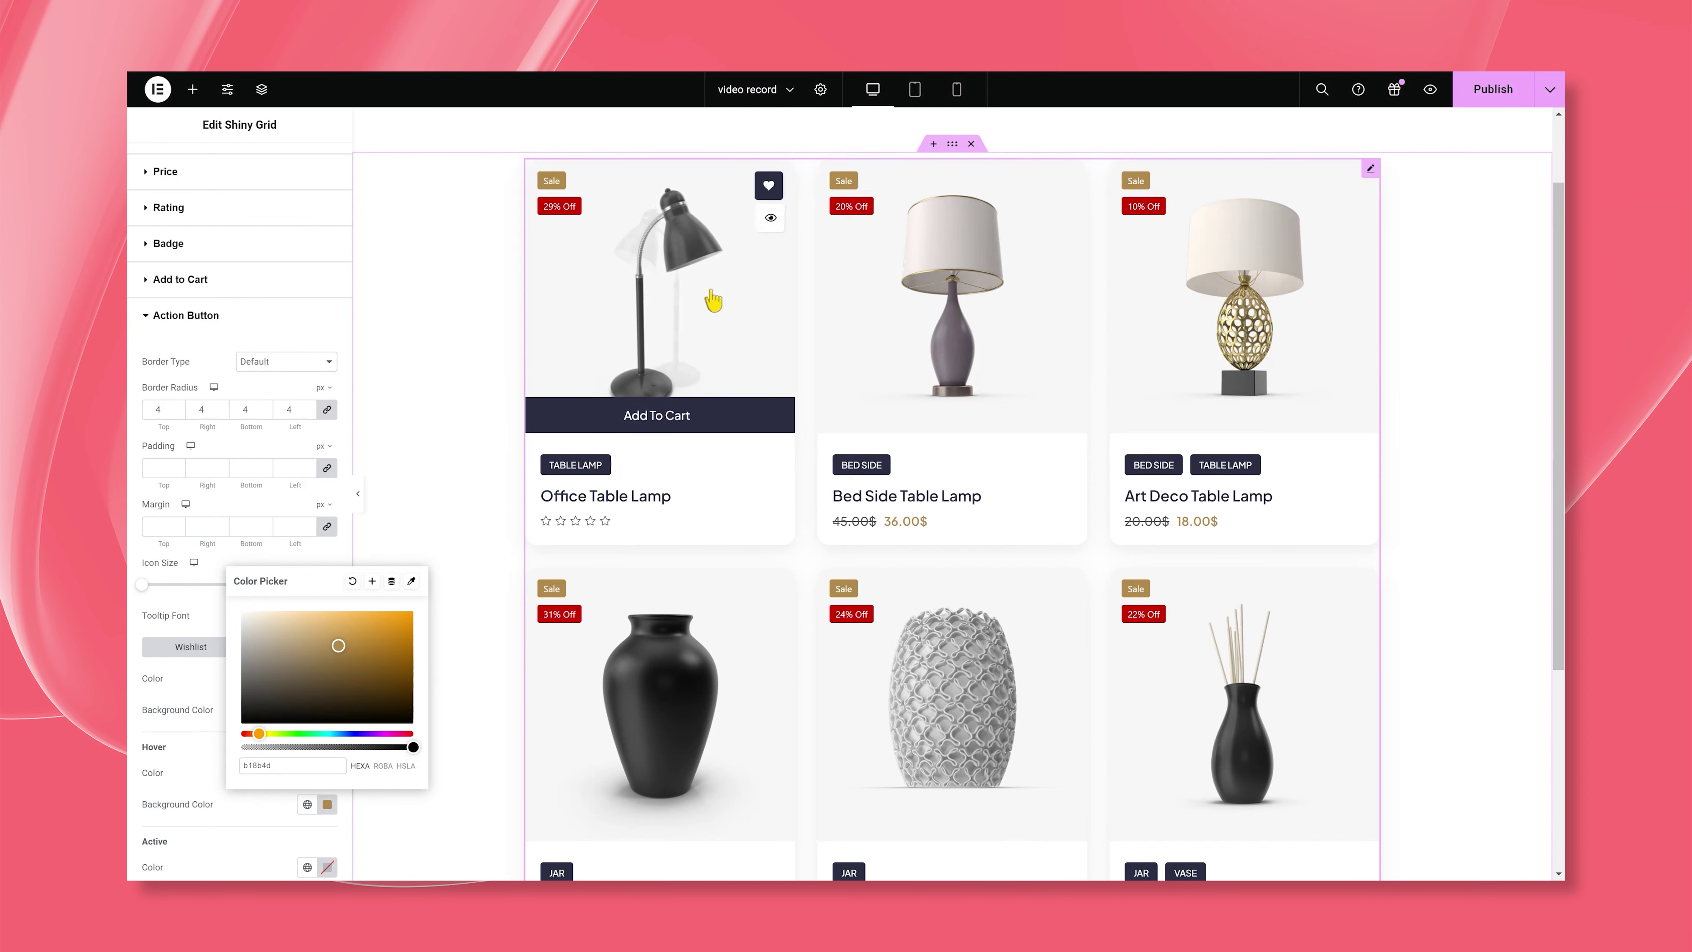
left_click(192, 692)
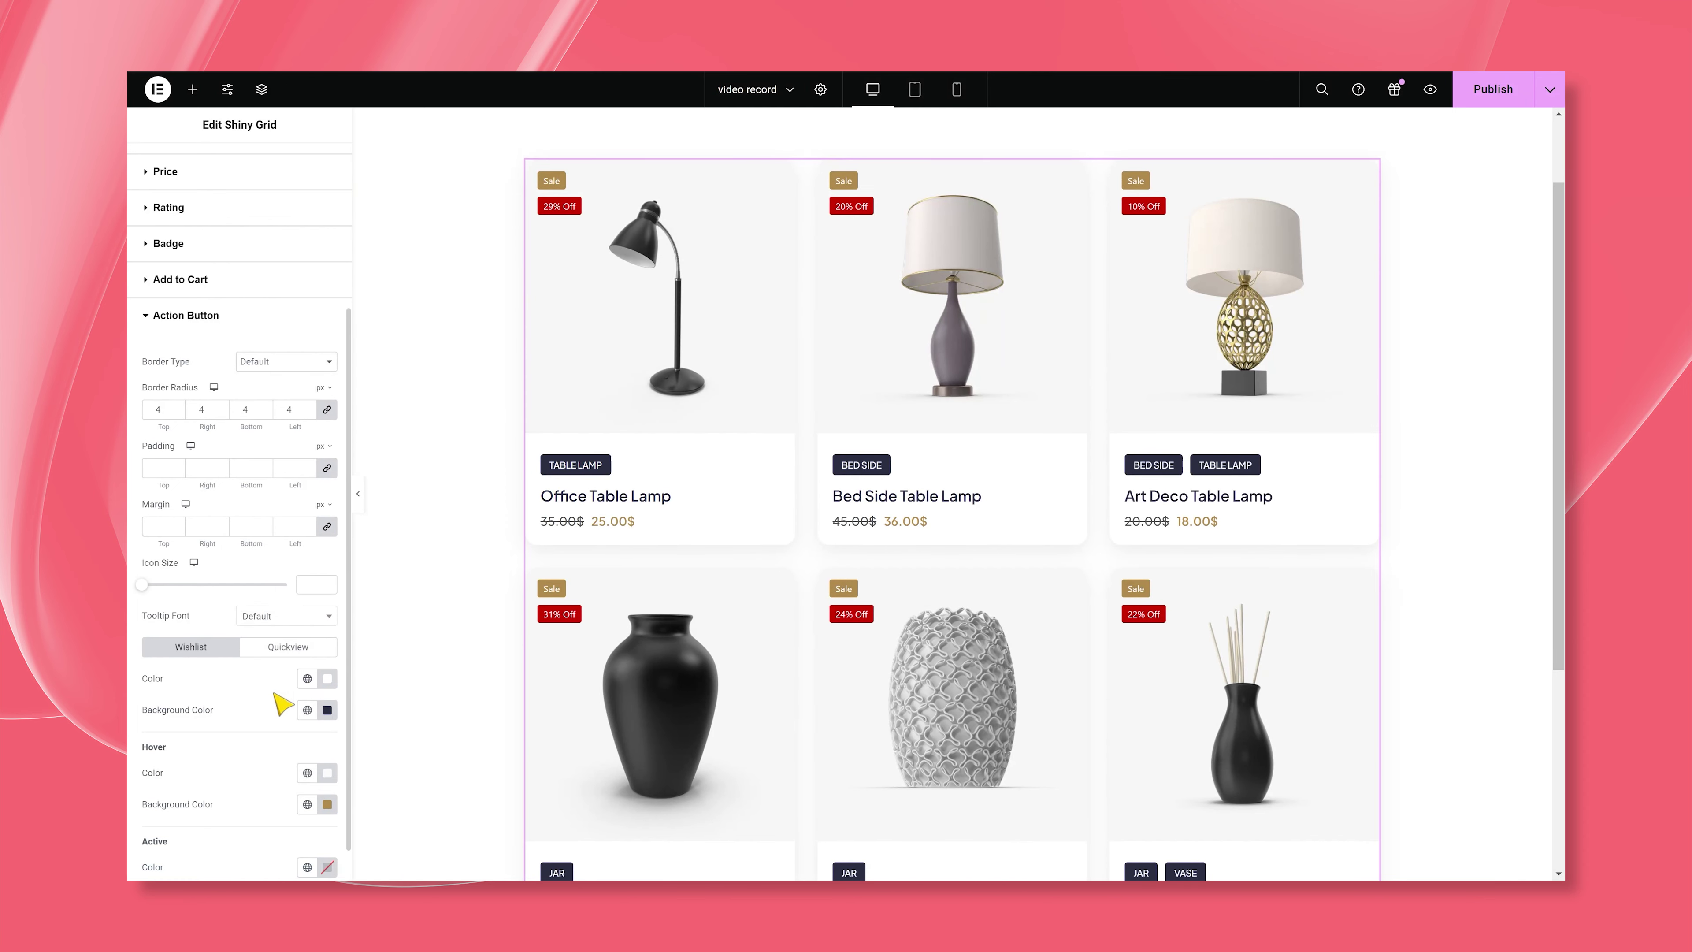
Set the Quickview button's icon color to white and its background color to #2B2D42.
left_click(298, 652)
left_click(326, 733)
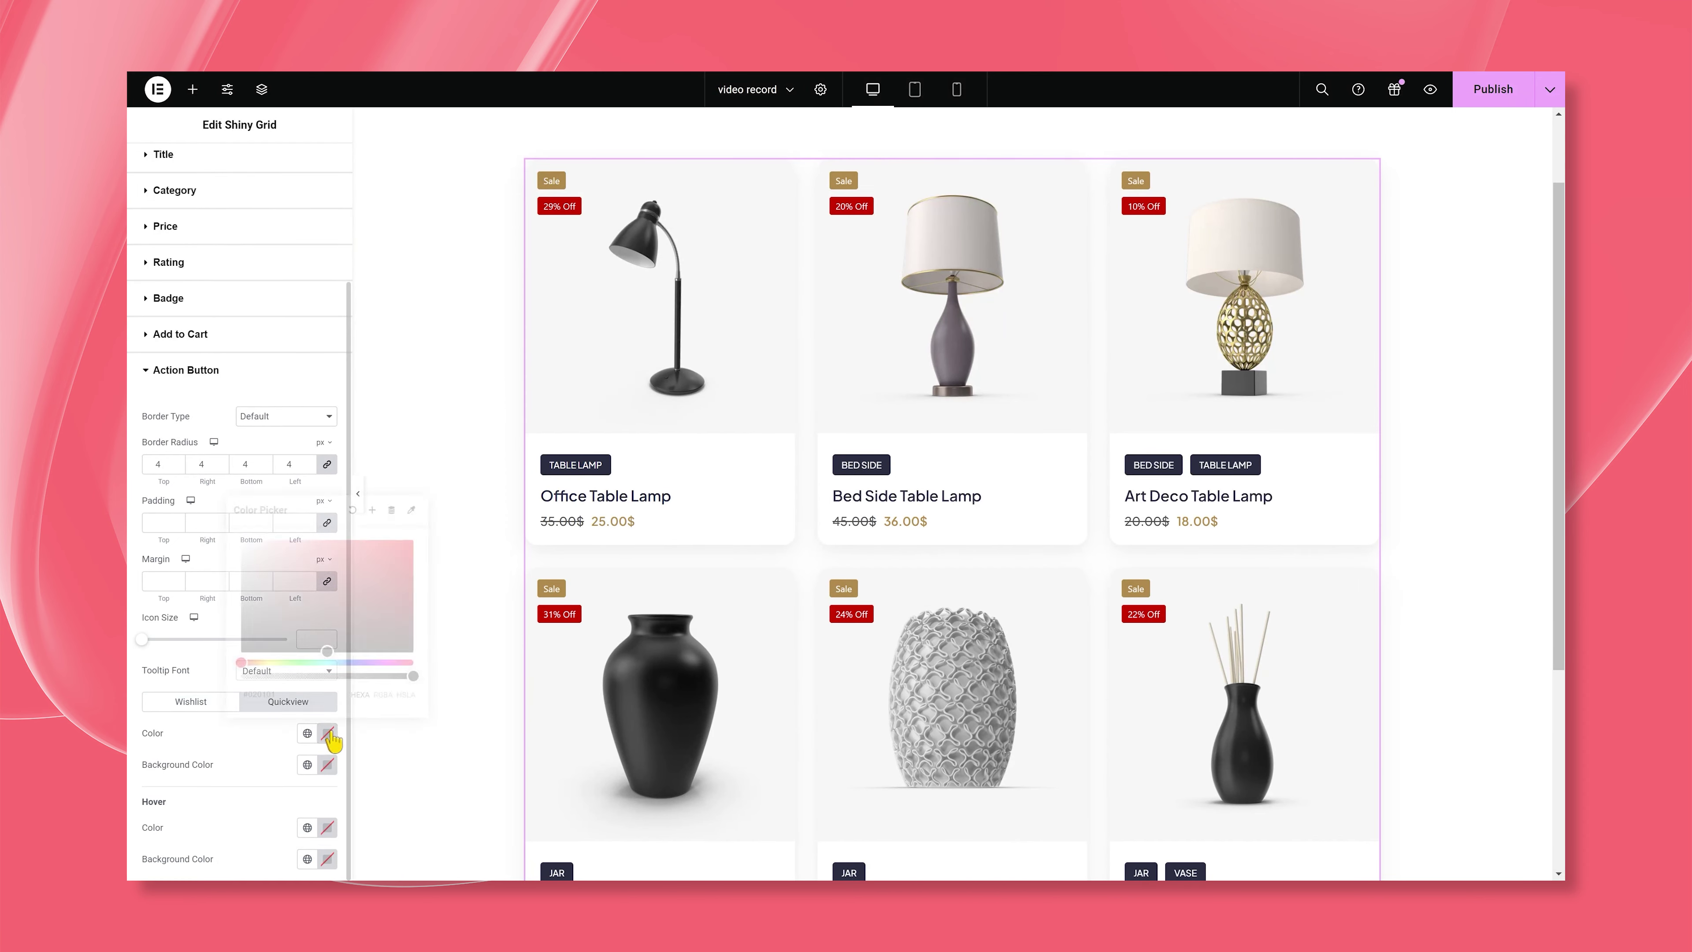
left_click(242, 543)
left_click(326, 767)
key("ctrl+v")
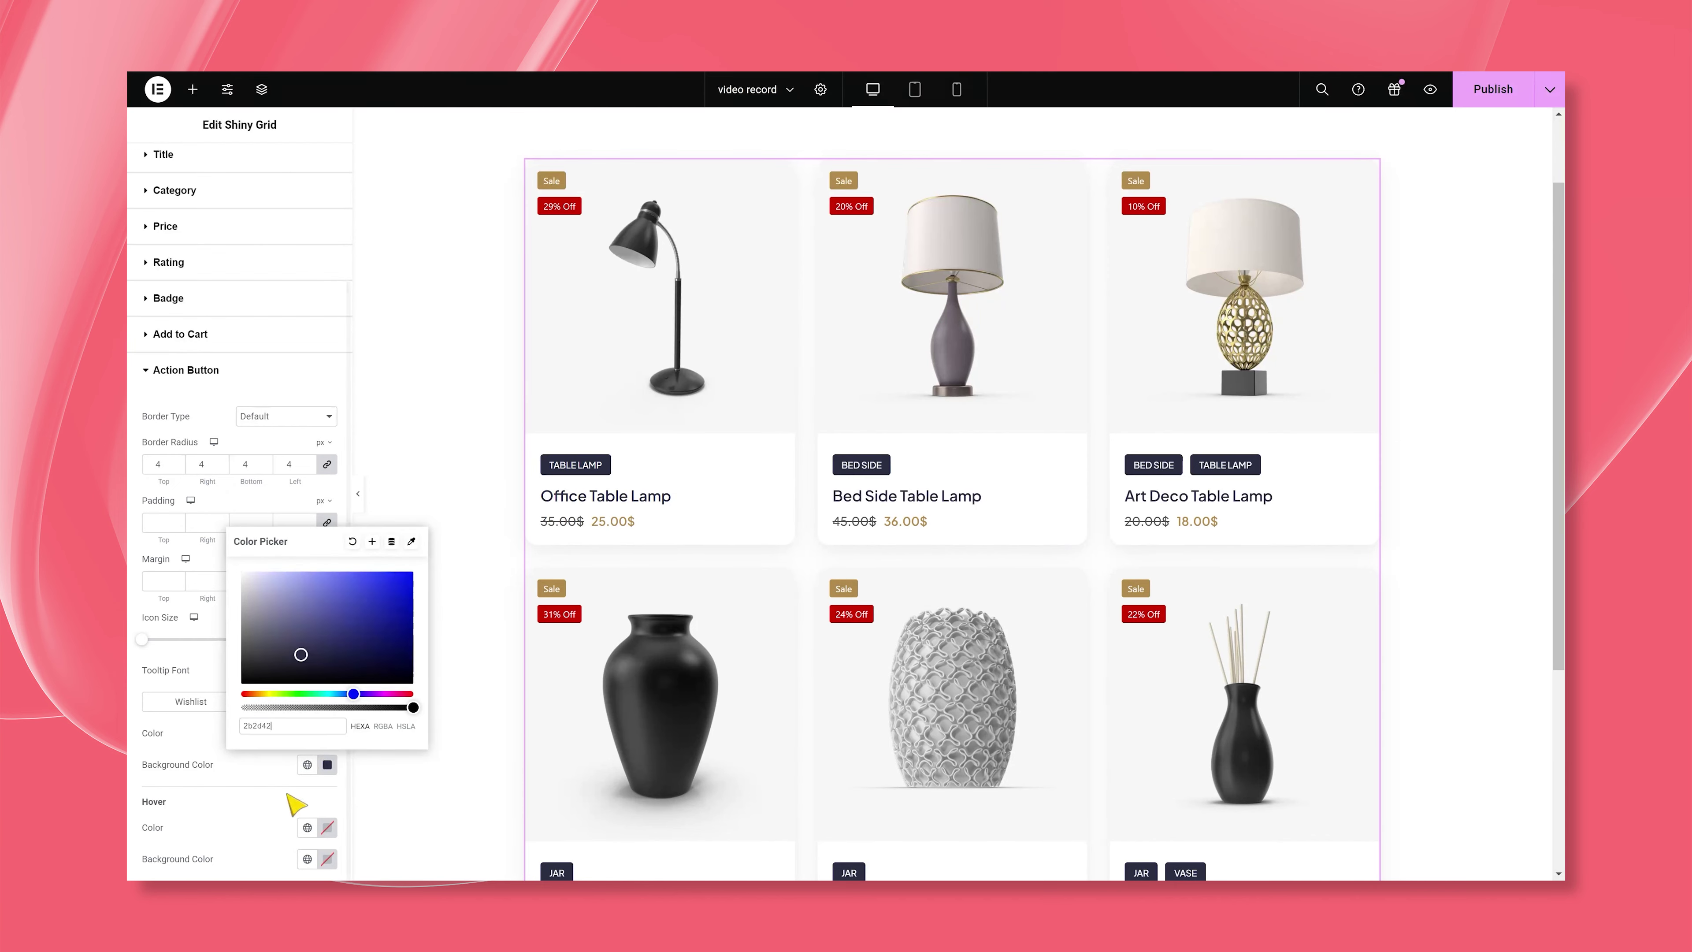
left_click(289, 799)
Give the Quickview button a white (#FFFFFF) hover color and a #B18B4D hover background.
left_click(326, 833)
left_click_drag(325, 704, 251, 641)
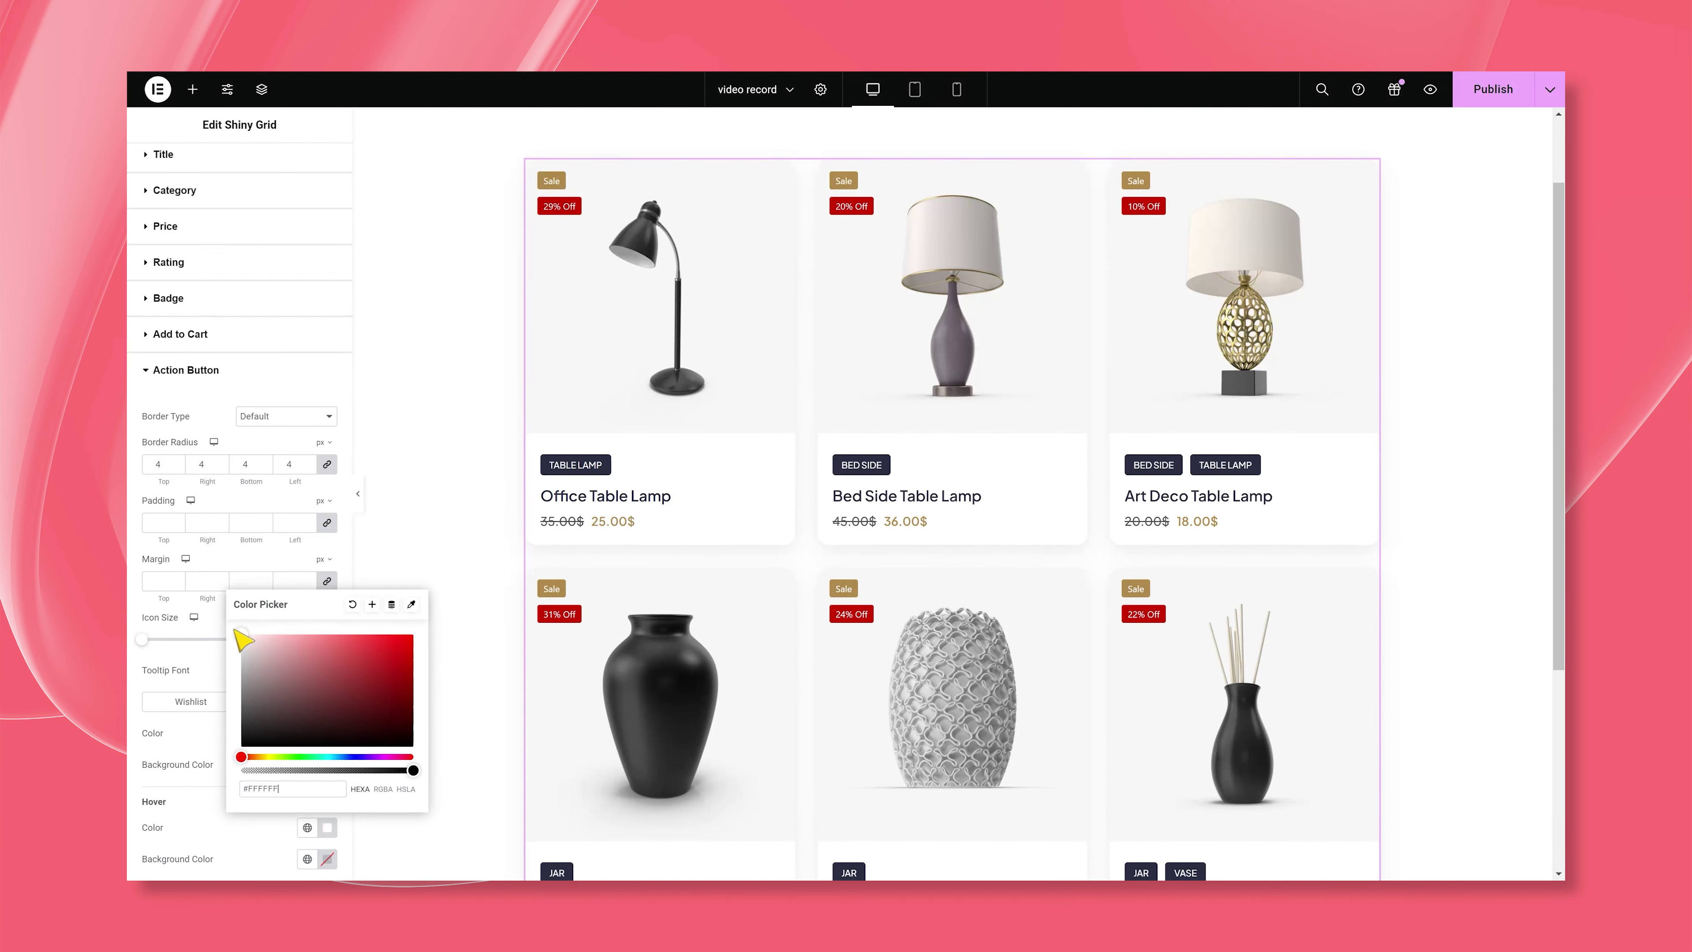
left_click(326, 858)
type("b18b4d")
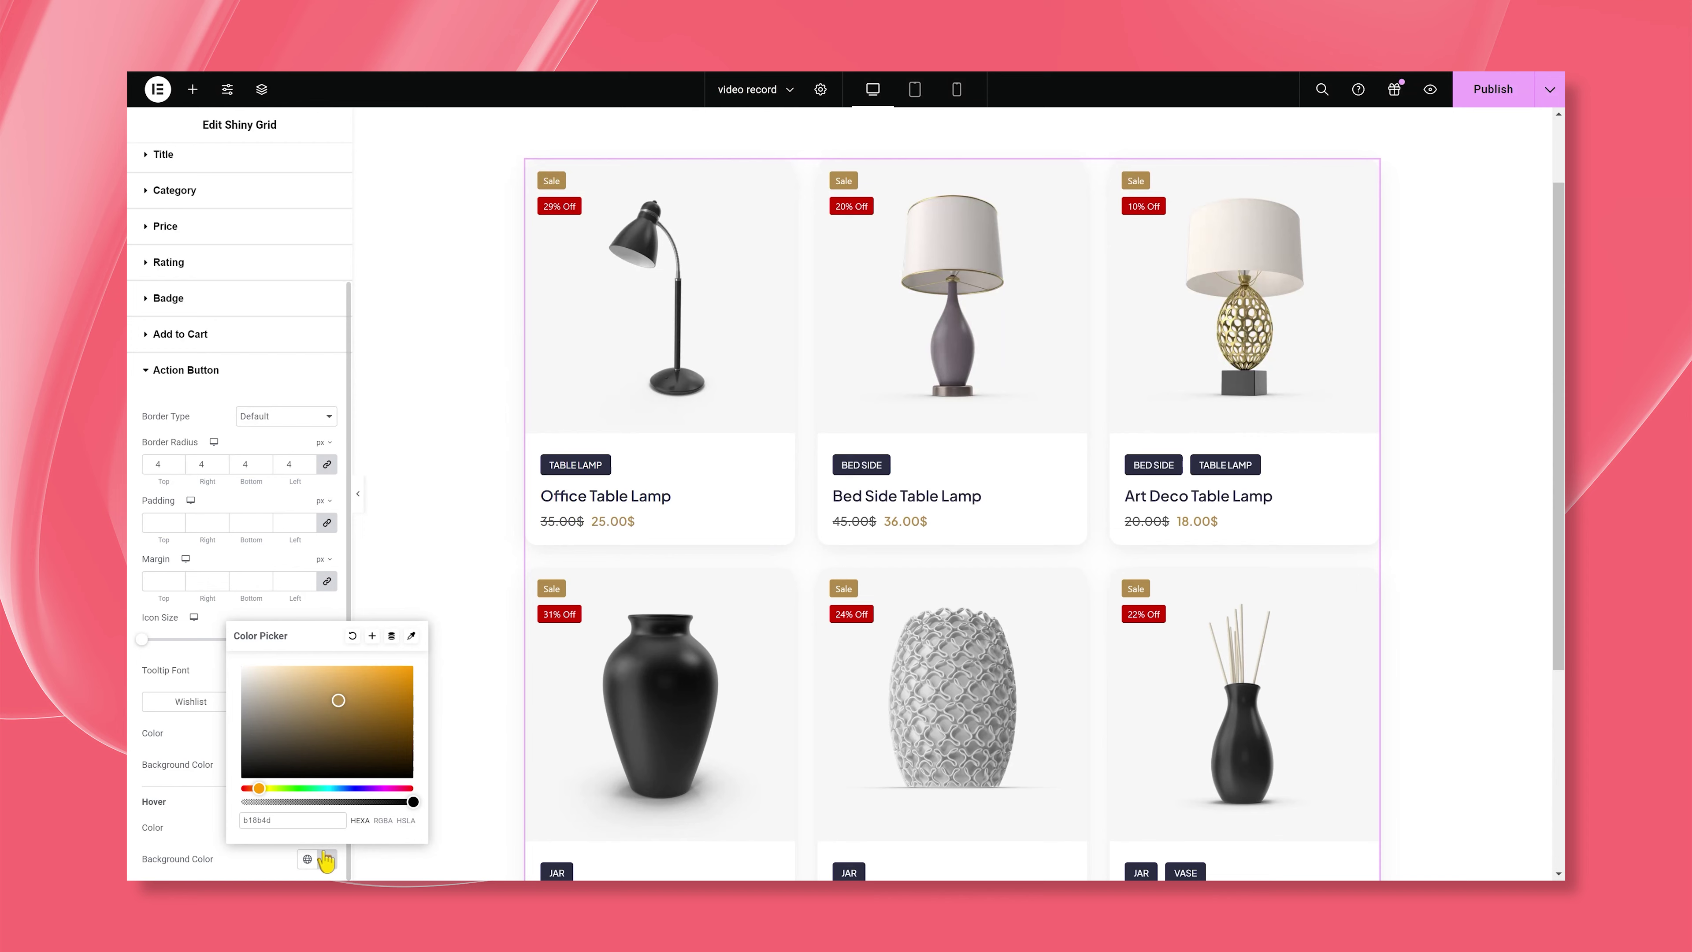
left_click(137, 637)
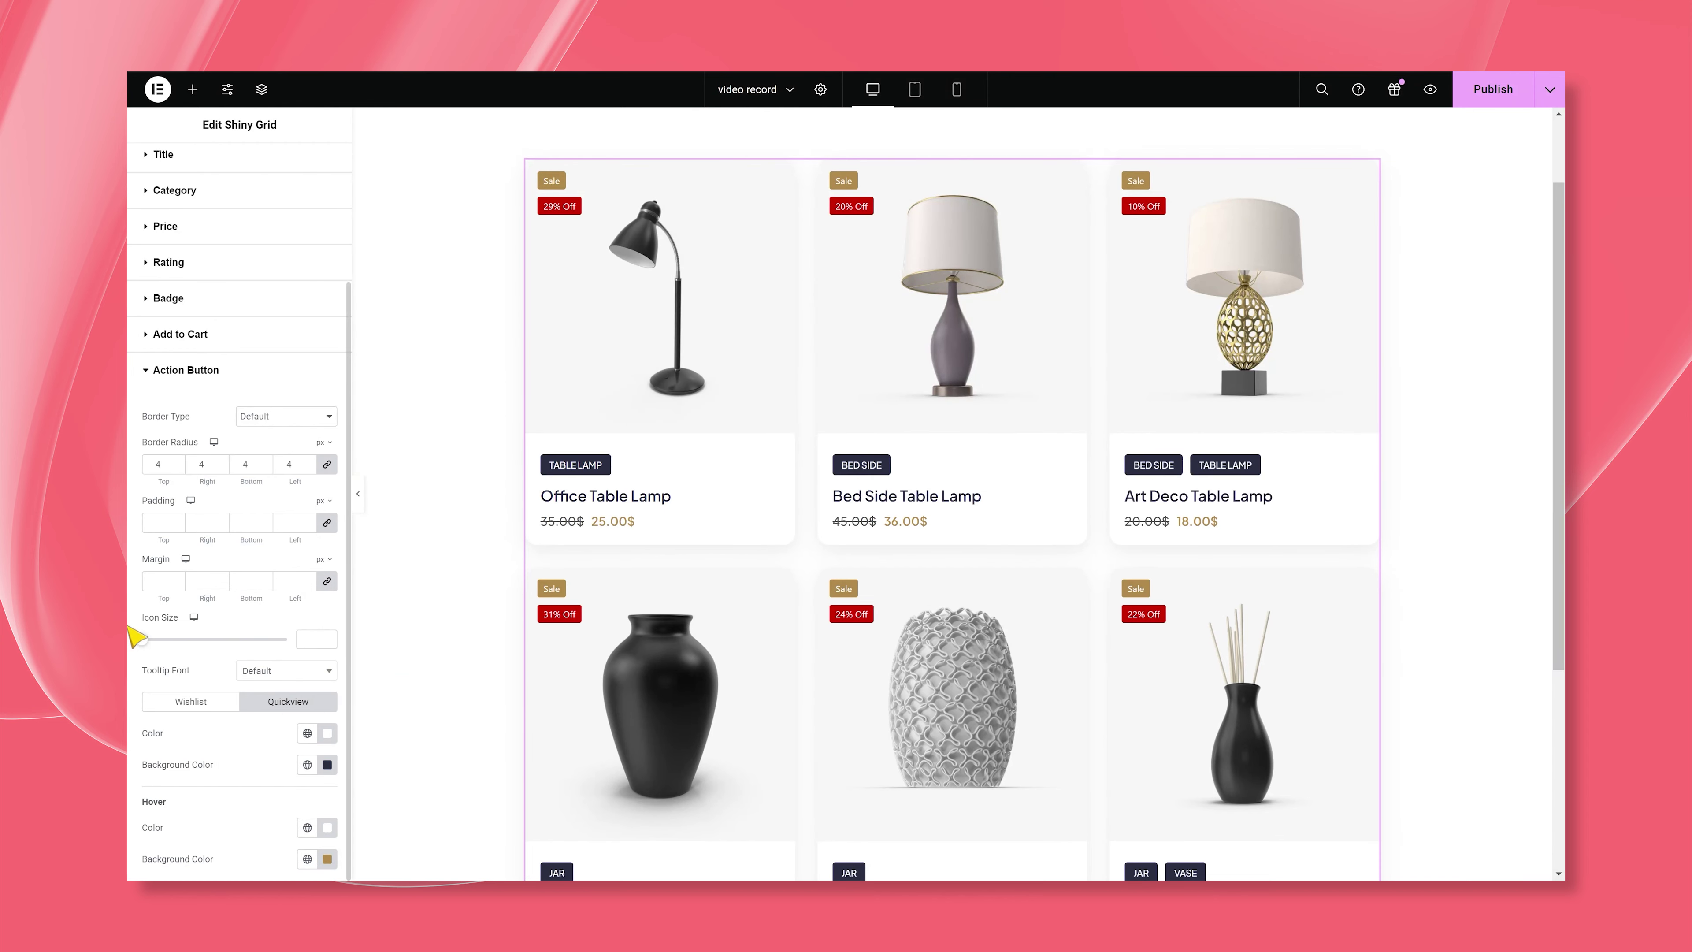
Close the Action Button settings and publish the page.
left_click(152, 370)
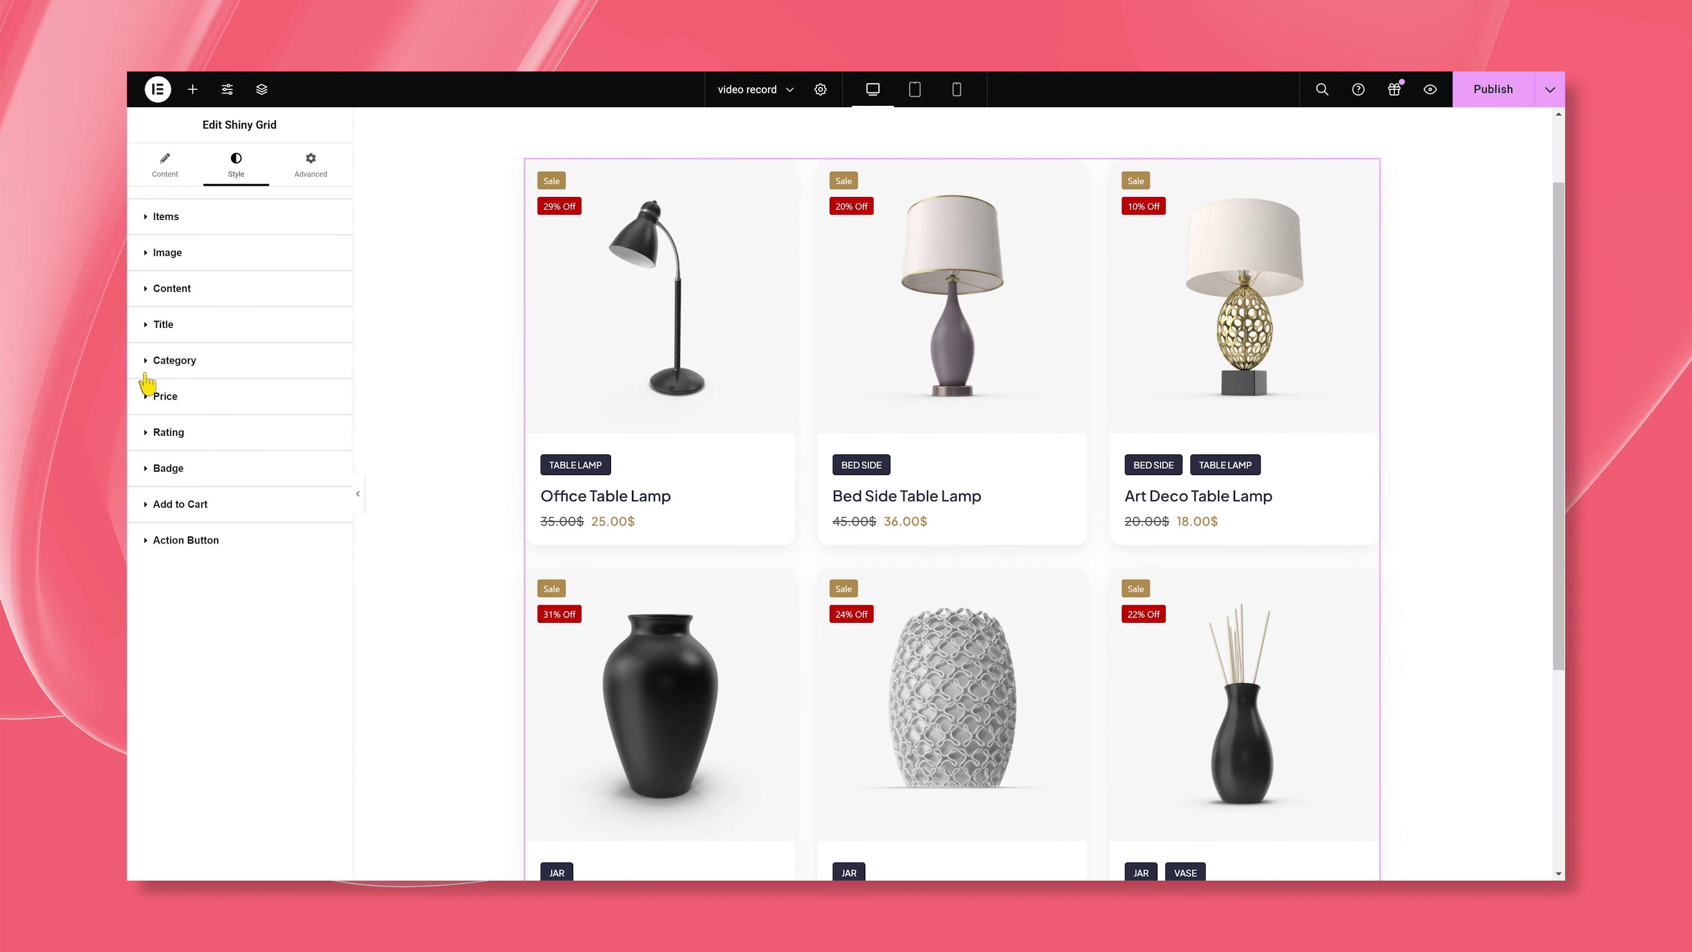
left_click(1485, 92)
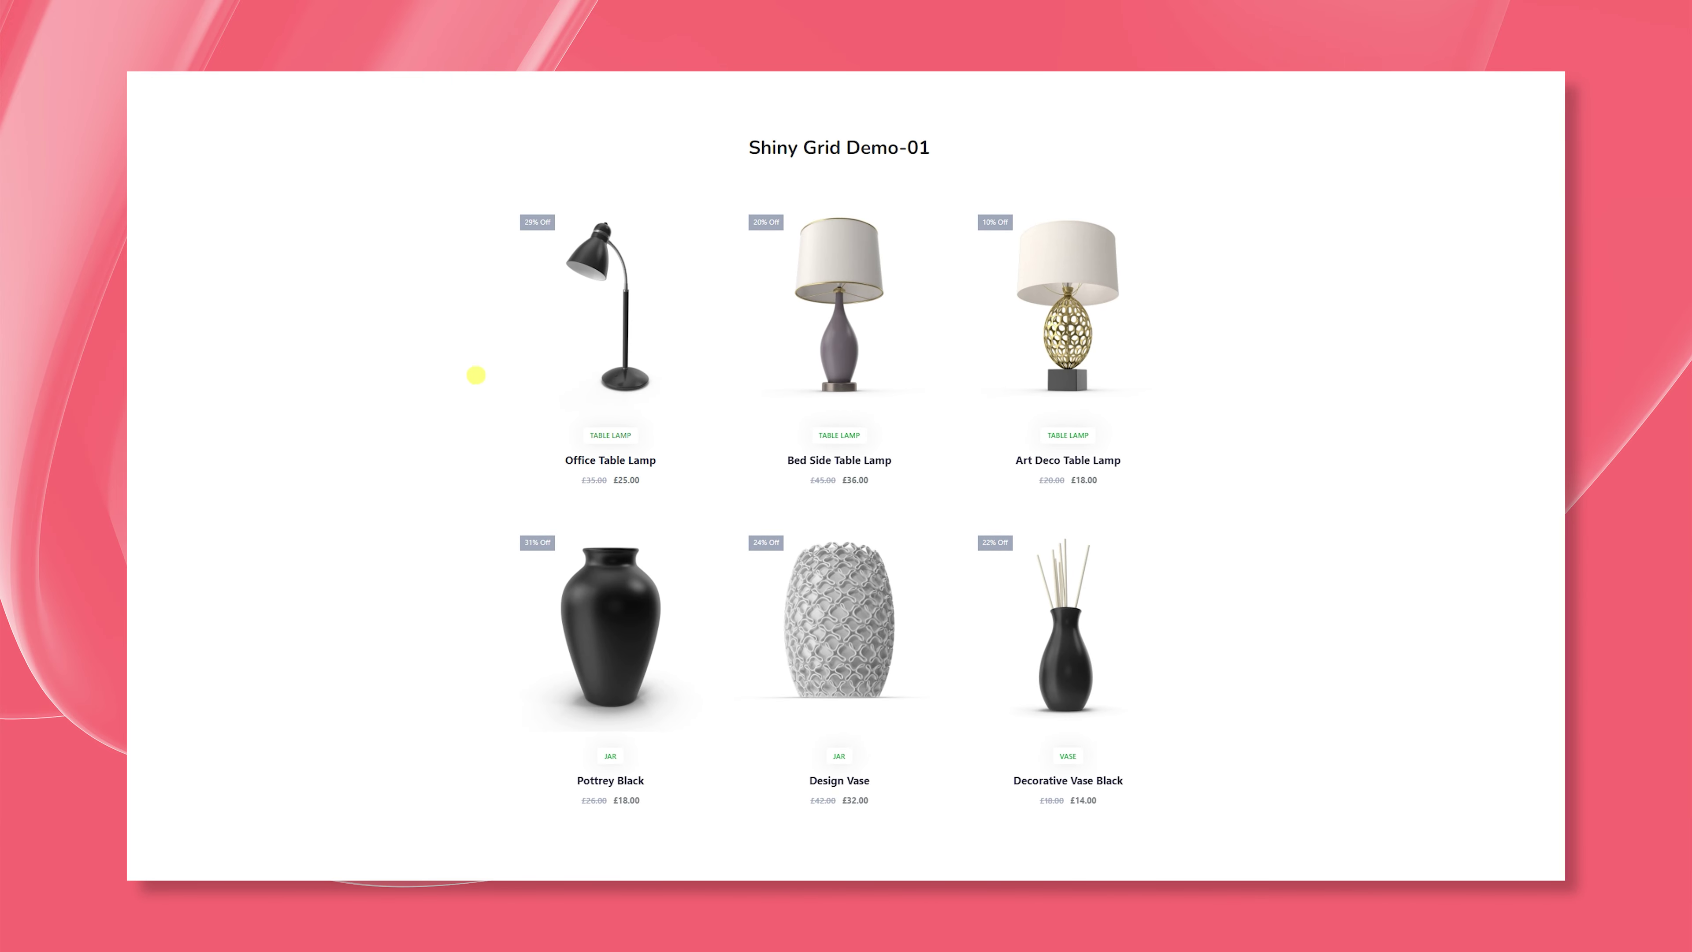
Examine the product cards' hover effects, Add to Cart and action buttons in Shiny Grid Demo-01 and Demo-02.
mouse_move(594, 358)
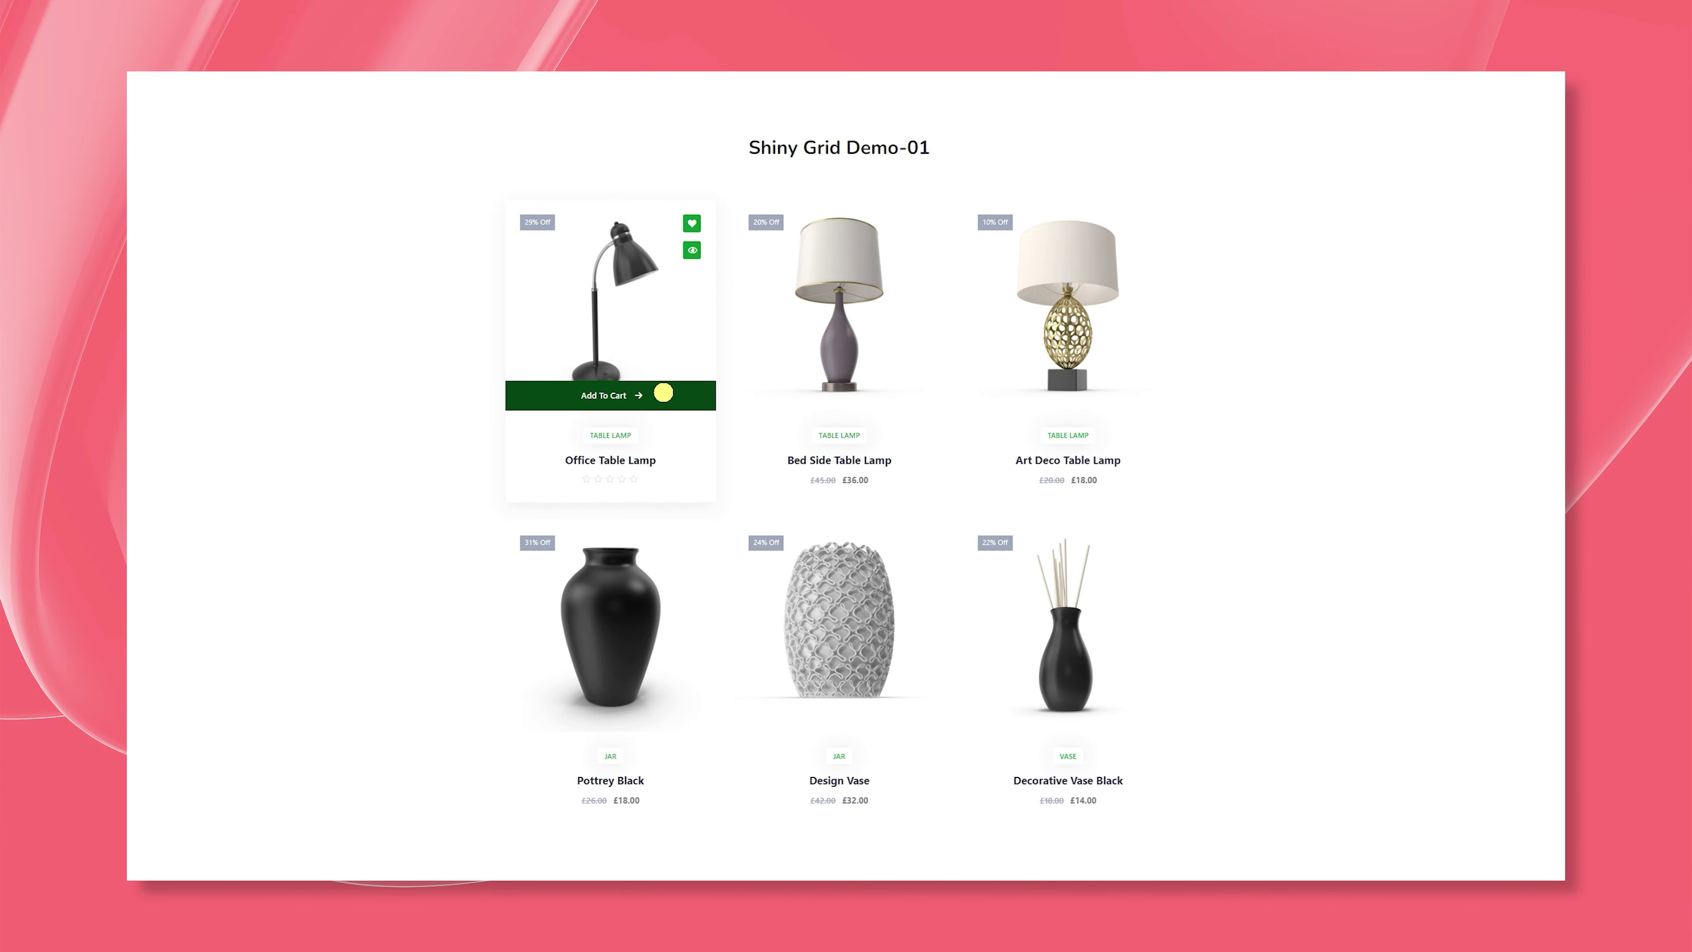
mouse_move(841, 428)
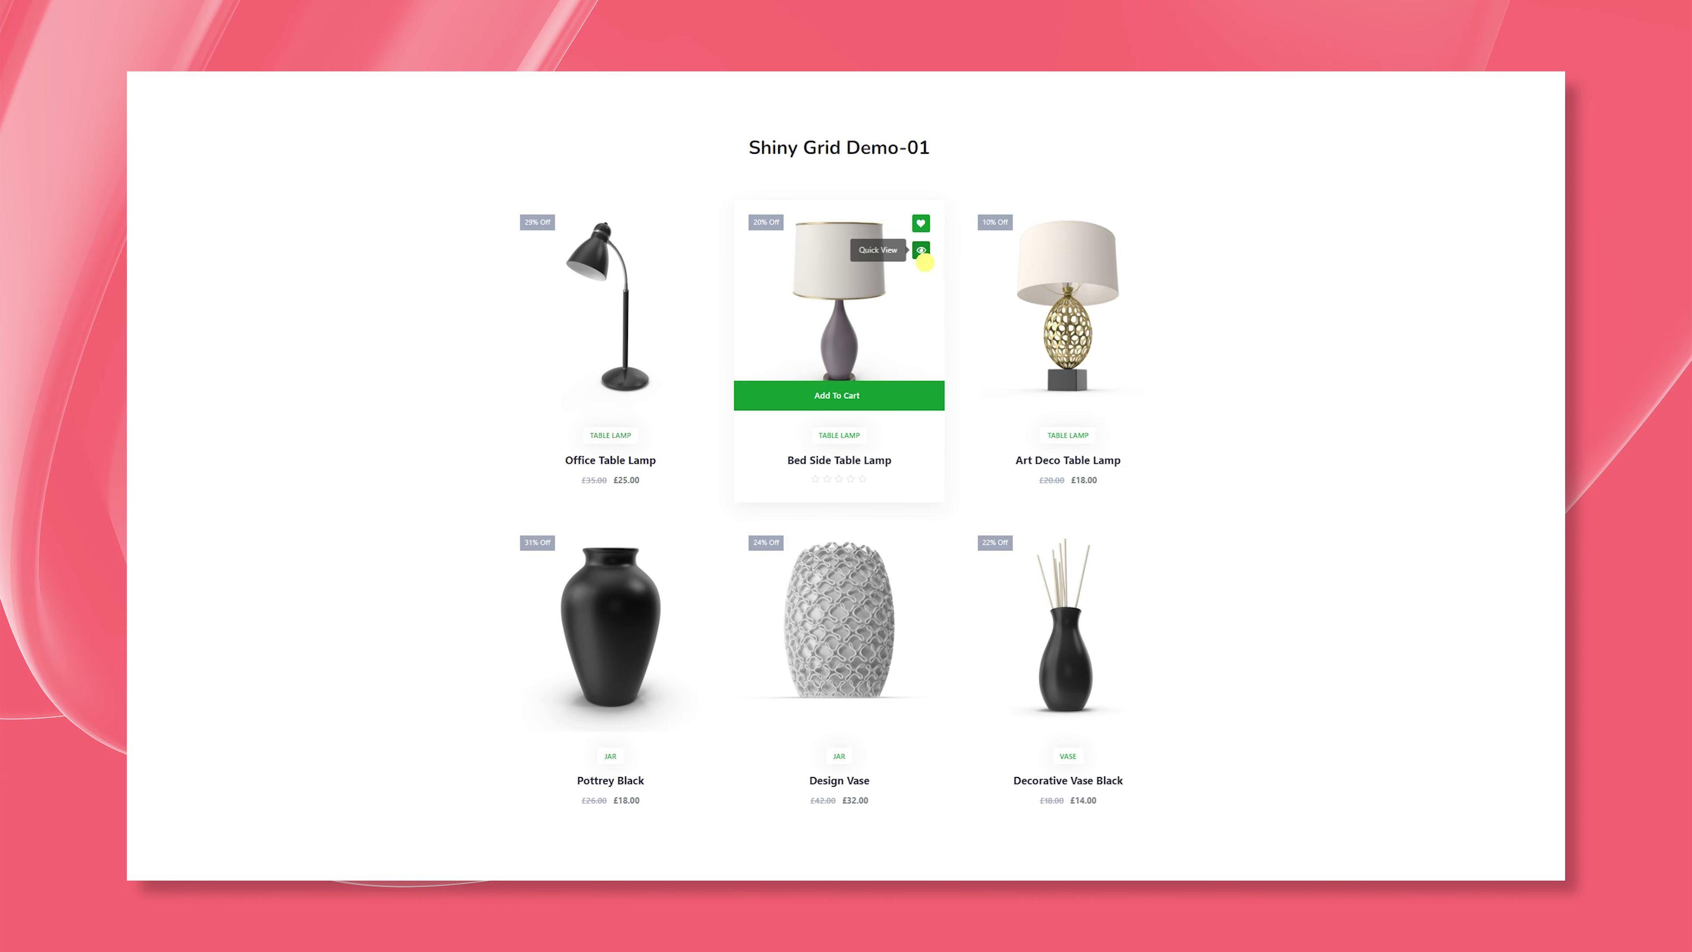
mouse_move(1087, 633)
mouse_move(841, 655)
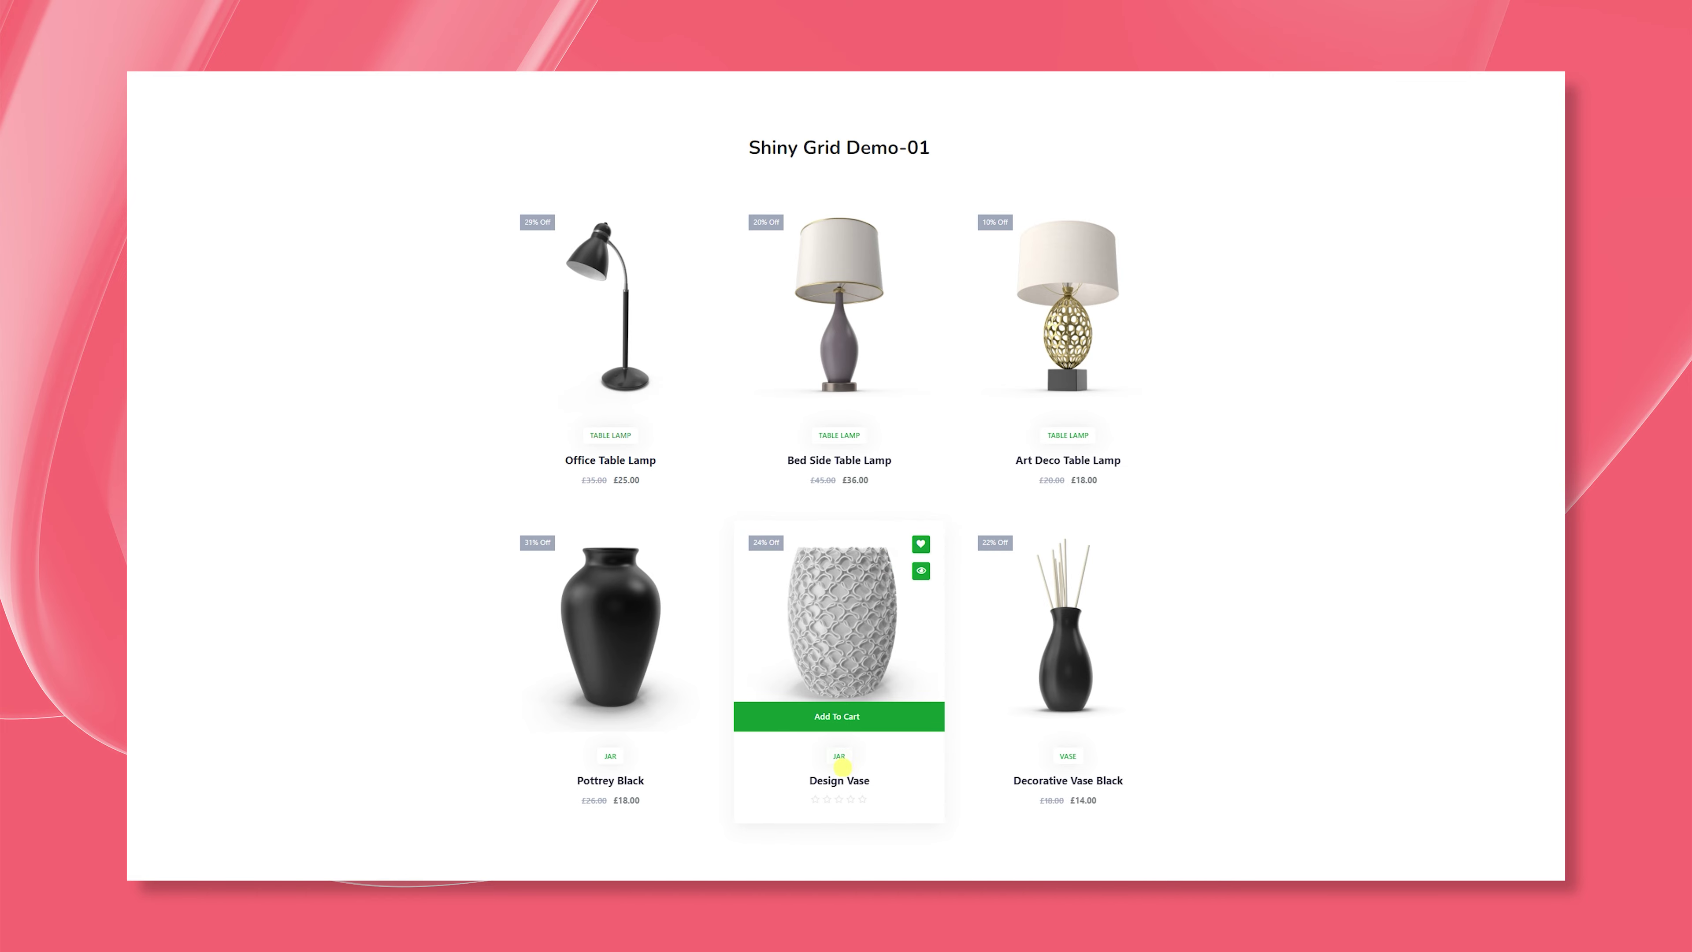
mouse_move(603, 639)
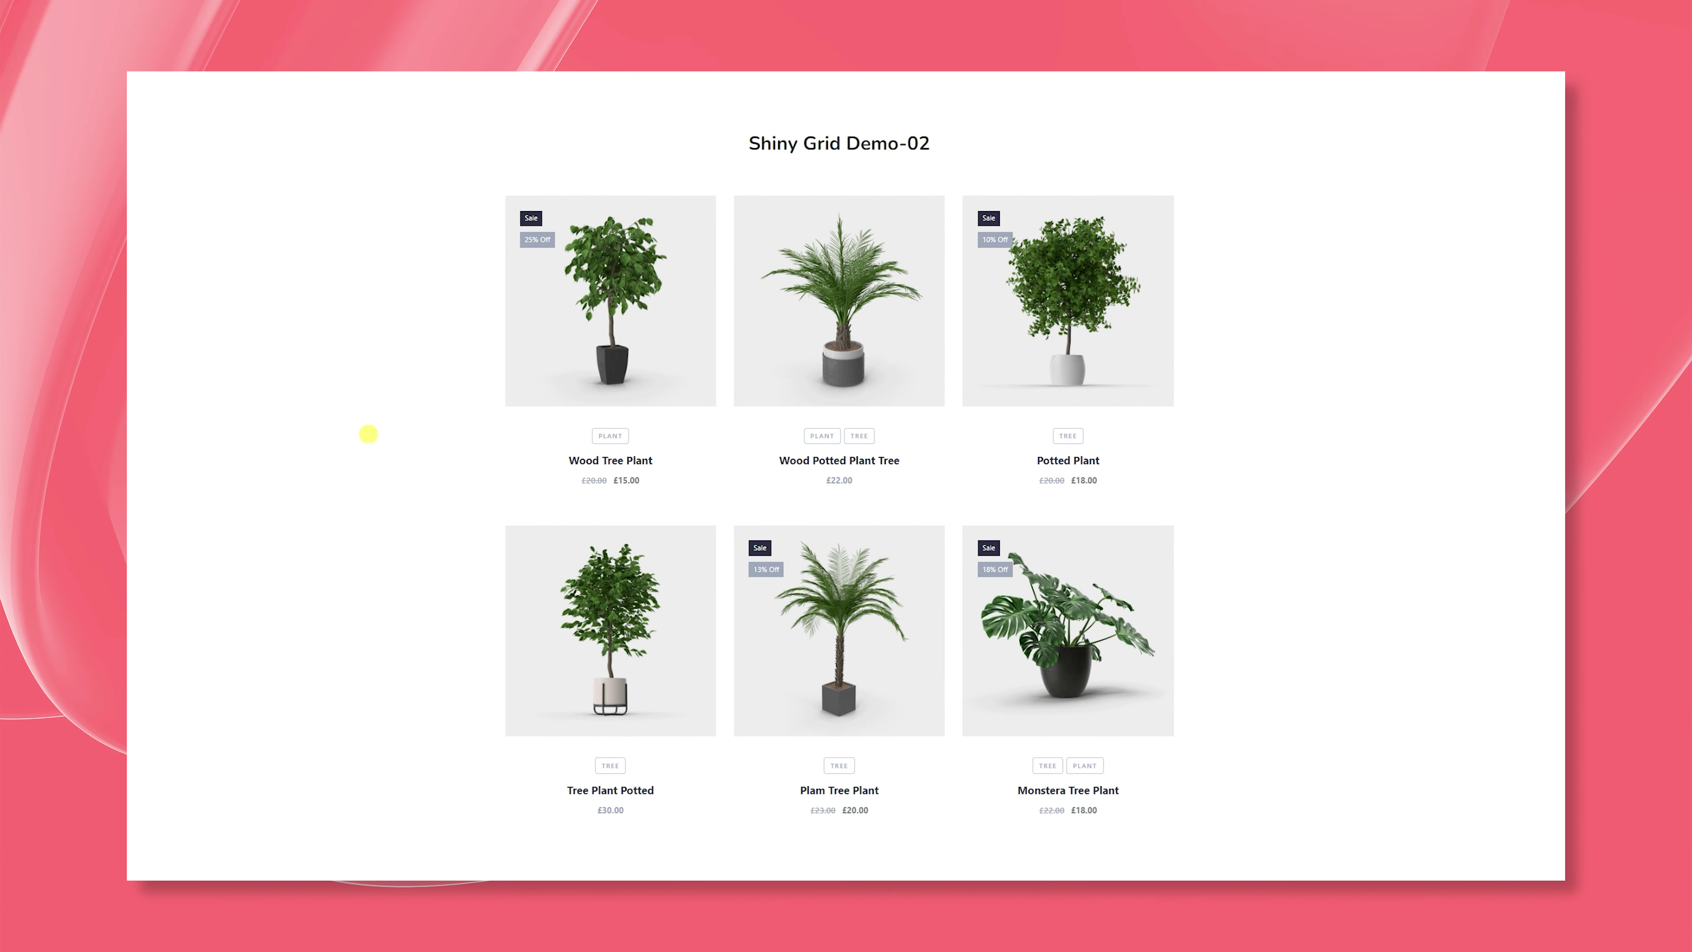
mouse_move(599, 296)
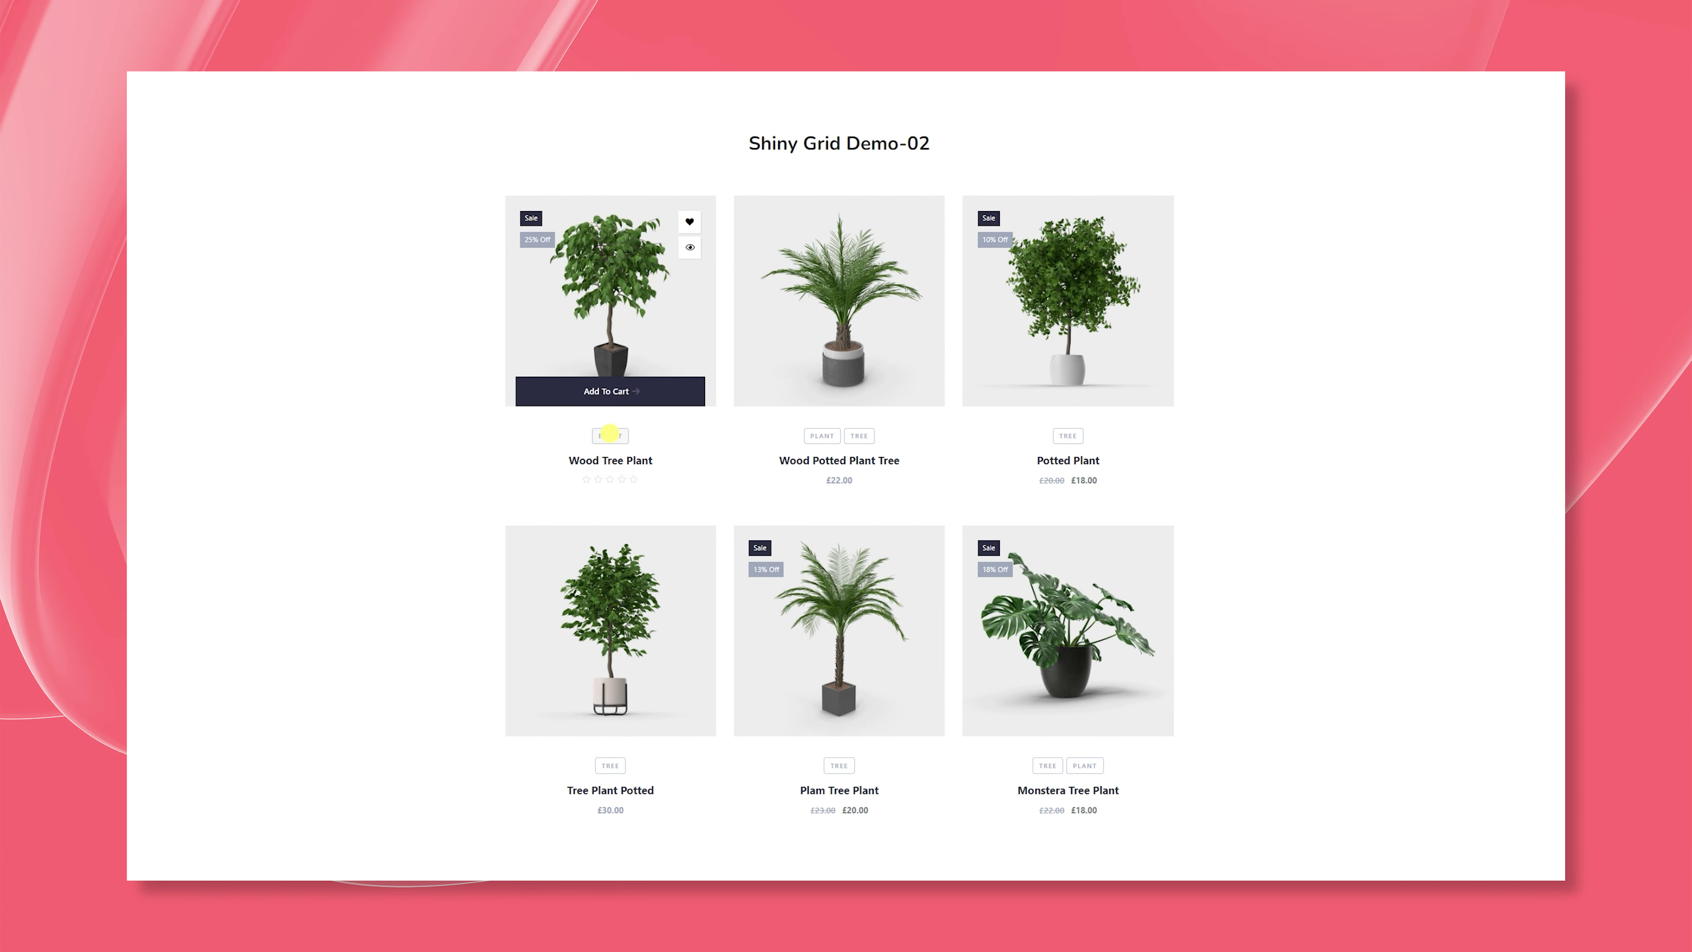
mouse_move(878, 491)
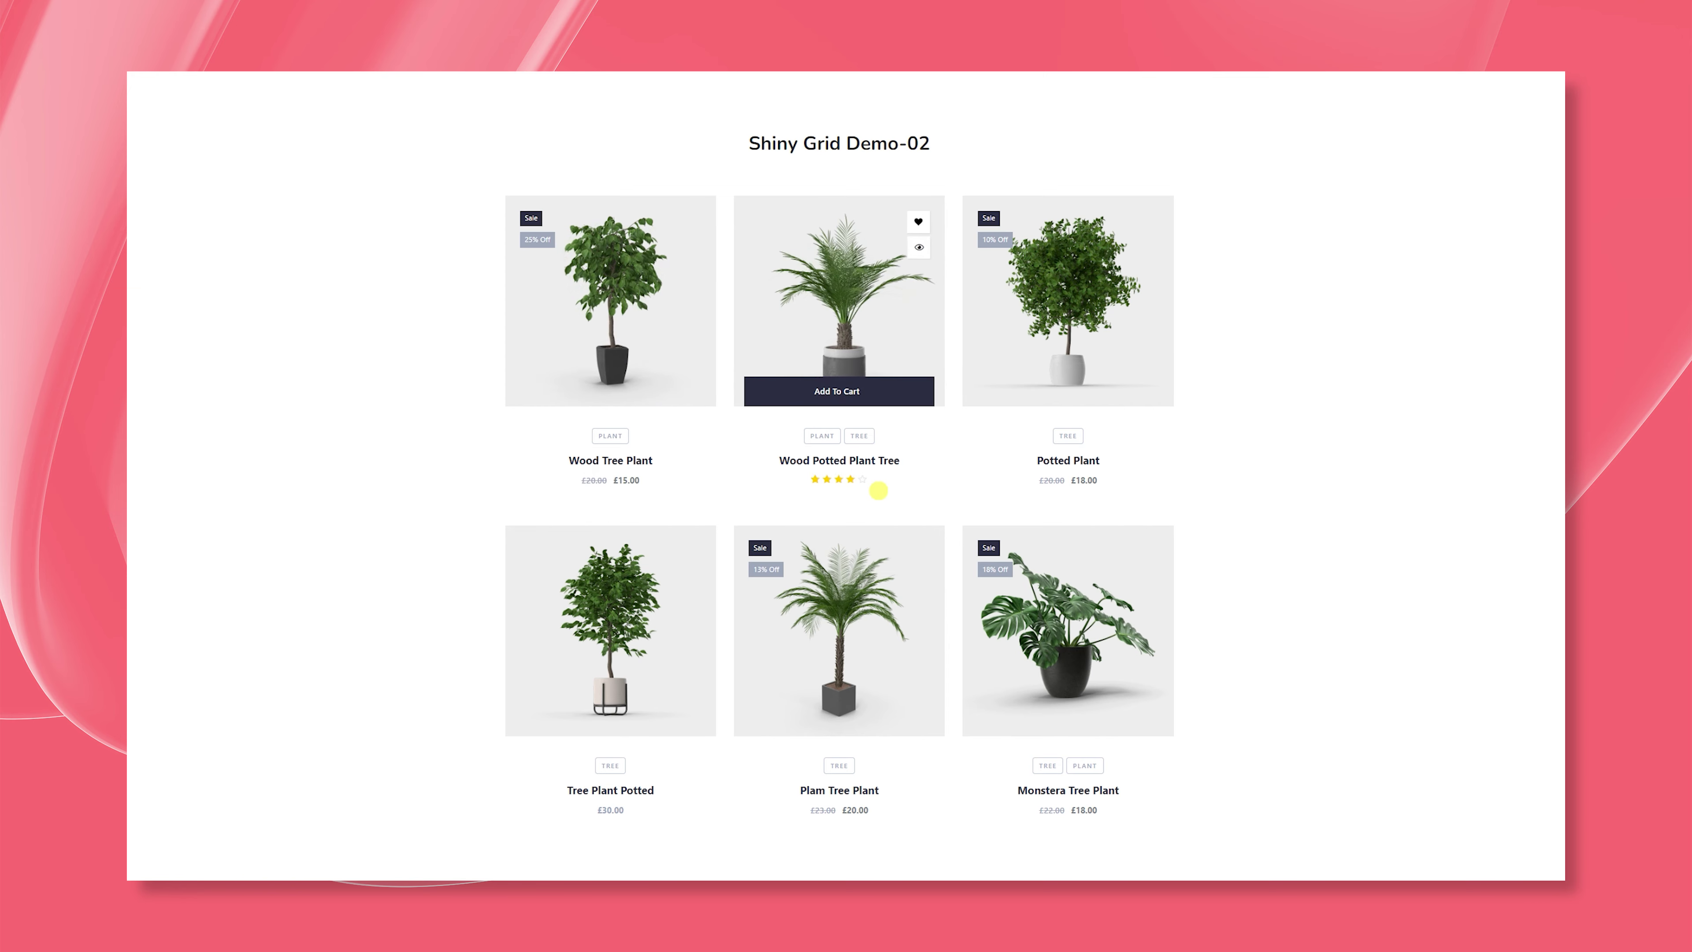